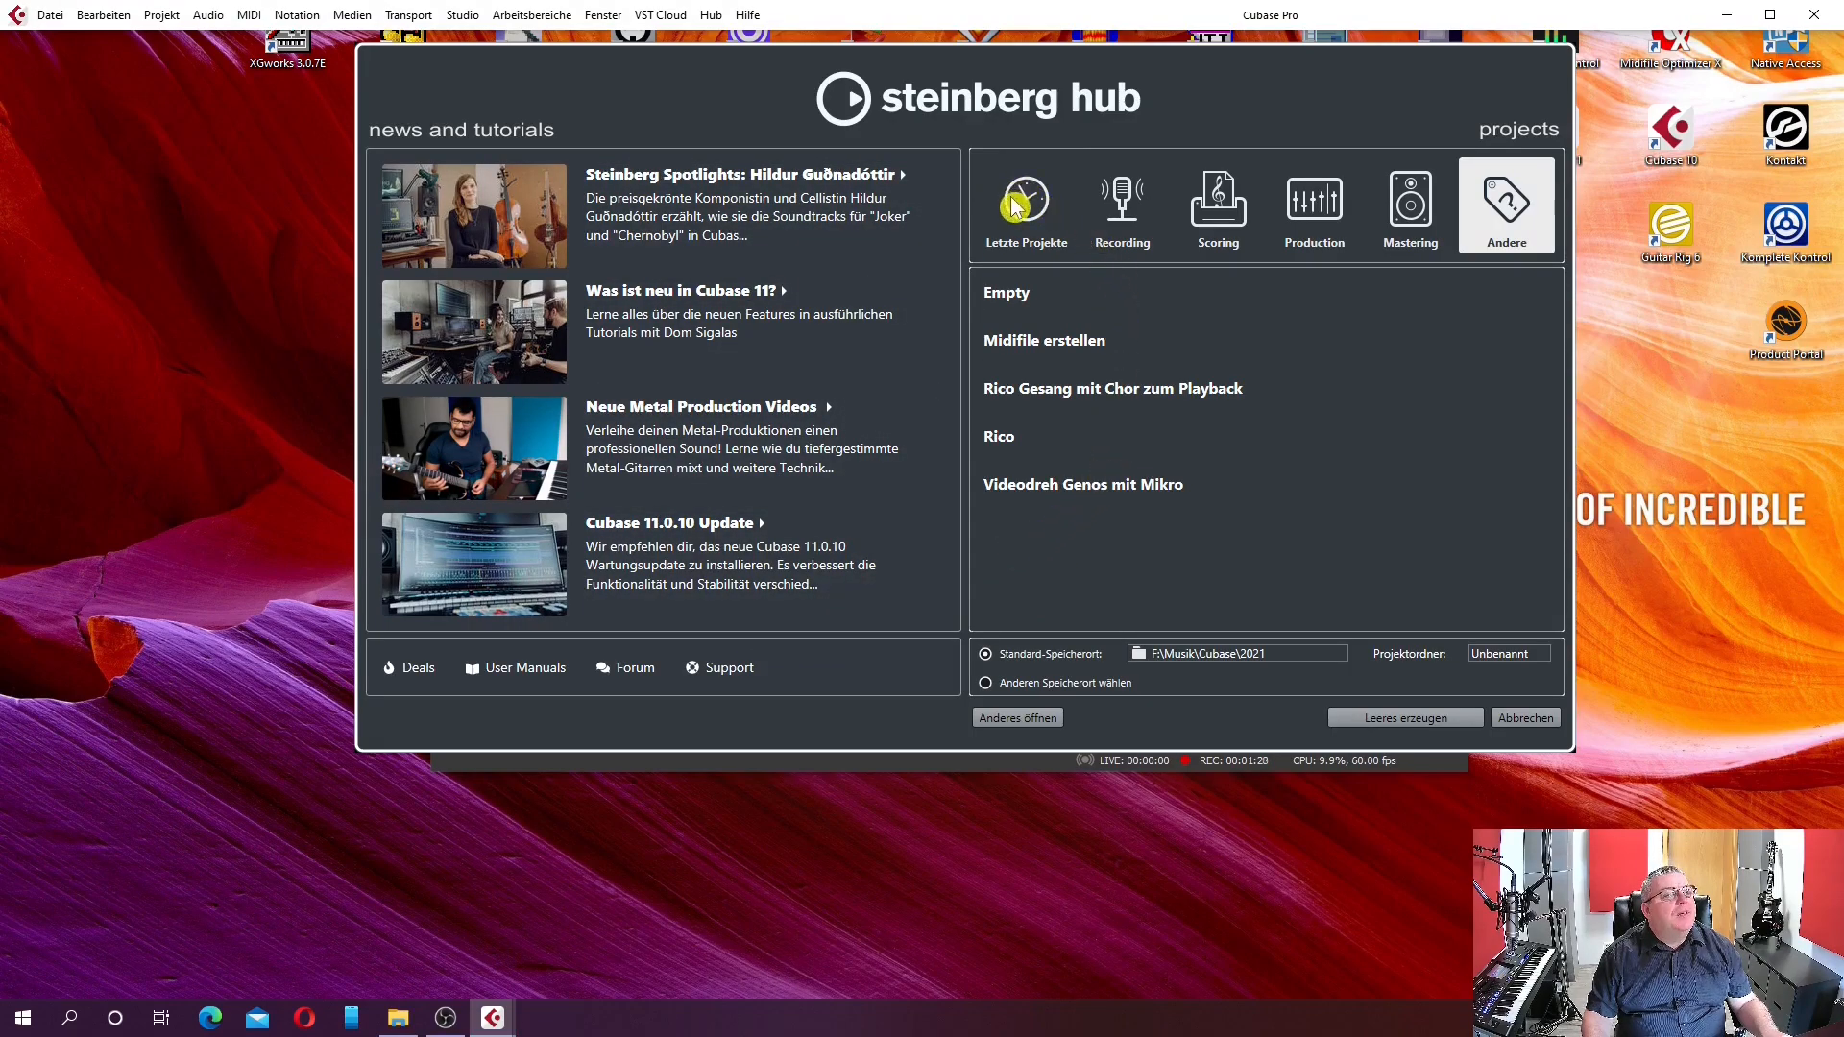
Step: Browse the recent projects and the Recording and Scoring template categories in the project hub
{"action": "left_click", "coordinate": [1056, 221]}
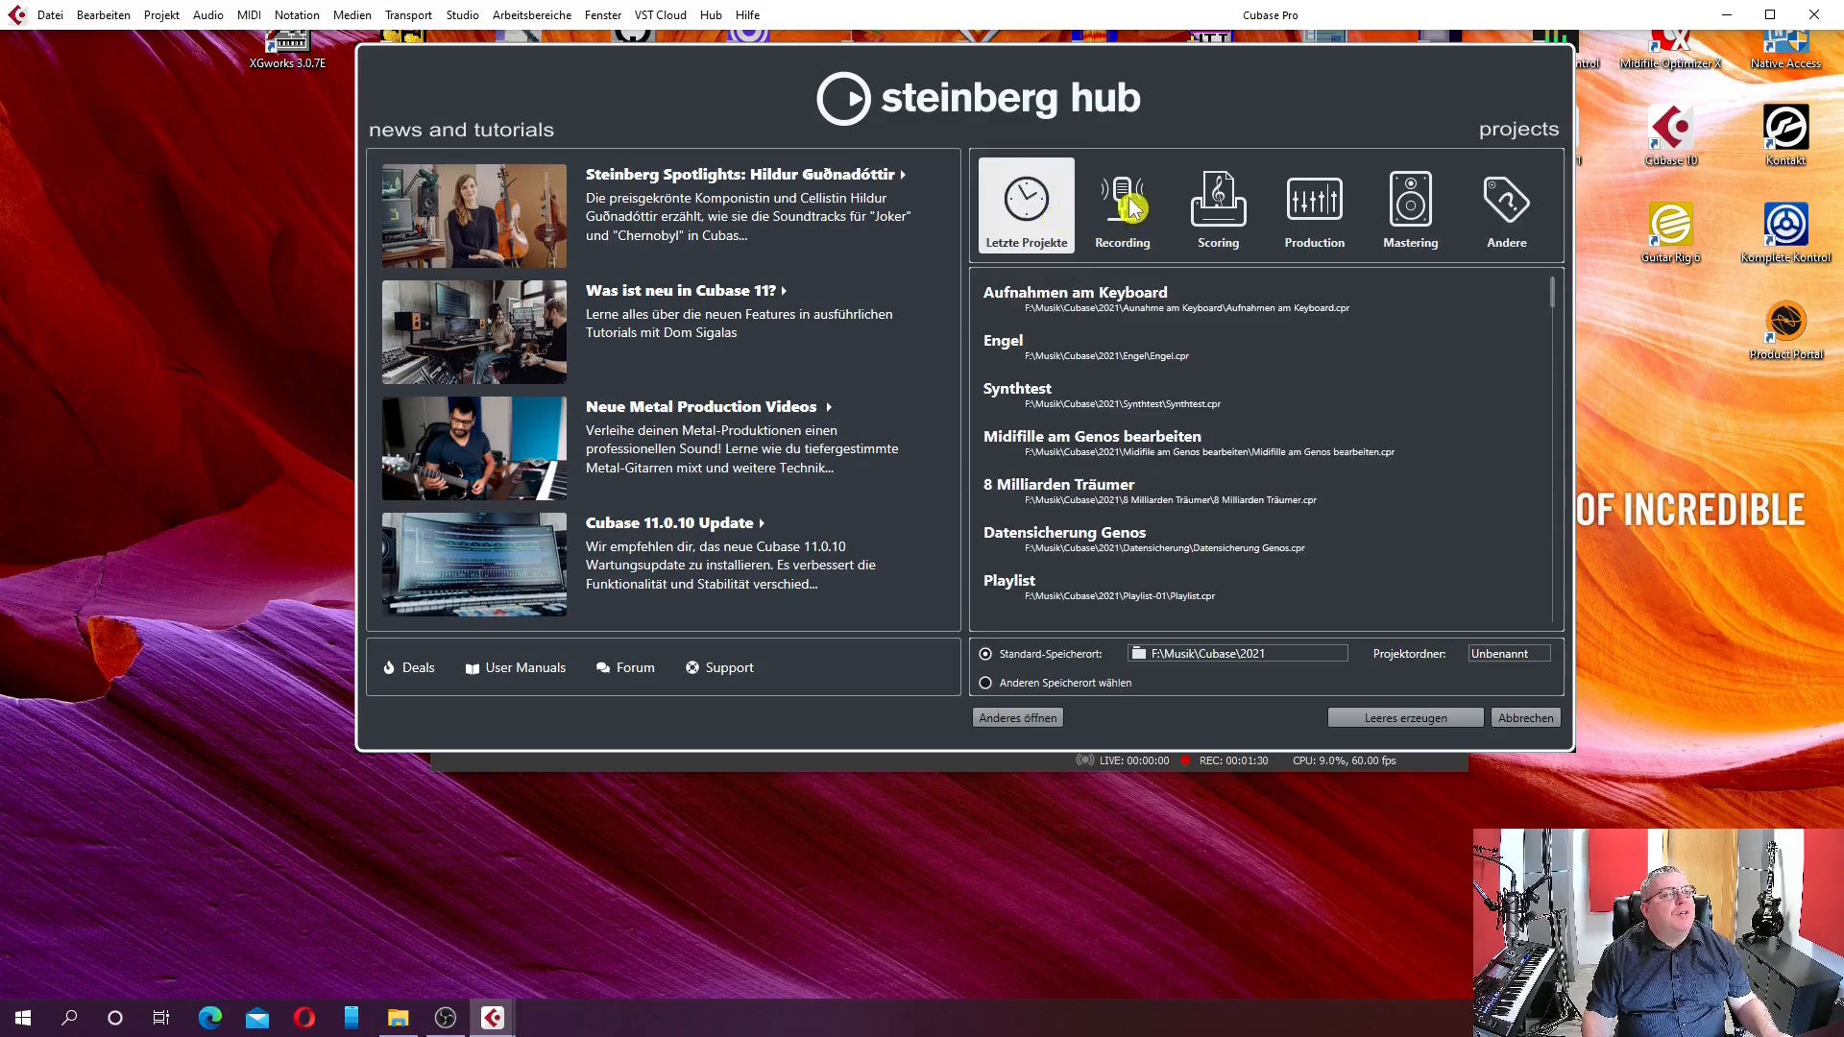
{"action": "left_click", "coordinate": [1134, 211]}
{"action": "left_click", "coordinate": [1225, 201]}
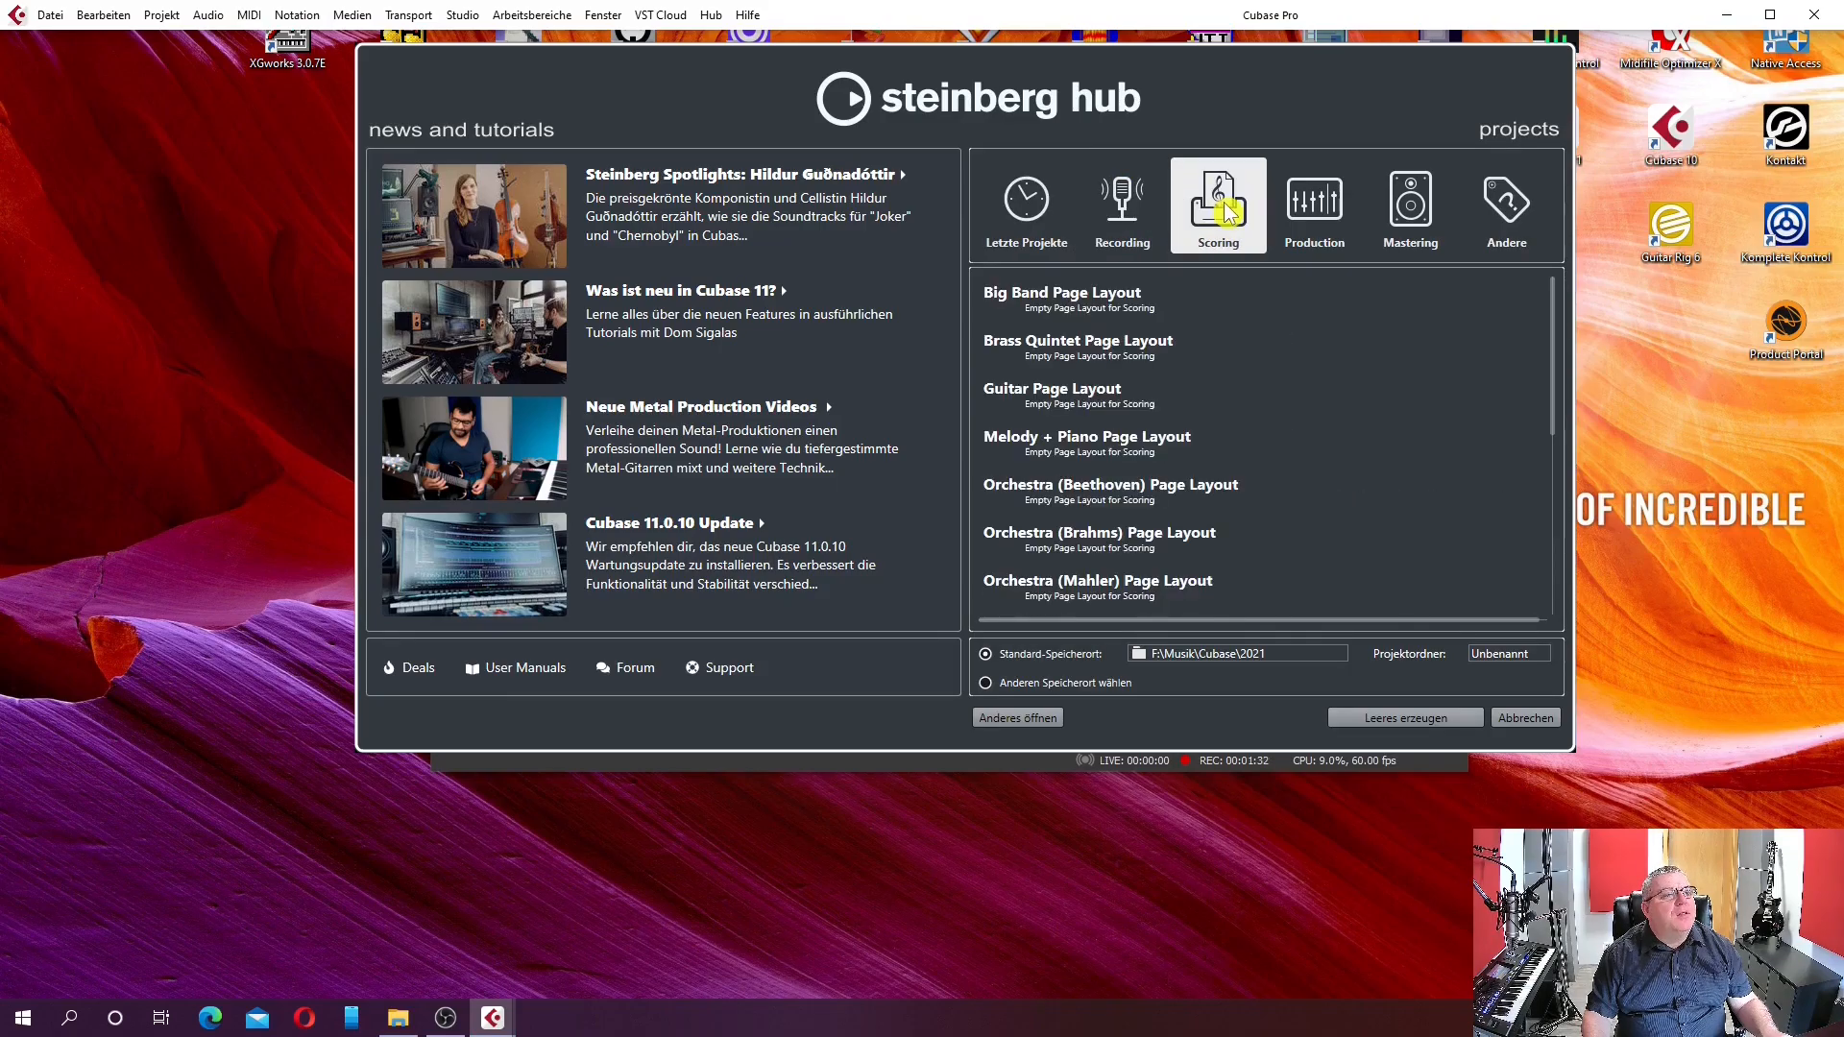
{"action": "left_click", "coordinate": [1124, 209]}
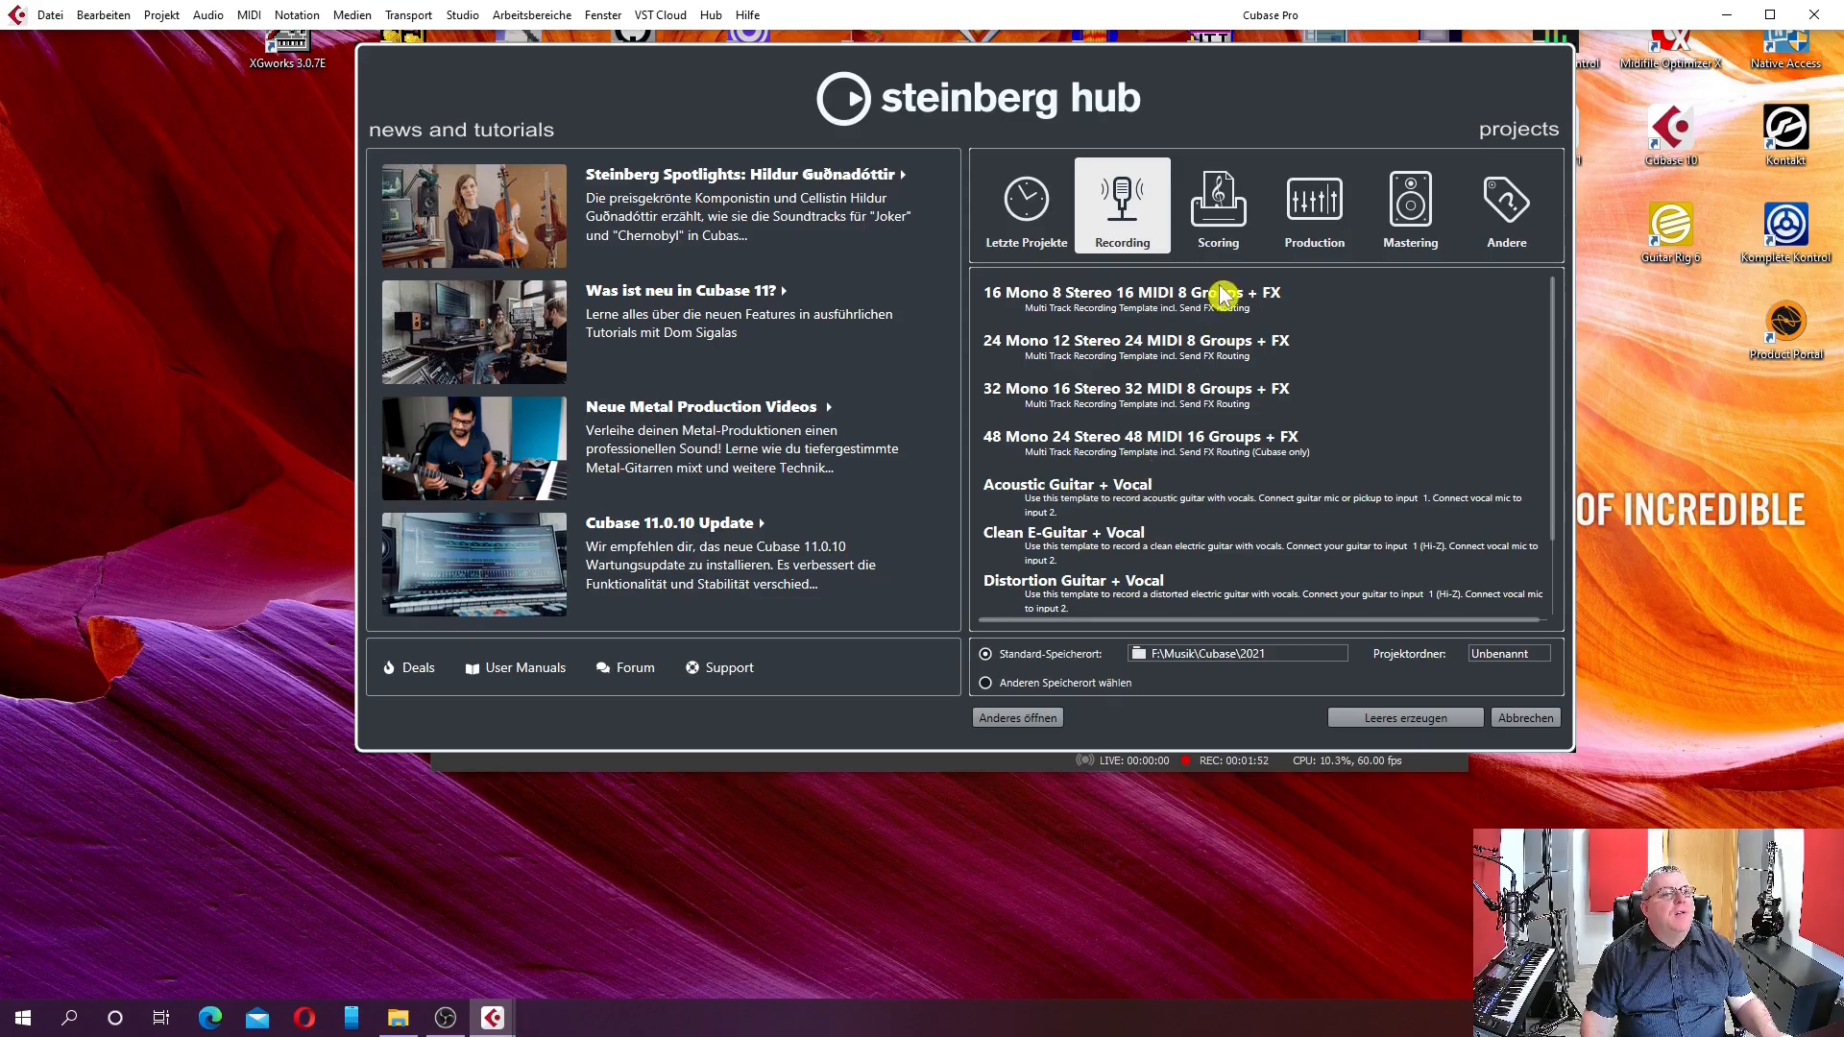
Step: Create a project from the Empty template in the Andere category, naming the project folder "Cubase 1"
{"action": "left_click", "coordinate": [1506, 202]}
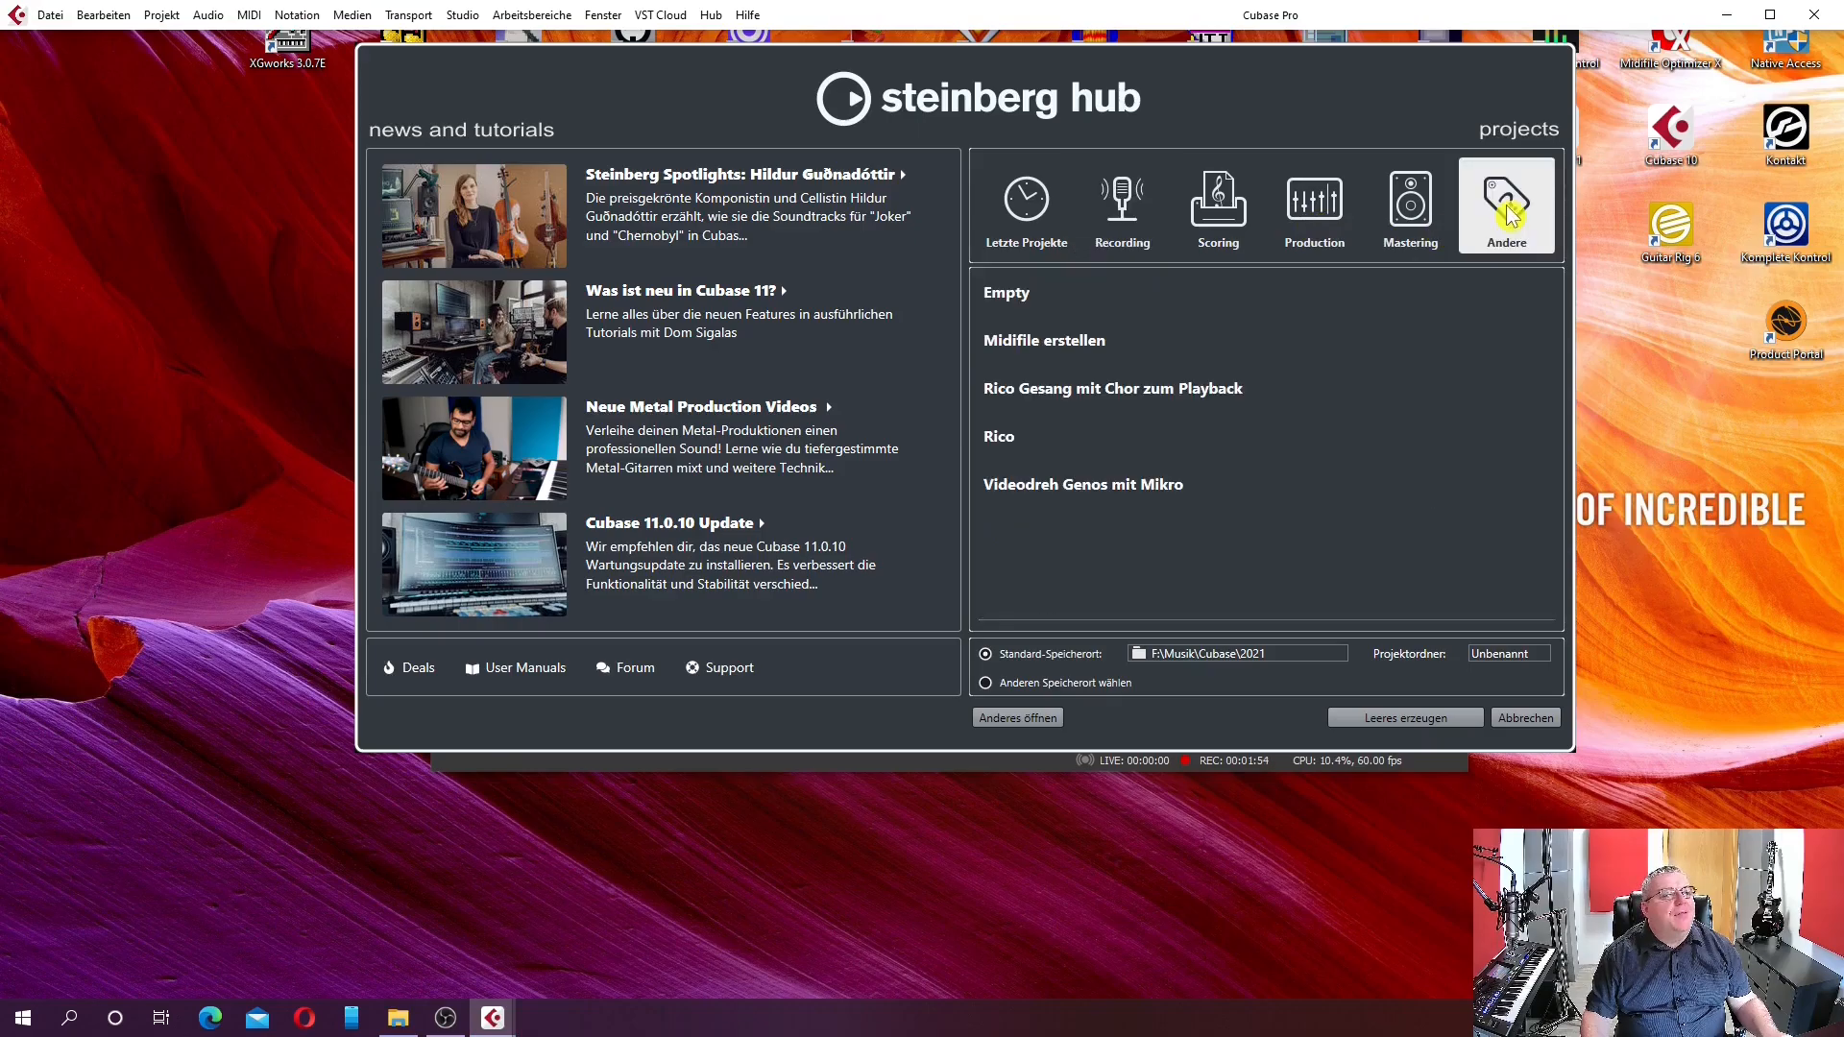
{"action": "left_click", "coordinate": [1006, 301]}
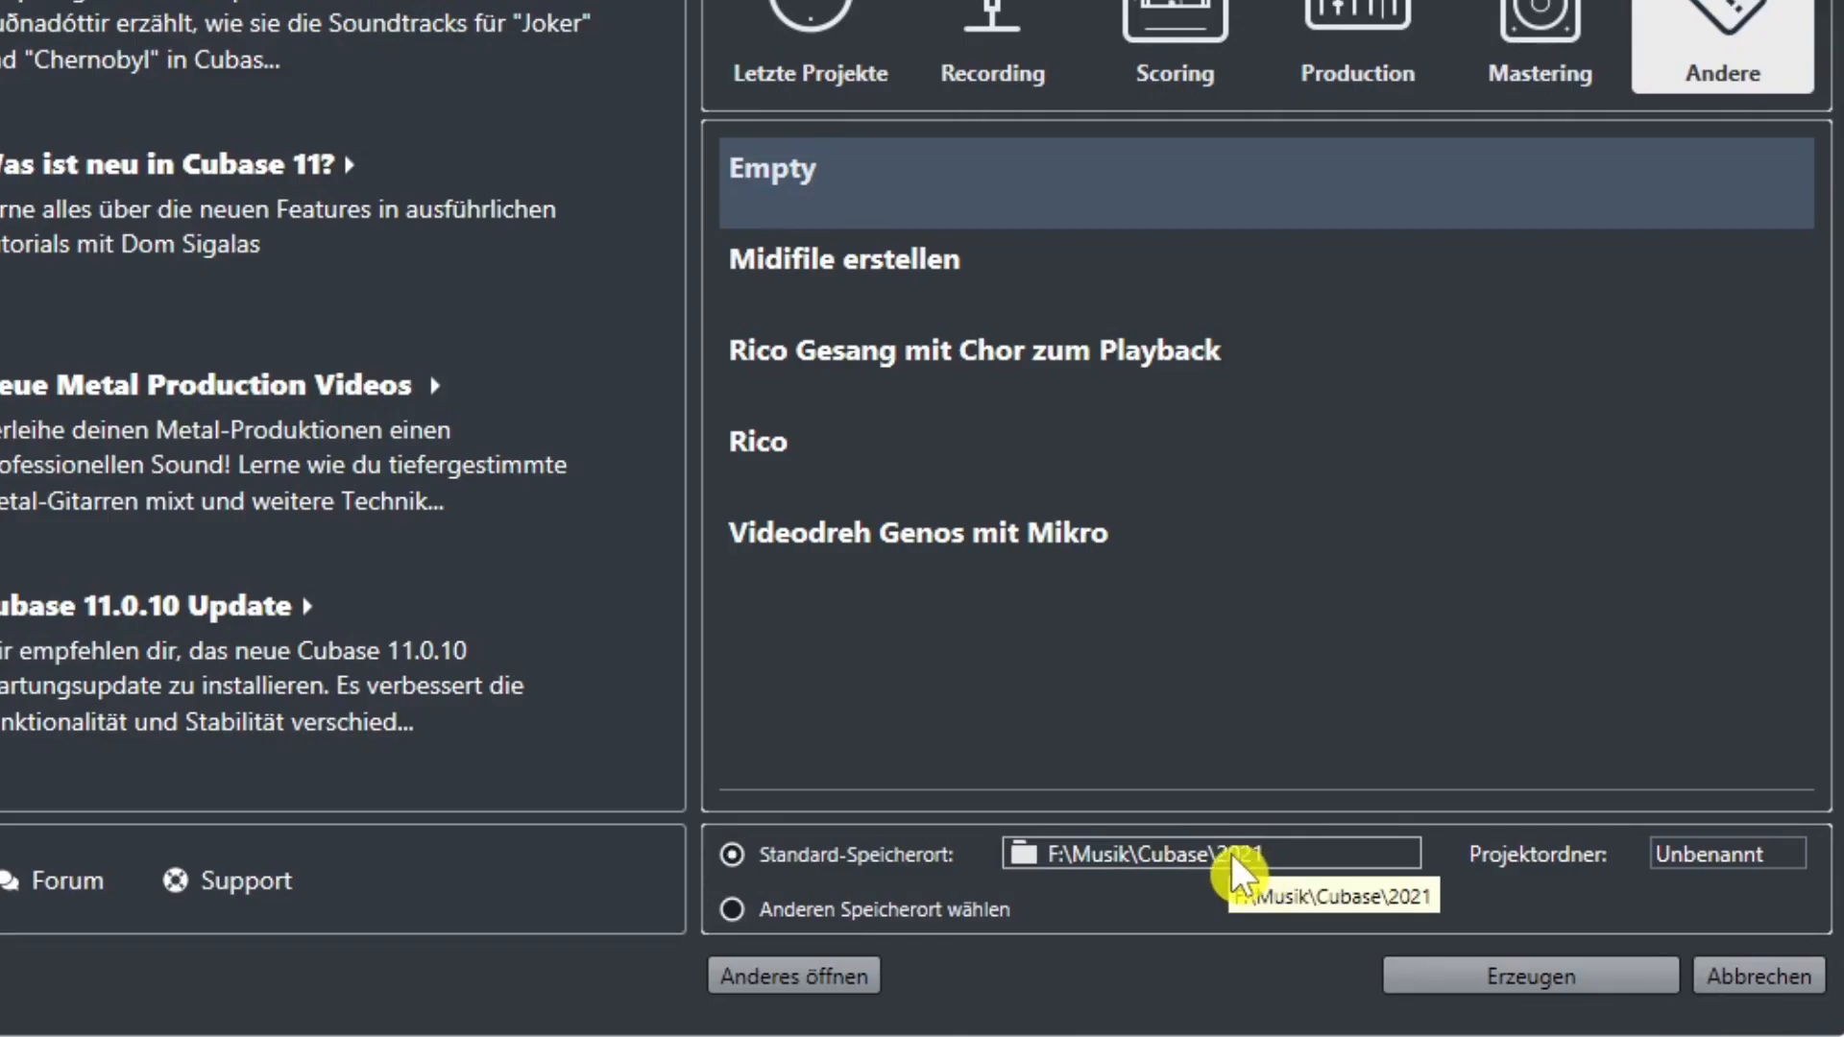
{"action": "left_click", "coordinate": [1763, 851]}
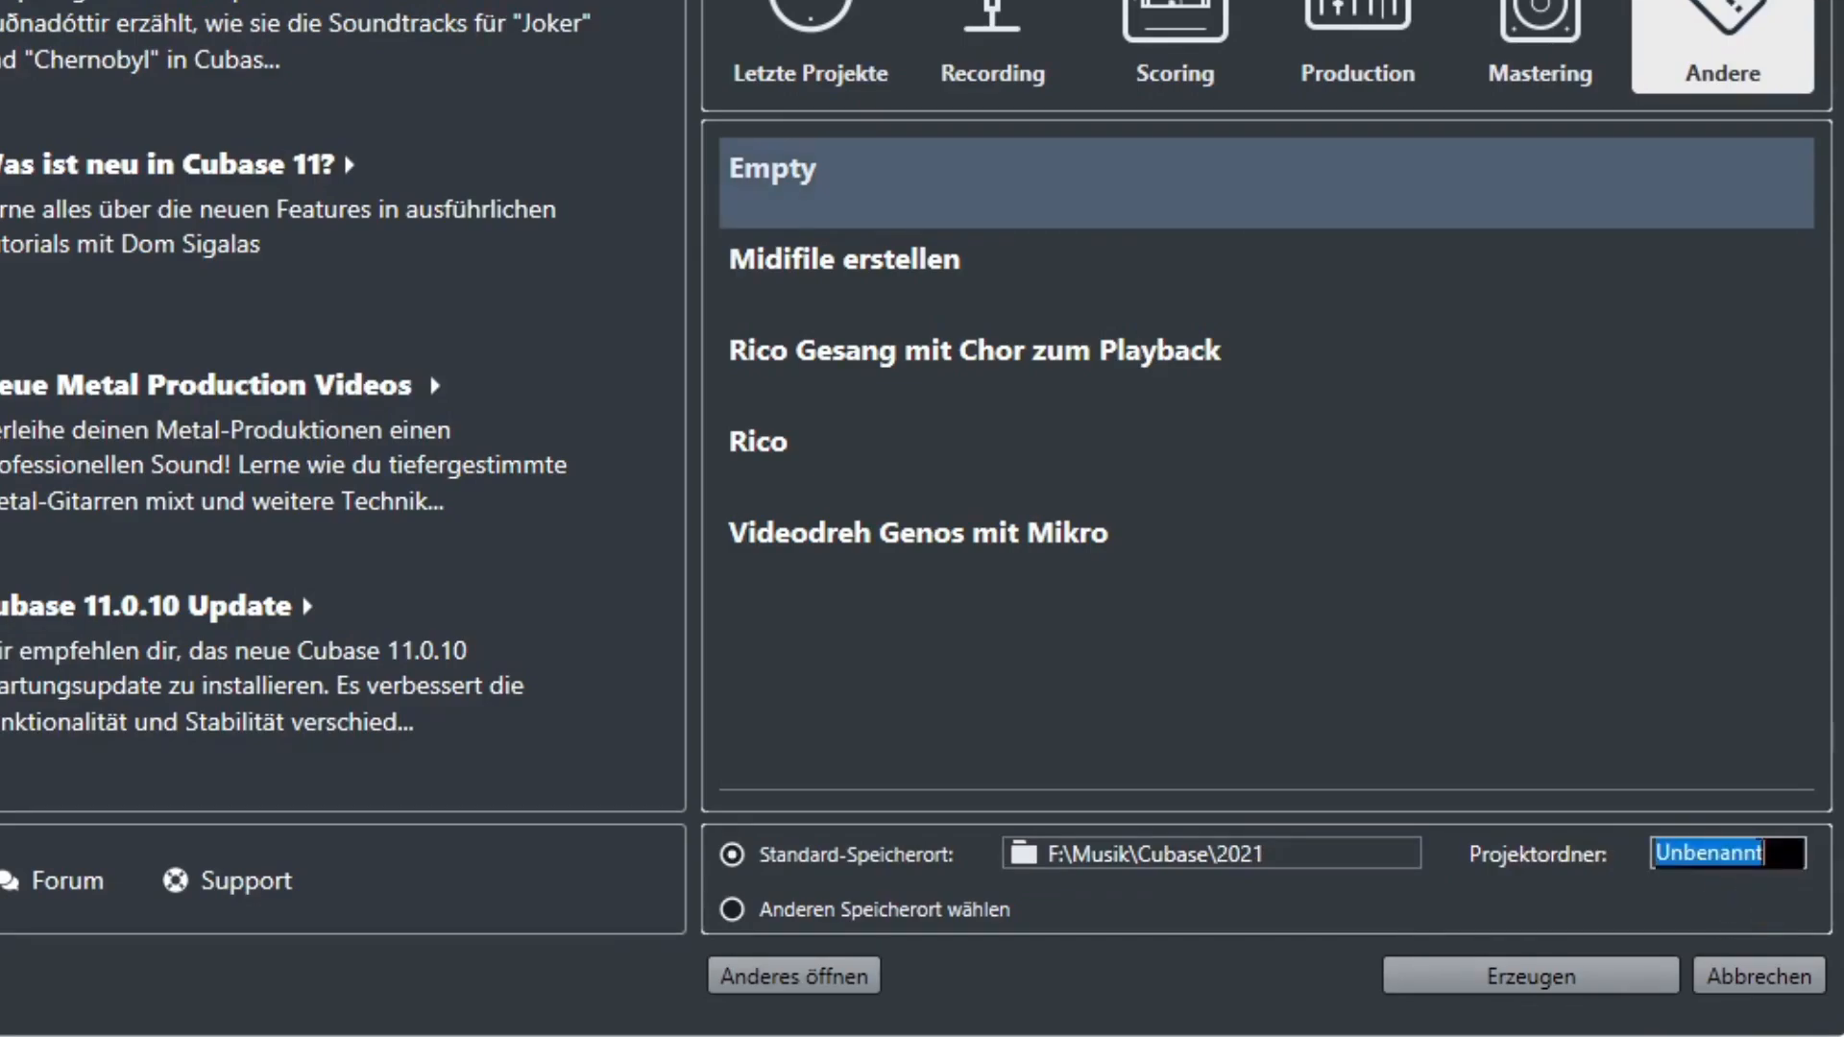
{"action": "type", "text": "C"}
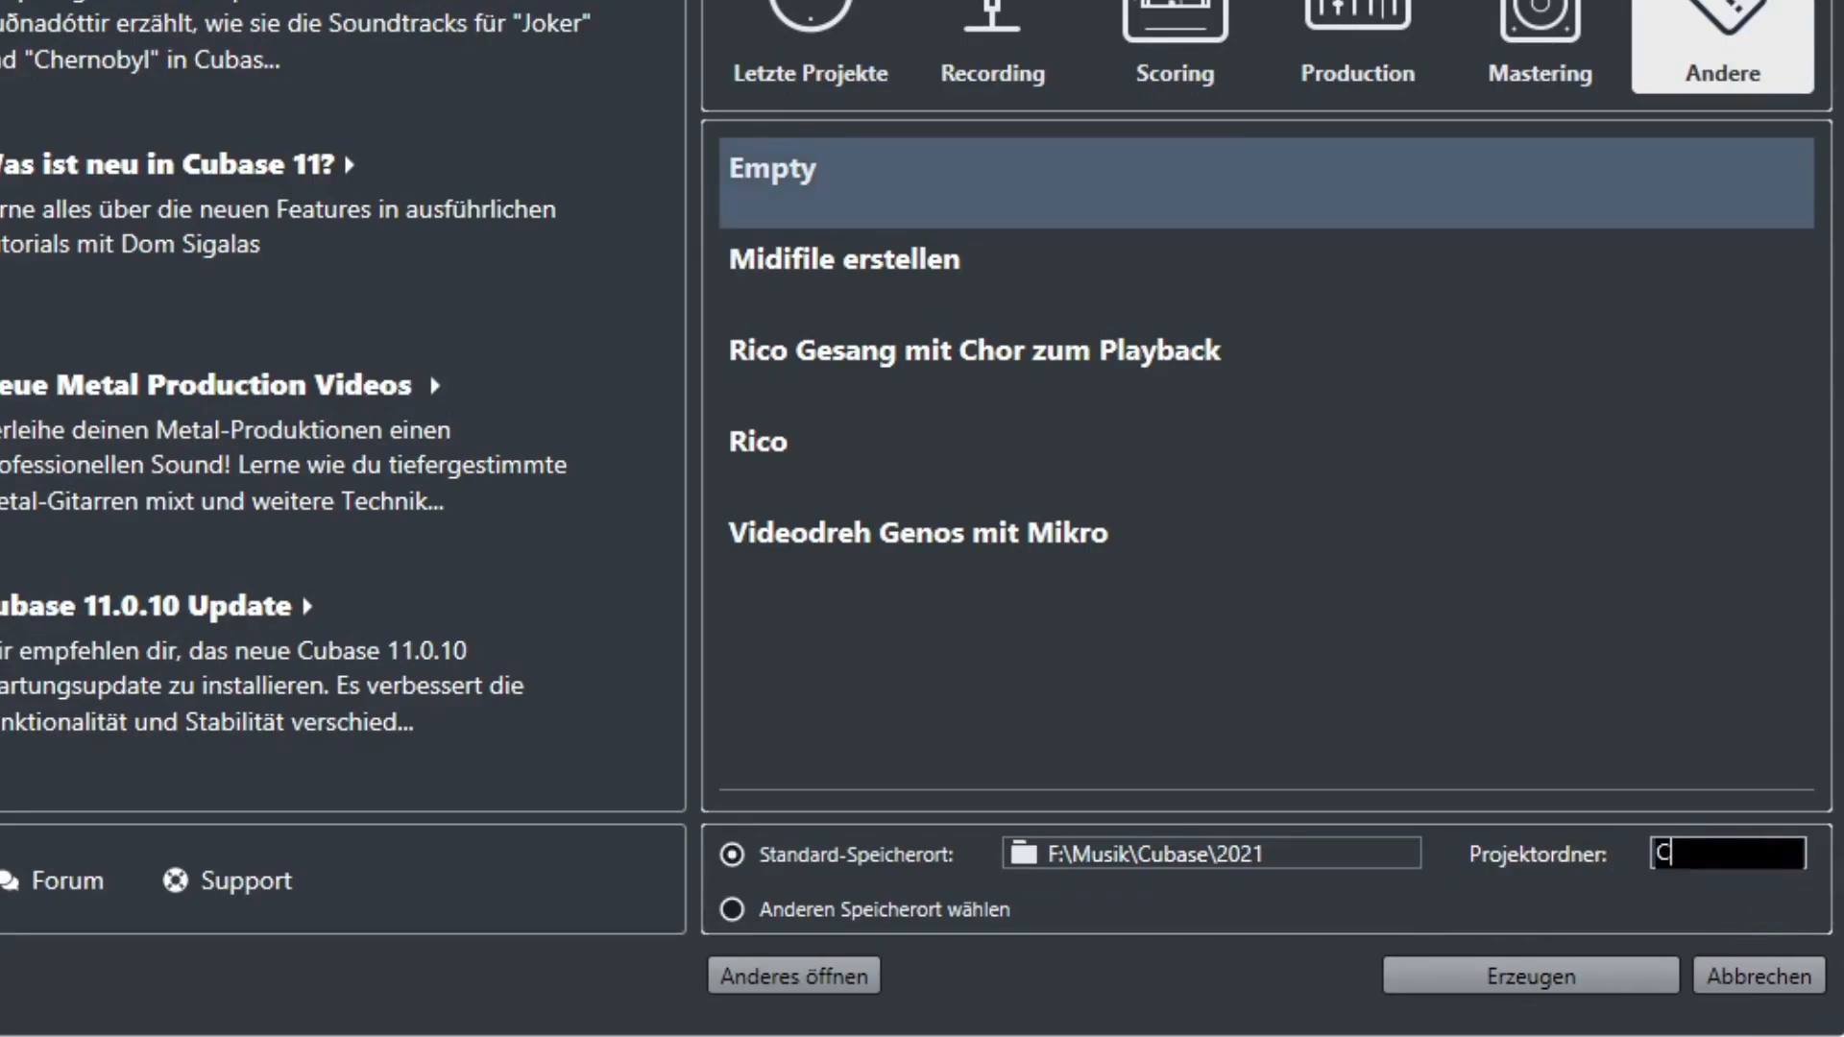
{"action": "type", "text": "ubase 1"}
{"action": "left_click", "coordinate": [1508, 976]}
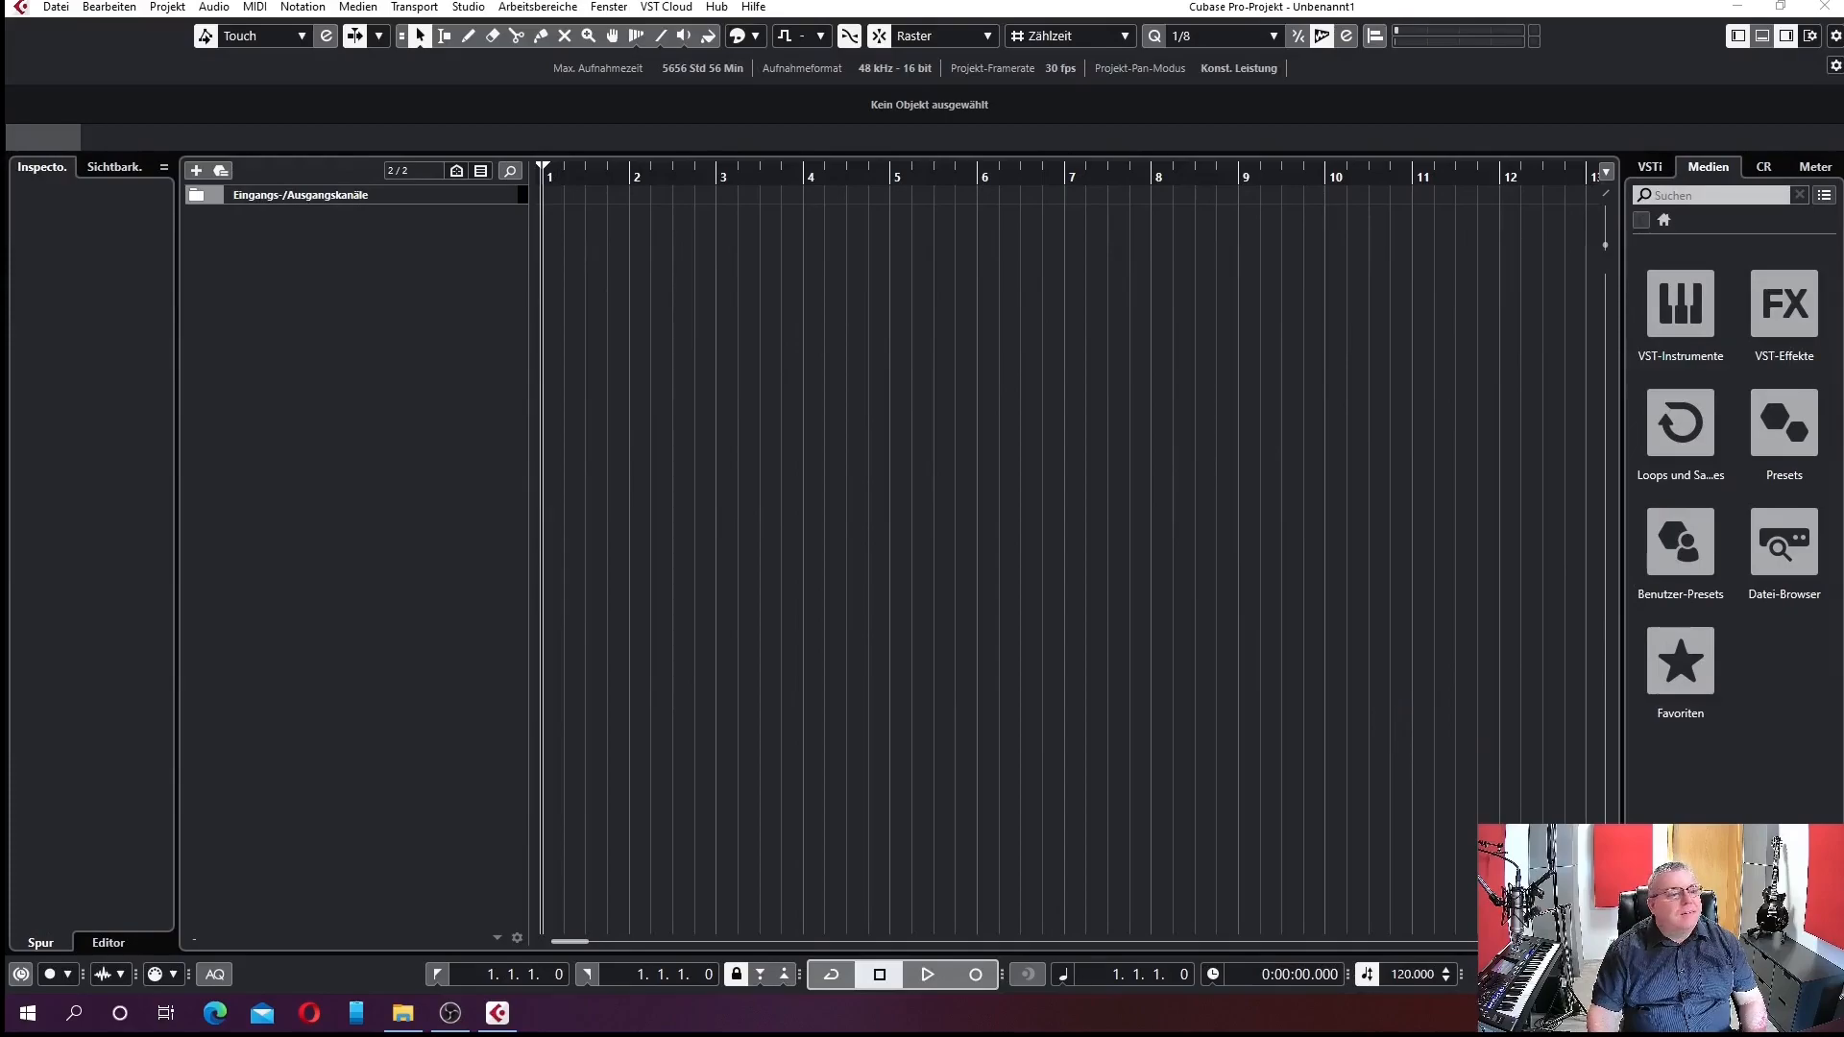
Step: Switch to OBS and move its window out of the way of the Cubase project
{"action": "key", "text": "alt+Tab"}
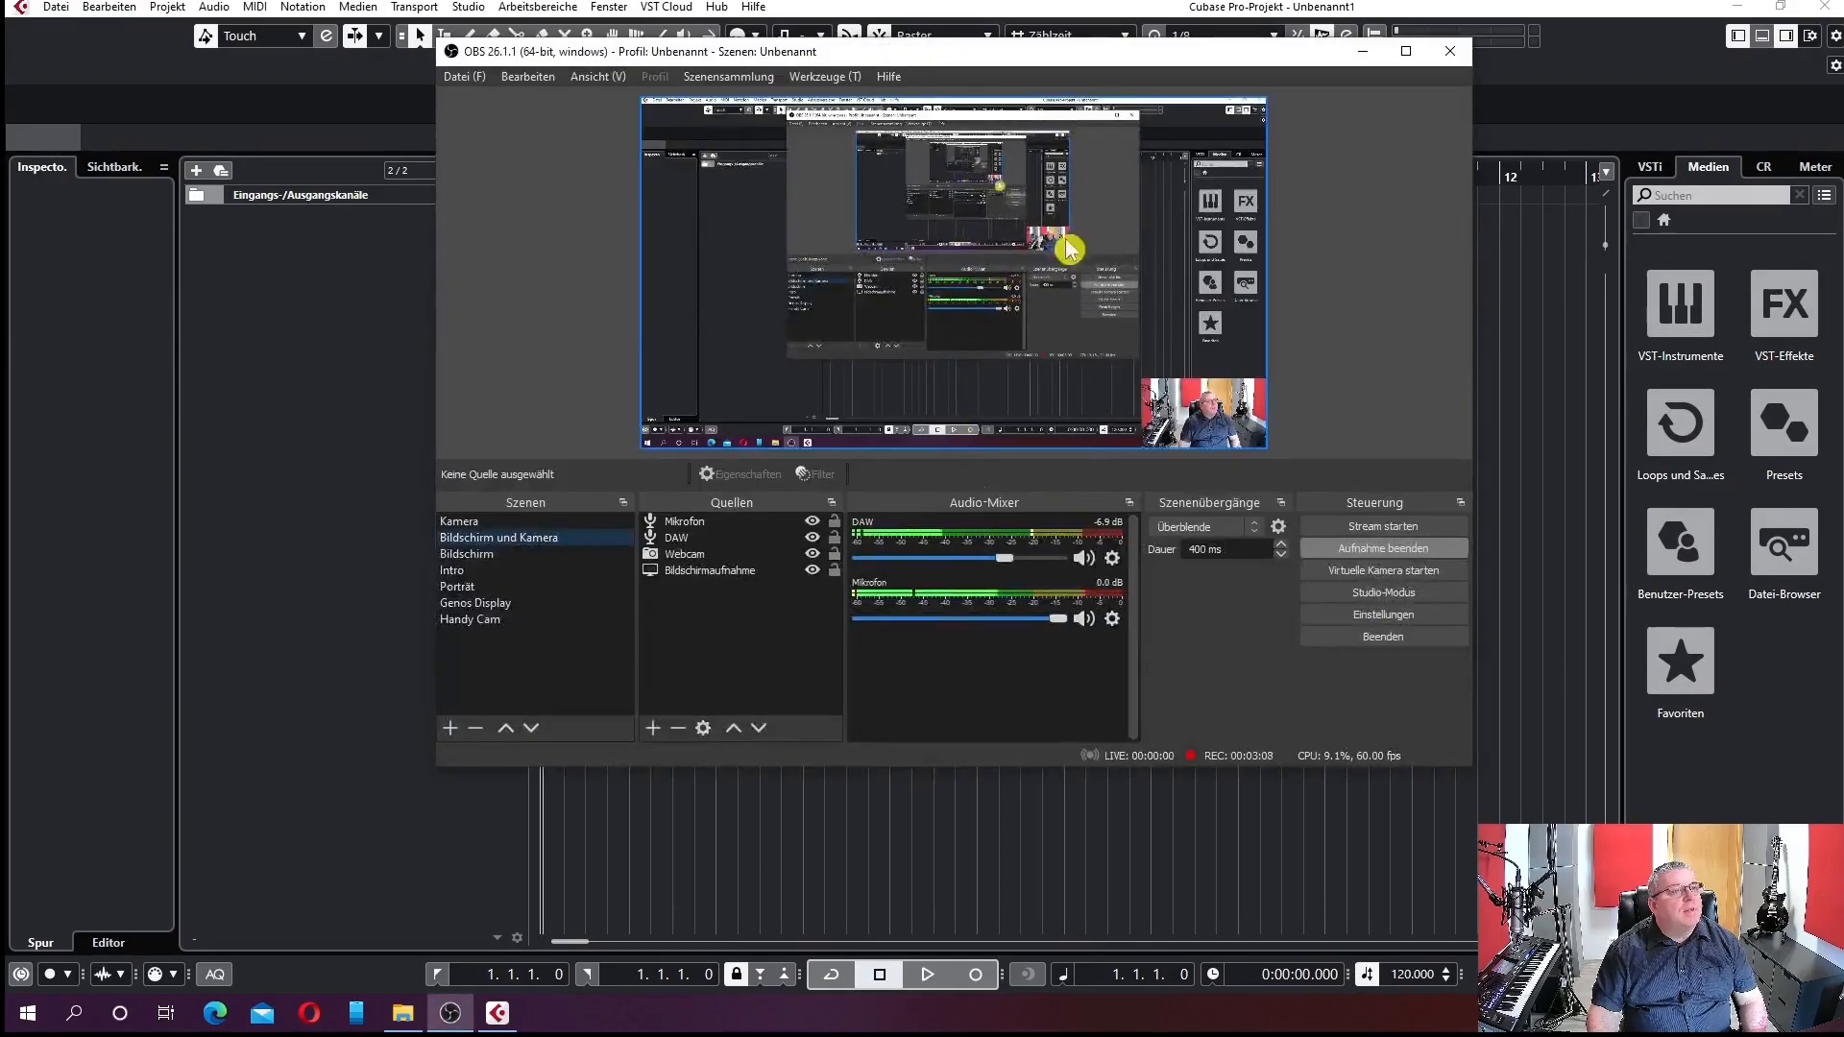
{"action": "left_click_drag", "start_coordinate": [1212, 59], "coordinate": [1842, 38]}
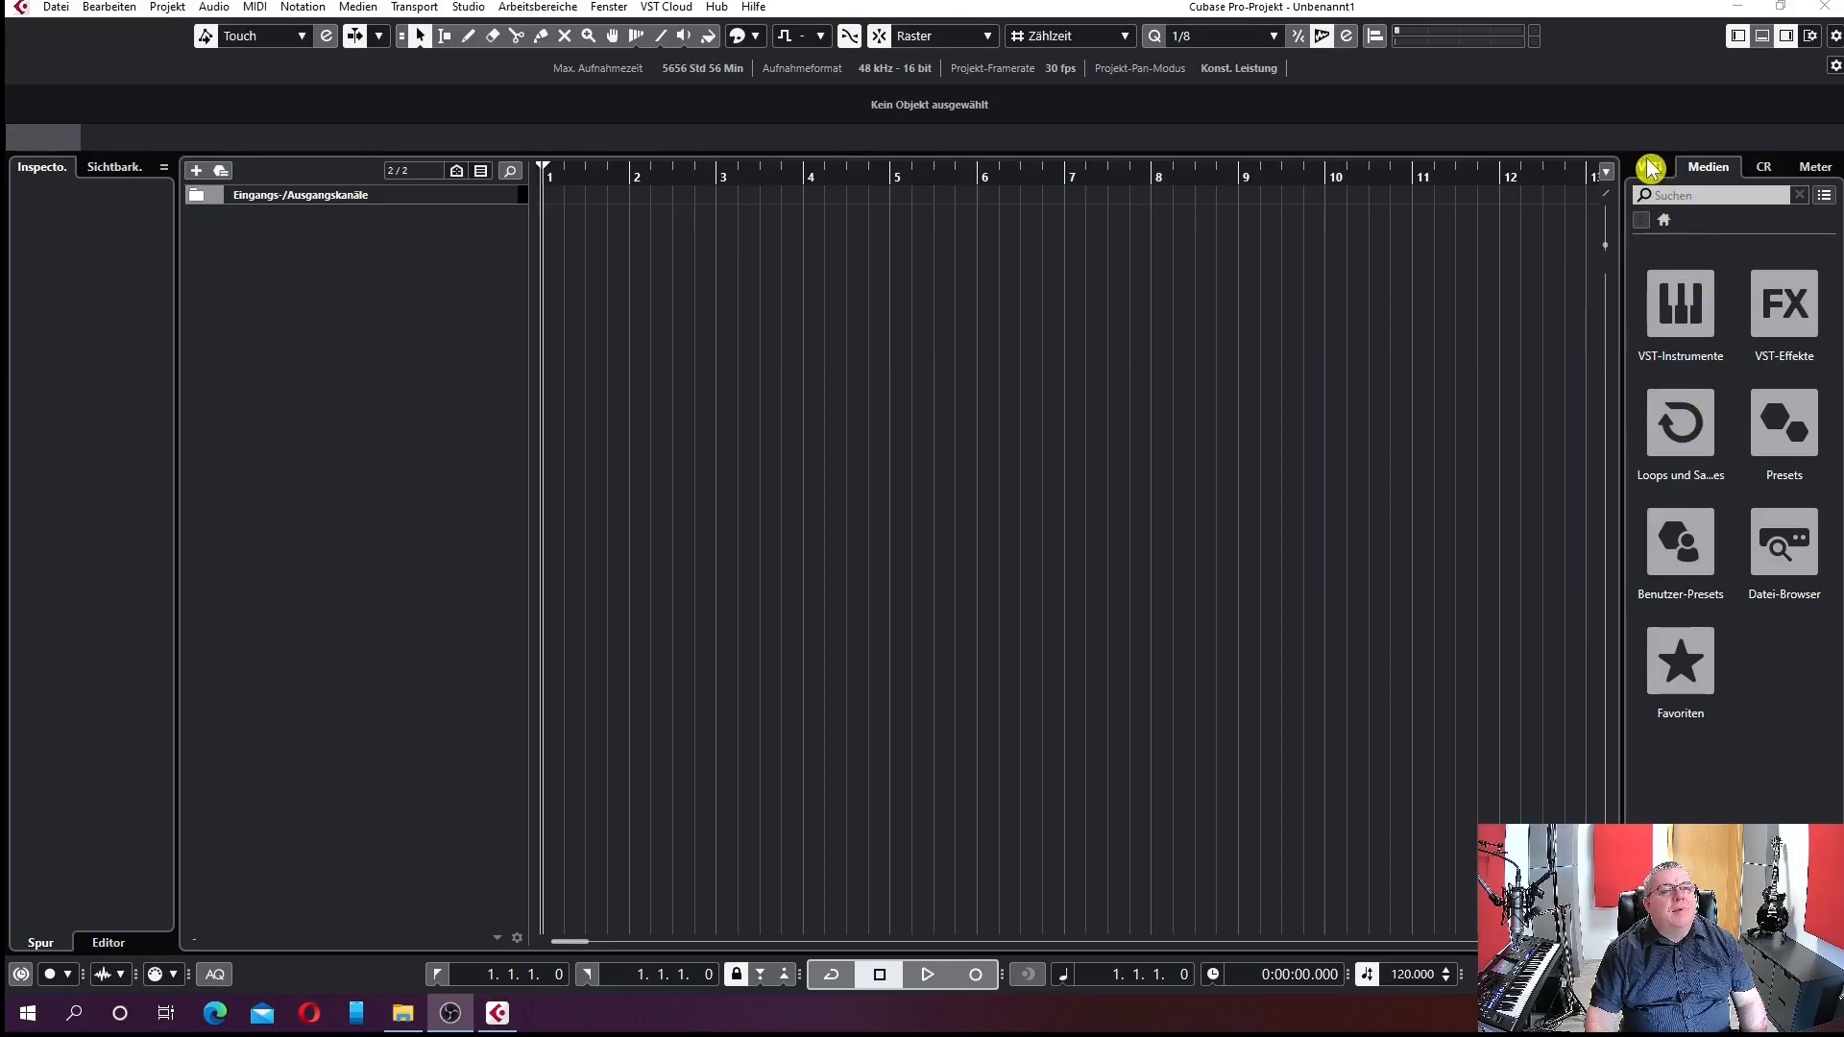
Step: View the Control Room, Meter and VSTi pages of the right zone, and return to the Medien page
{"action": "left_click", "coordinate": [1770, 173]}
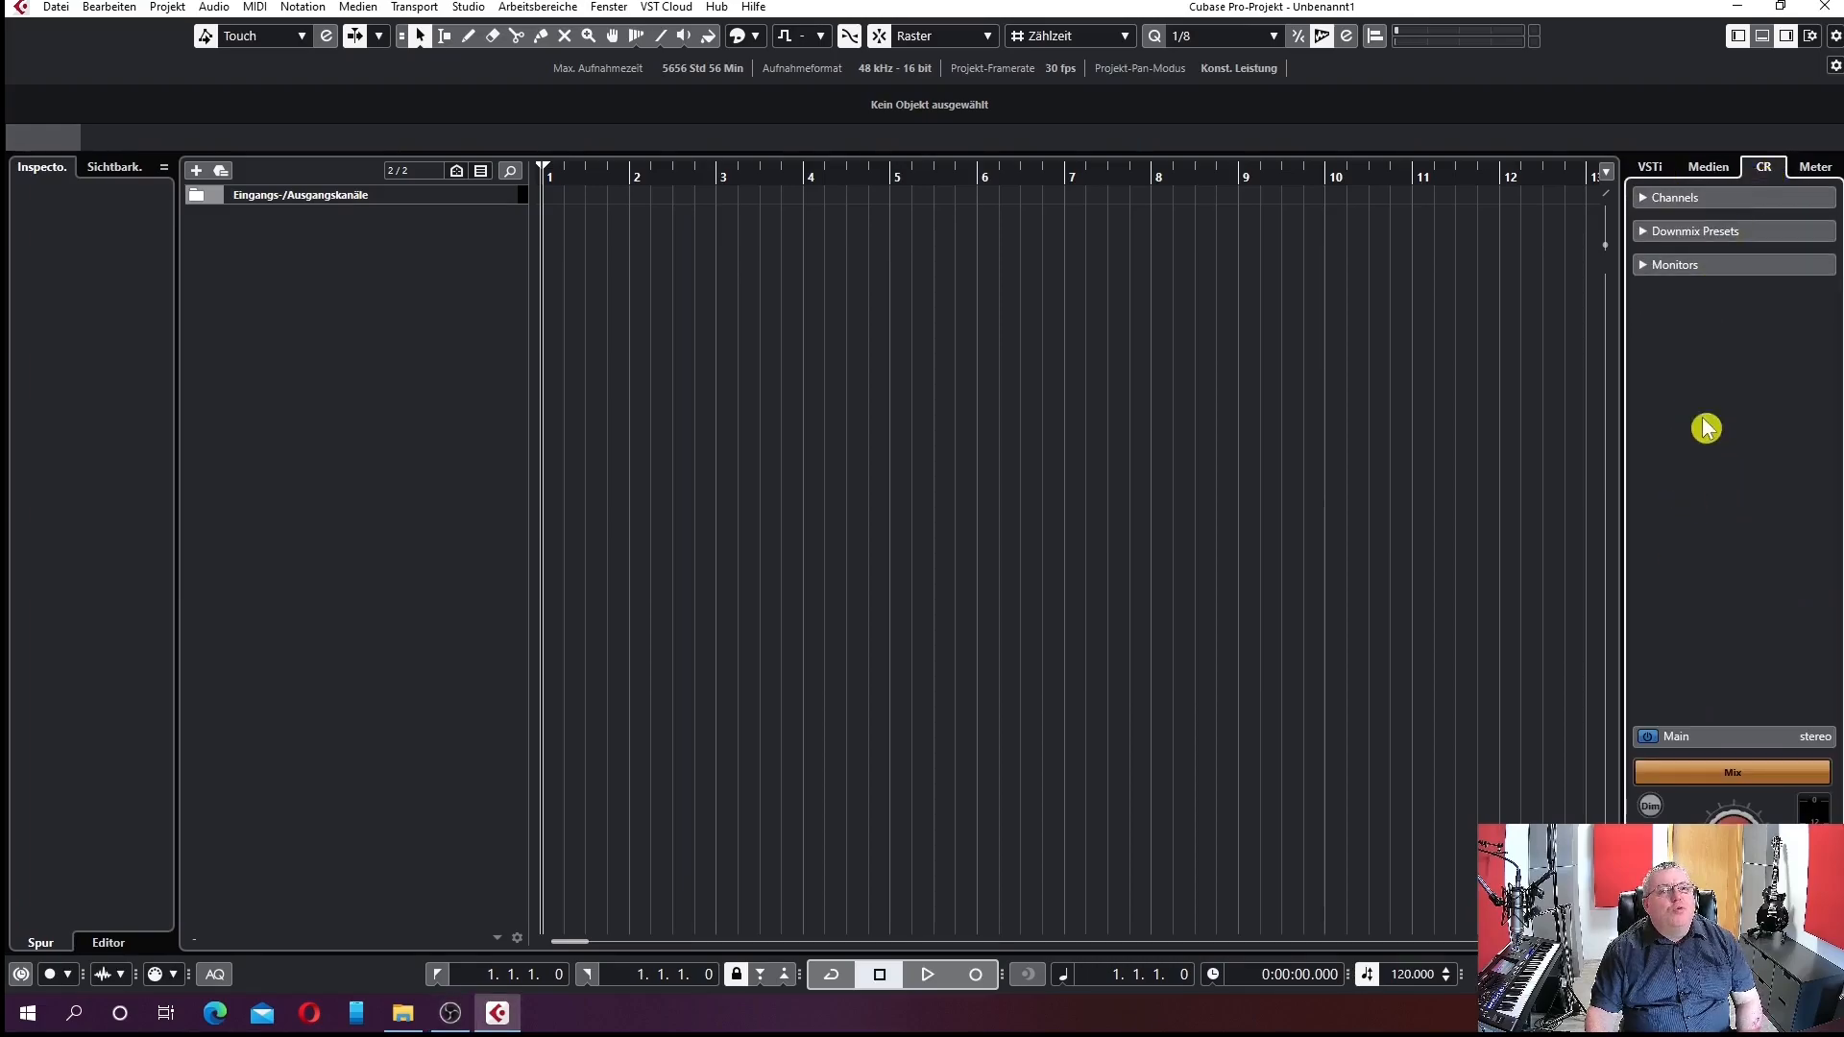
{"action": "left_click", "coordinate": [1815, 169]}
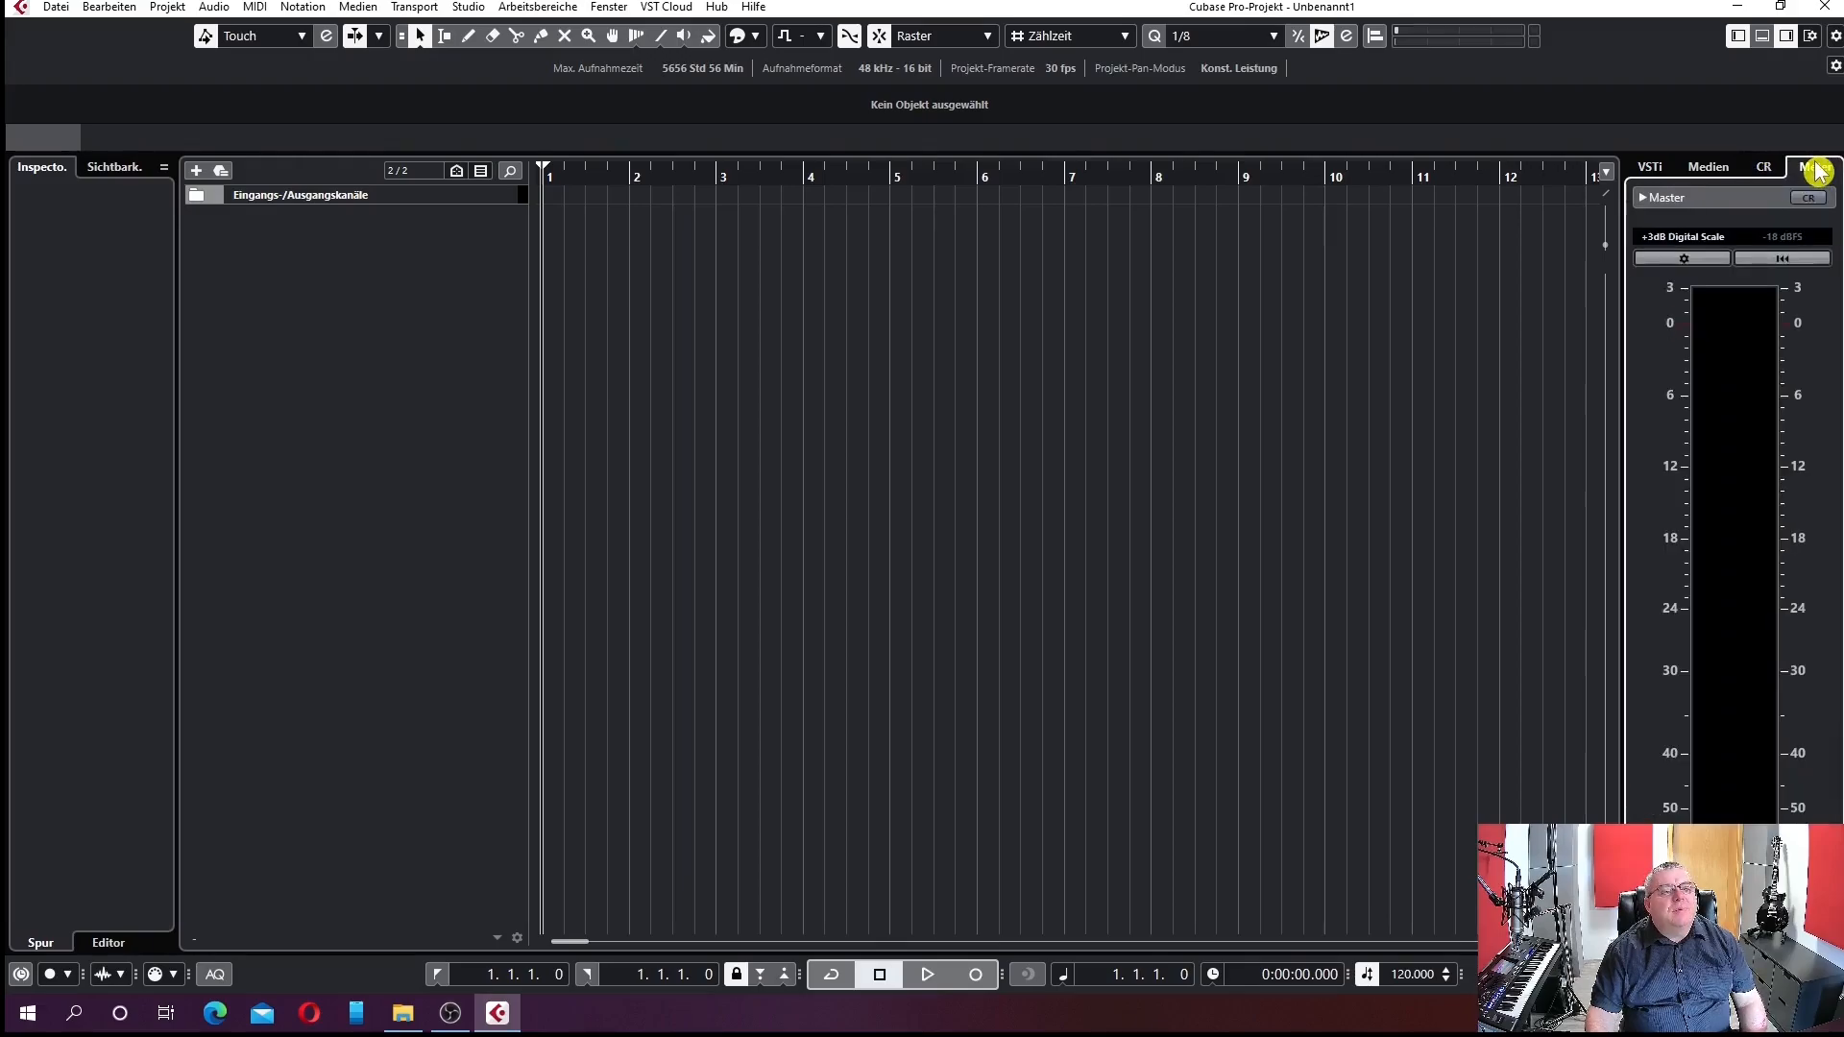
{"action": "left_click", "coordinate": [1652, 169]}
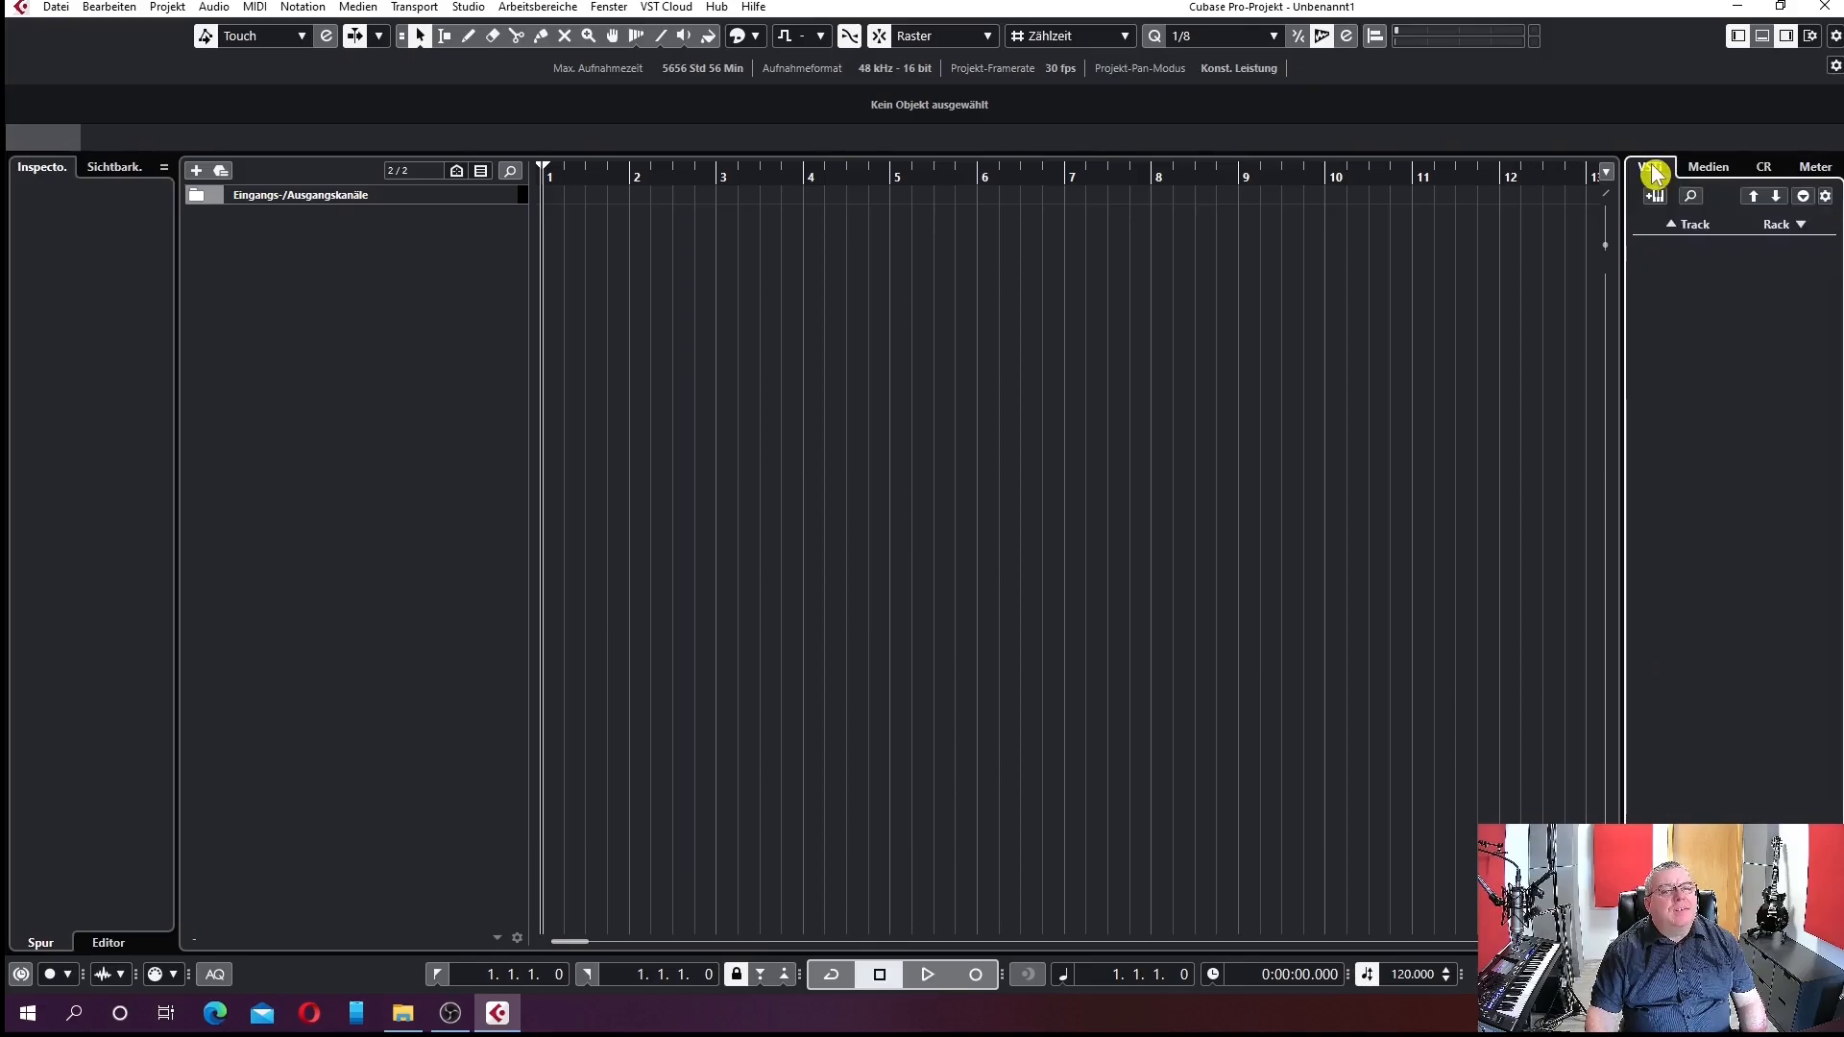
{"action": "left_click", "coordinate": [1710, 170]}
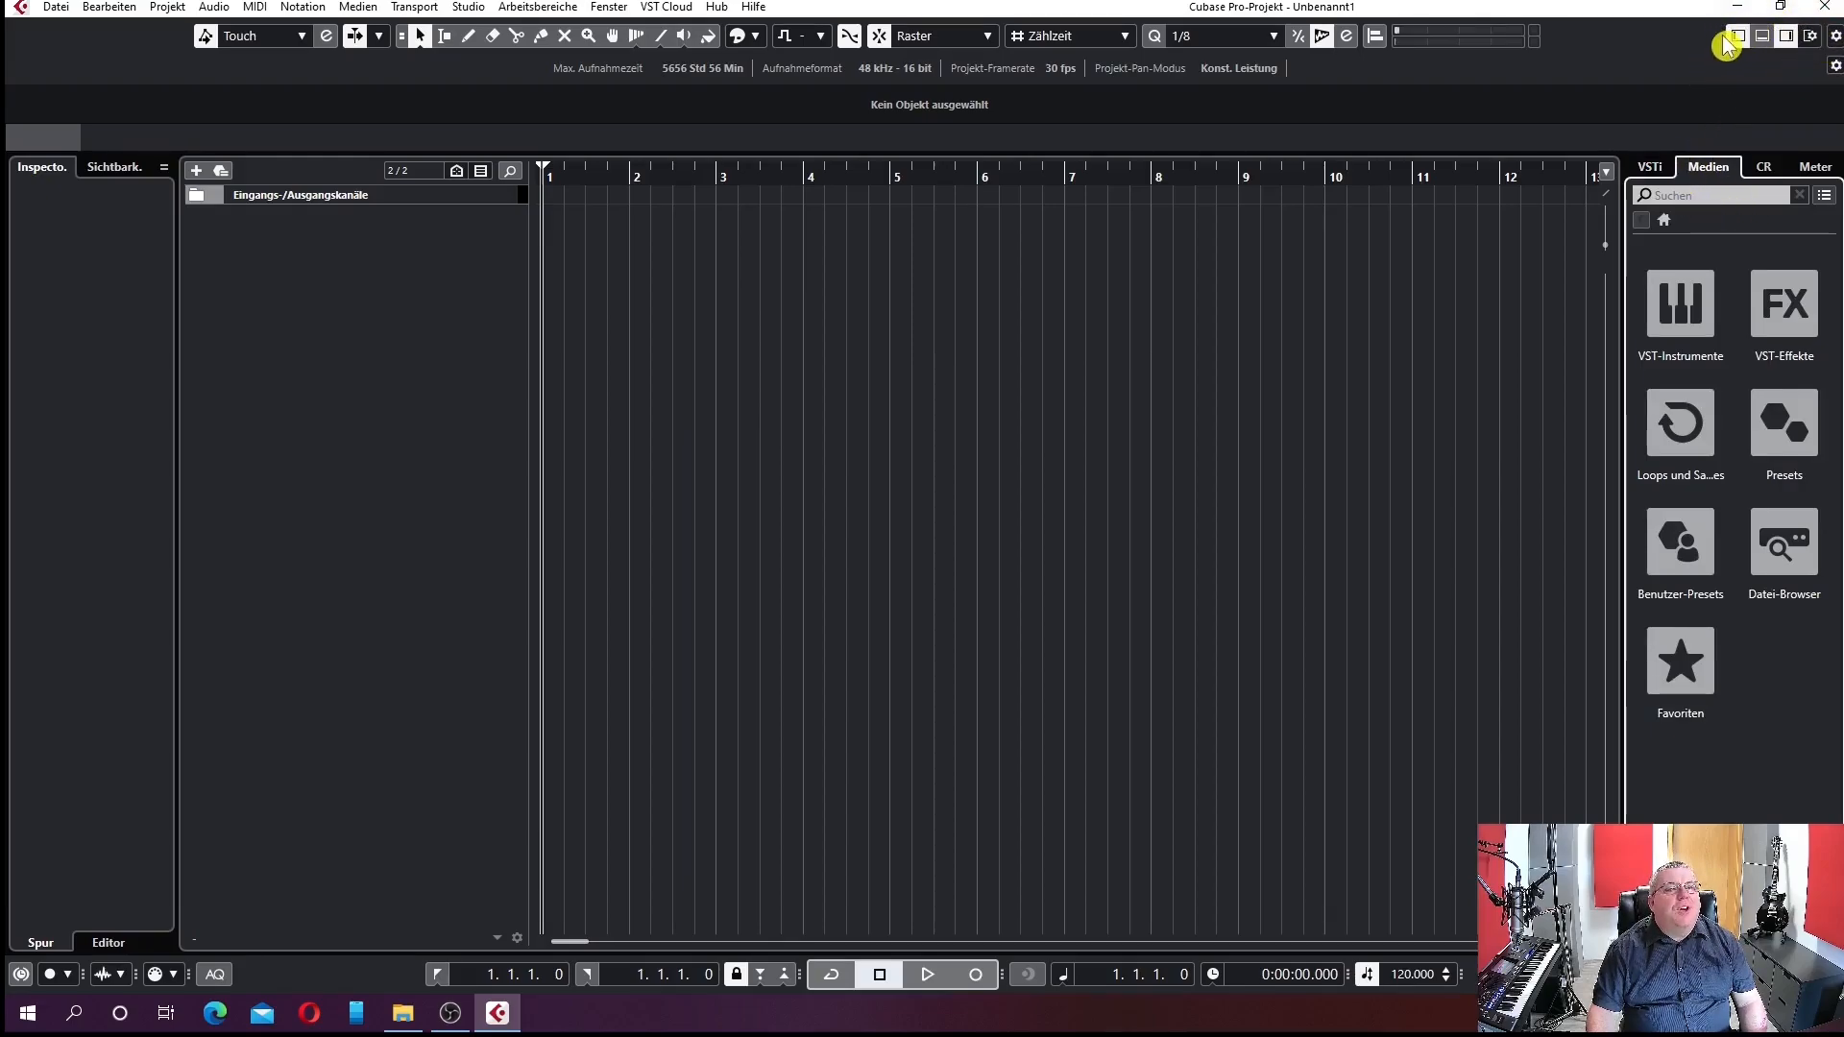
Step: Hide and show the right zone repeatedly, and hide and show the left zone once
{"action": "left_click", "coordinate": [1786, 36]}
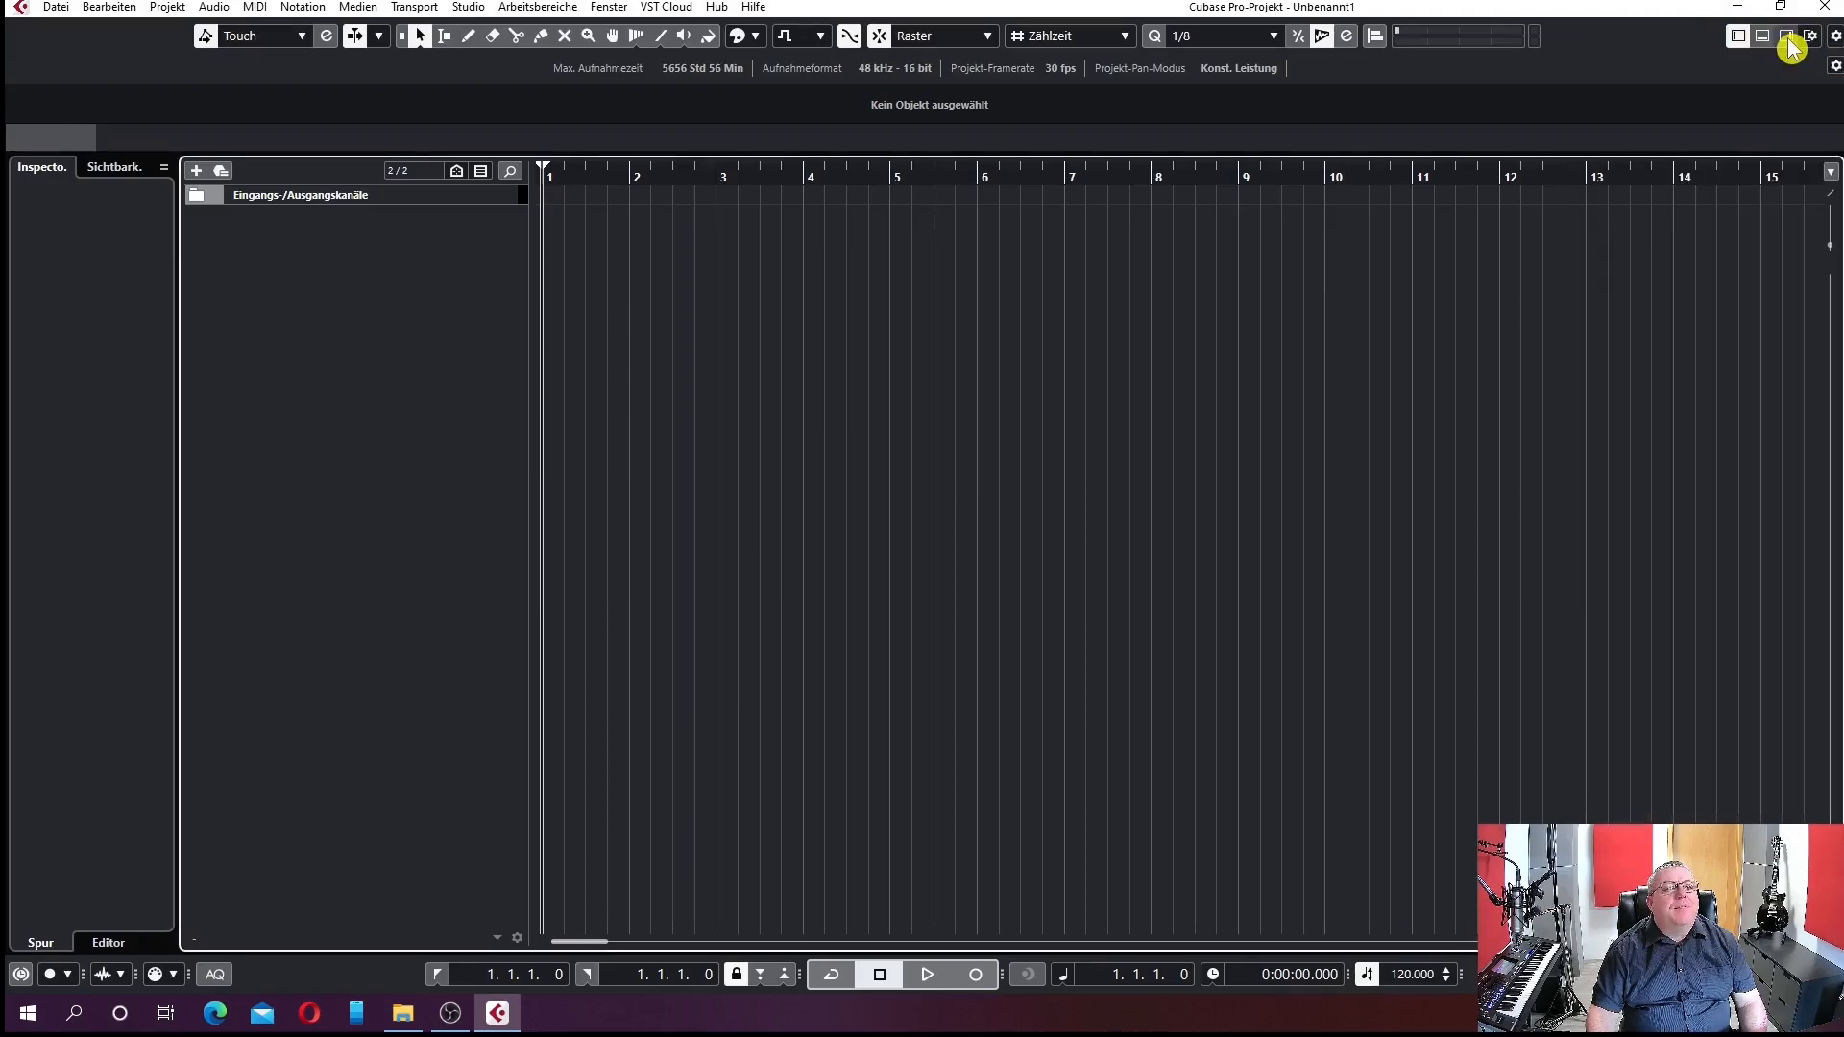
{"action": "left_click", "coordinate": [1786, 37]}
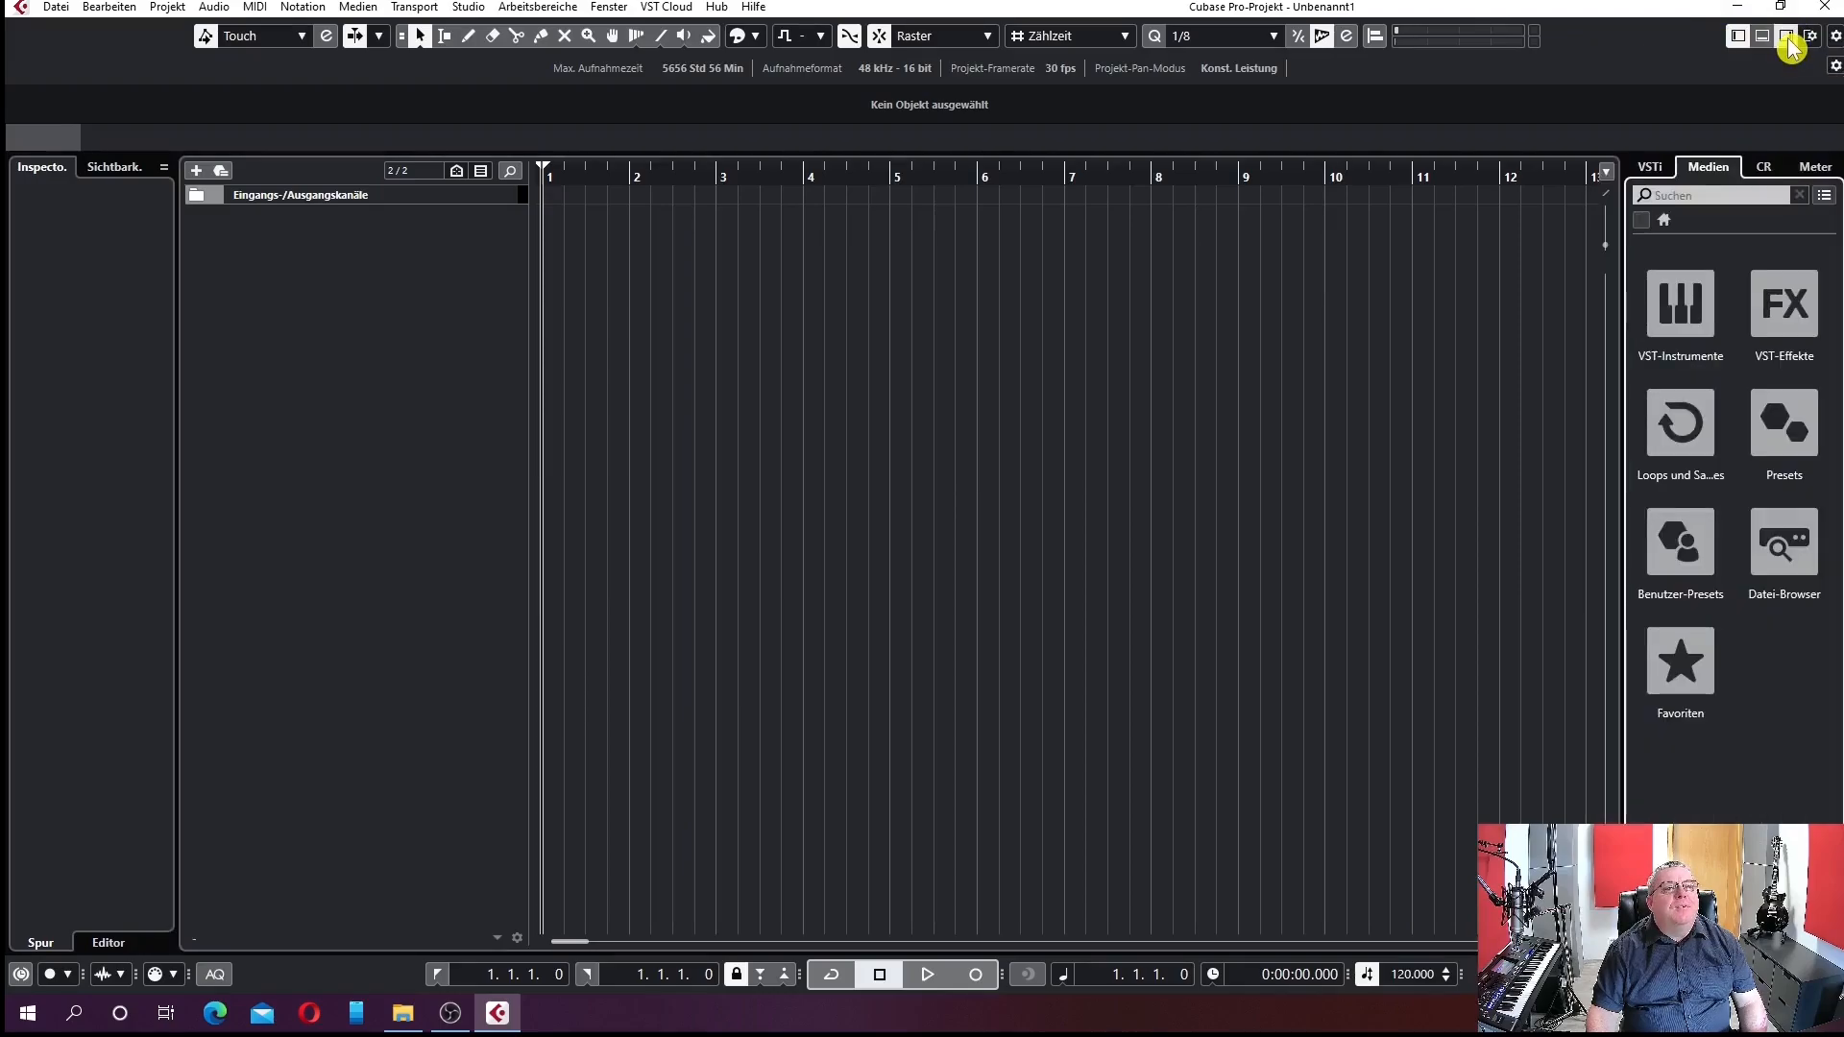
{"action": "left_click", "coordinate": [1786, 36]}
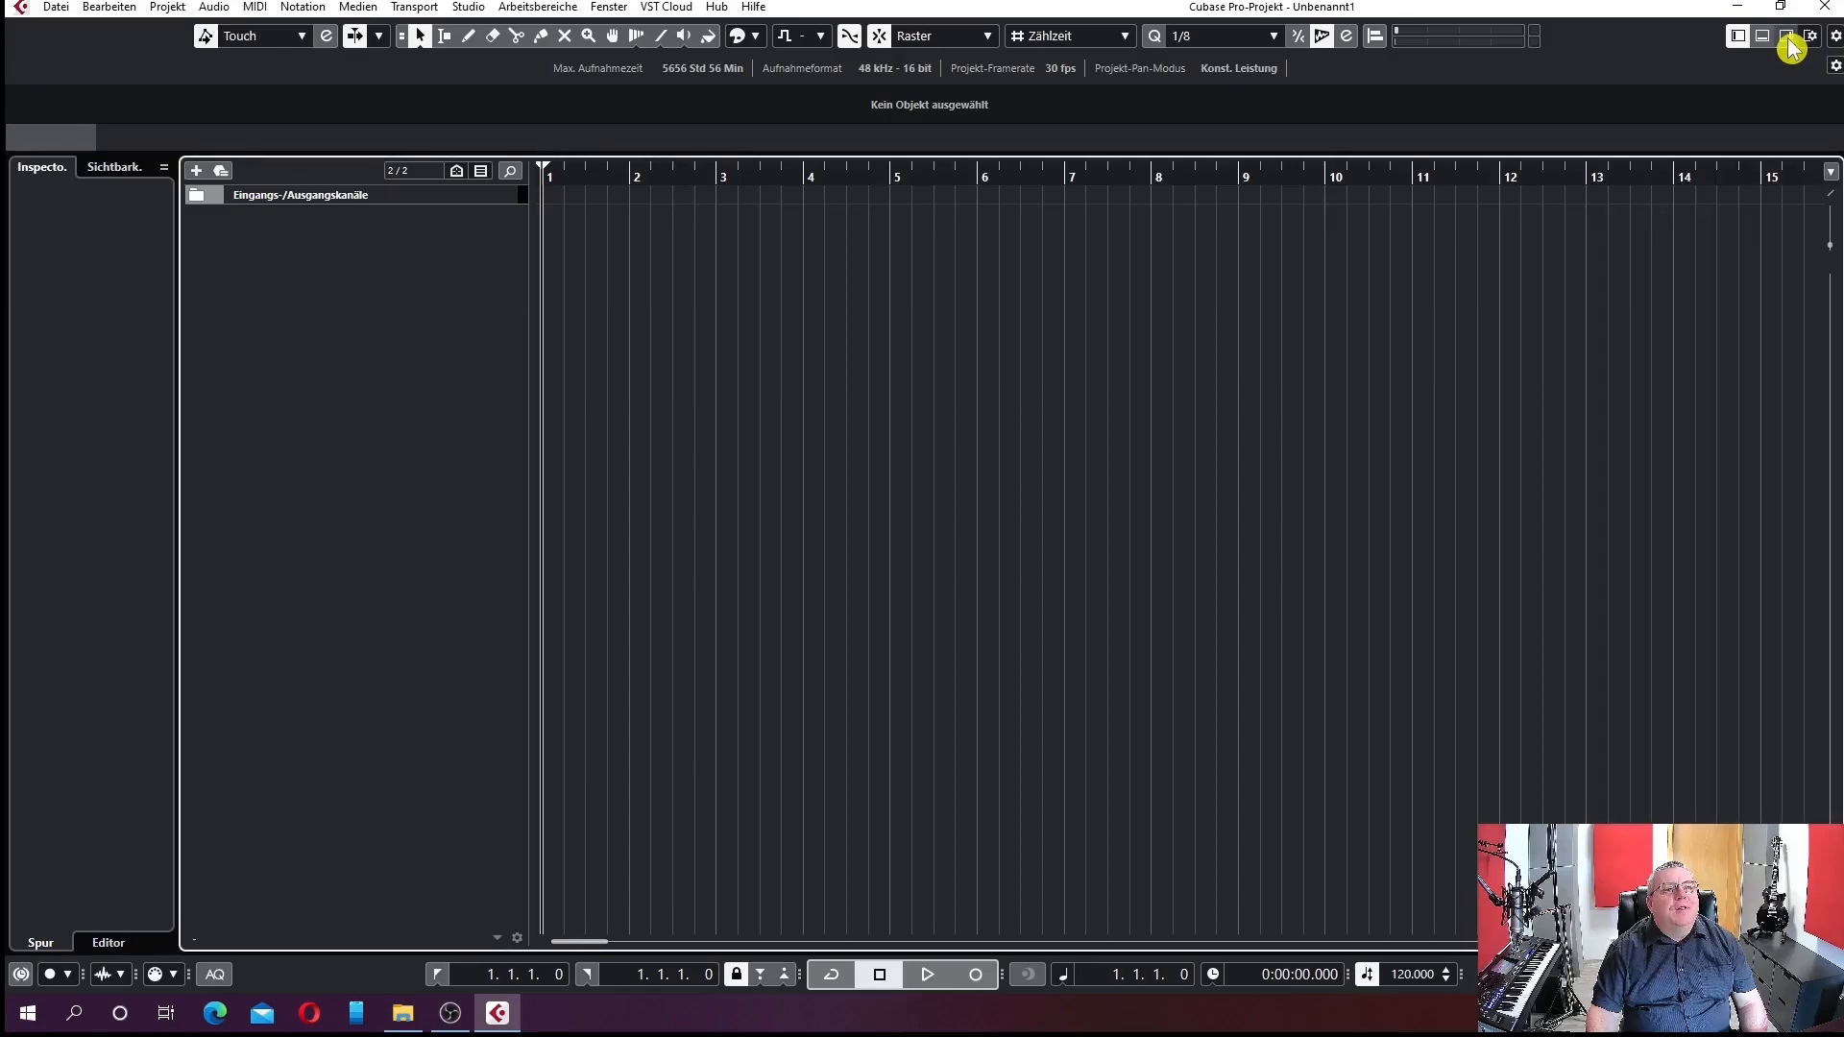
{"action": "left_click", "coordinate": [1786, 36]}
{"action": "left_click", "coordinate": [1786, 36]}
{"action": "left_click", "coordinate": [1786, 36]}
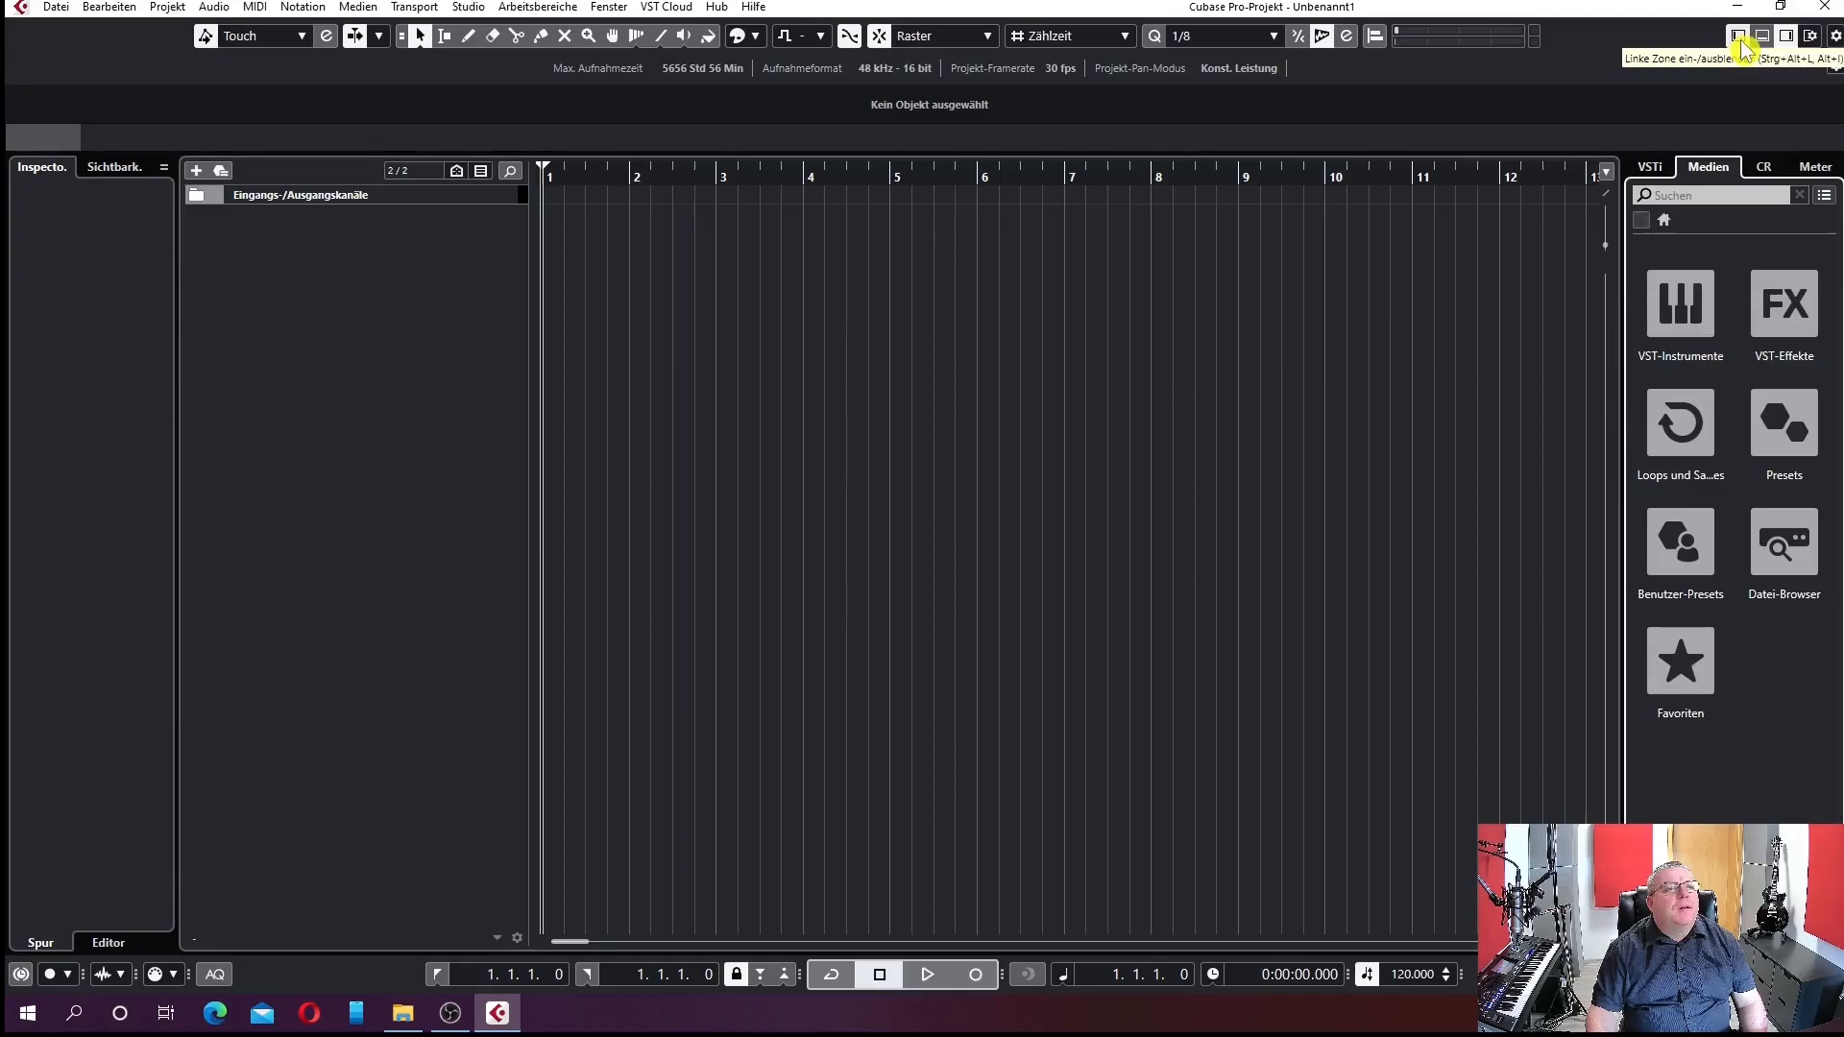
{"action": "left_click", "coordinate": [1739, 38]}
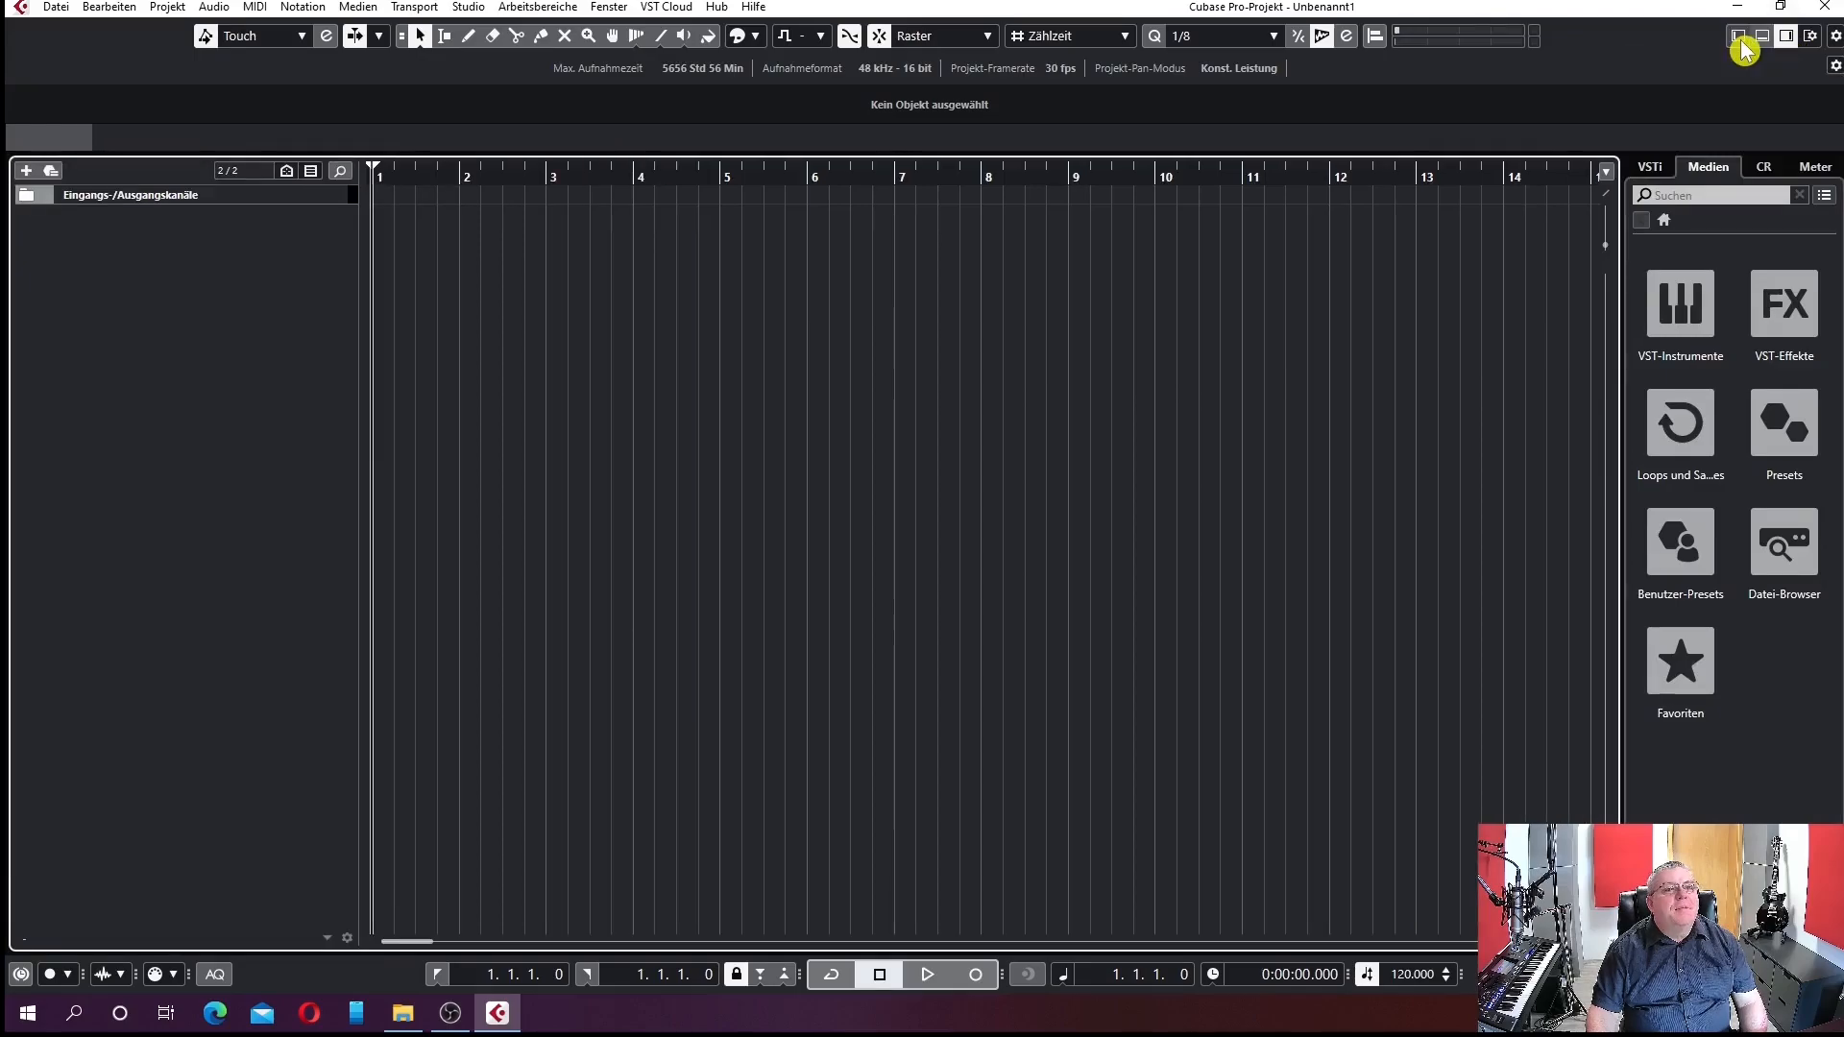
{"action": "left_click", "coordinate": [1739, 38]}
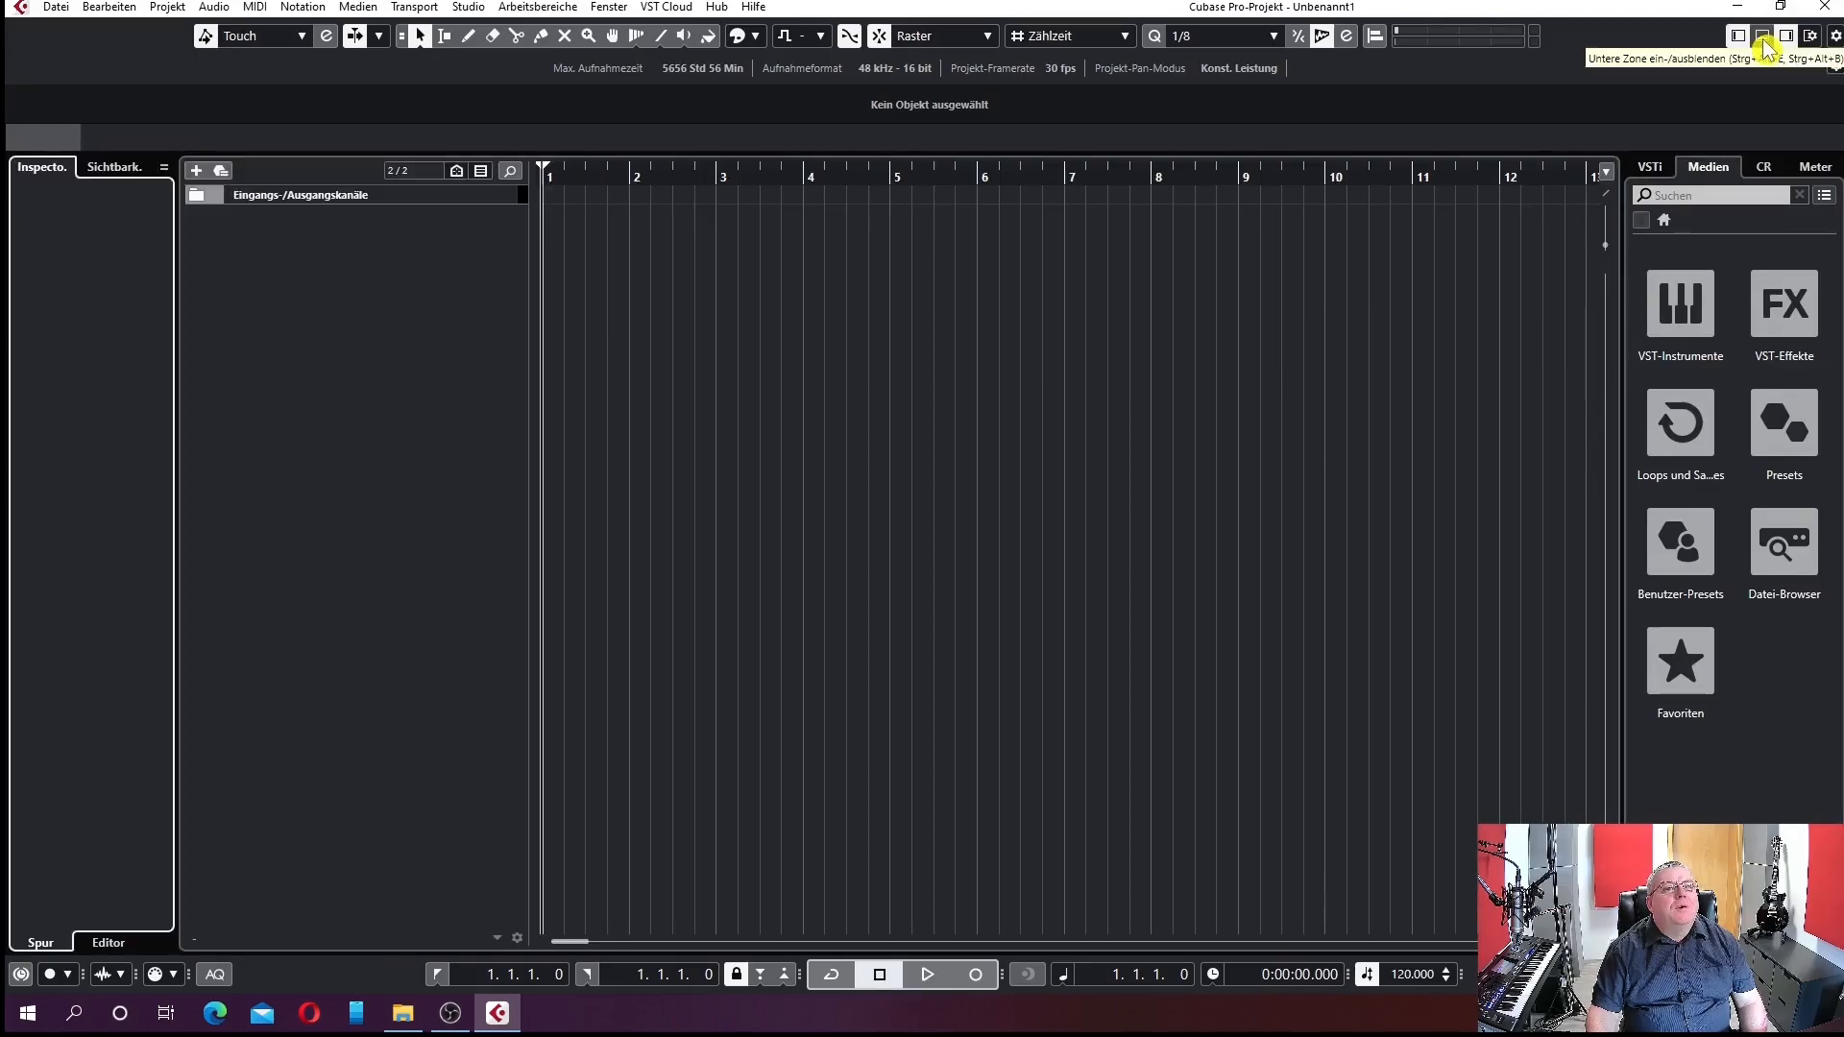
Step: Show the lower zone, view its MixConsole, Editor, Sampler Control and Akkord-Pads pages, and hide the zone again
{"action": "left_click", "coordinate": [1763, 38]}
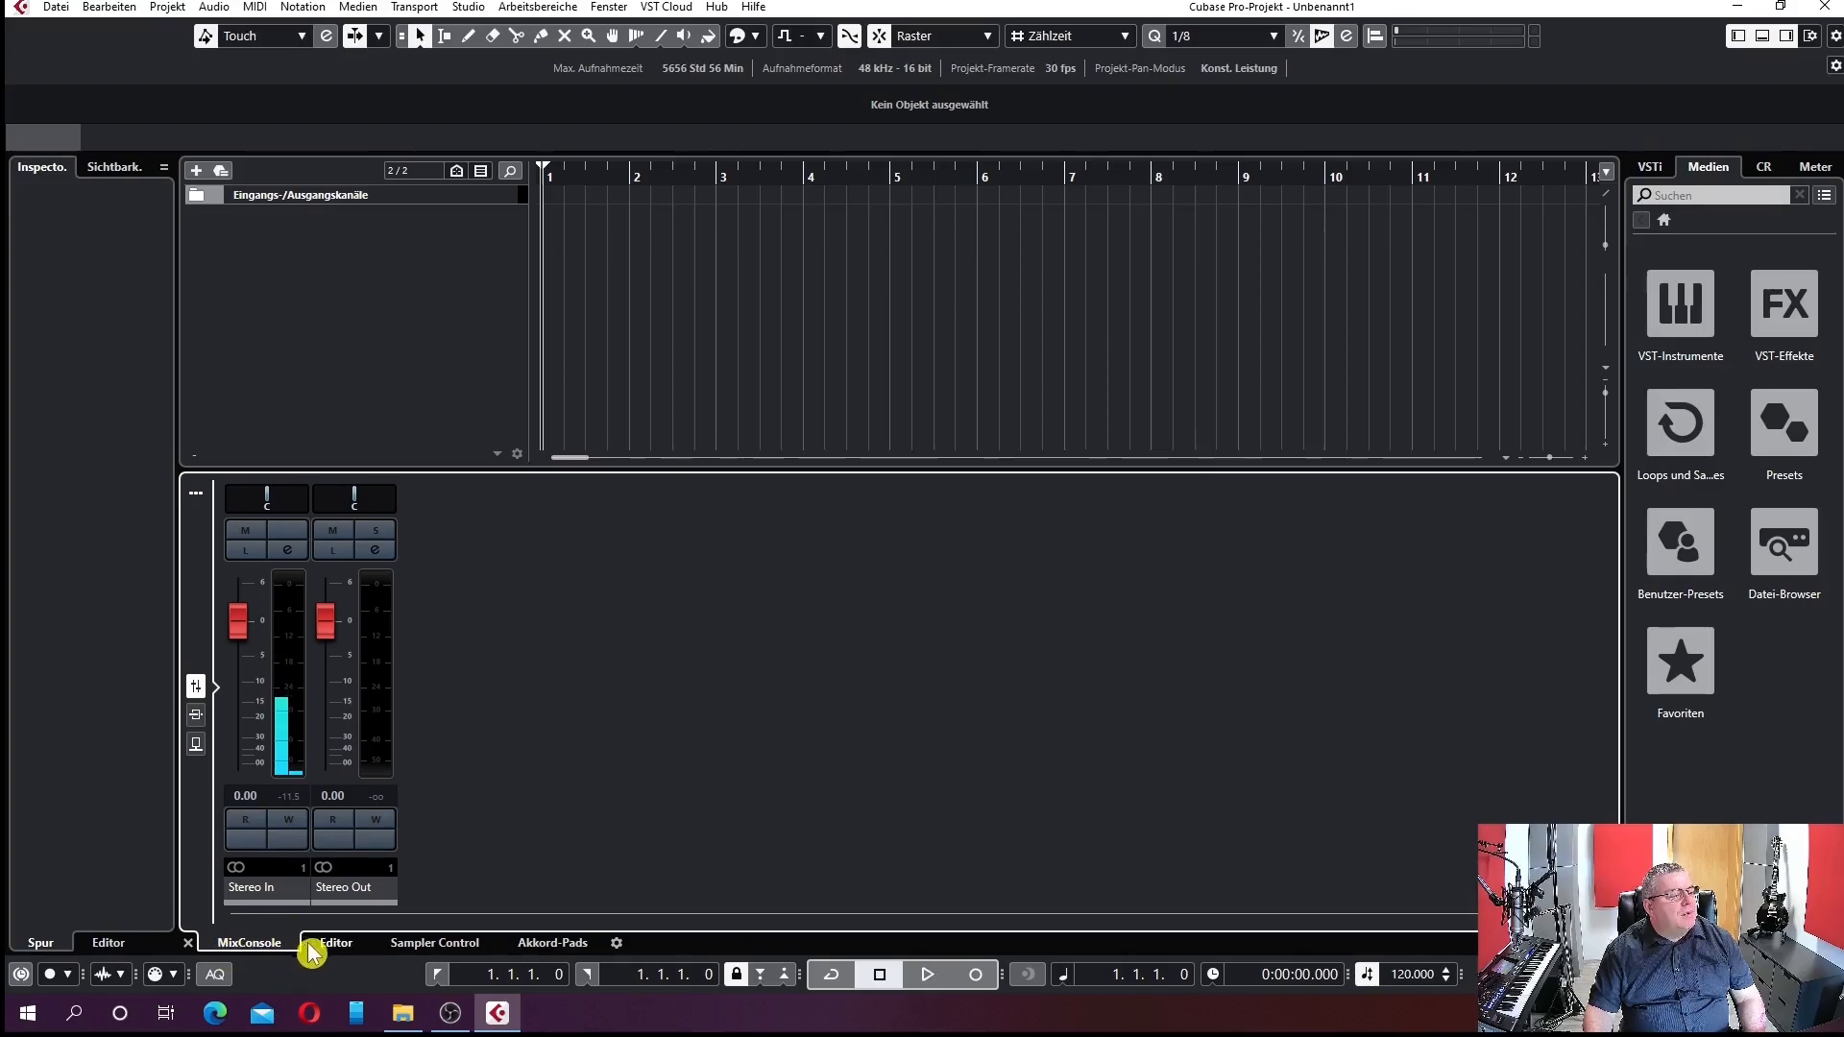
{"action": "left_click", "coordinate": [336, 947]}
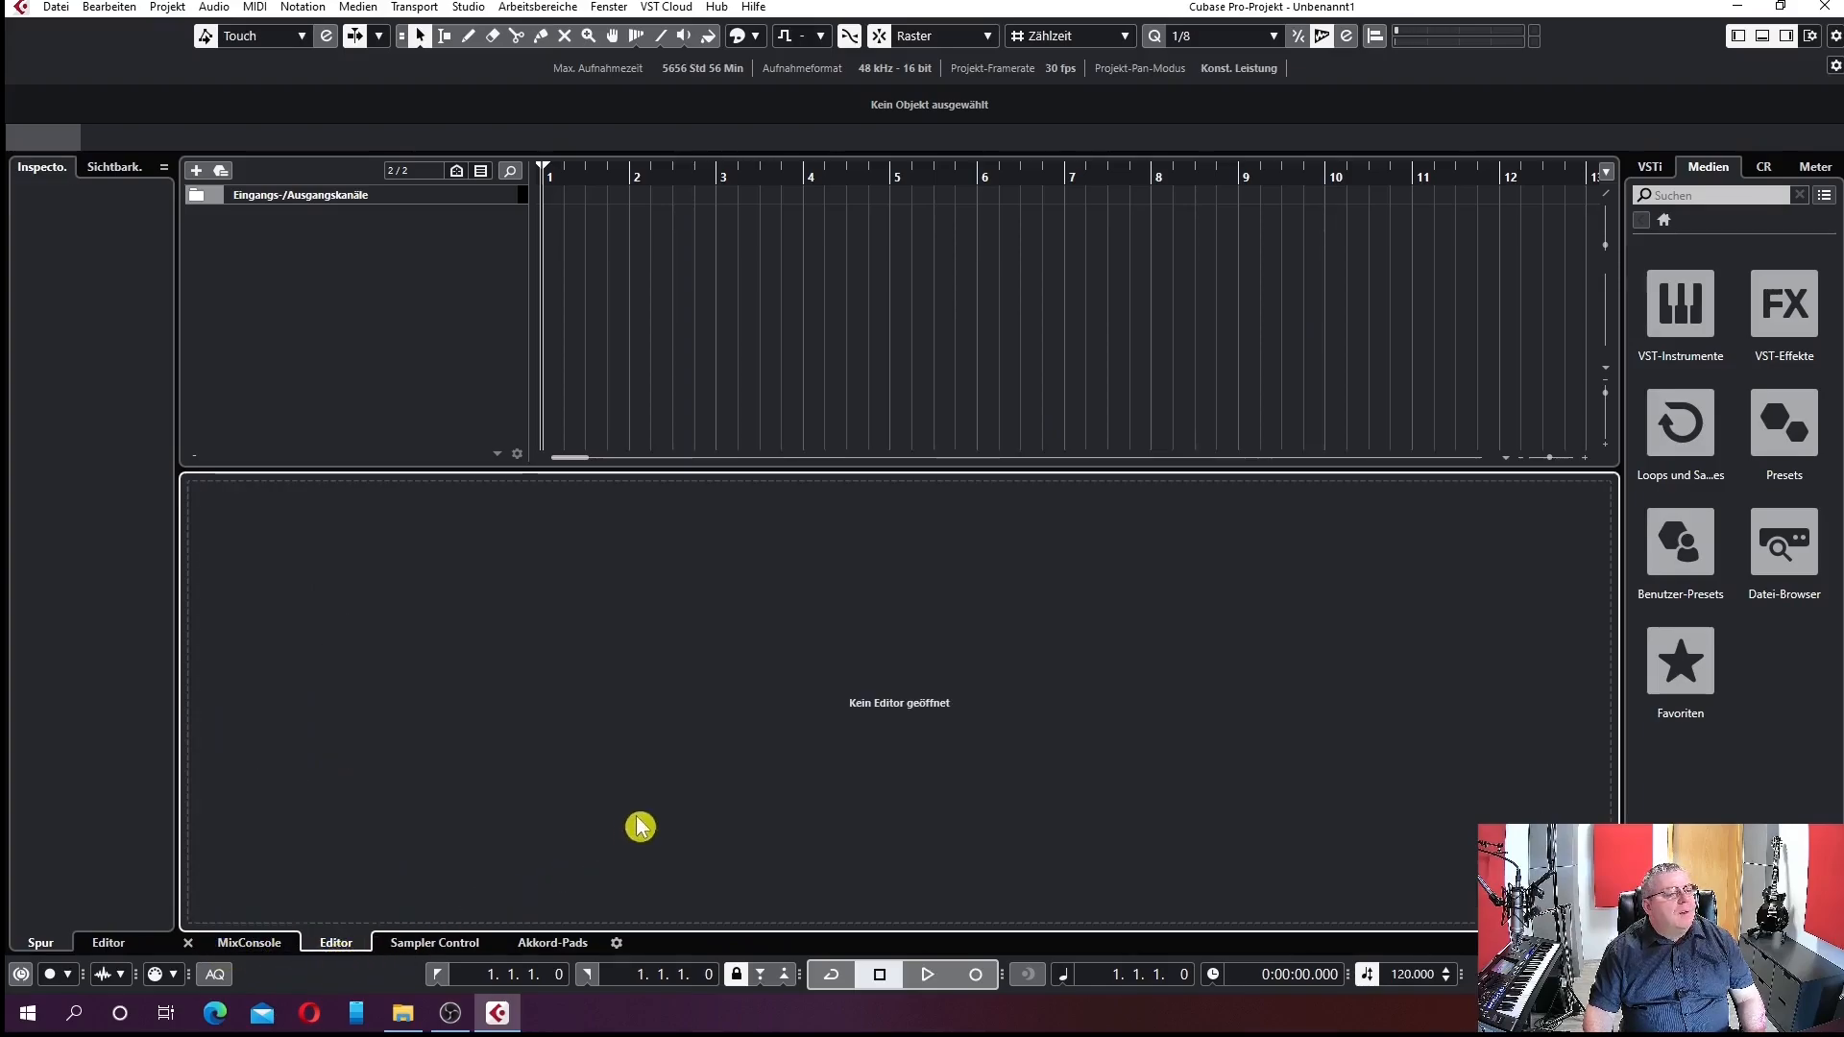
{"action": "left_click", "coordinate": [442, 946]}
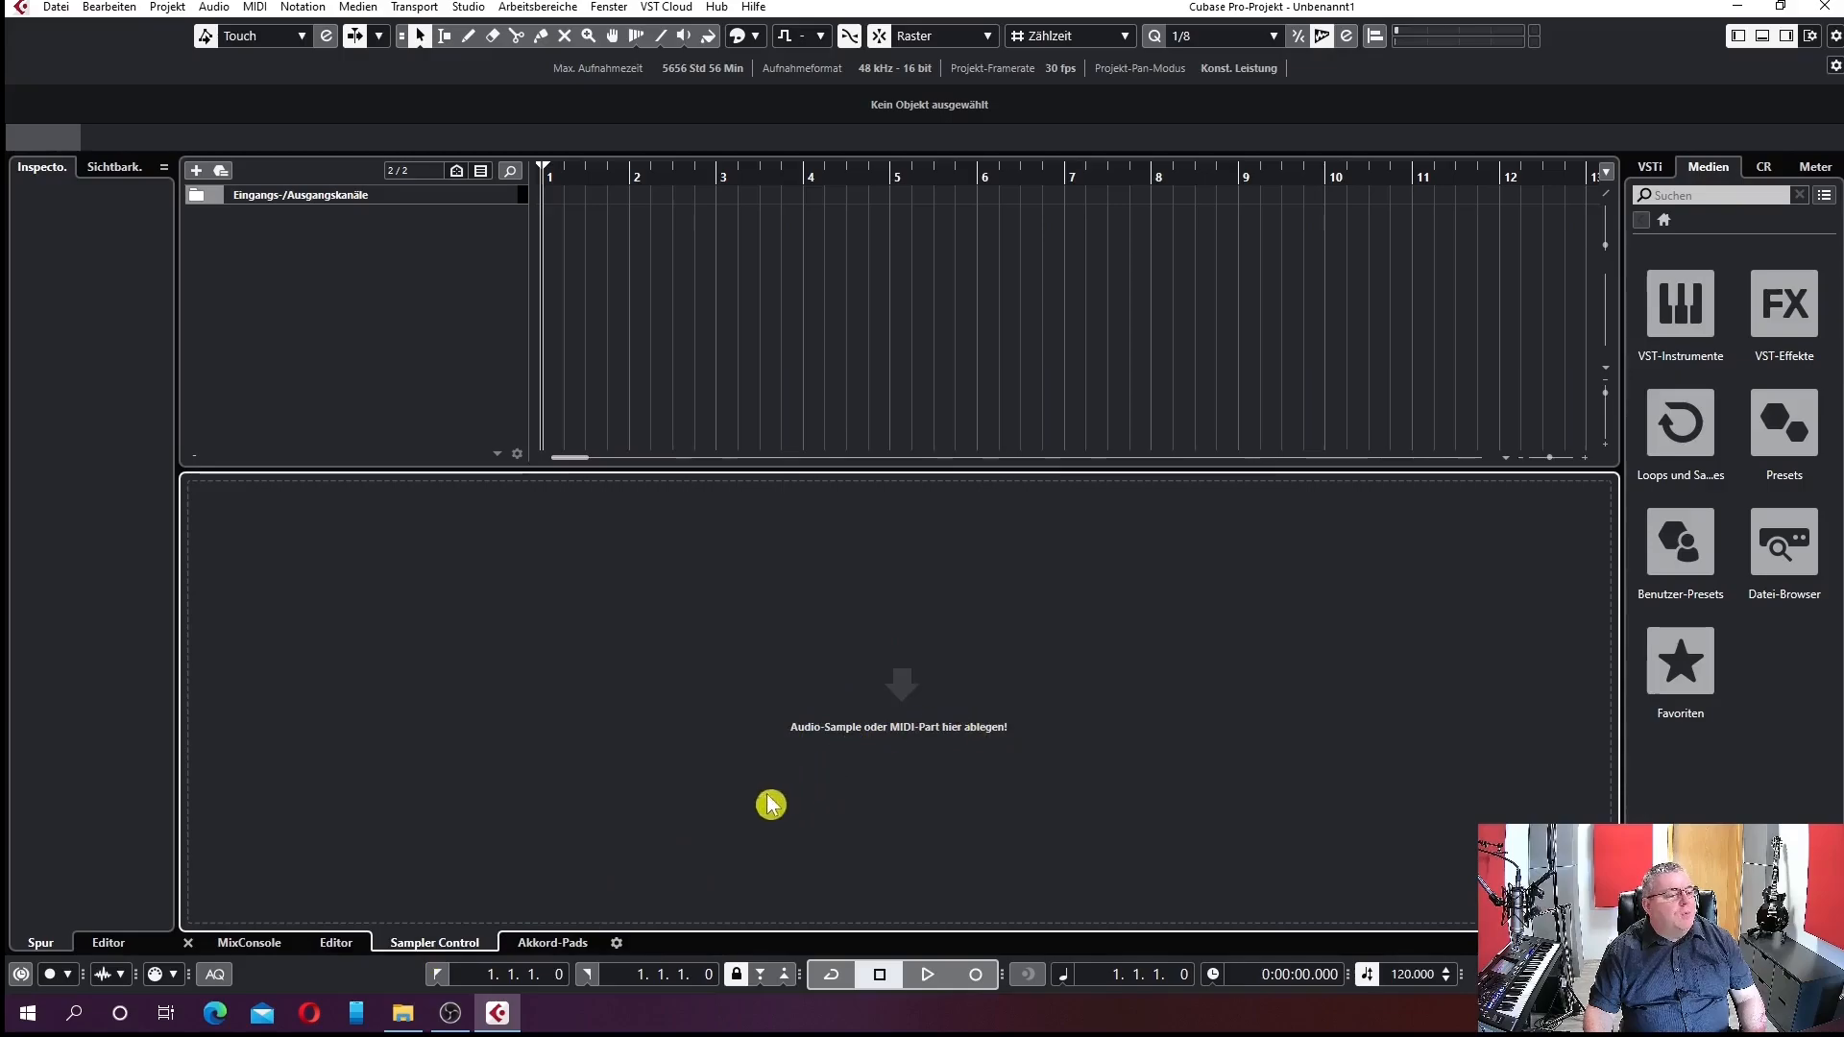
{"action": "left_click", "coordinate": [559, 949]}
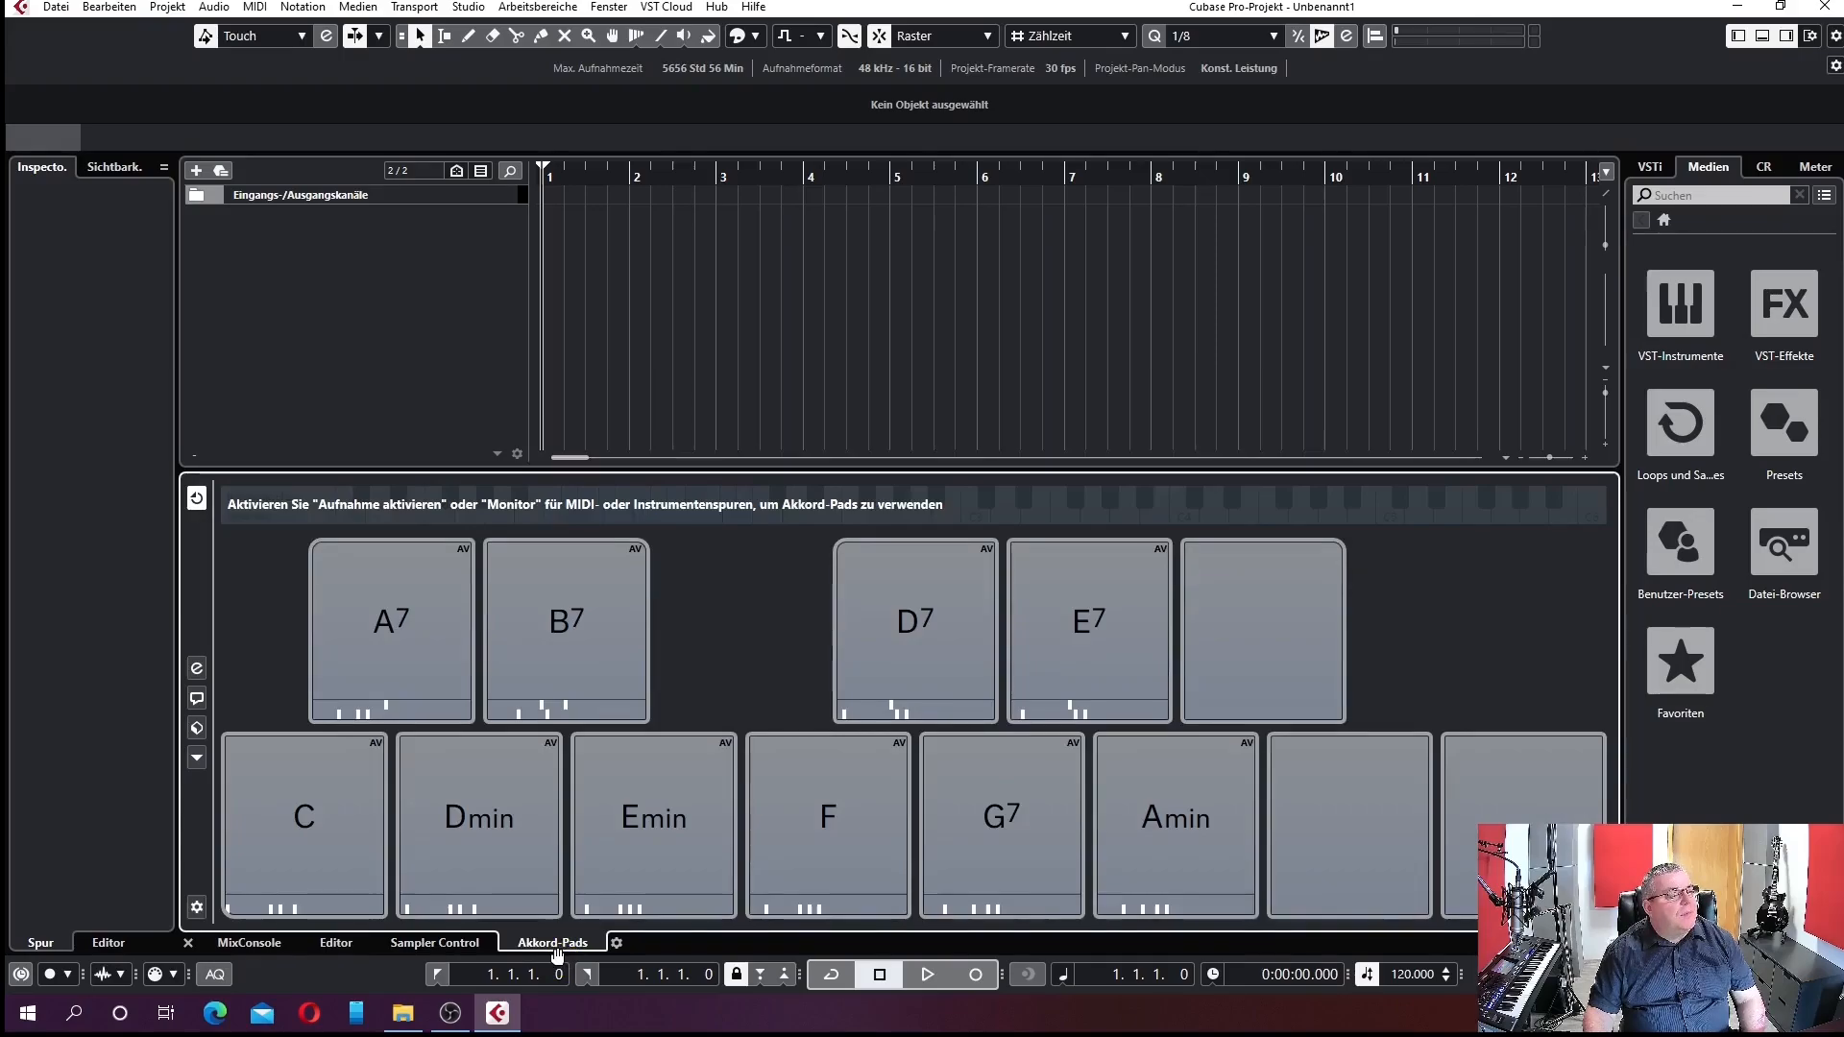
{"action": "left_click", "coordinate": [251, 945]}
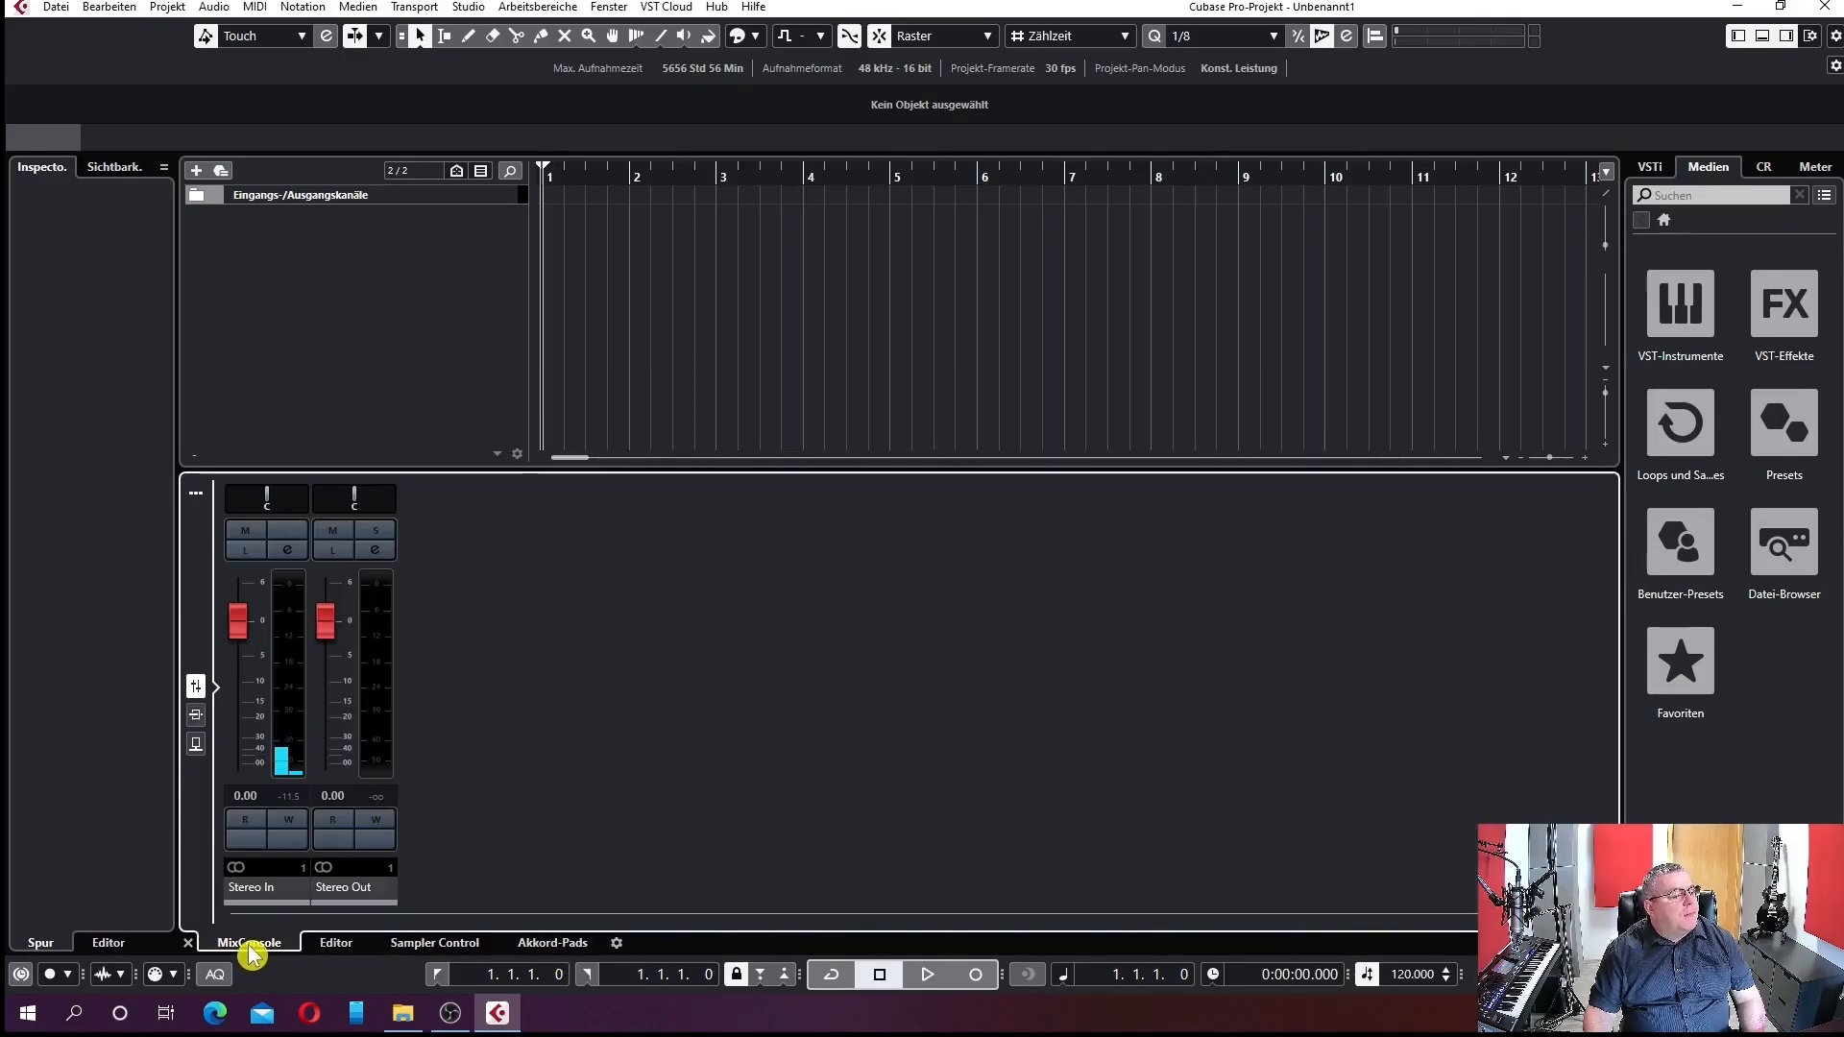
{"action": "left_click", "coordinate": [1765, 38]}
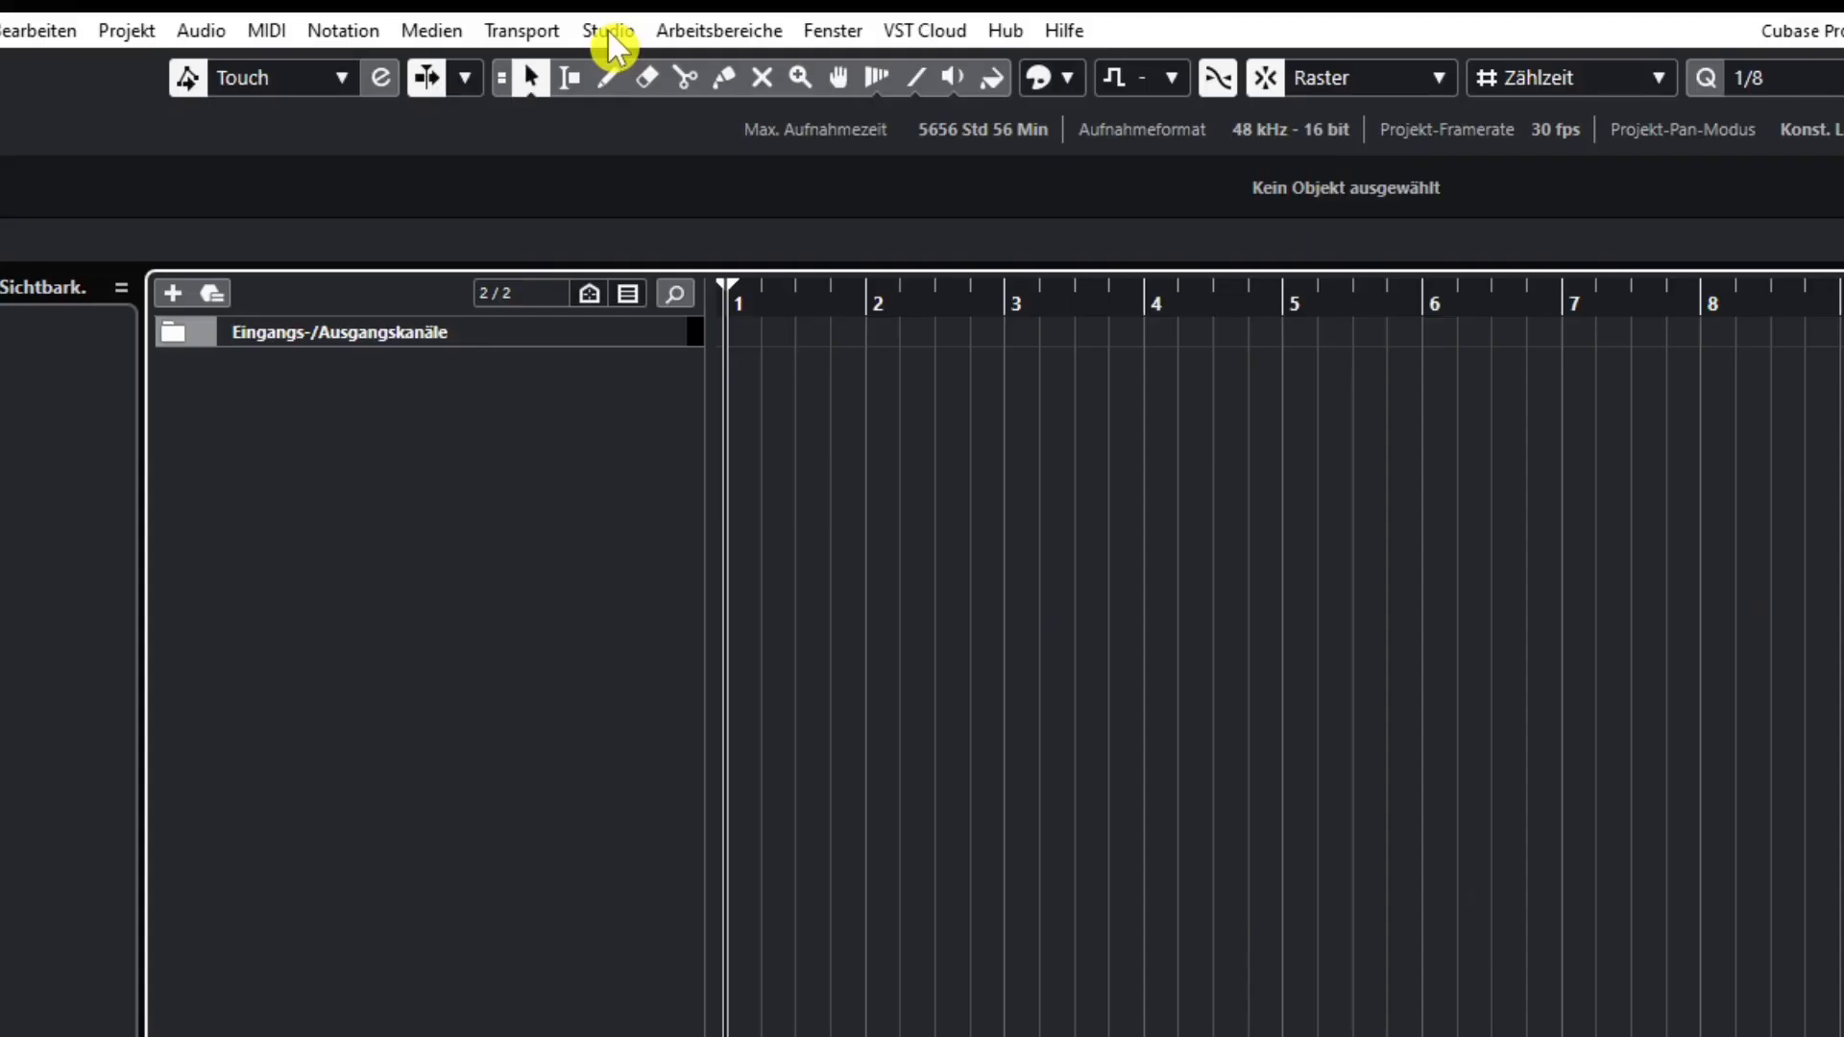
Step: Check the audio system's available ASIO drivers in the studio settings, keep Focusrite USB ASIO, and accept the settings
{"action": "left_click", "coordinate": [608, 31]}
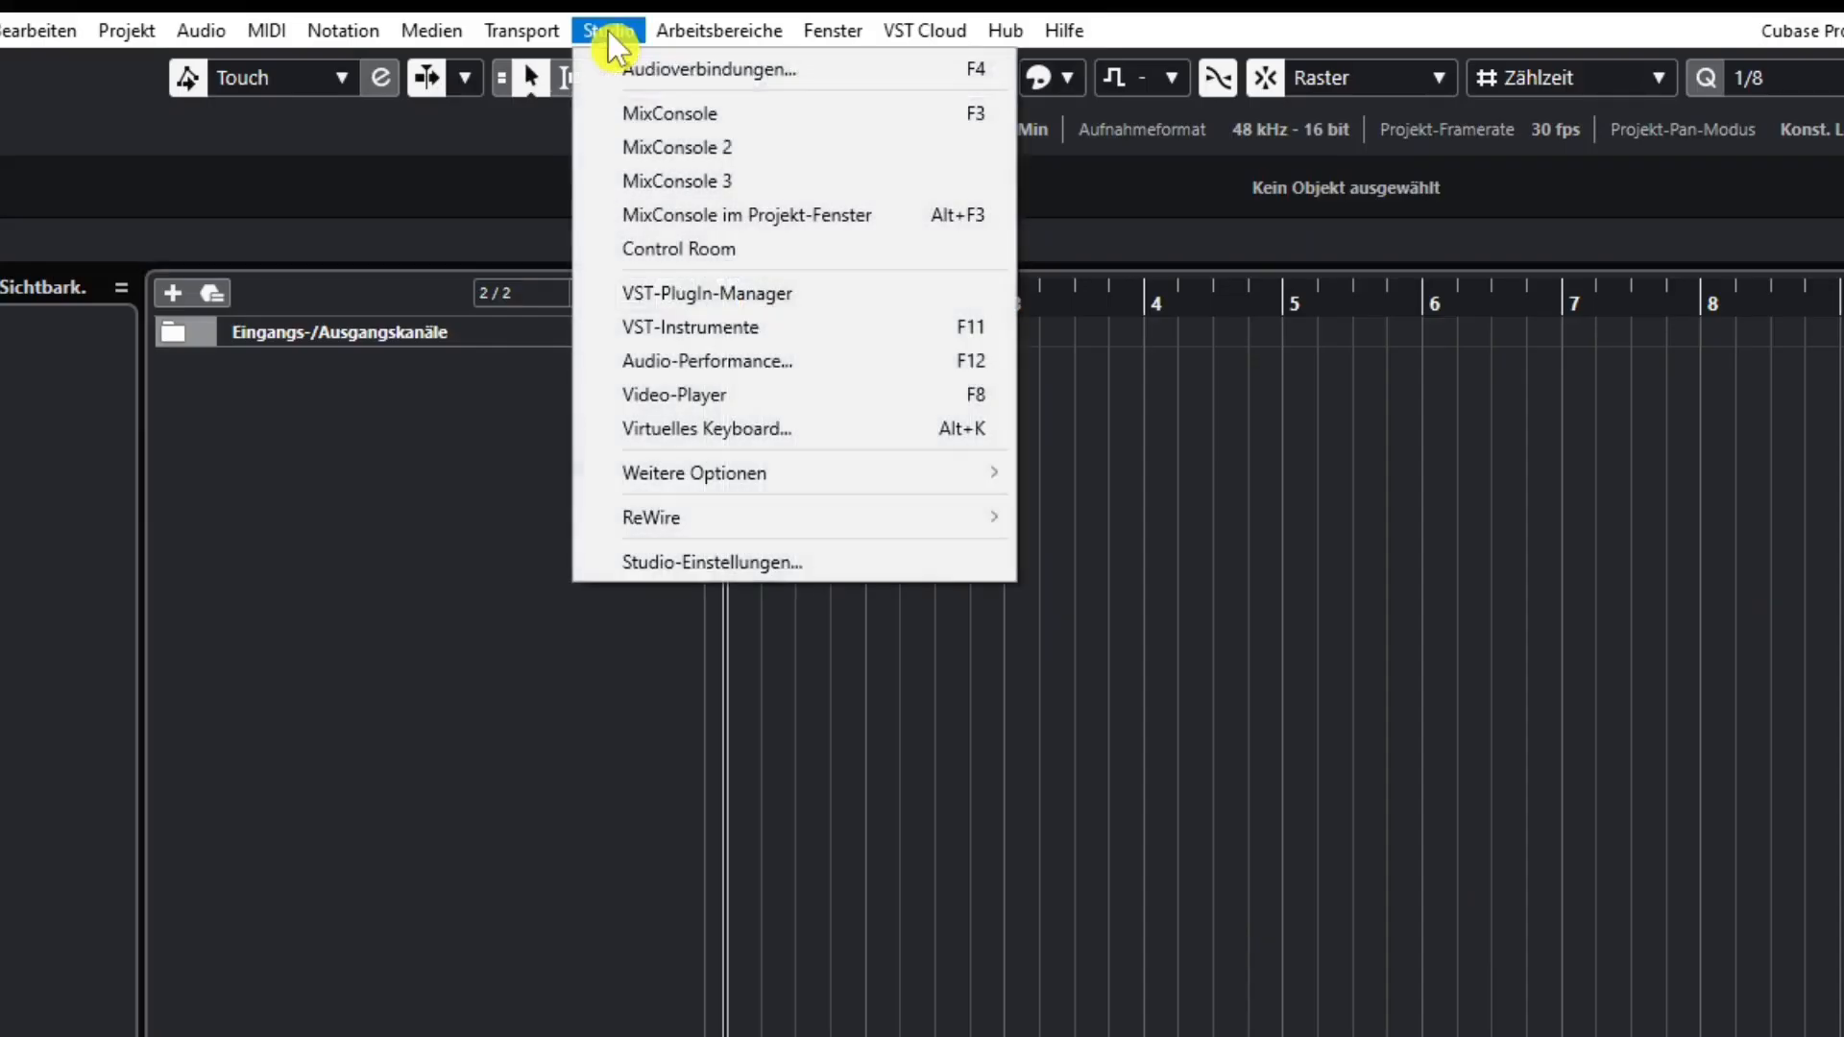
{"action": "left_click", "coordinate": [690, 564]}
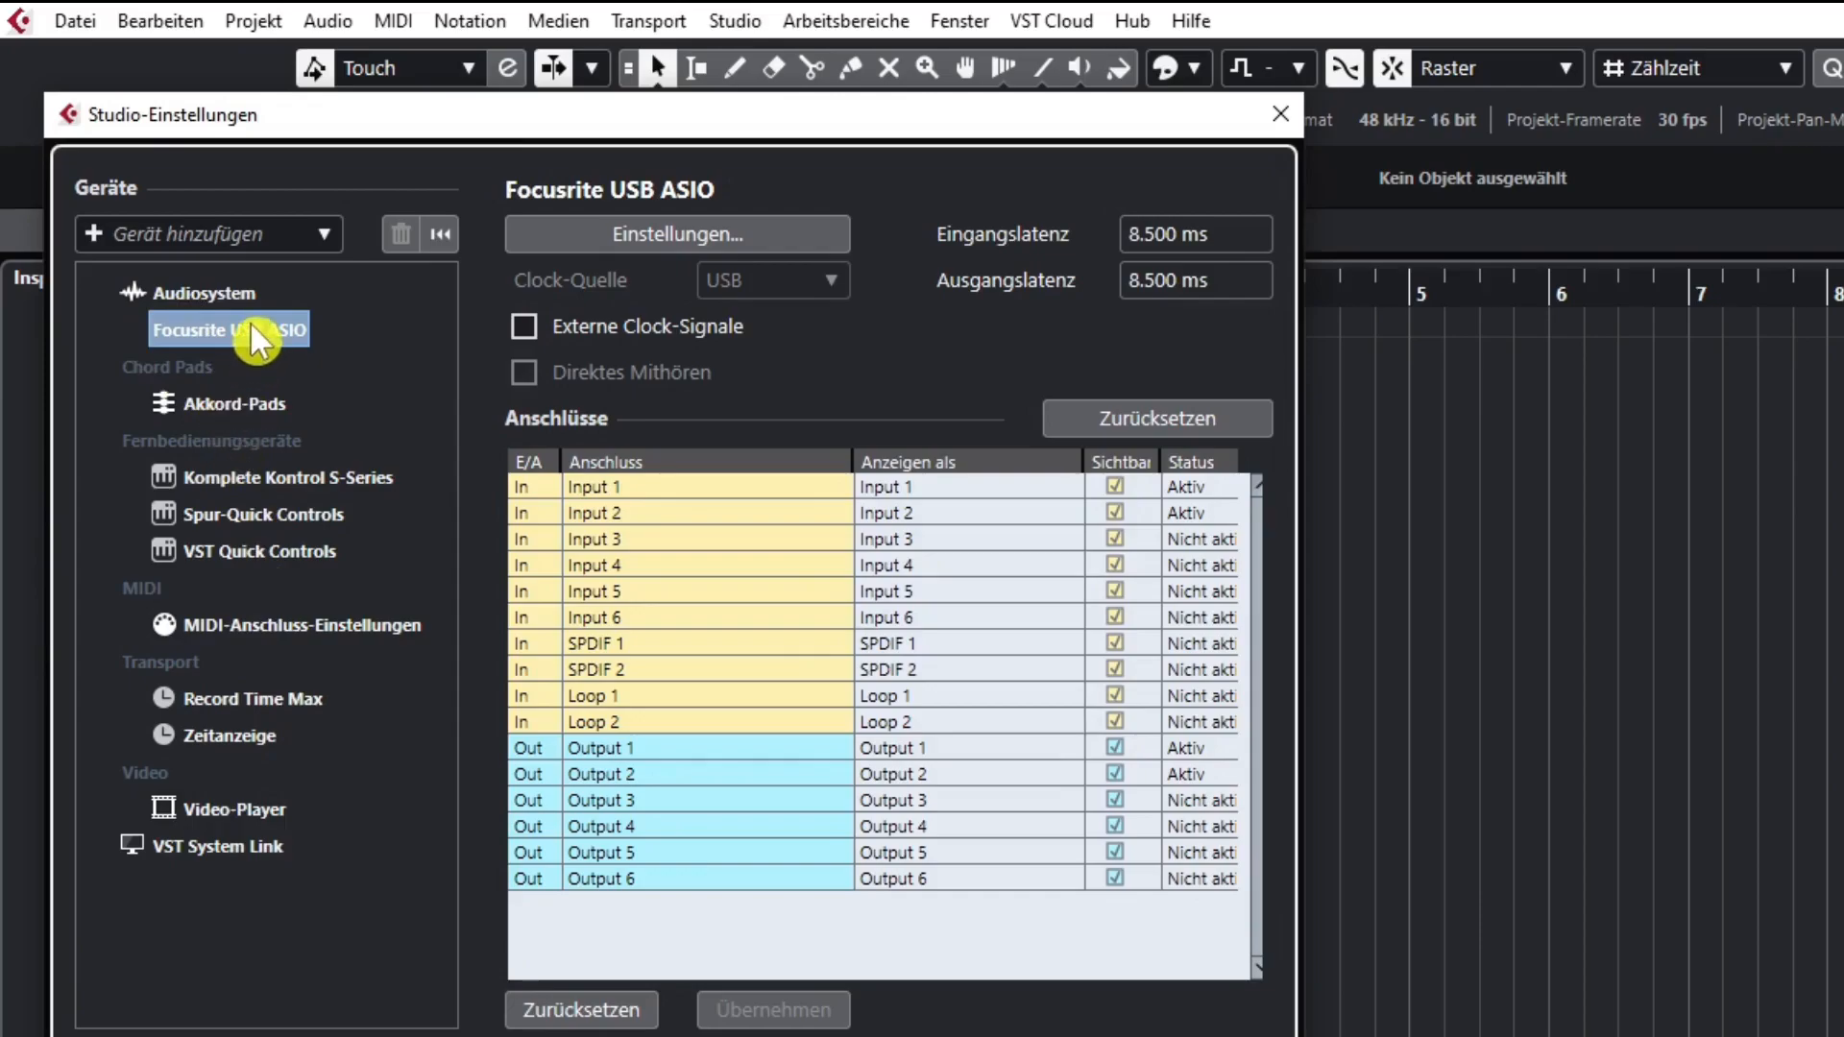
{"action": "left_click", "coordinate": [216, 299]}
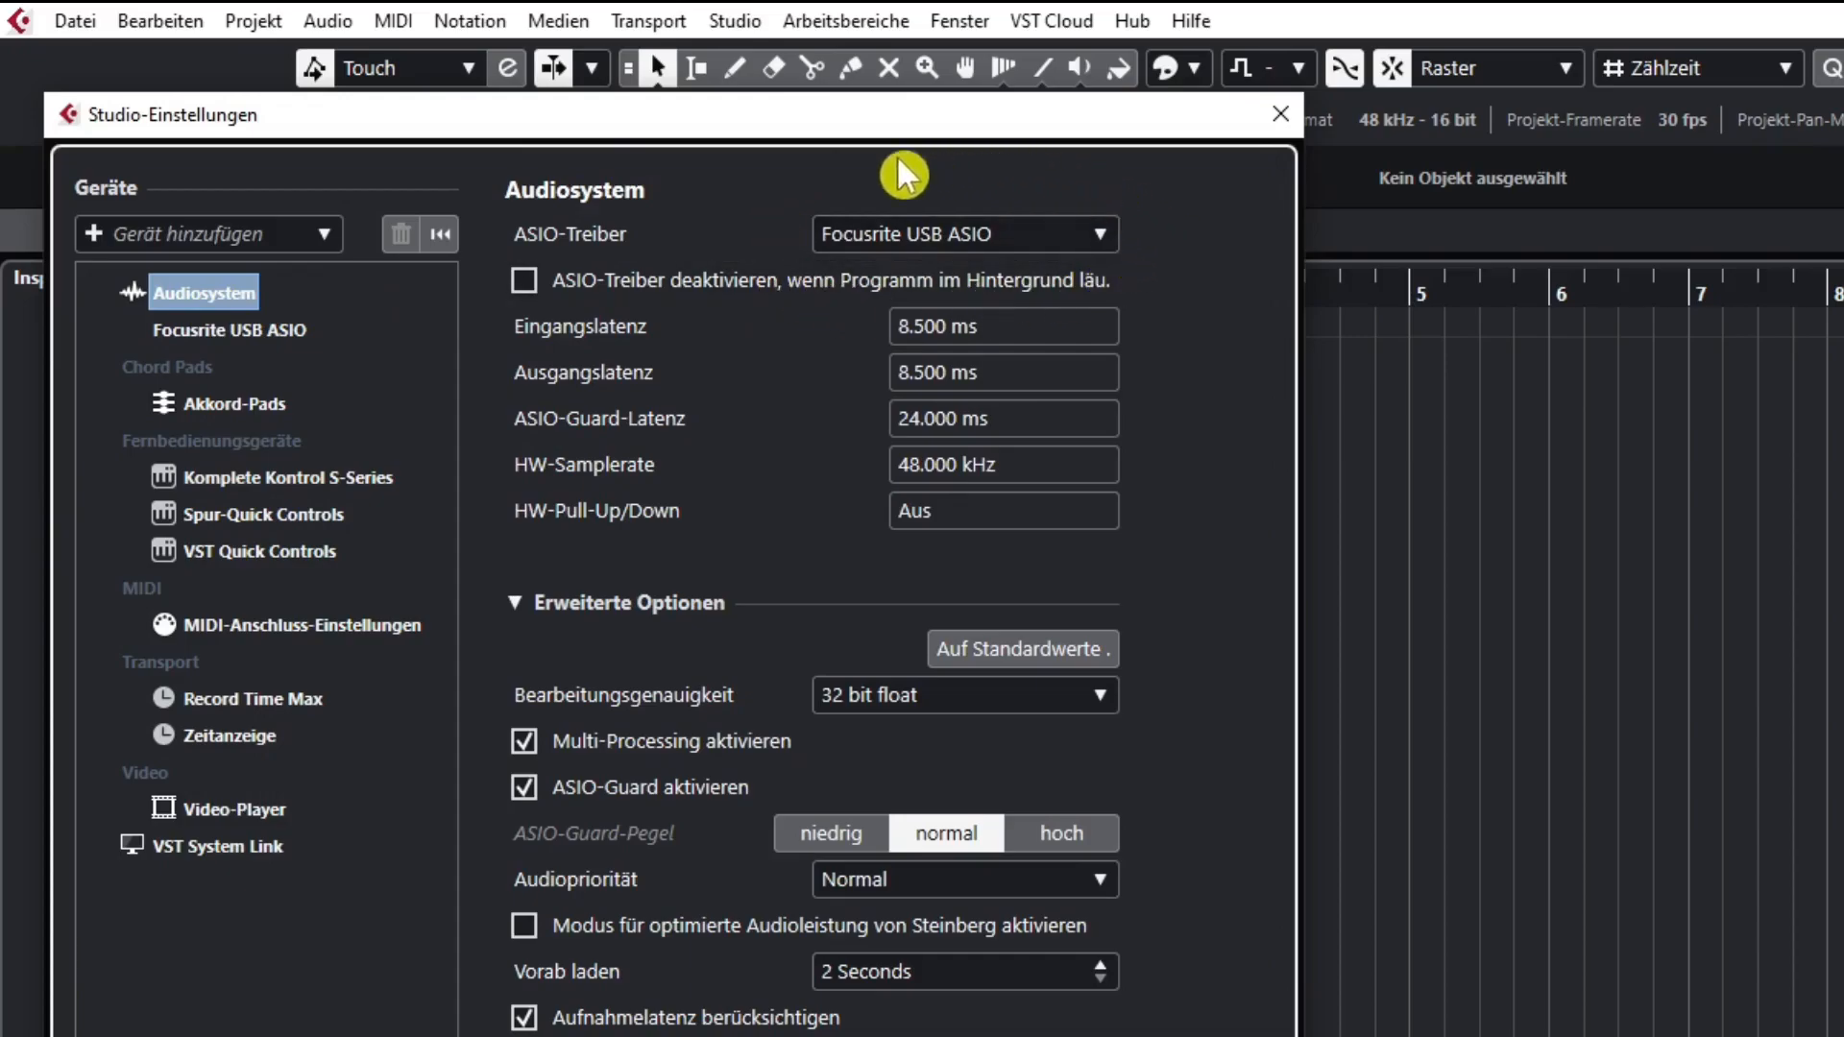
{"action": "left_click", "coordinate": [1099, 245]}
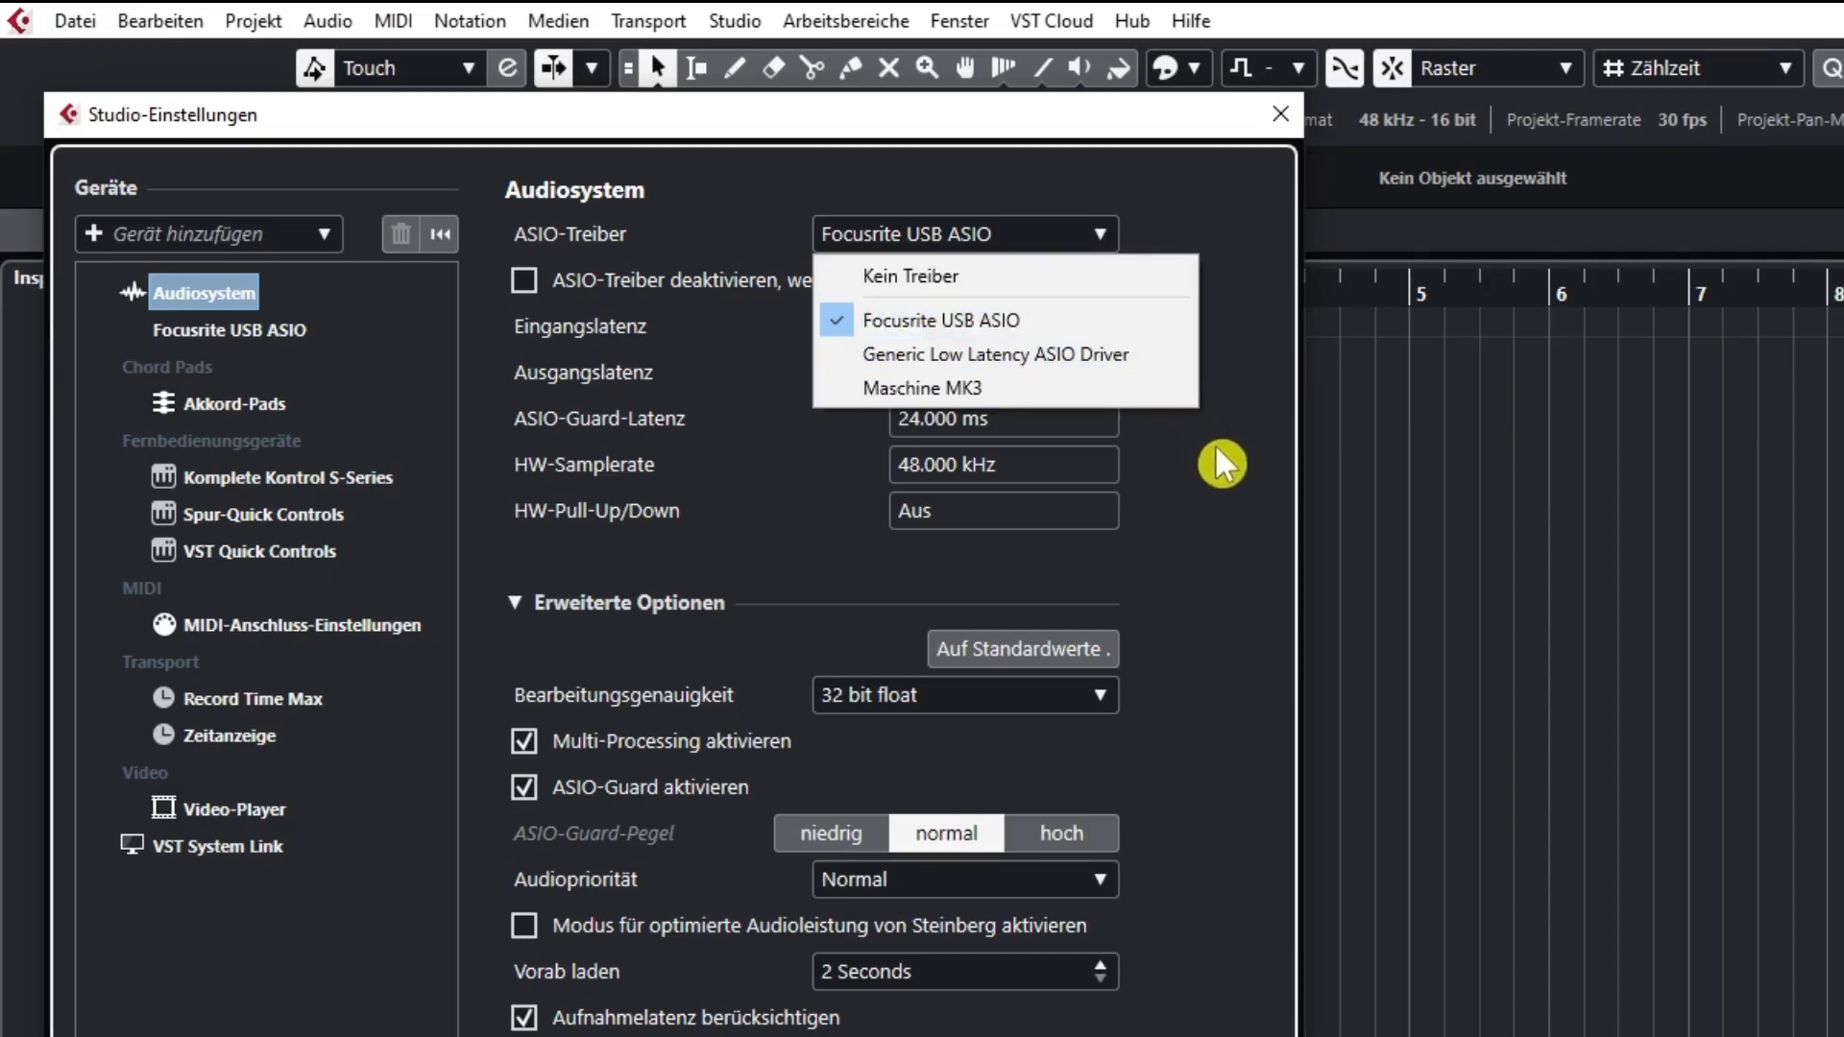
{"action": "left_click", "coordinate": [1264, 468]}
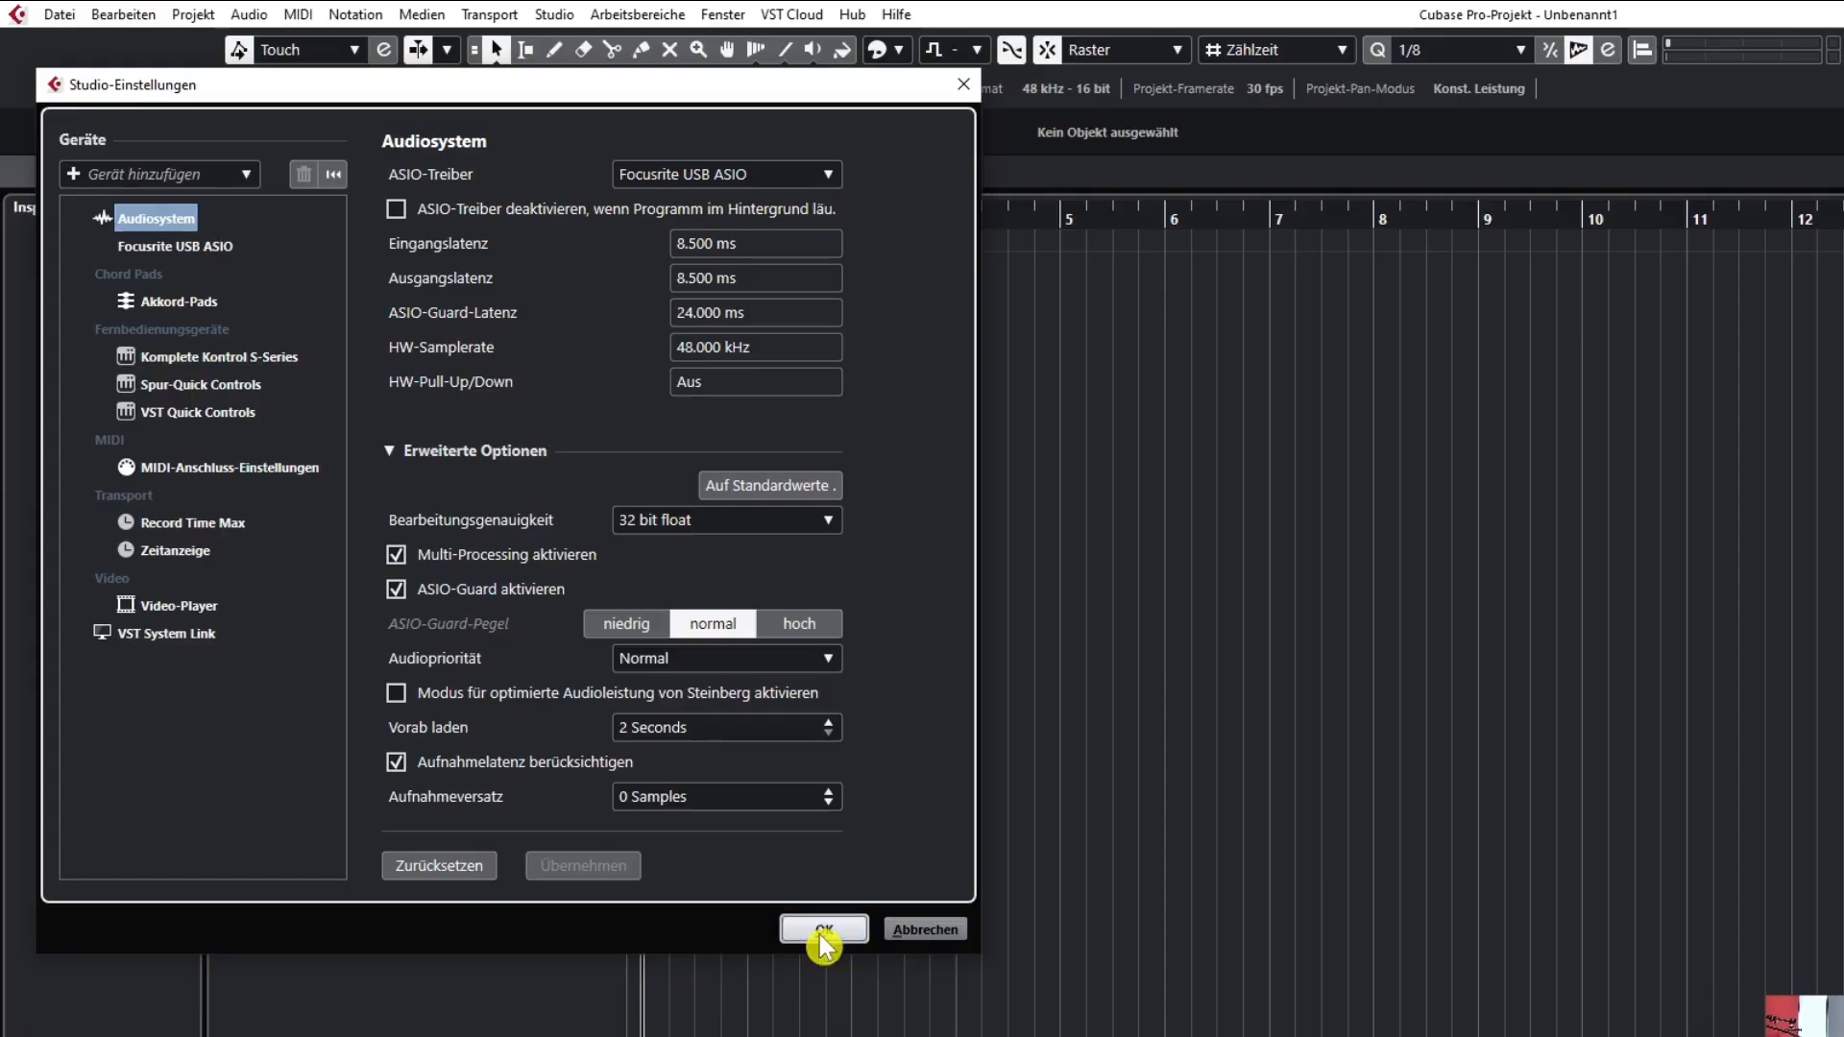
{"action": "left_click", "coordinate": [823, 930]}
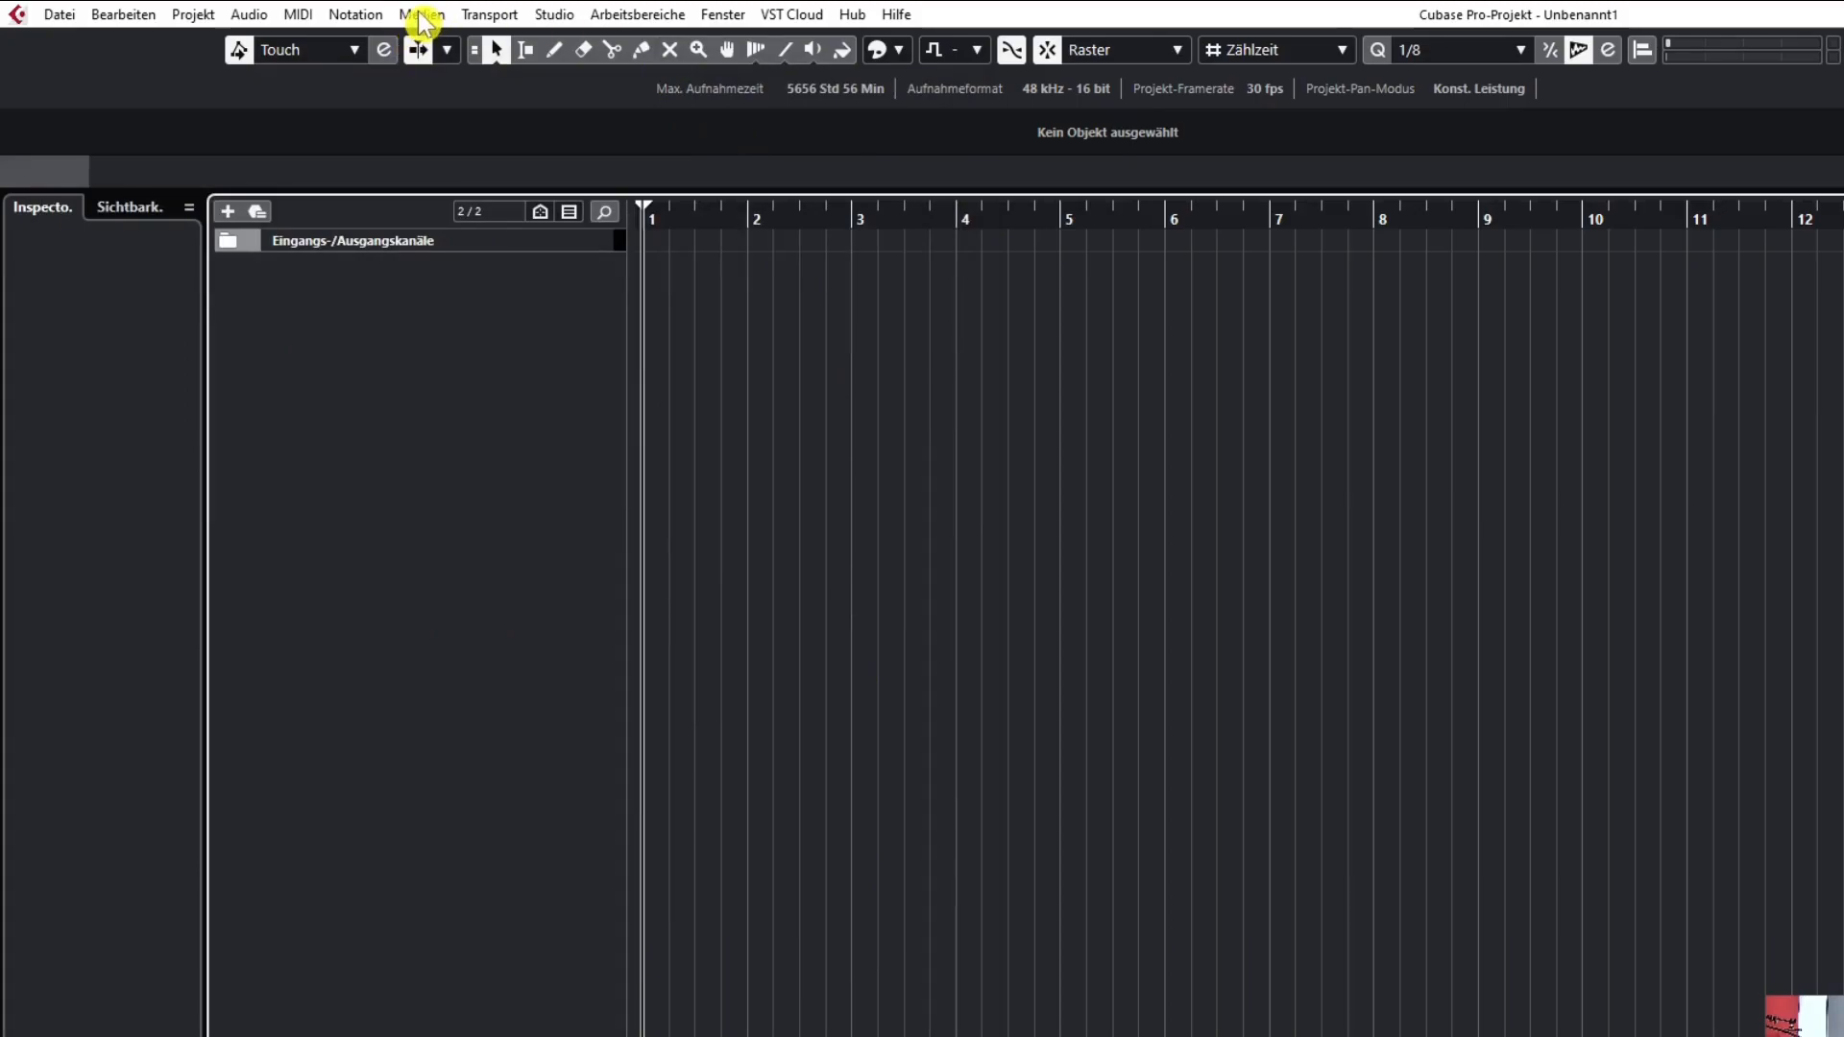
Step: Open the audio connections on the input busses and reposition their window over the project
{"action": "left_click", "coordinate": [551, 17]}
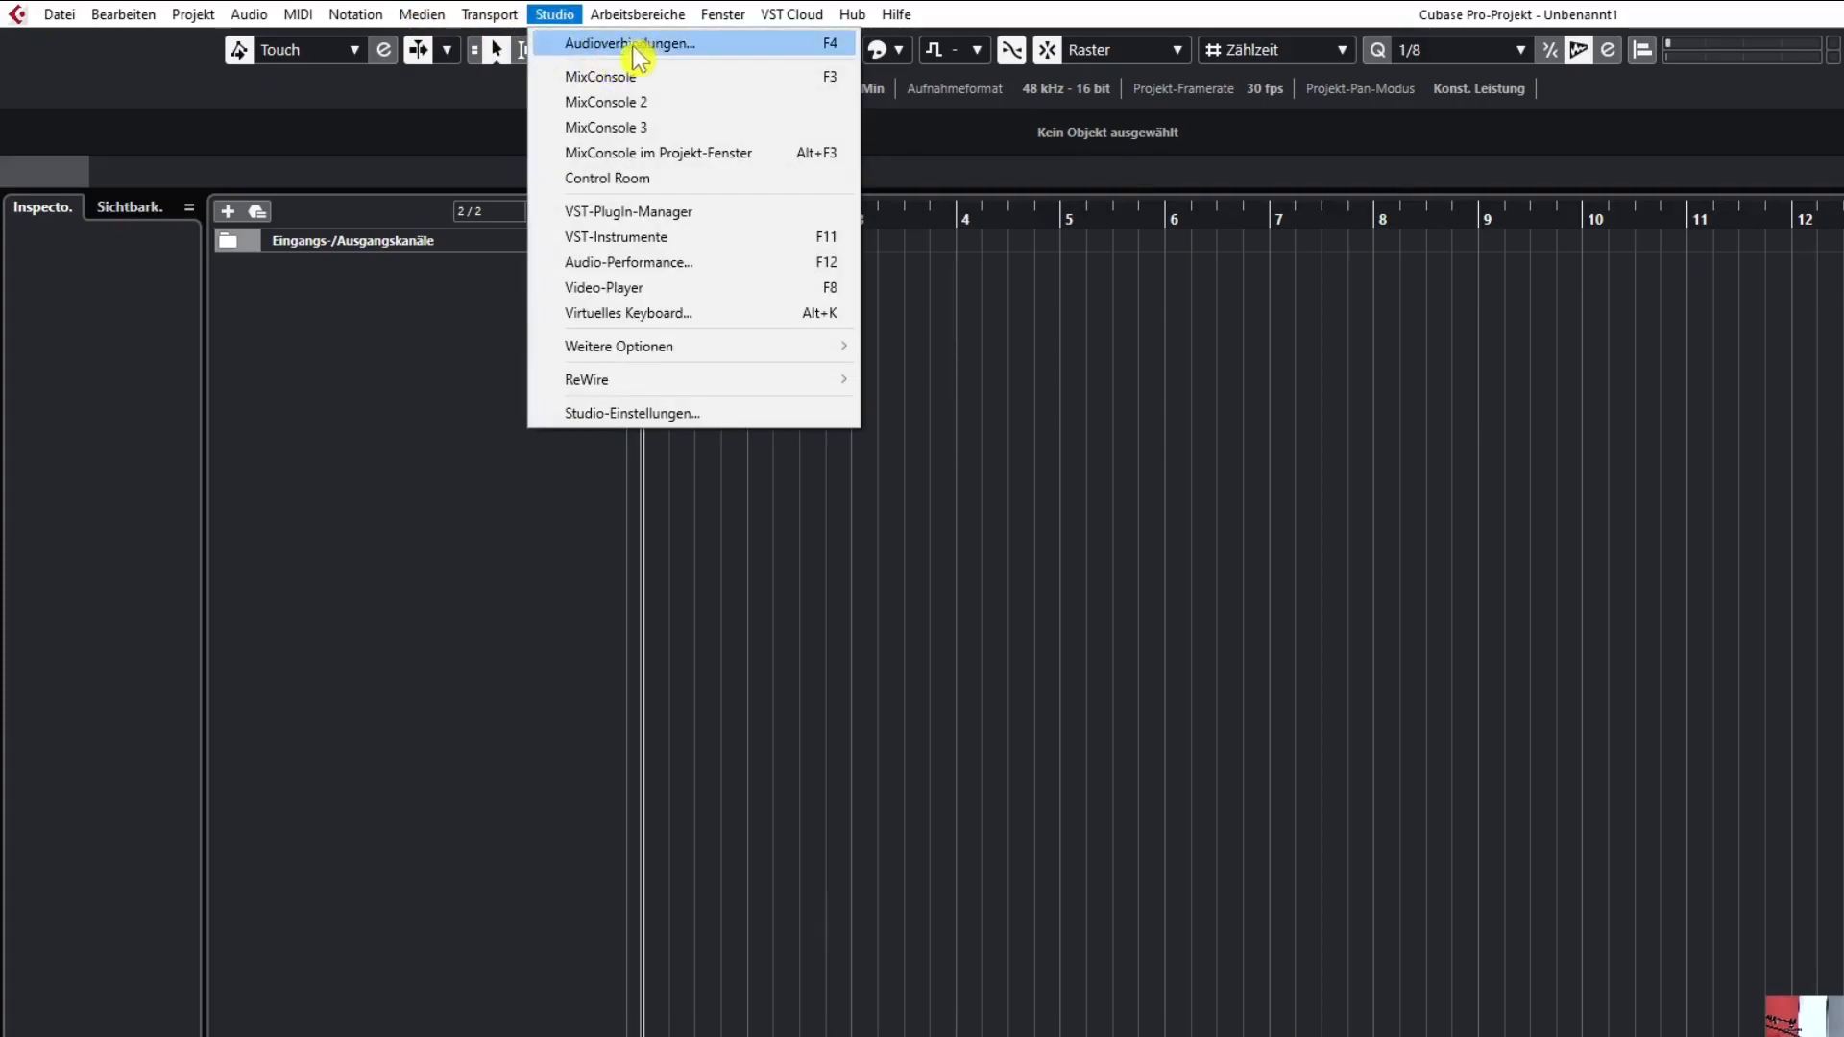
{"action": "left_click", "coordinate": [831, 48]}
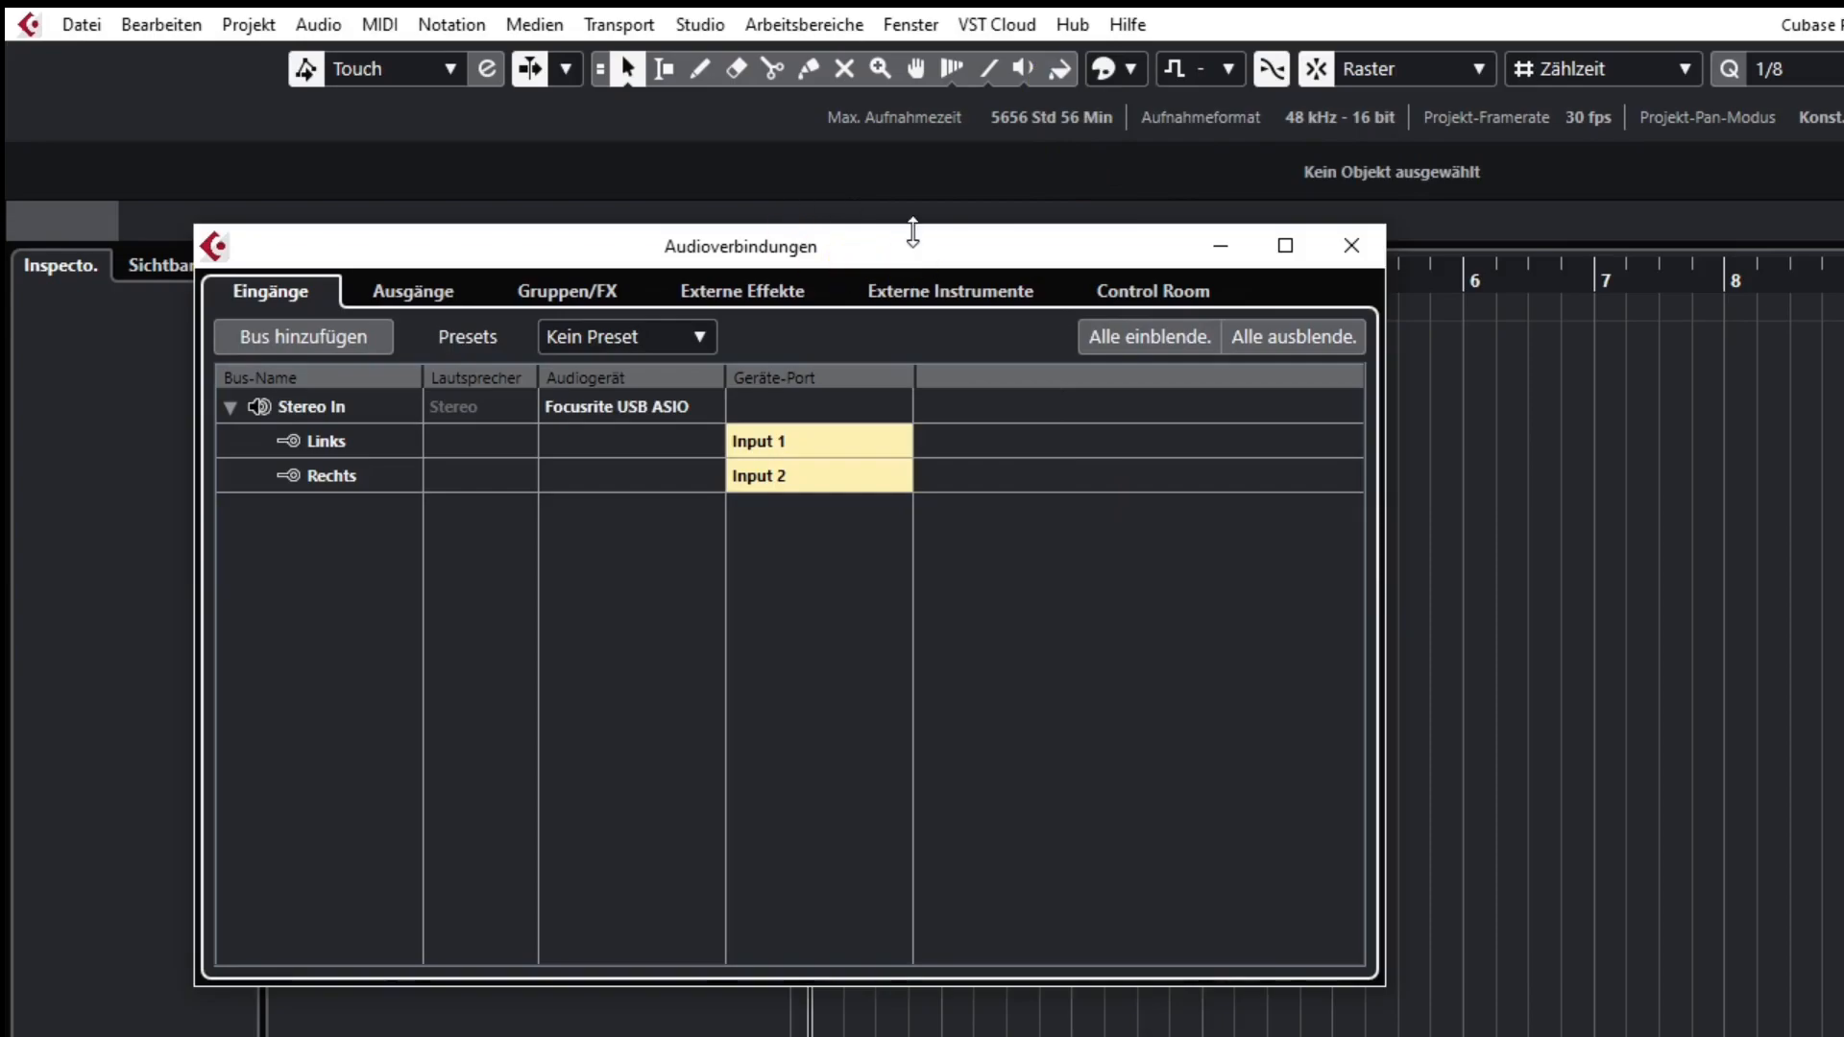
{"action": "left_click_drag", "start_coordinate": [936, 252], "coordinate": [1342, 419]}
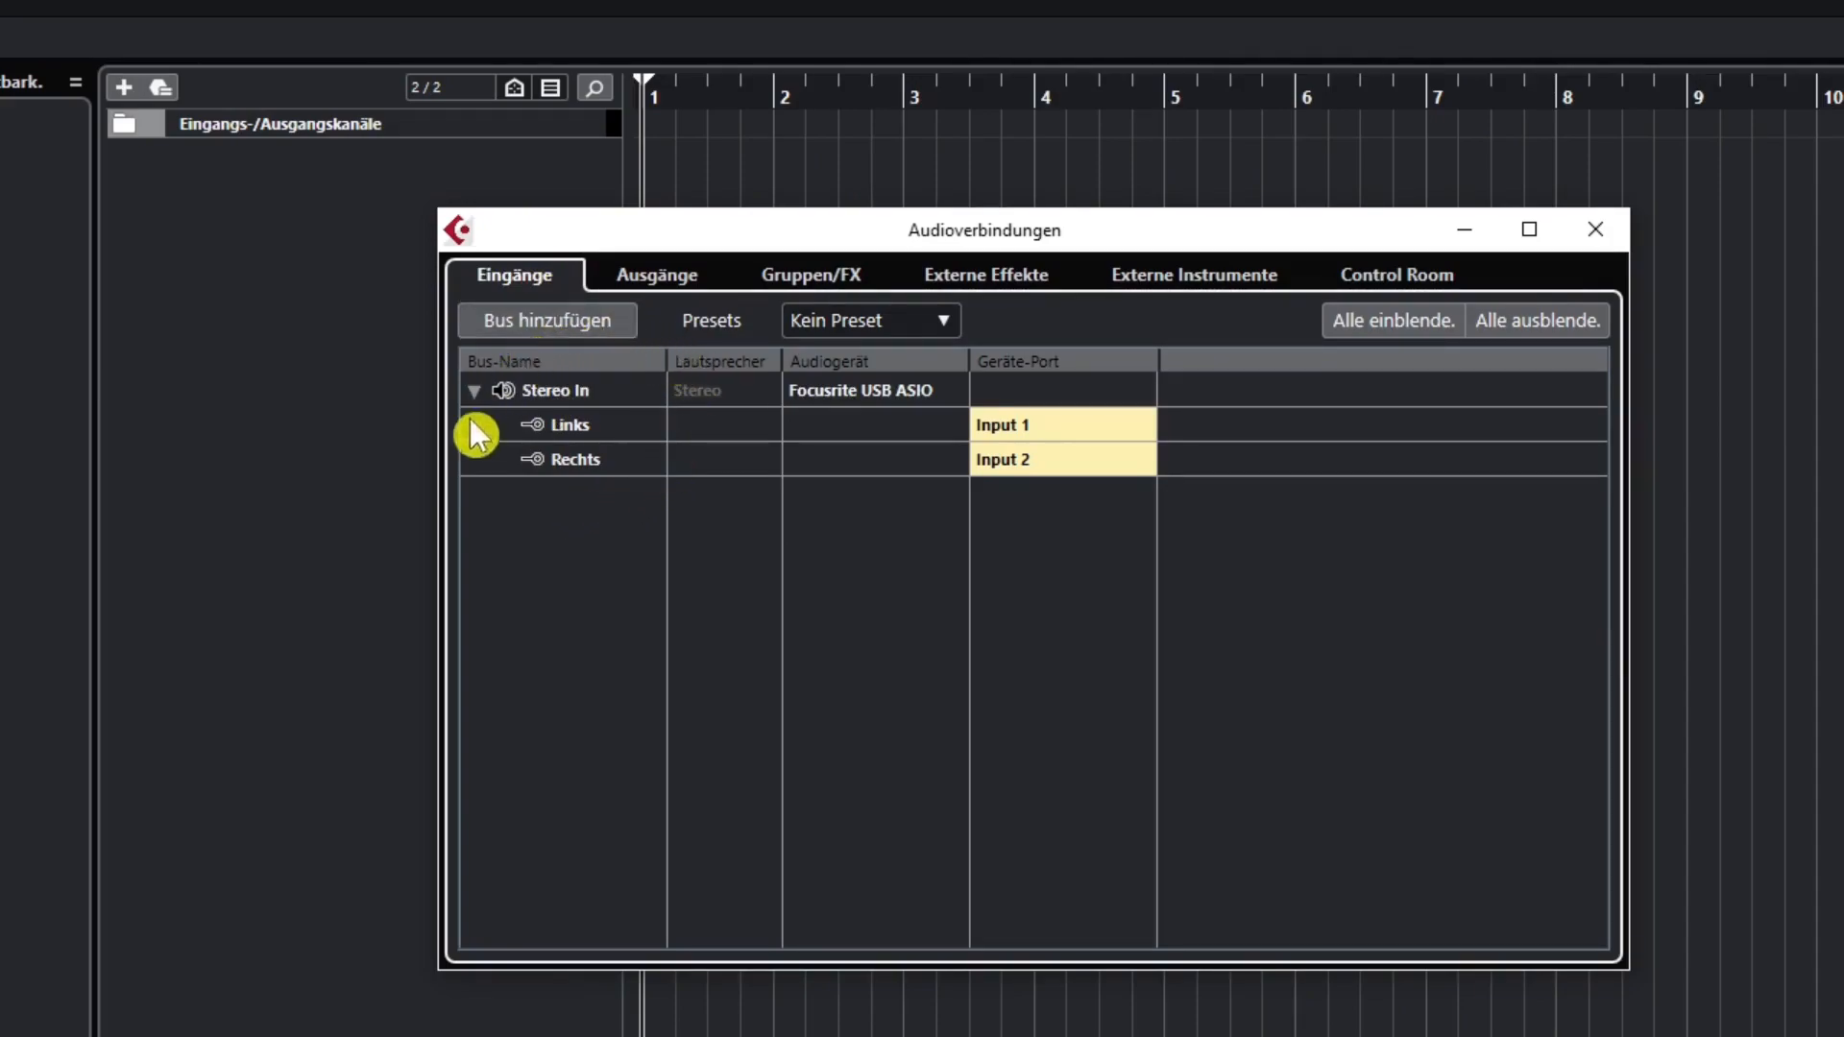
Step: Remove the Stereo In bus and add two mono input busses in its place
{"action": "right_click", "coordinate": [559, 390]}
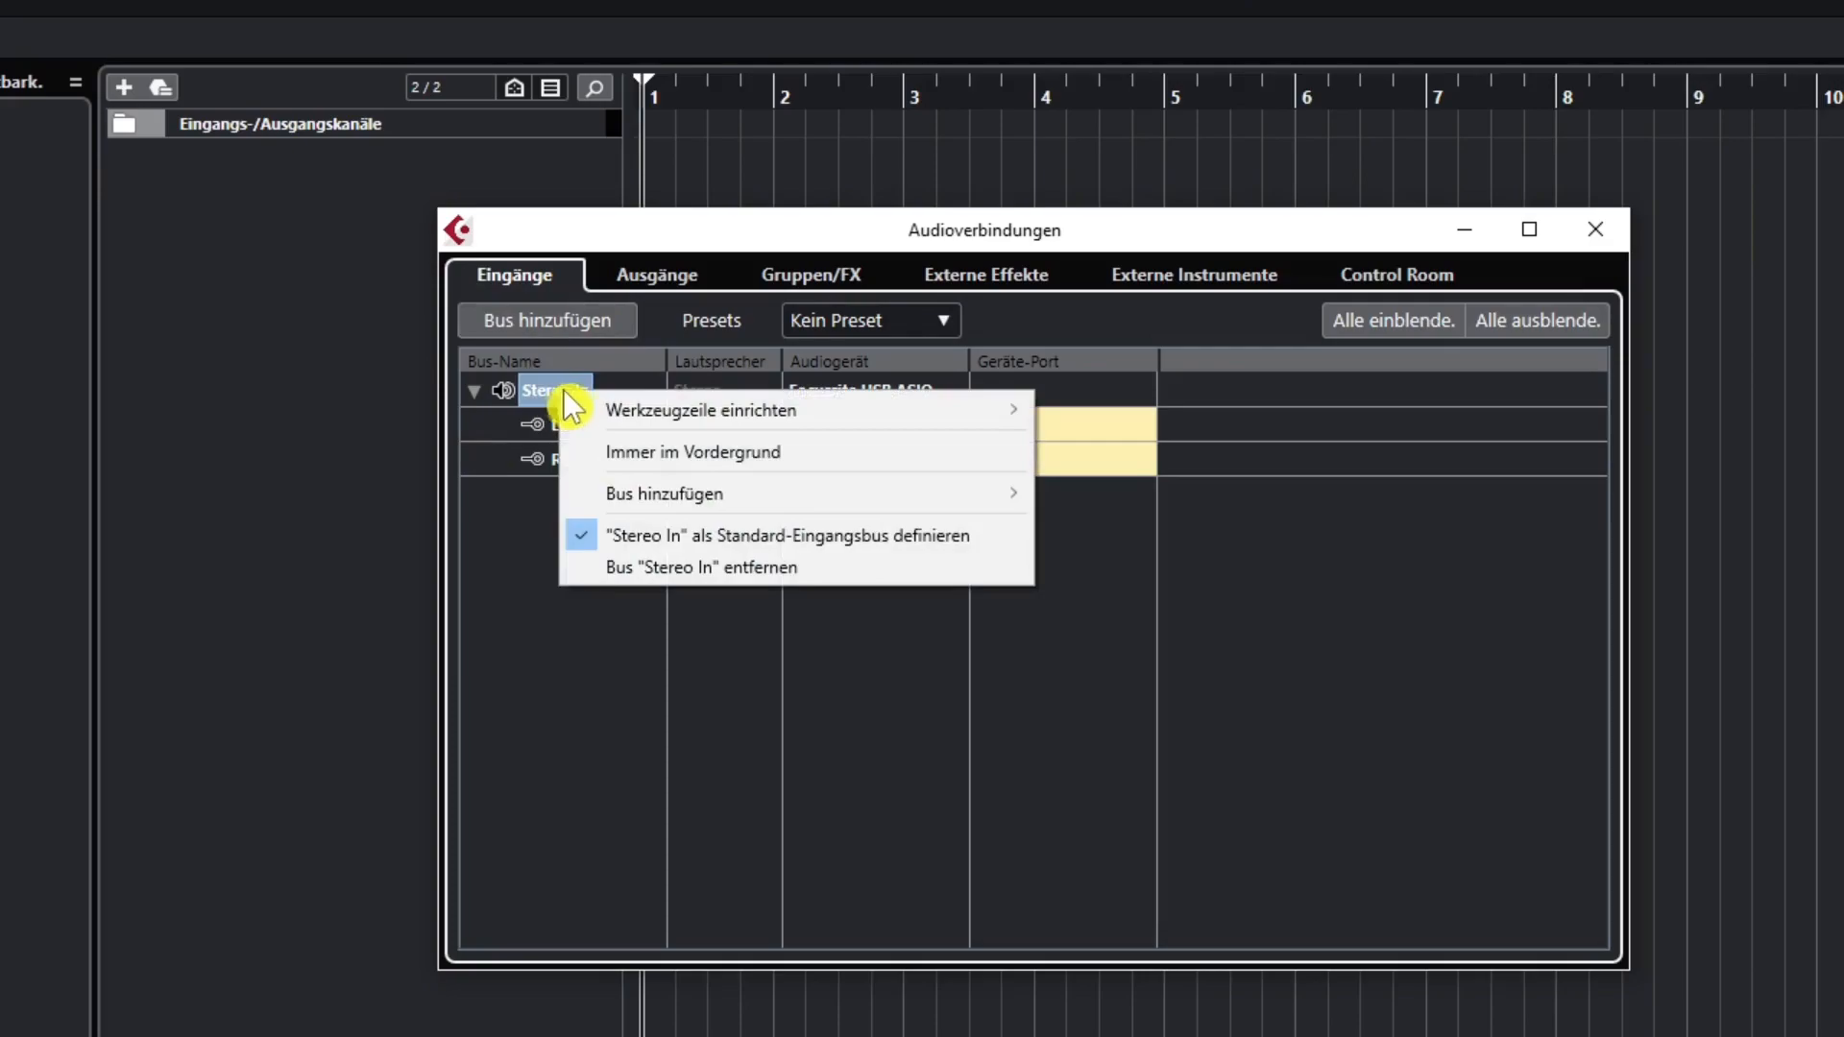
{"action": "left_click", "coordinate": [684, 569]}
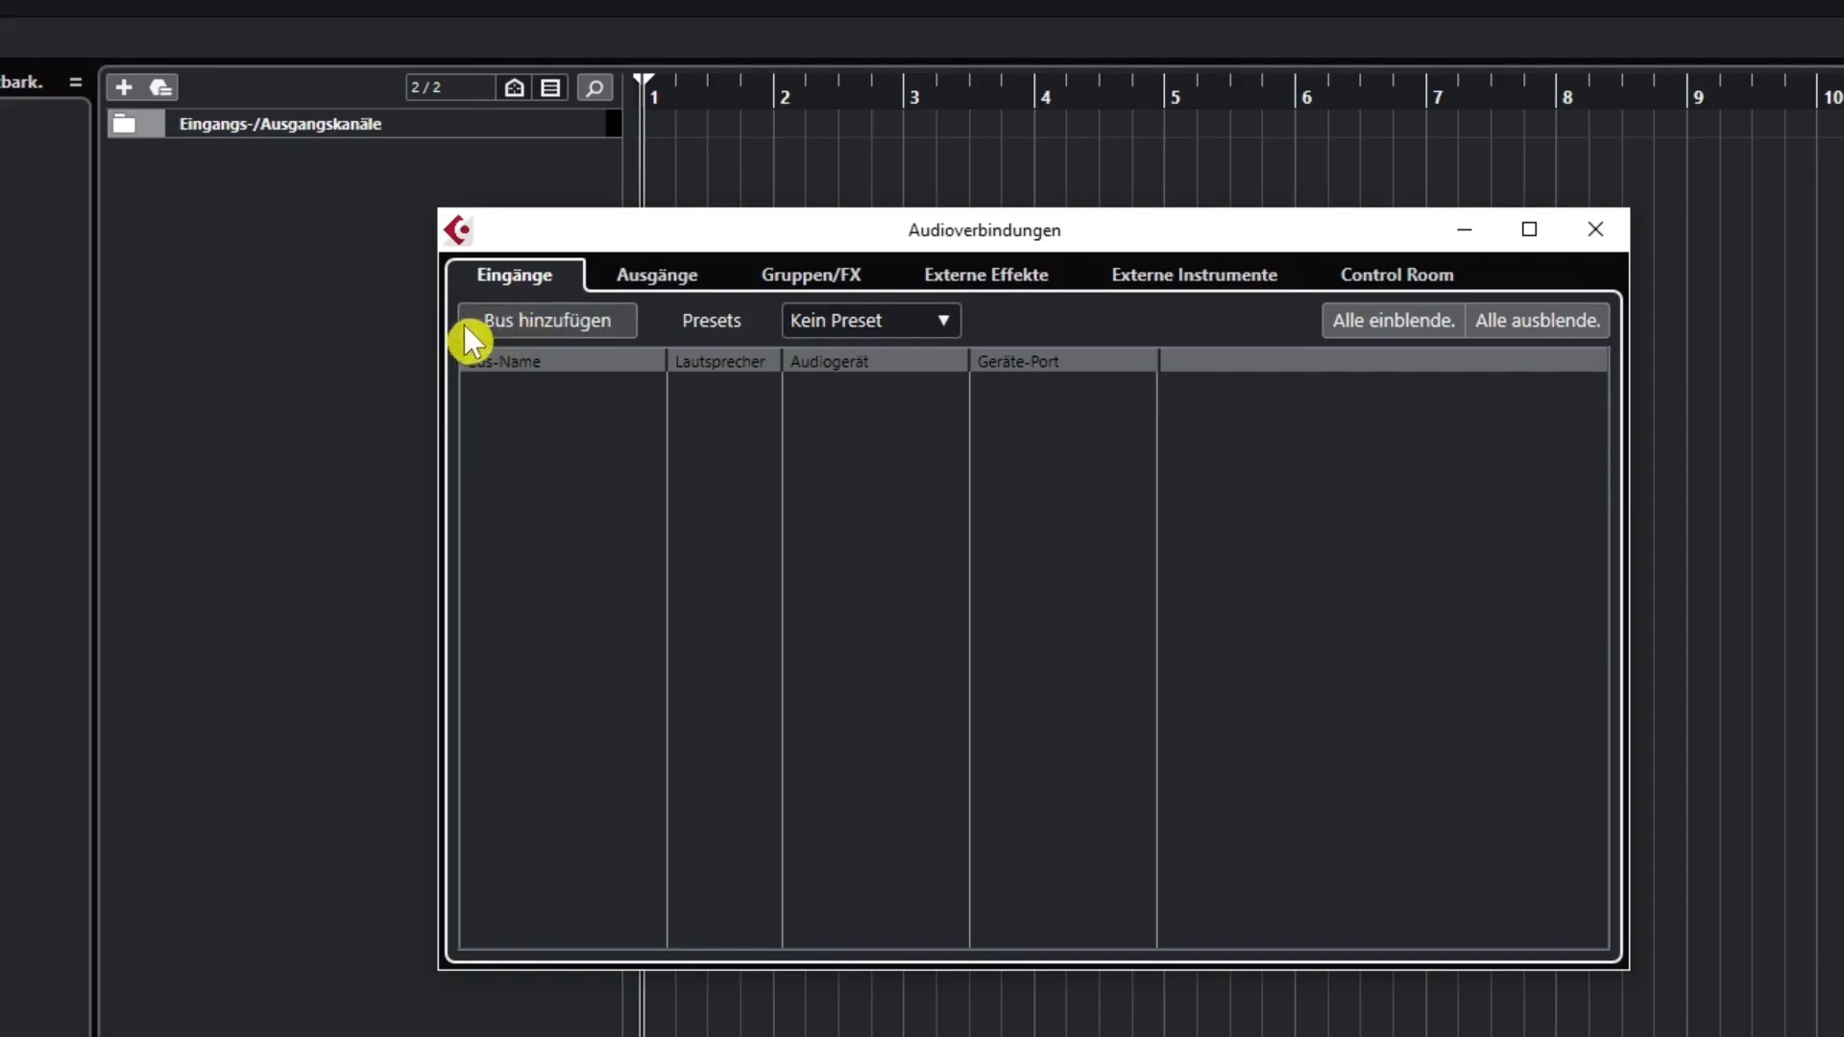
{"action": "left_click", "coordinate": [512, 320]}
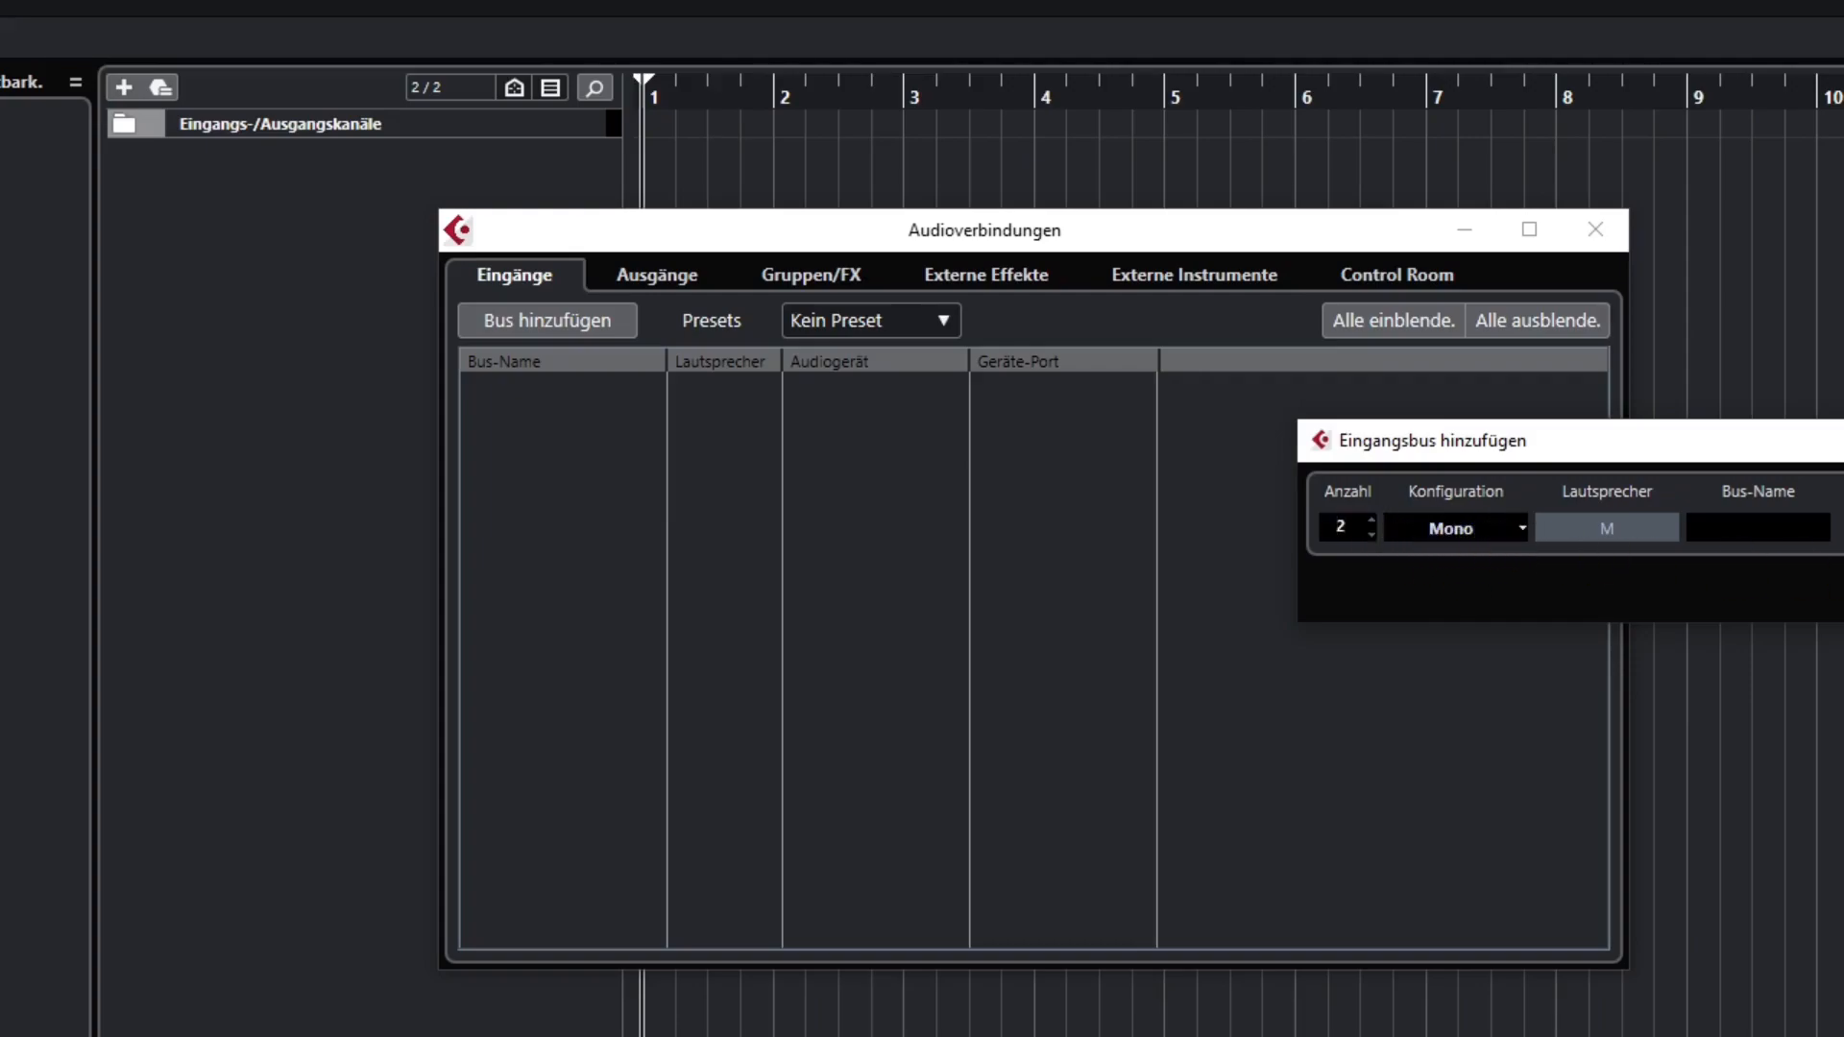
{"action": "key", "text": "Return"}
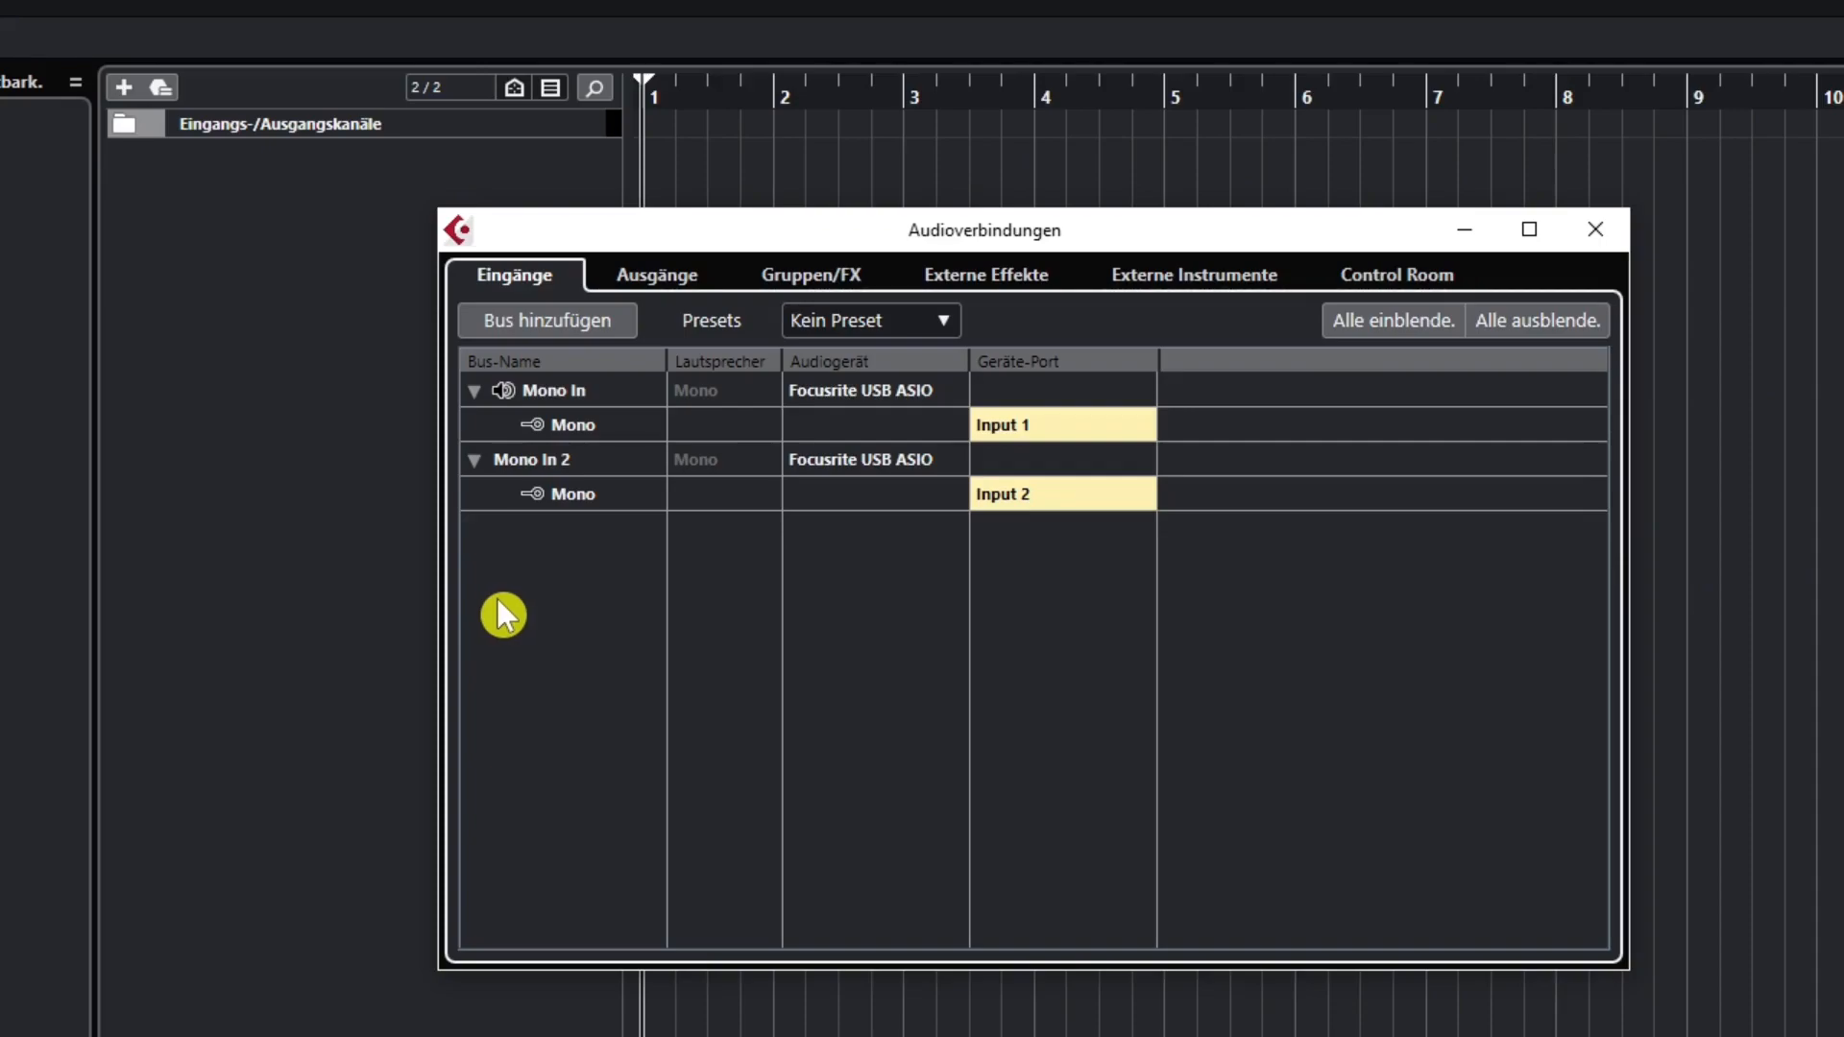
Step: Add one stereo input bus below the two mono busses
{"action": "left_click", "coordinate": [500, 325]}
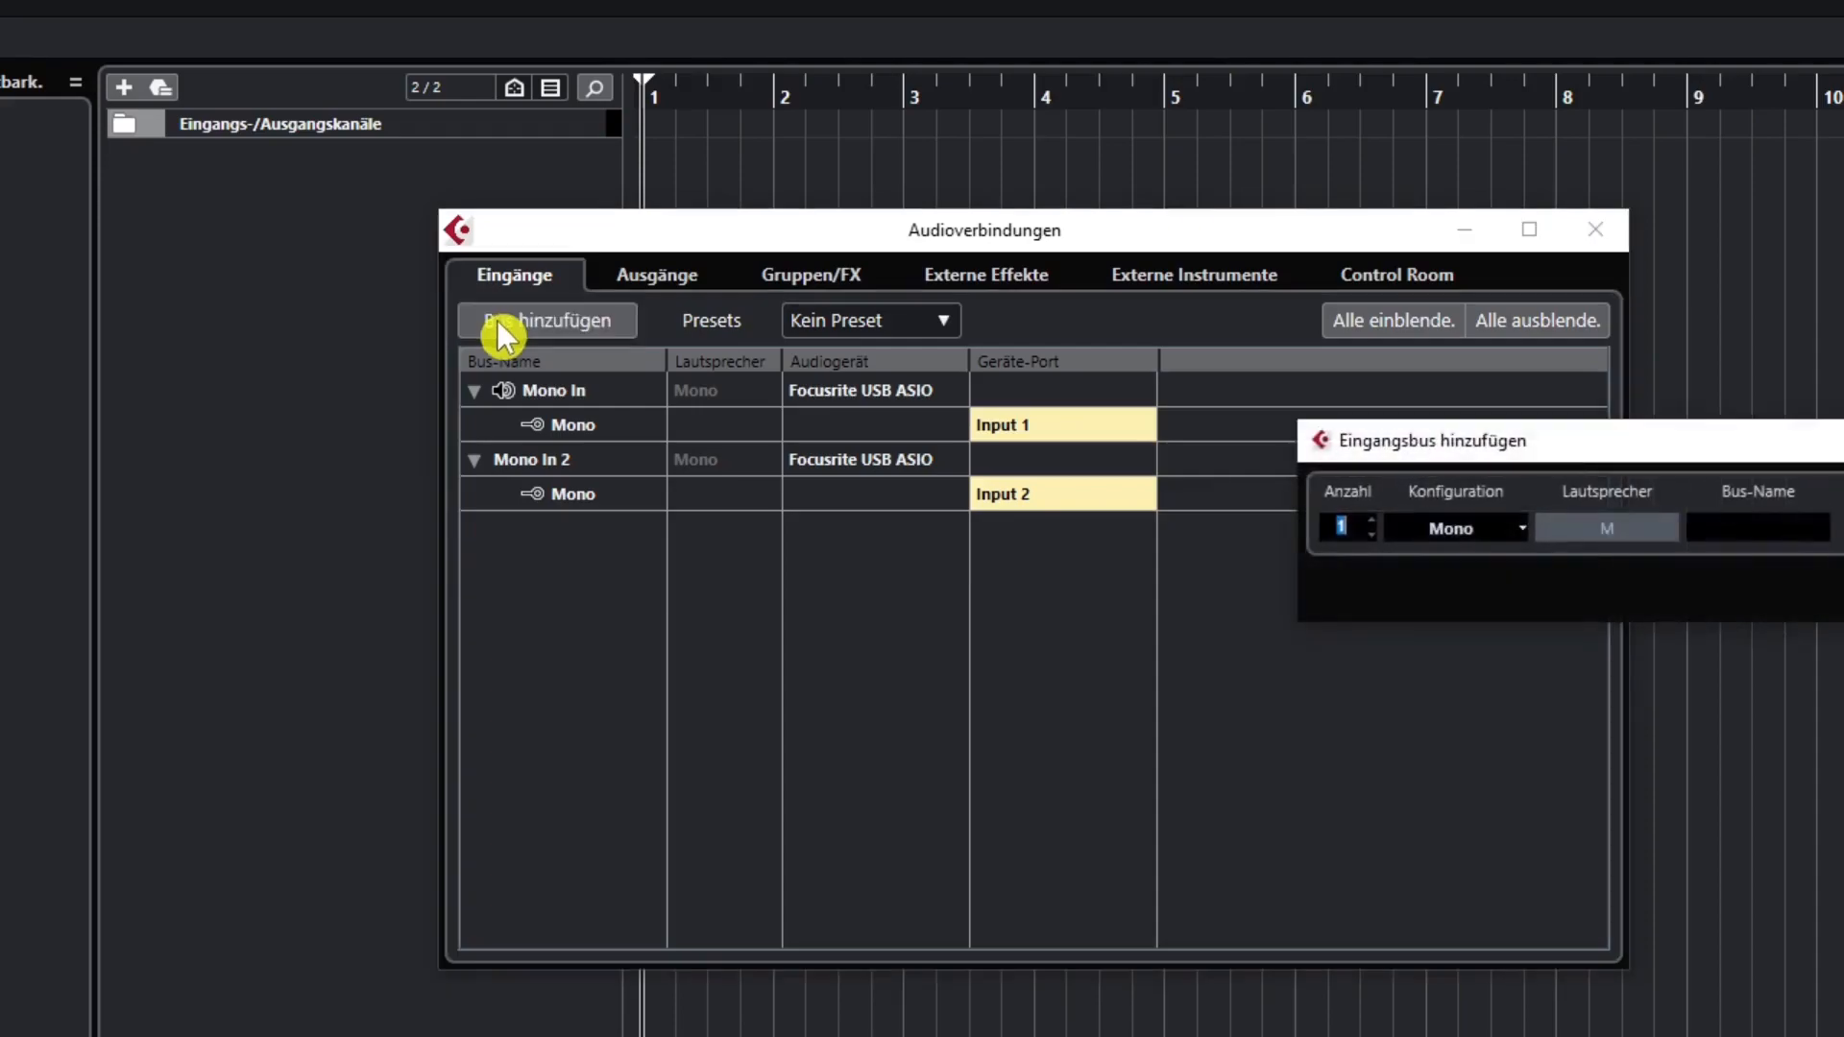
{"action": "left_click", "coordinate": [1519, 530]}
{"action": "left_click", "coordinate": [1456, 593]}
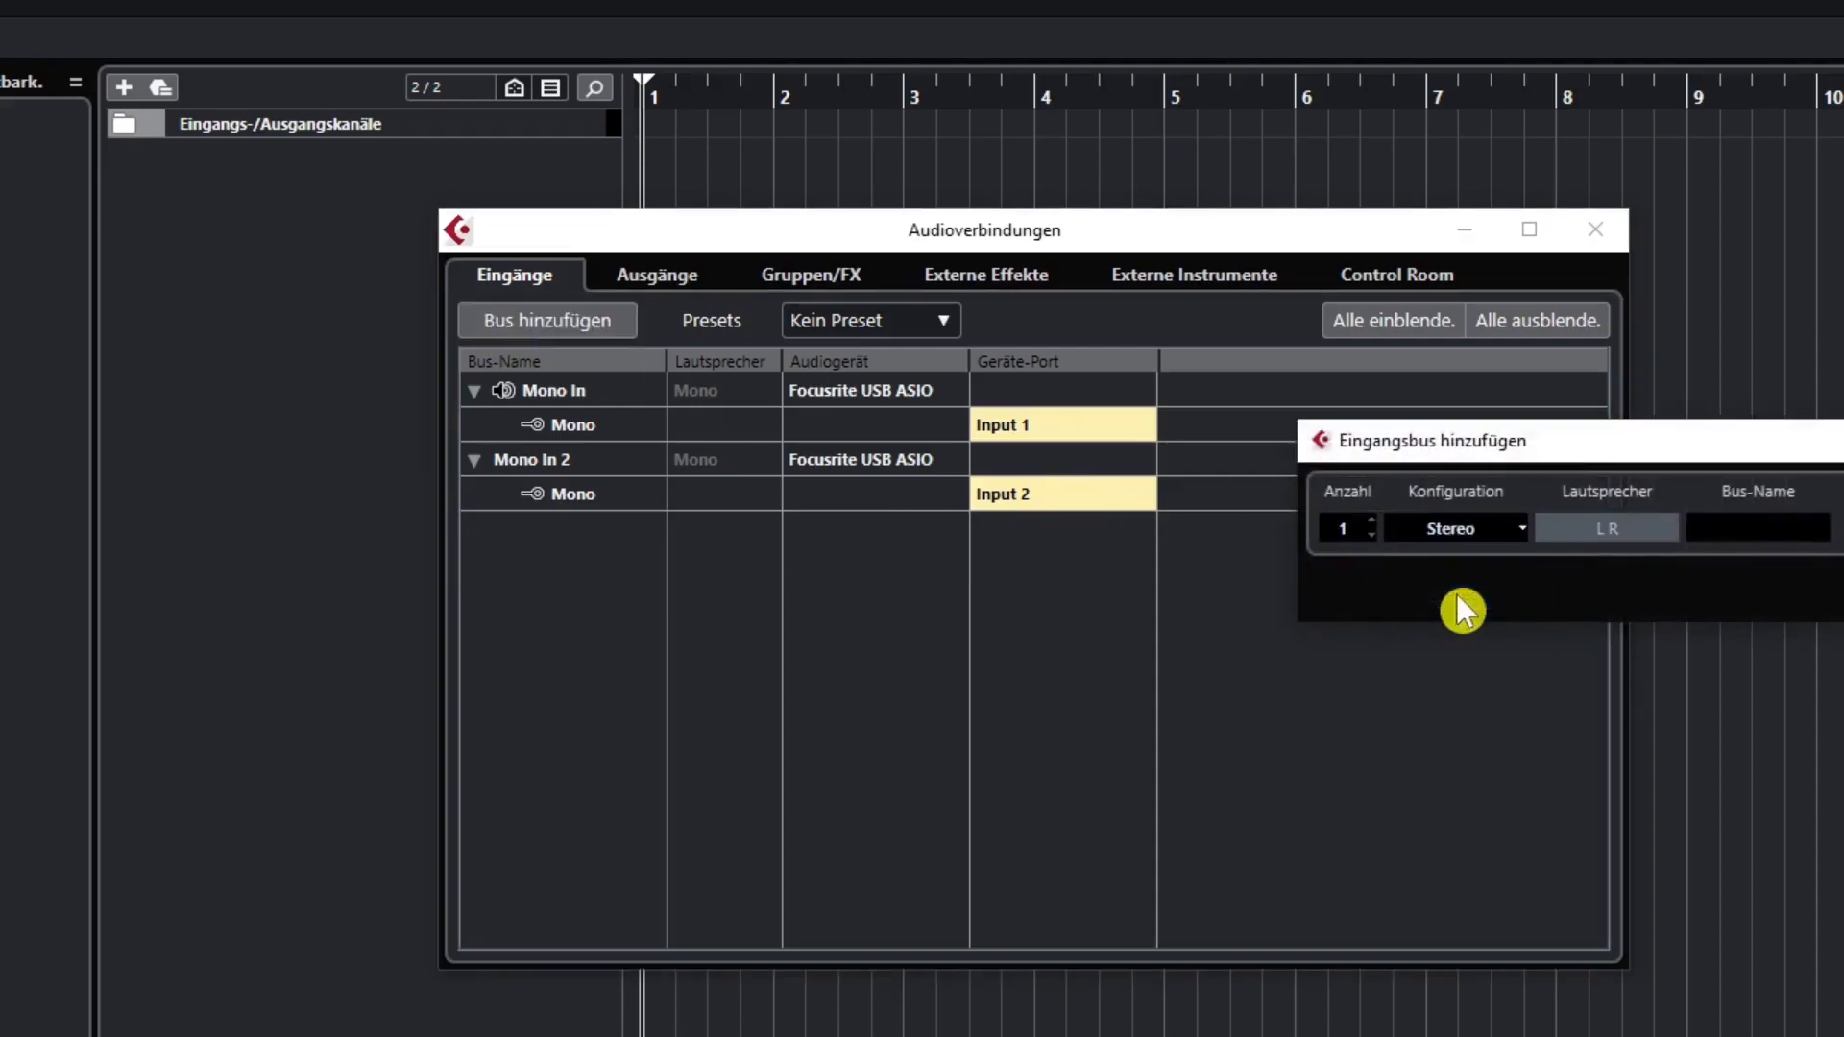
{"action": "key", "text": "Return"}
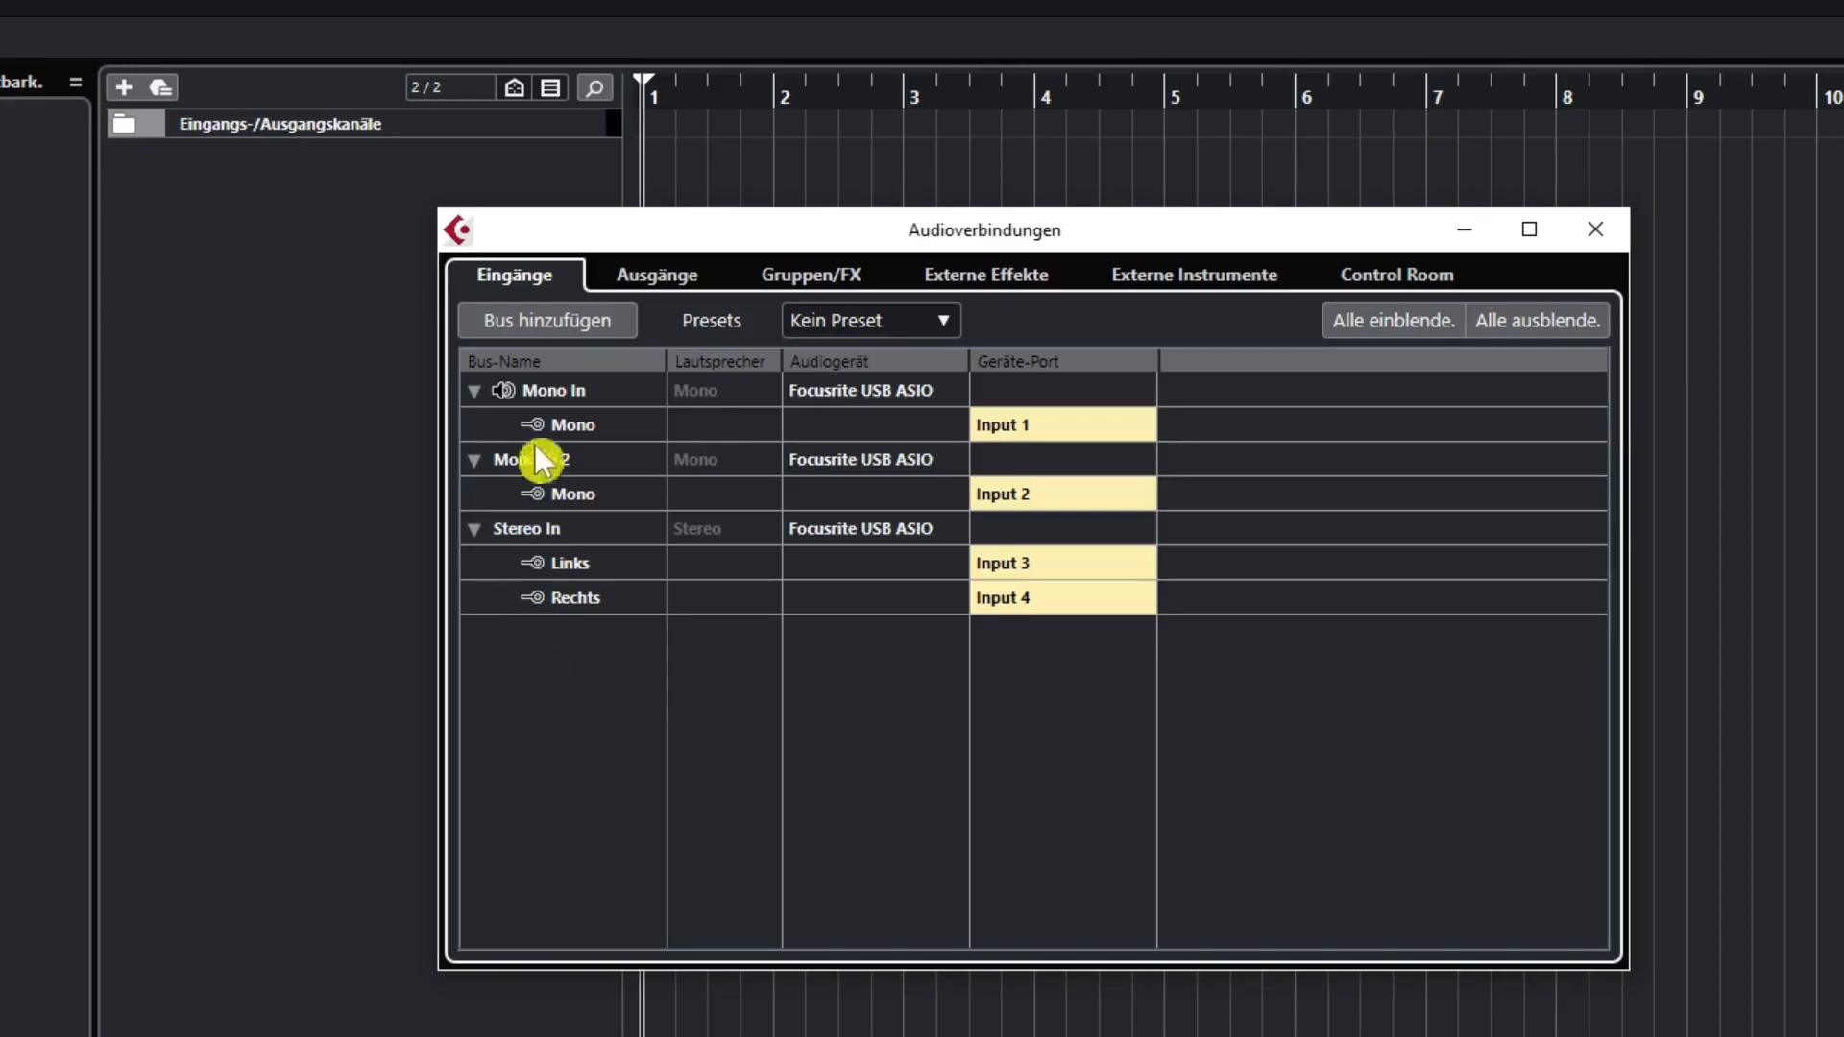
Step: Add two more mono input busses below the stereo bus
{"action": "left_click", "coordinate": [521, 319]}
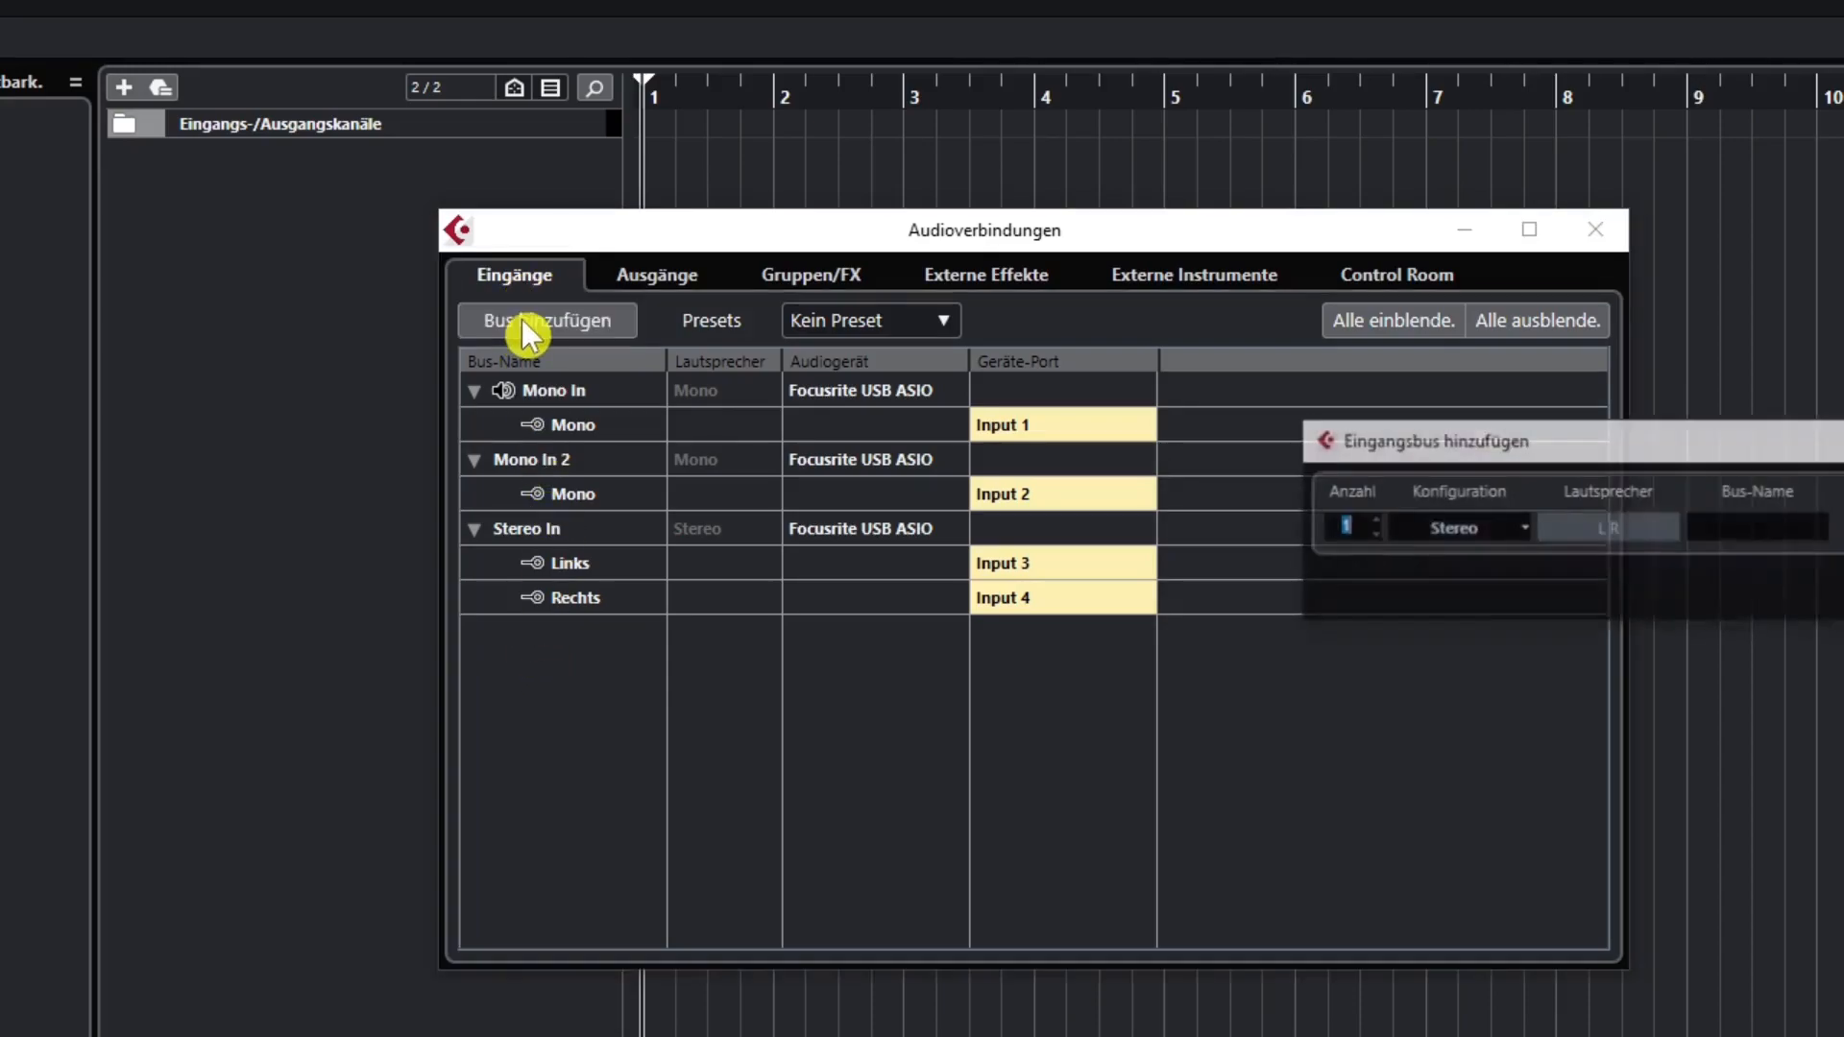
{"action": "left_click", "coordinate": [1518, 528]}
{"action": "left_click", "coordinate": [1457, 562]}
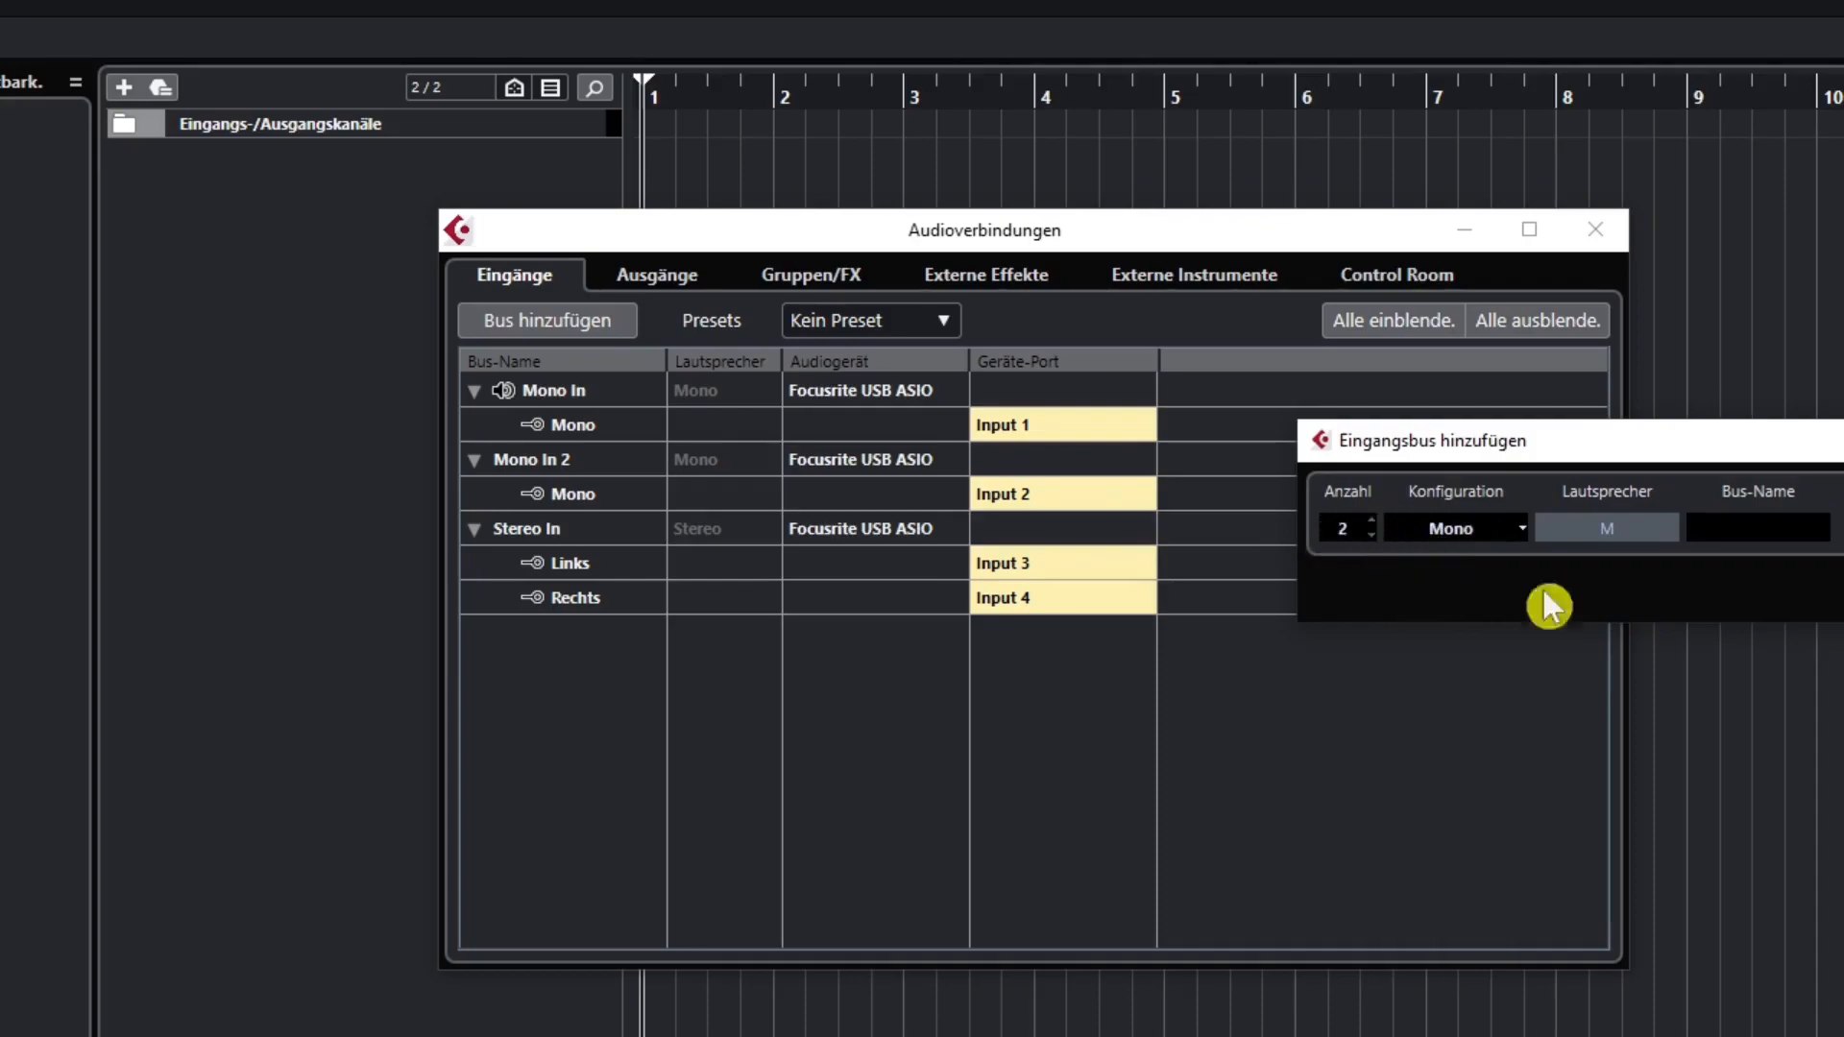
{"action": "key", "text": "Return"}
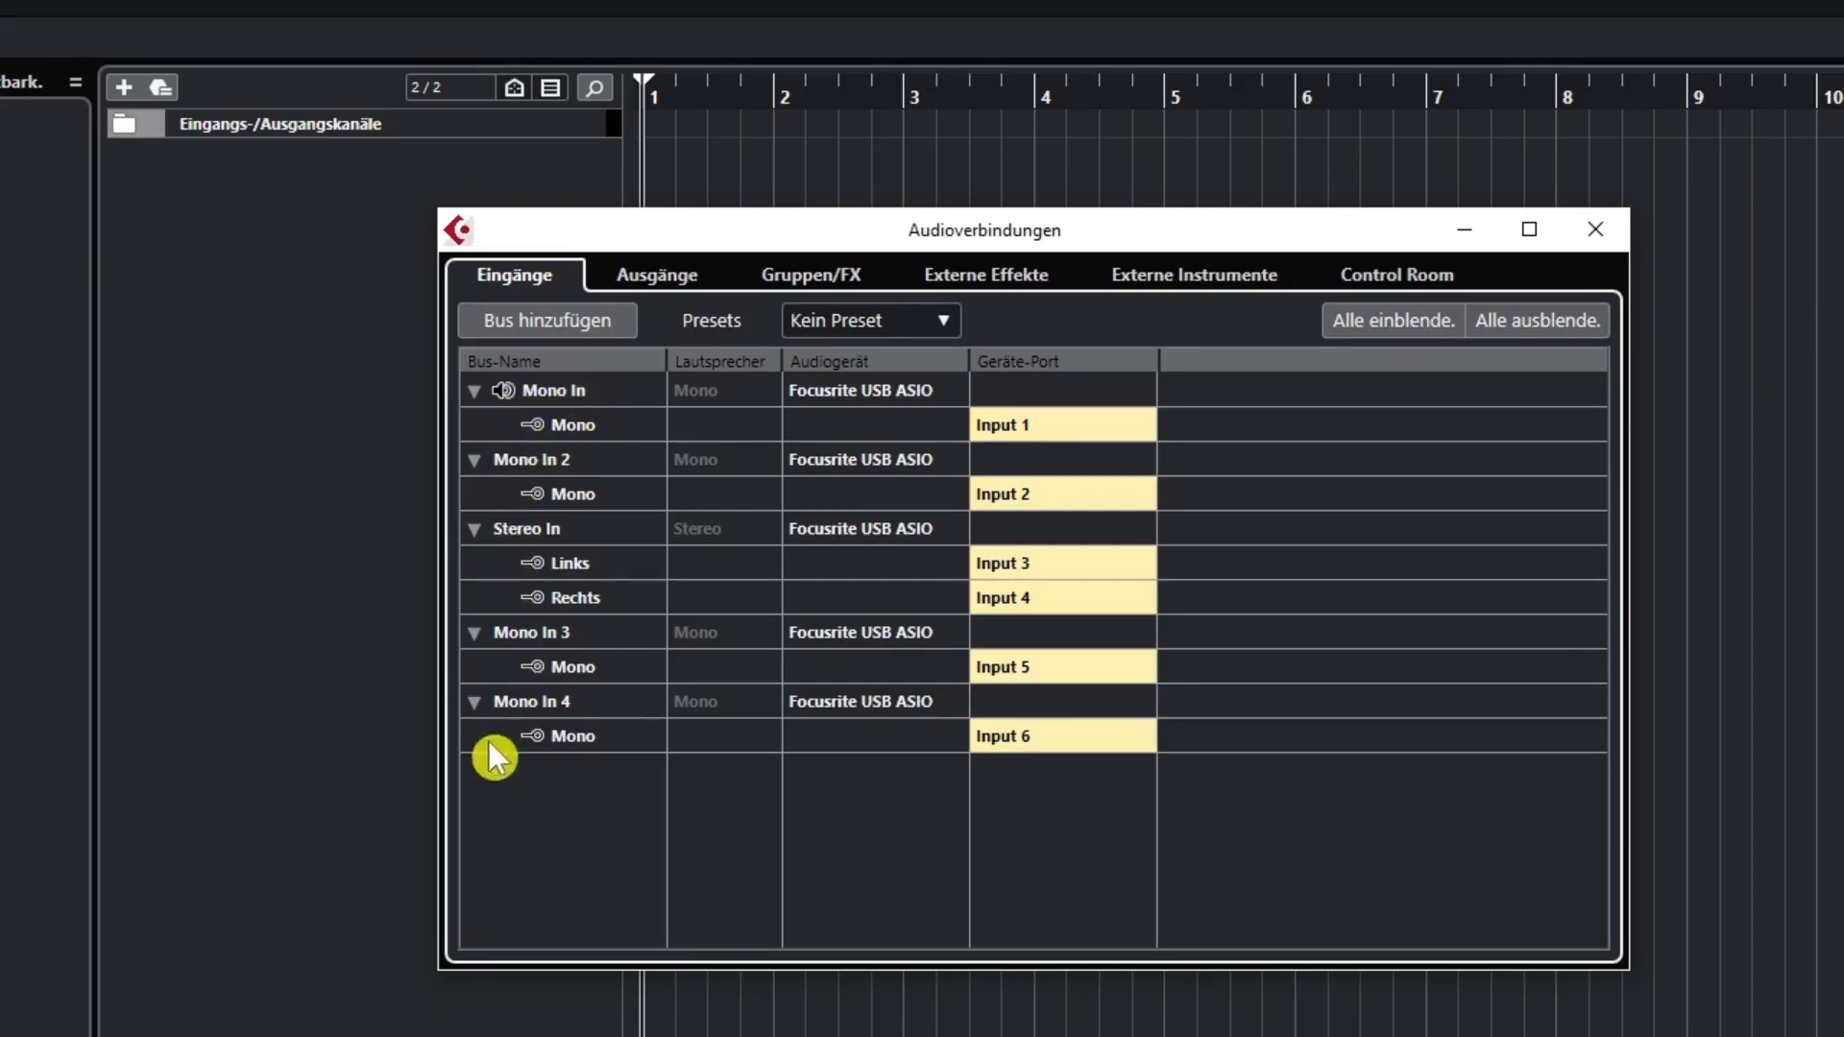
Step: Rename the first mono input bus, on Input 1, as Rode NT1
{"action": "double_click", "coordinate": [563, 389]}
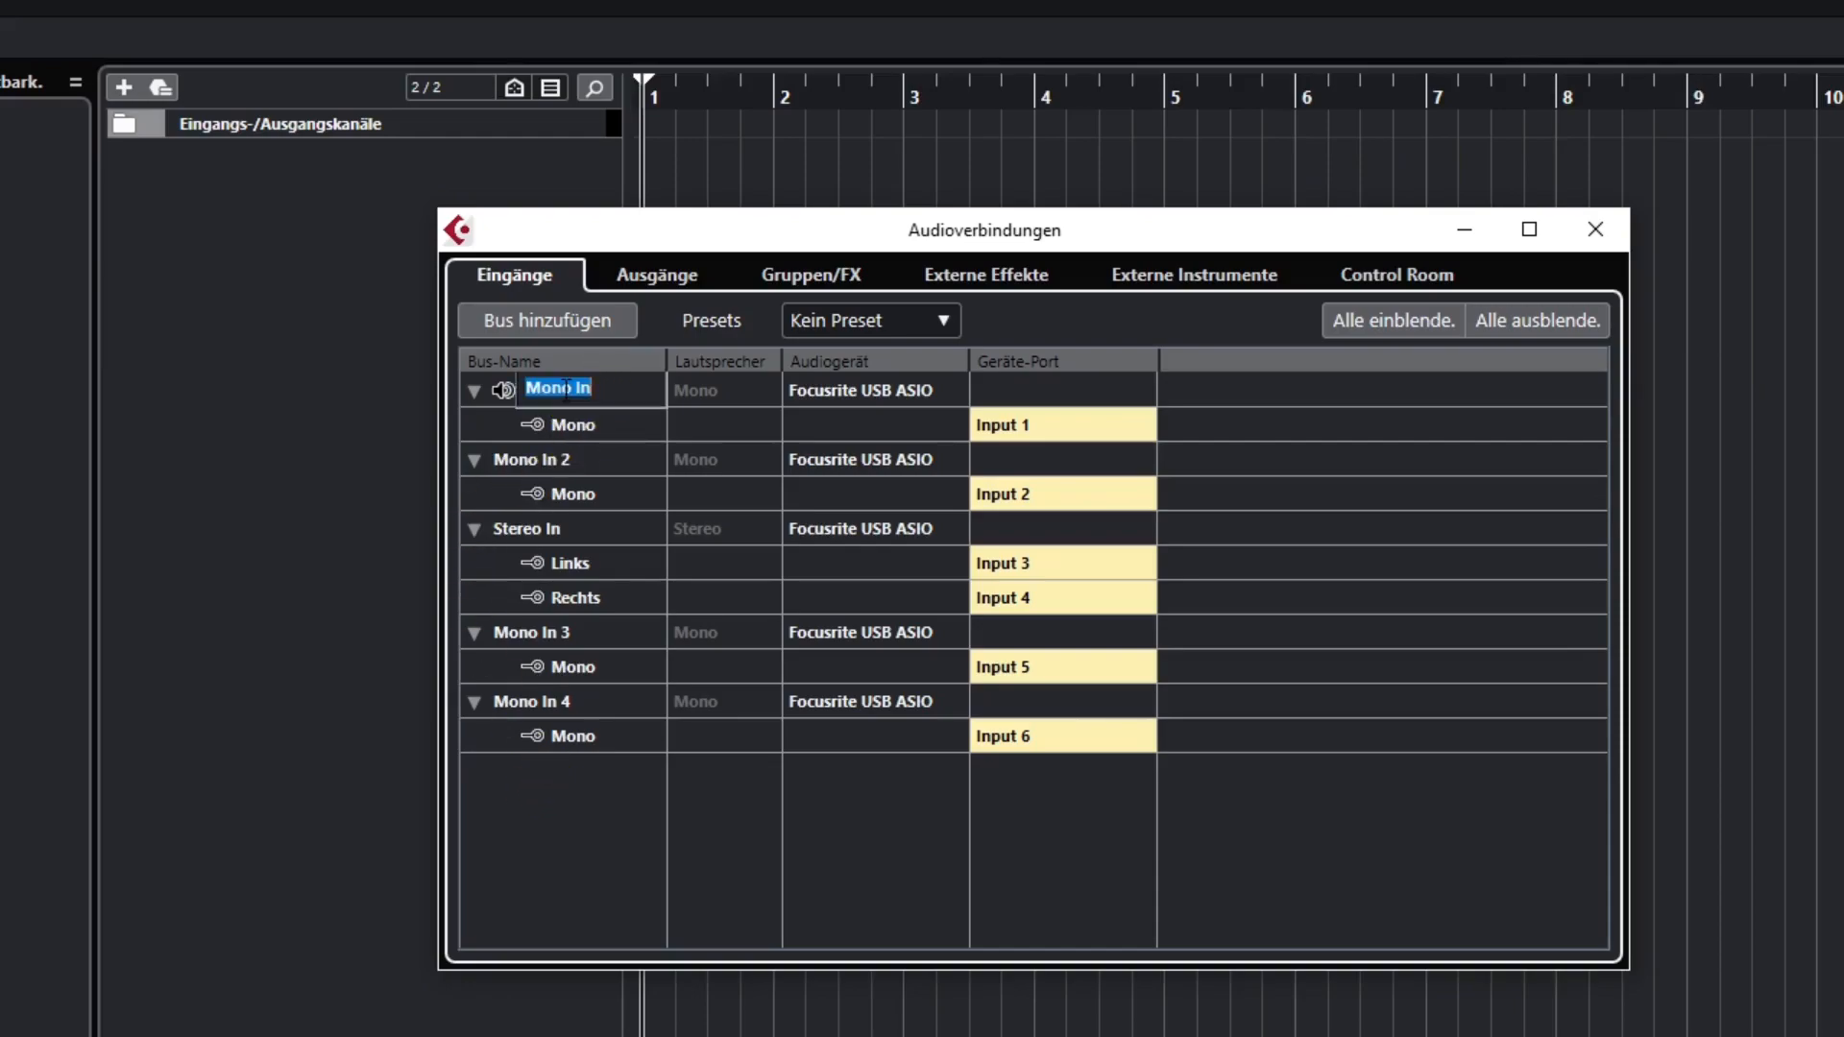
{"action": "type", "text": "Rot"}
{"action": "key", "text": "BackSpace"}
{"action": "type", "text": "de NT1"}
Step: Rename the second mono input bus, on Input 2, as Gite
{"action": "left_click", "coordinate": [545, 459]}
{"action": "double_click", "coordinate": [544, 459]}
{"action": "left_click", "coordinate": [546, 459]}
{"action": "left_click_drag", "start_coordinate": [576, 459], "coordinate": [483, 463]}
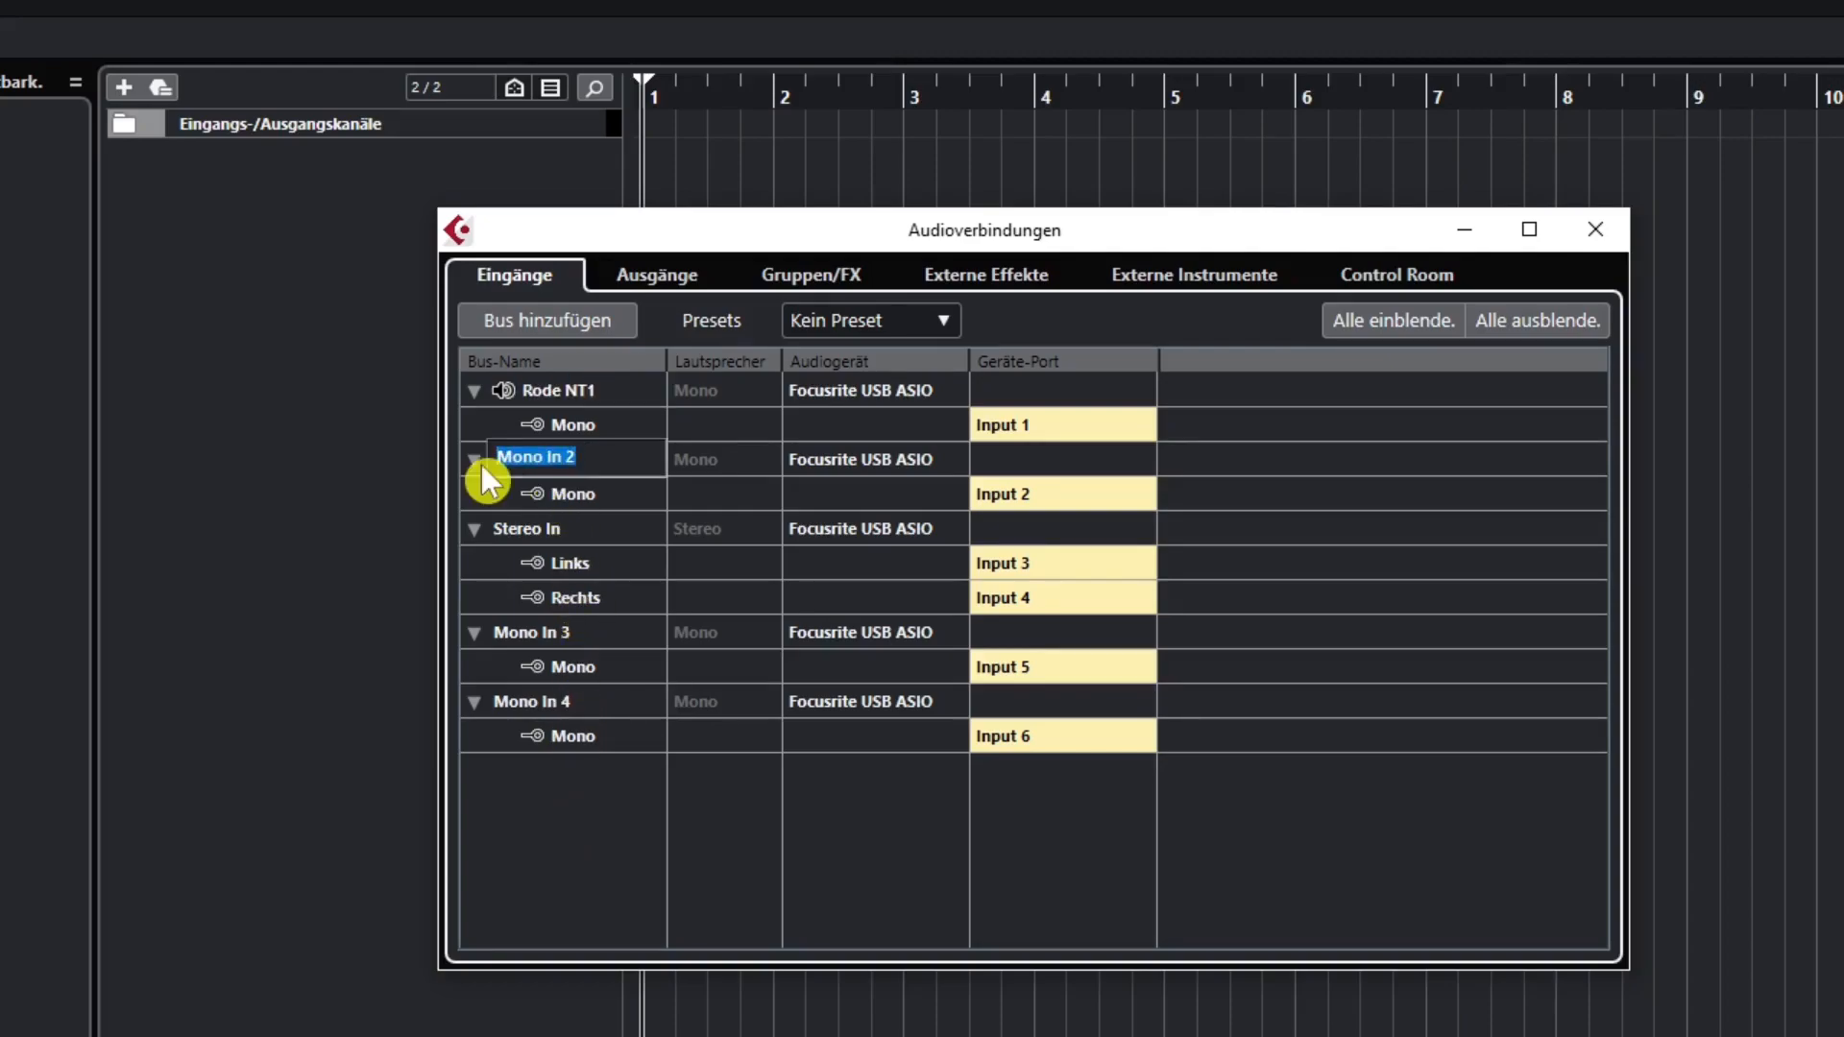
{"action": "type", "text": "Gite"}
{"action": "key", "text": "Return"}
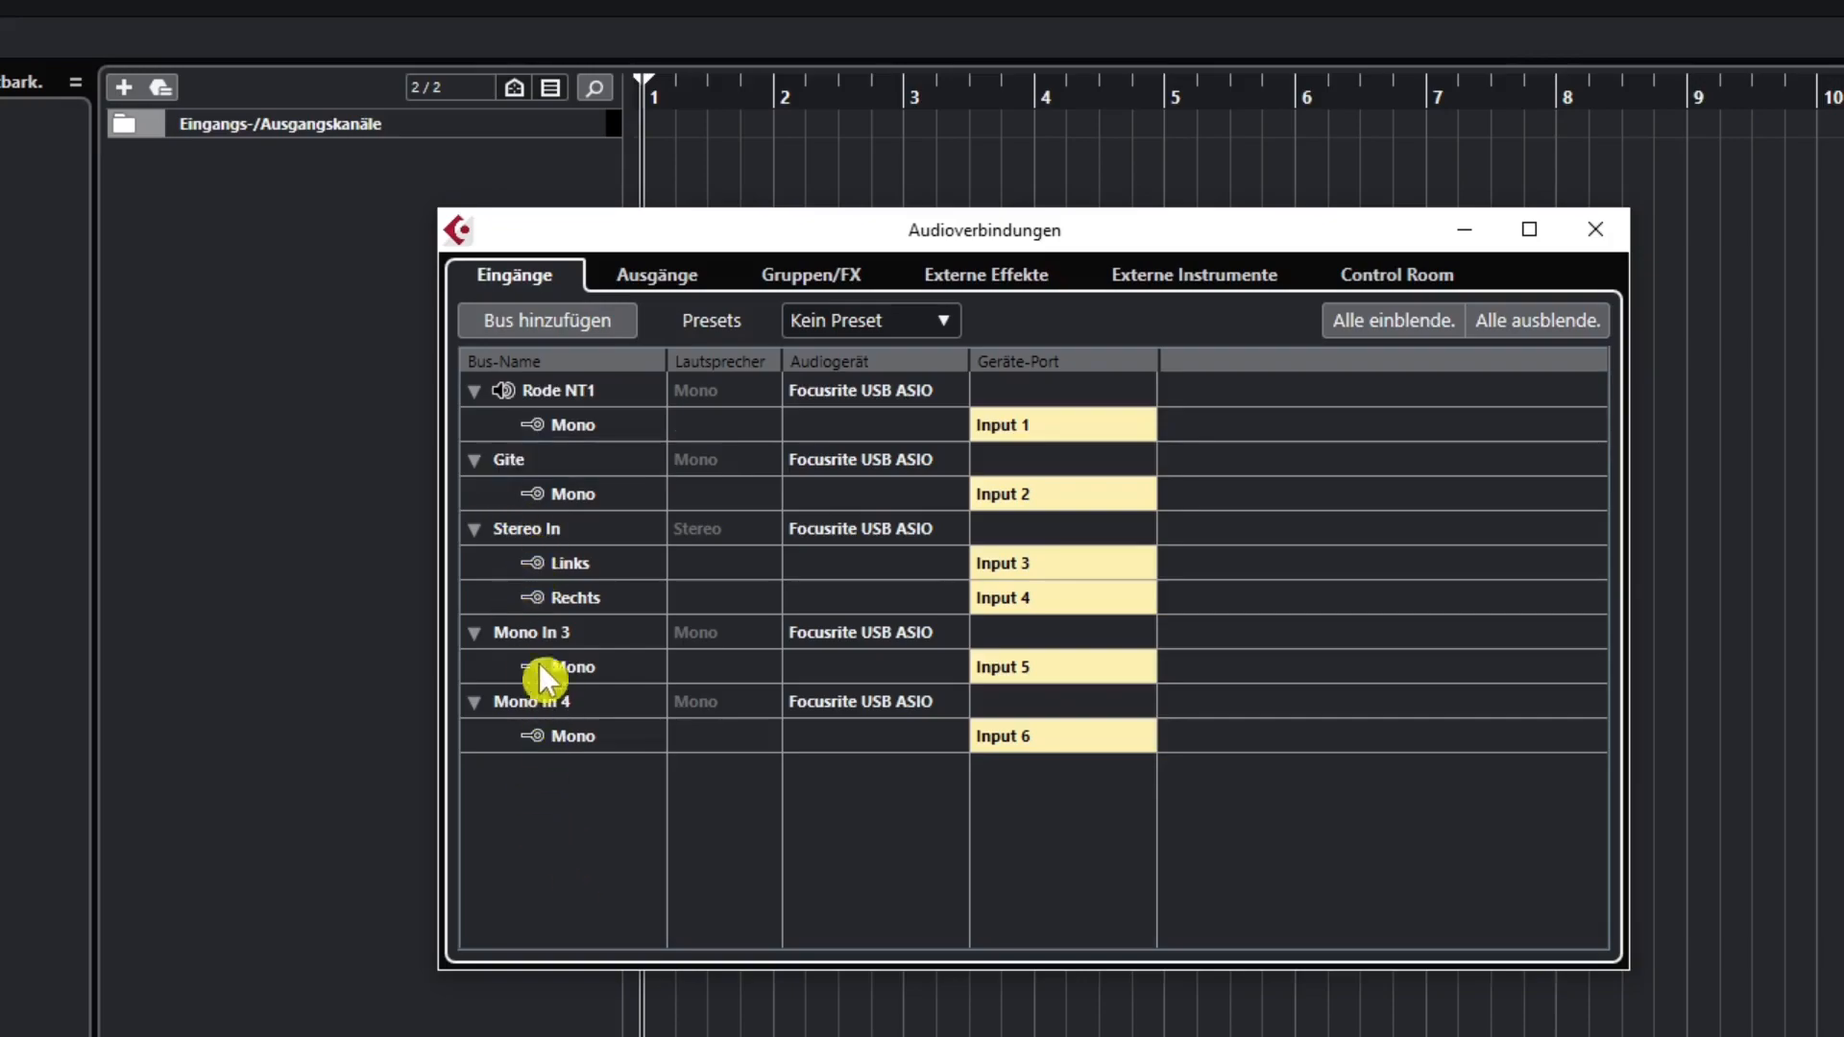
Step: Rename the stereo input bus as Genos L/R
{"action": "double_click", "coordinate": [530, 530]}
{"action": "type", "text": "Genos"}
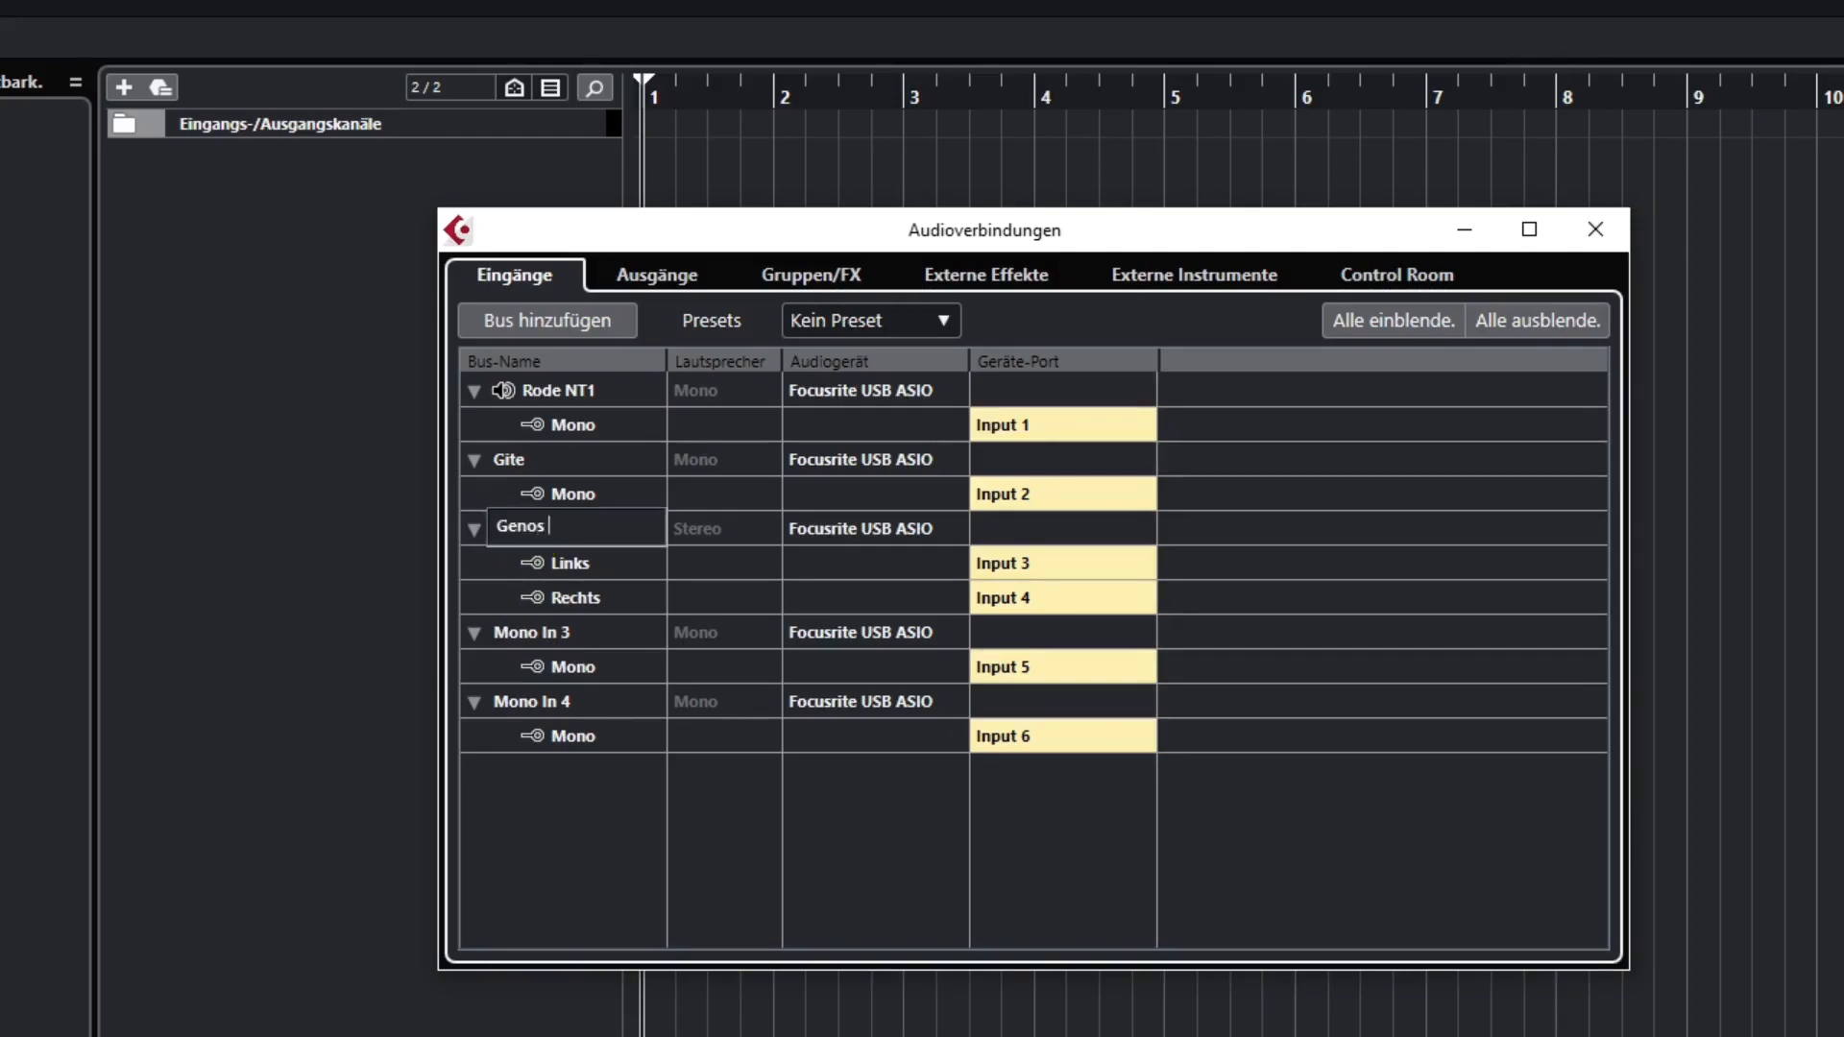
{"action": "type", "text": " L/R"}
{"action": "key", "text": "Return"}
Step: Rename the input busses Mono In 3 and Mono In 4 as Sub Out 1 and Sub Out 2
{"action": "double_click", "coordinate": [544, 632]}
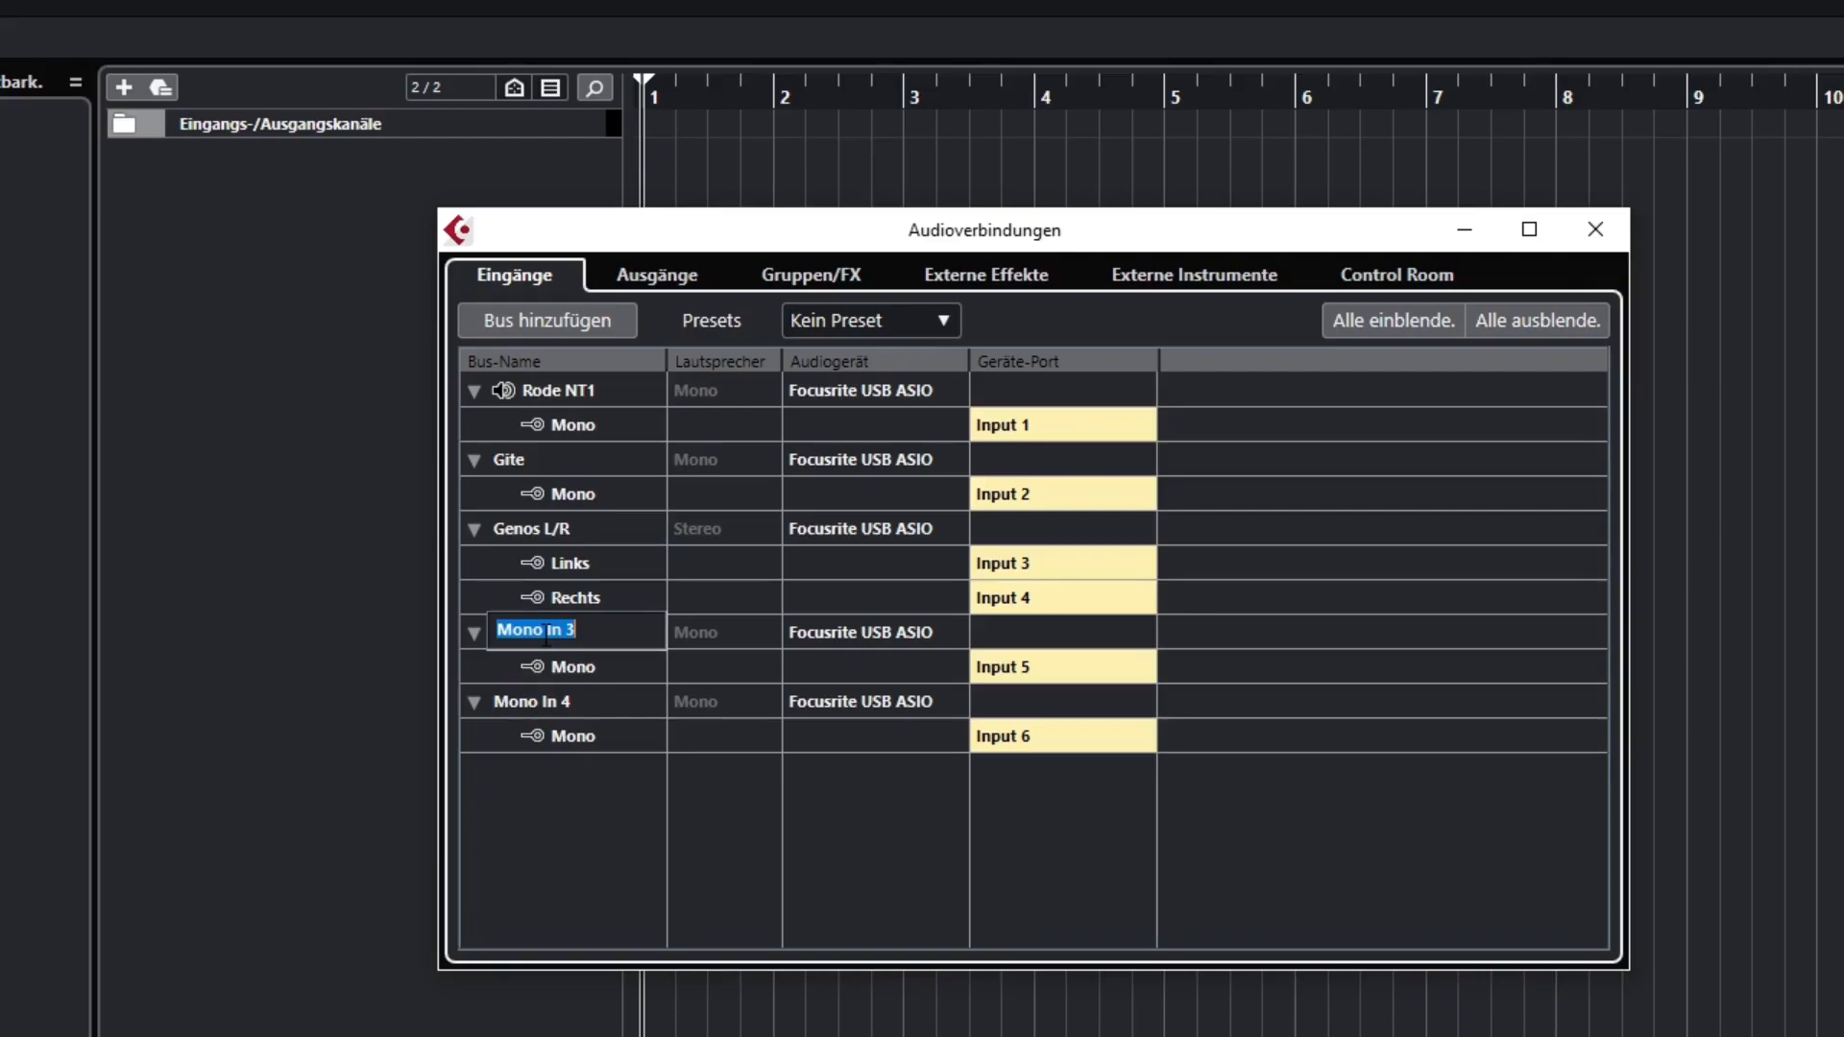
{"action": "type", "text": "Sub Out 1"}
{"action": "key", "text": "Return"}
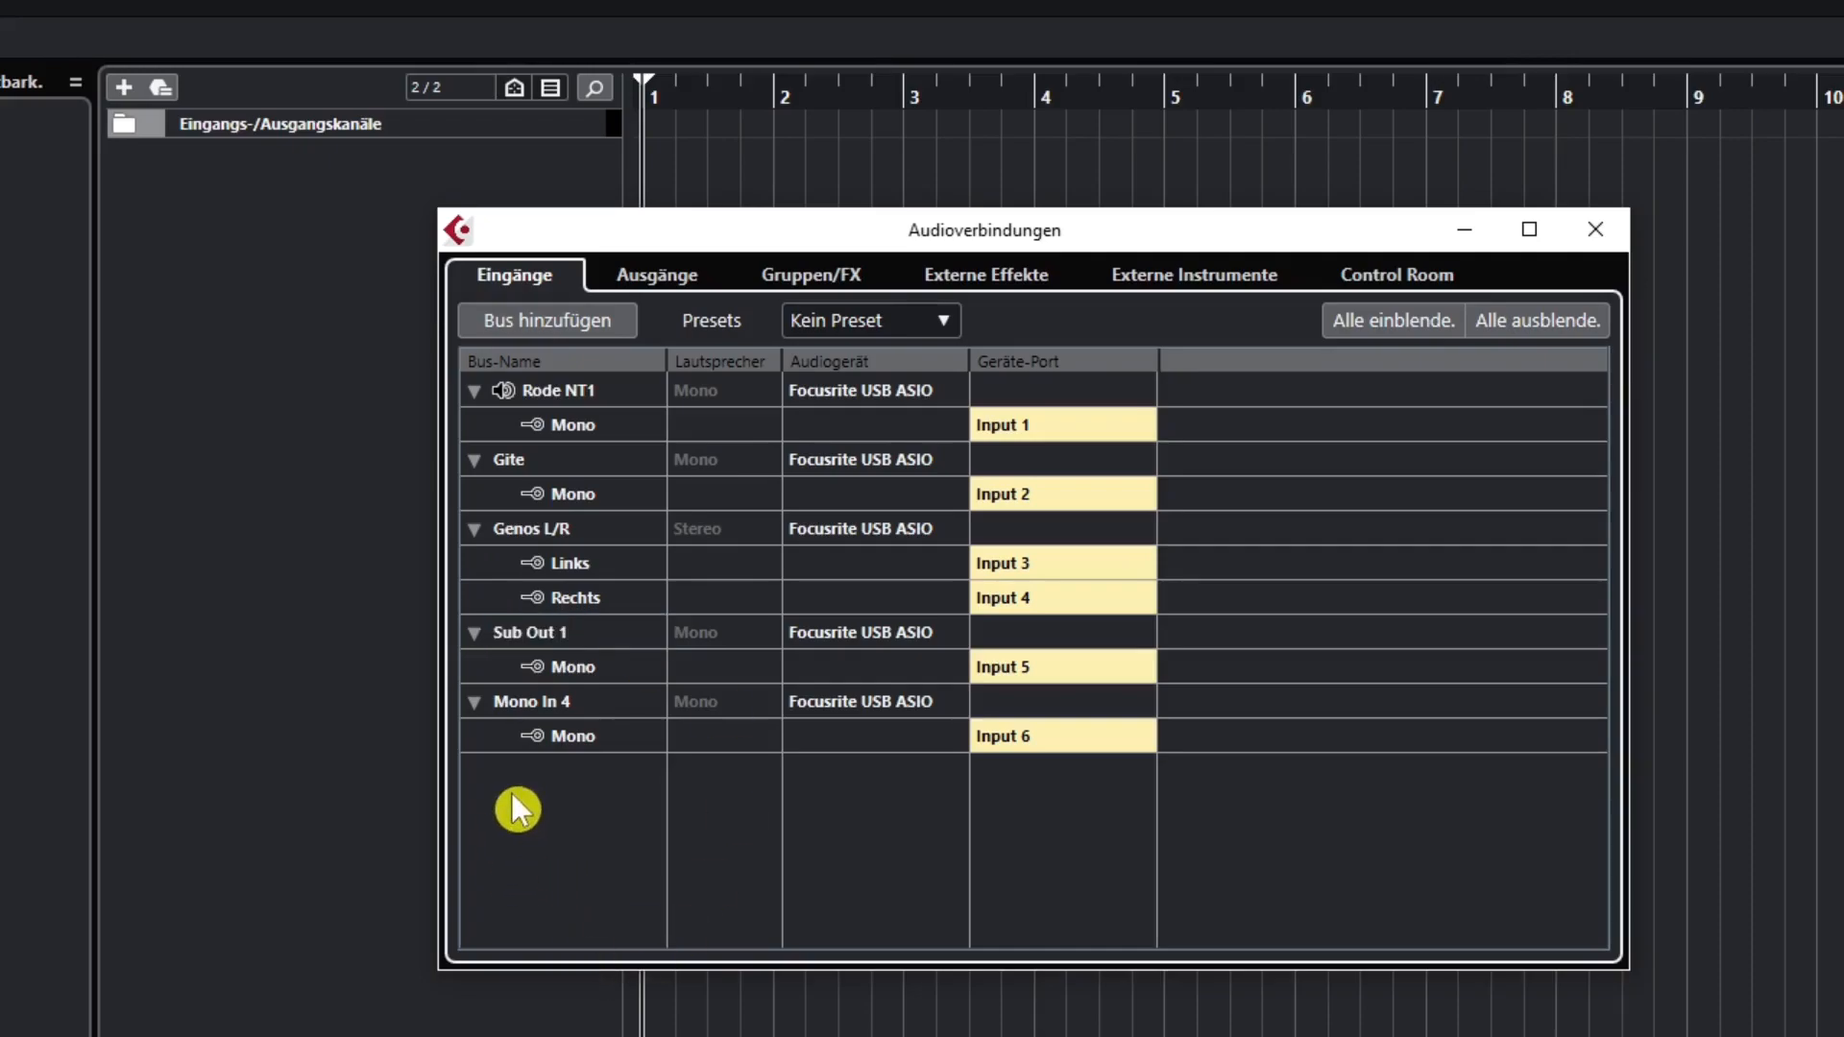
{"action": "double_click", "coordinate": [530, 703]}
{"action": "type", "text": "Sub Out 2"}
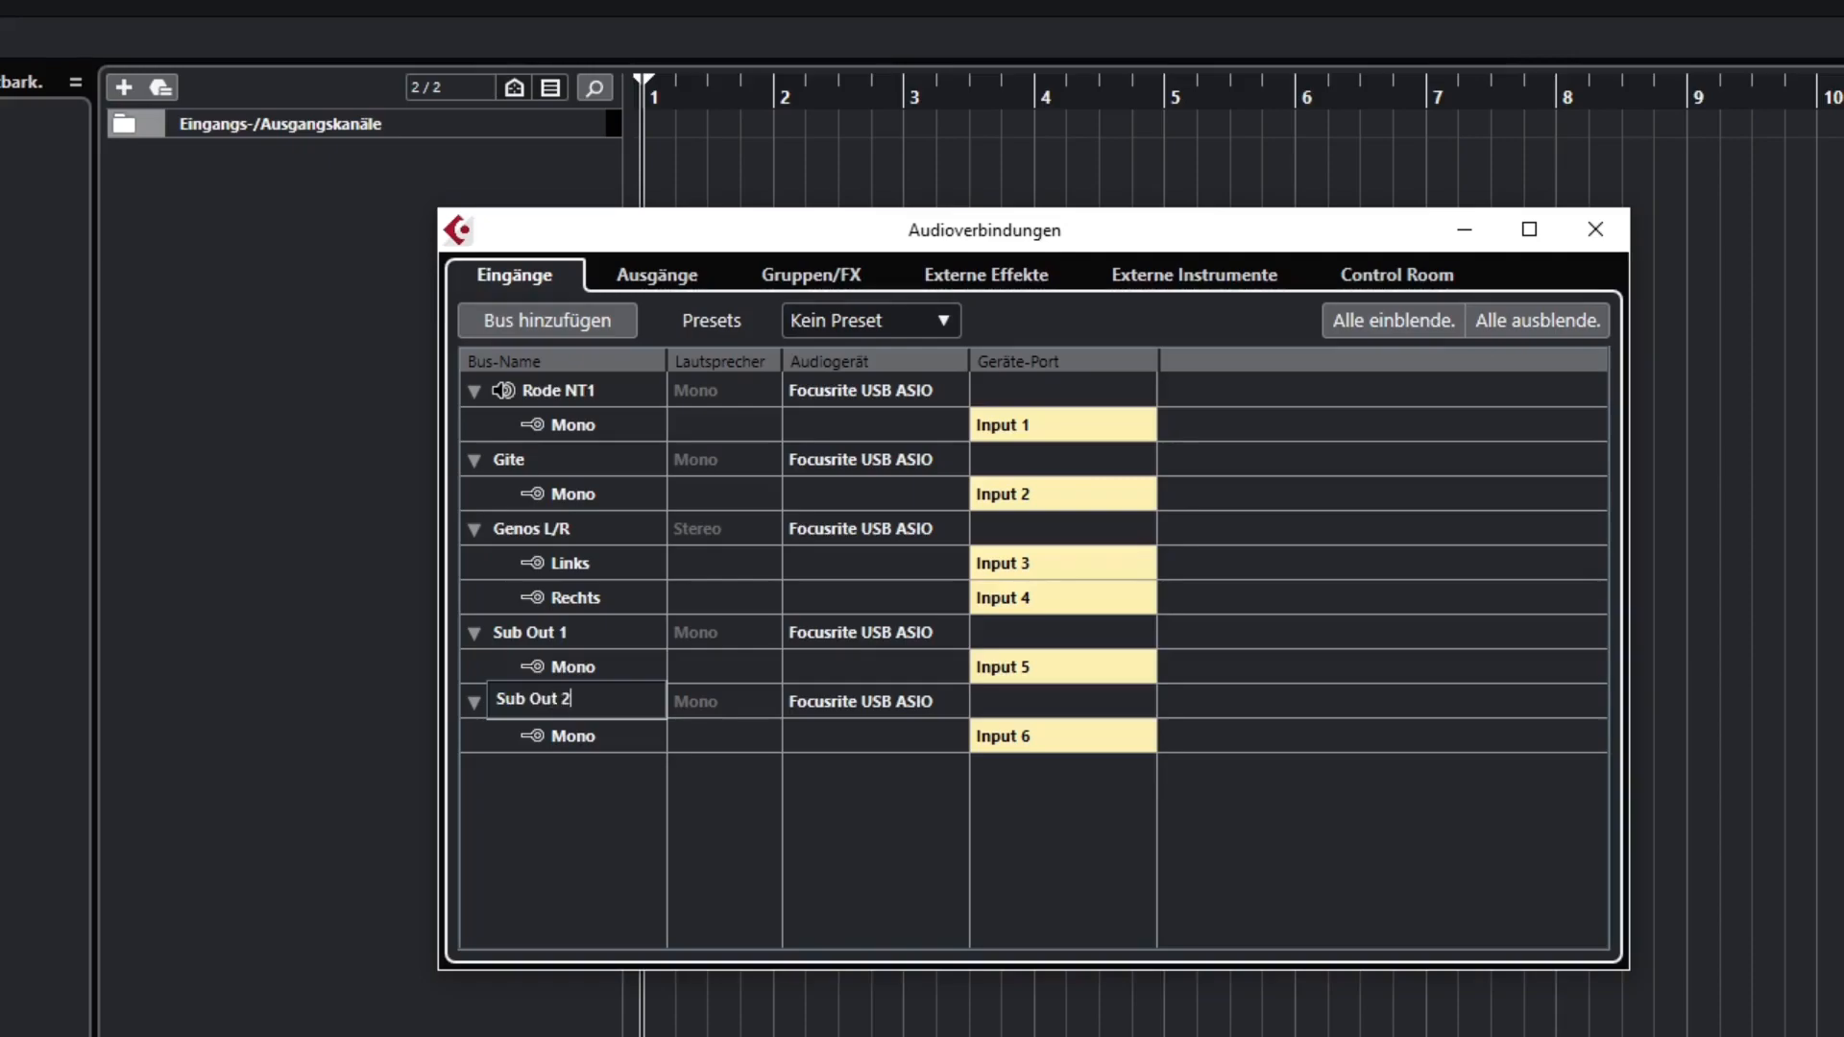
{"action": "key", "text": "Return"}
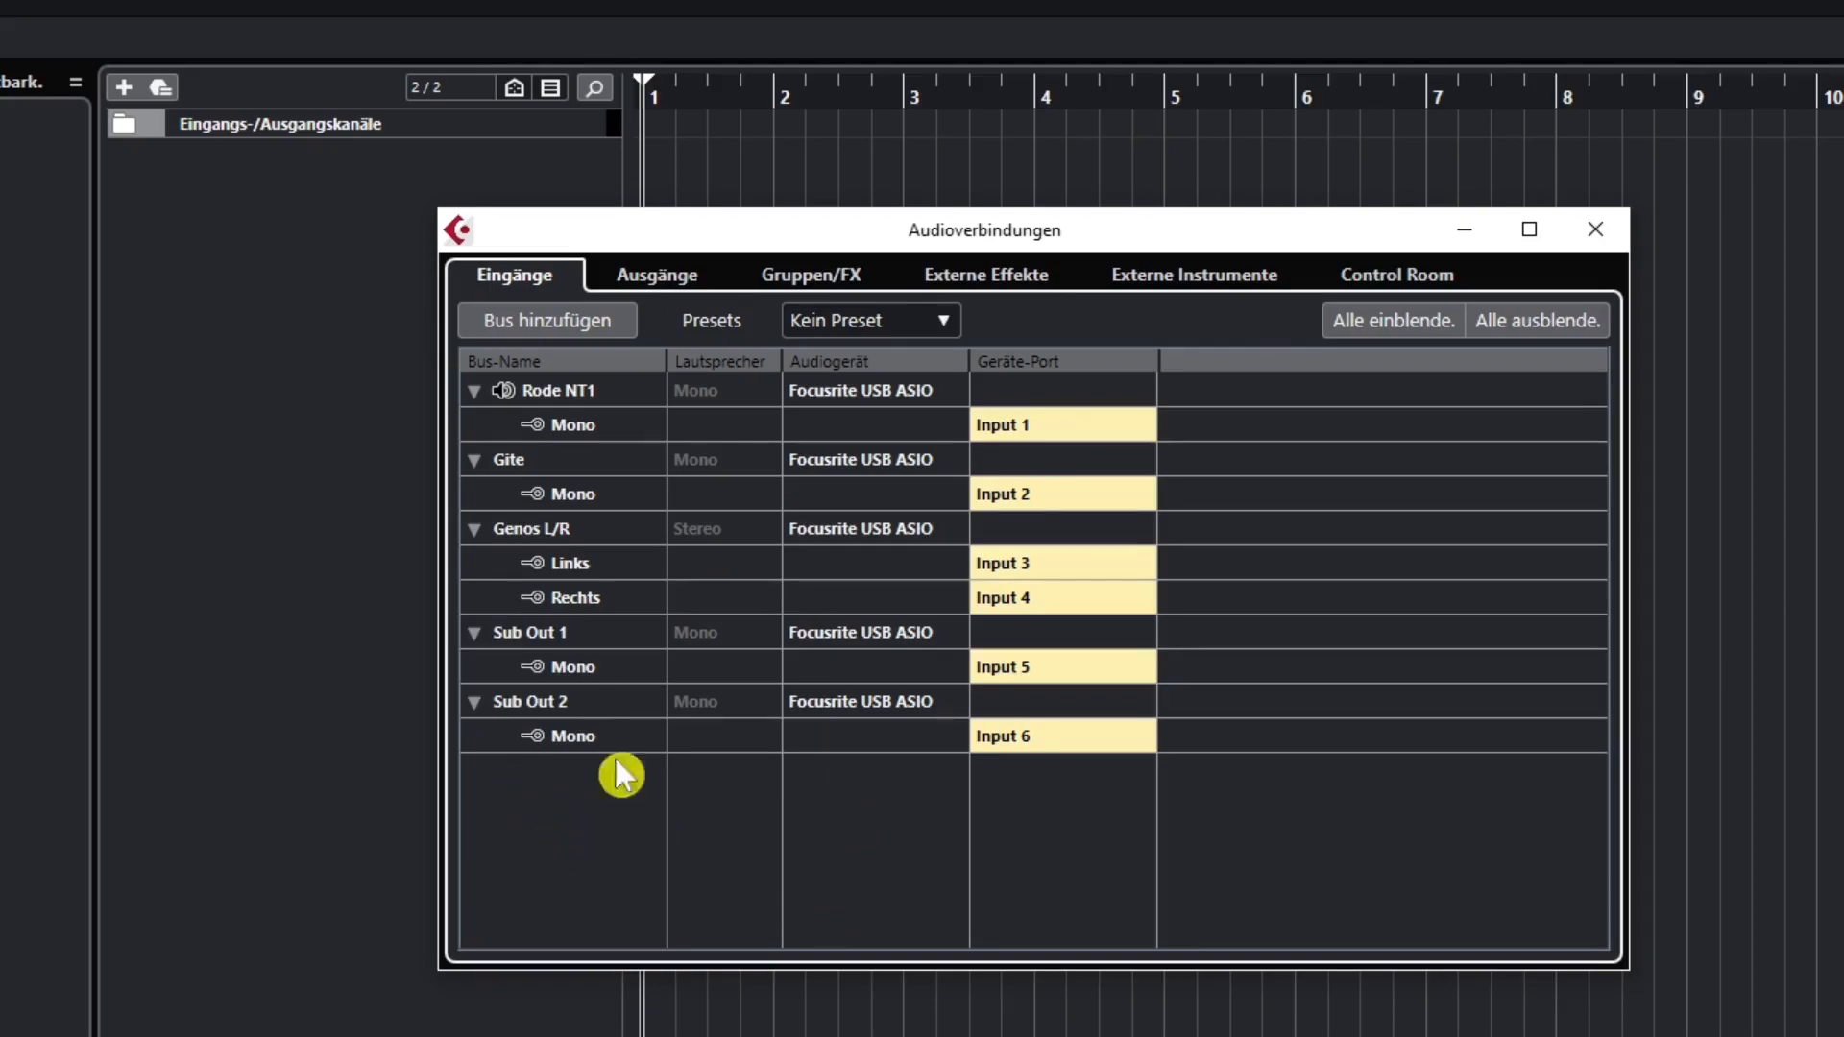
Step: Assign the Stereo Out output bus to Focusrite USB ASIO and expand it to show its device ports
{"action": "left_click", "coordinate": [672, 277]}
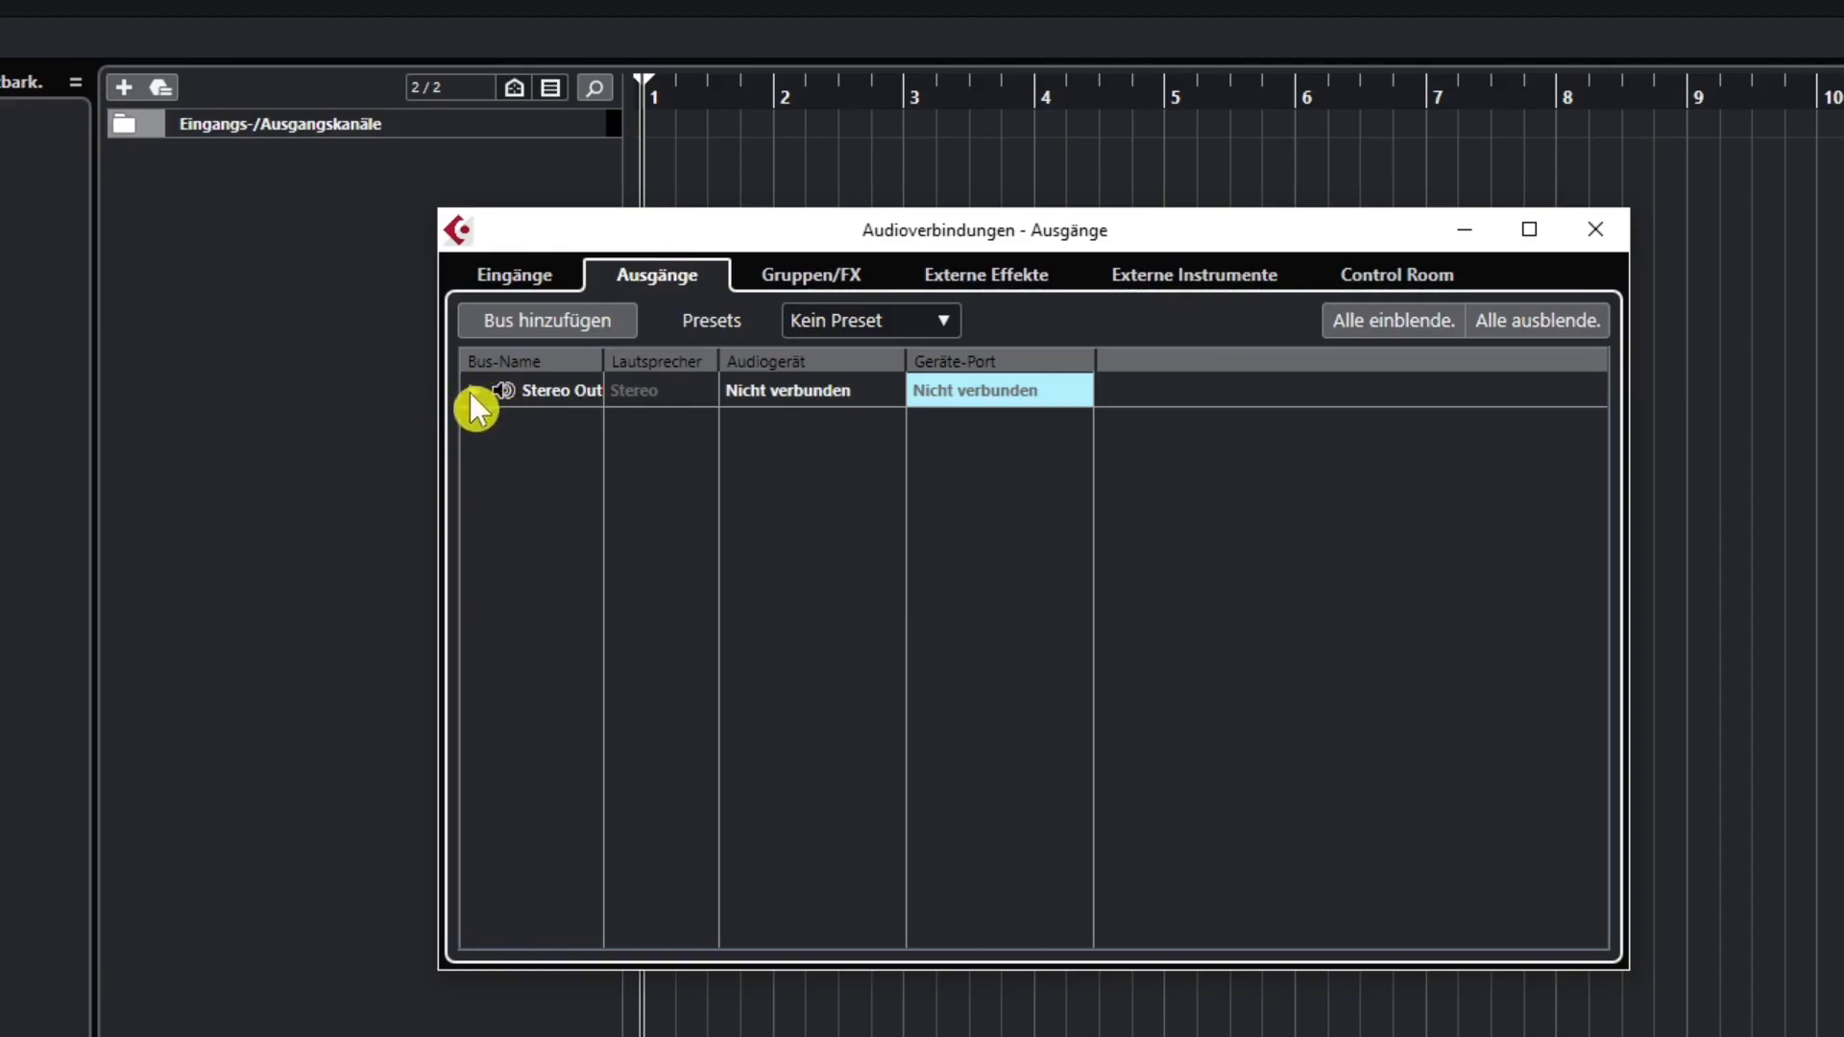
{"action": "left_click", "coordinate": [809, 386]}
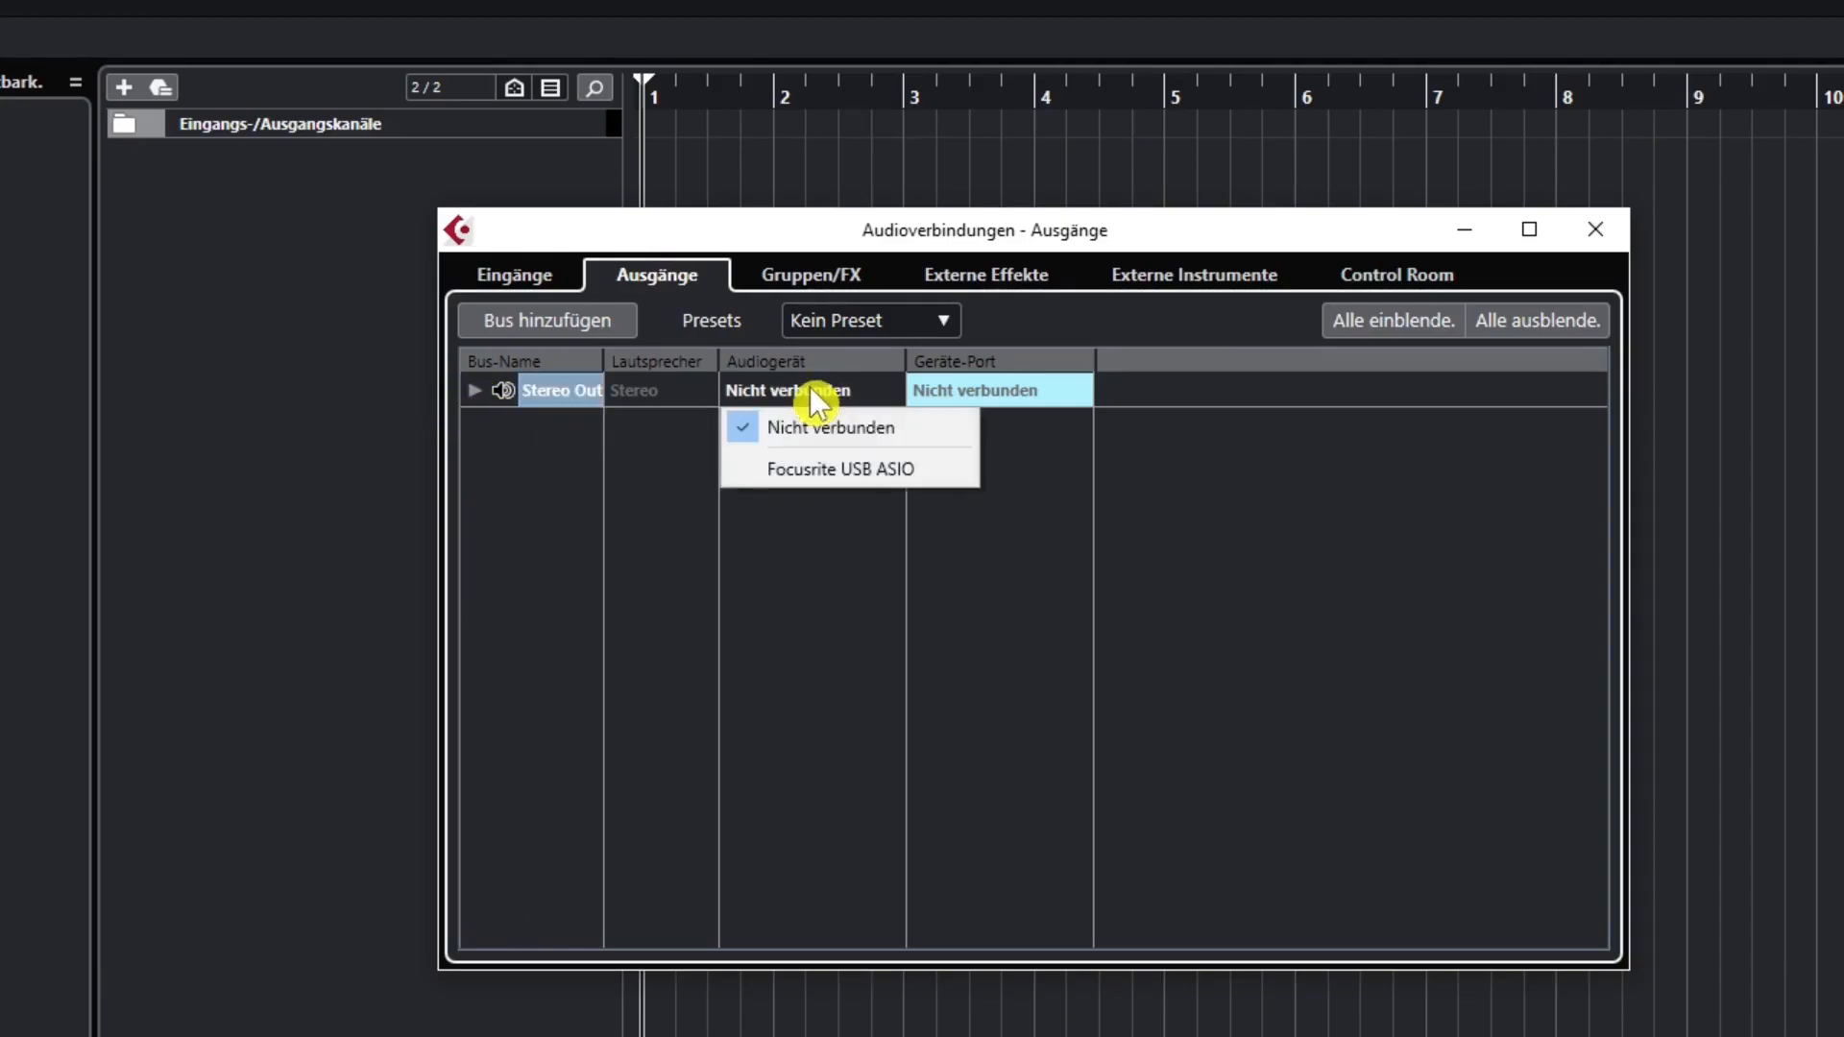
{"action": "left_click", "coordinate": [787, 469]}
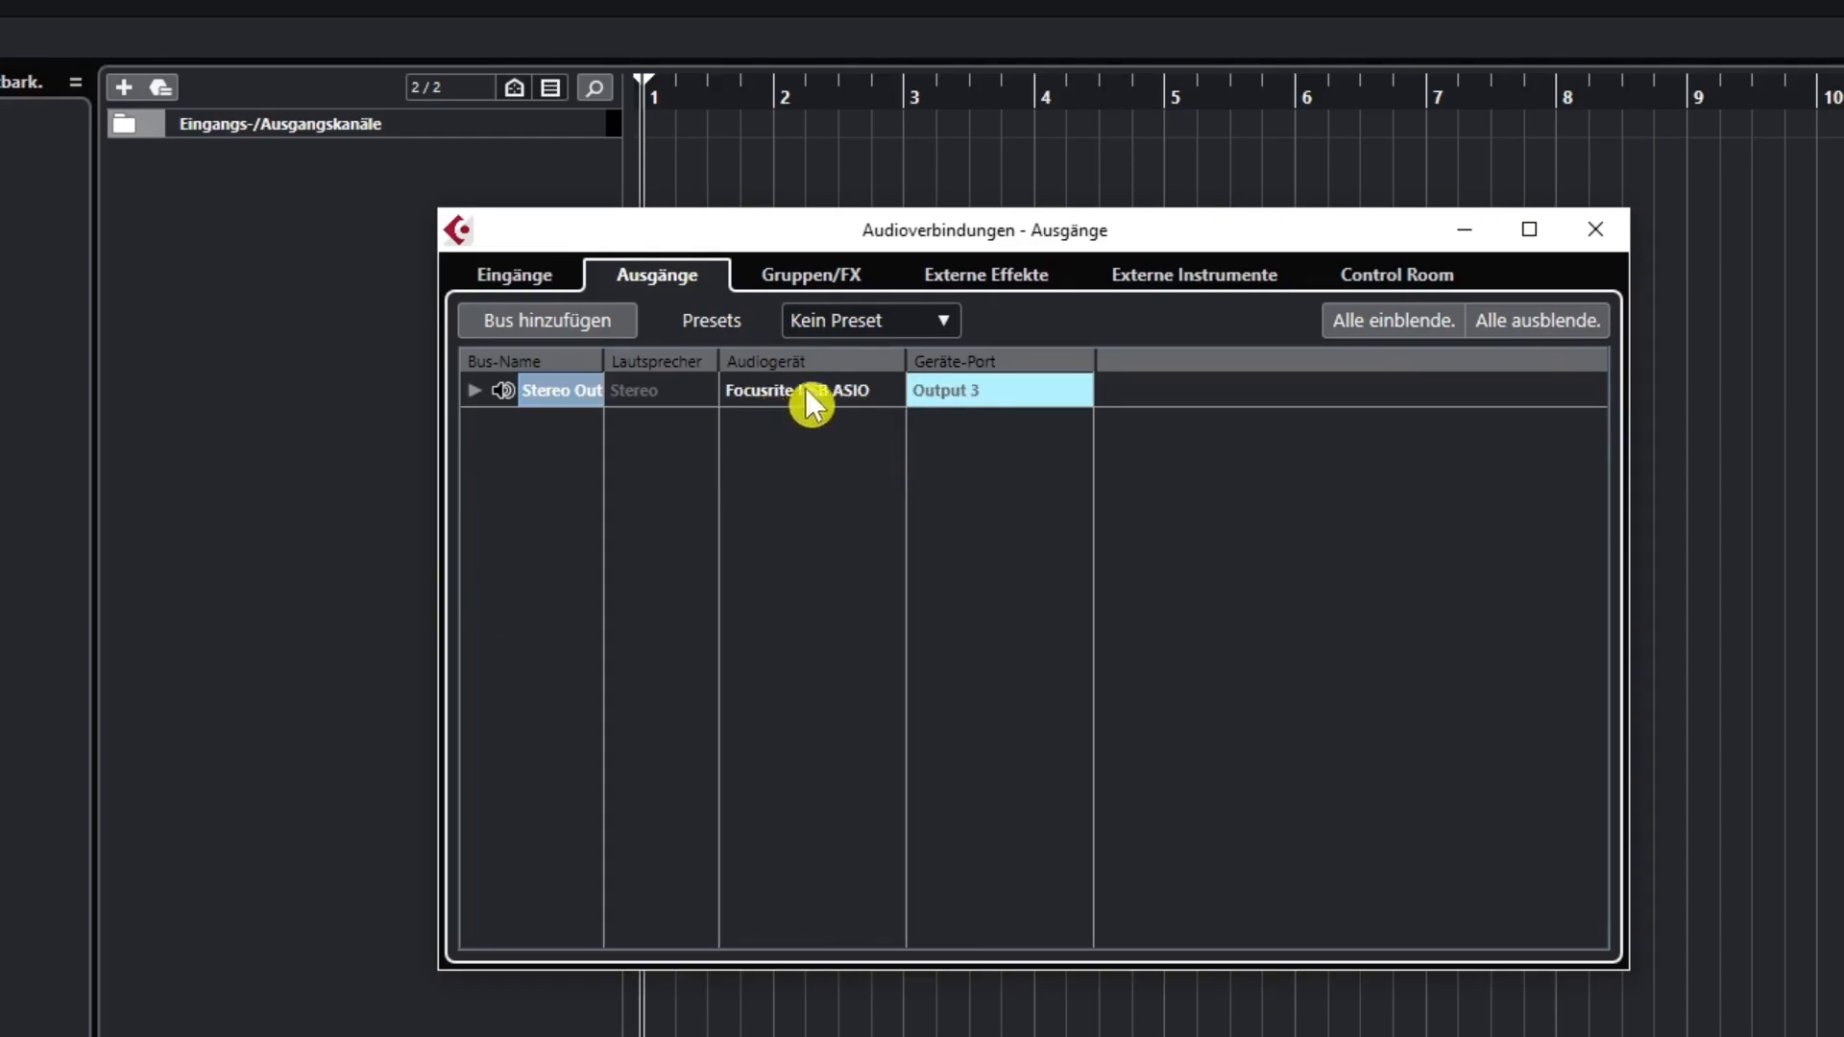
{"action": "left_click", "coordinate": [470, 390]}
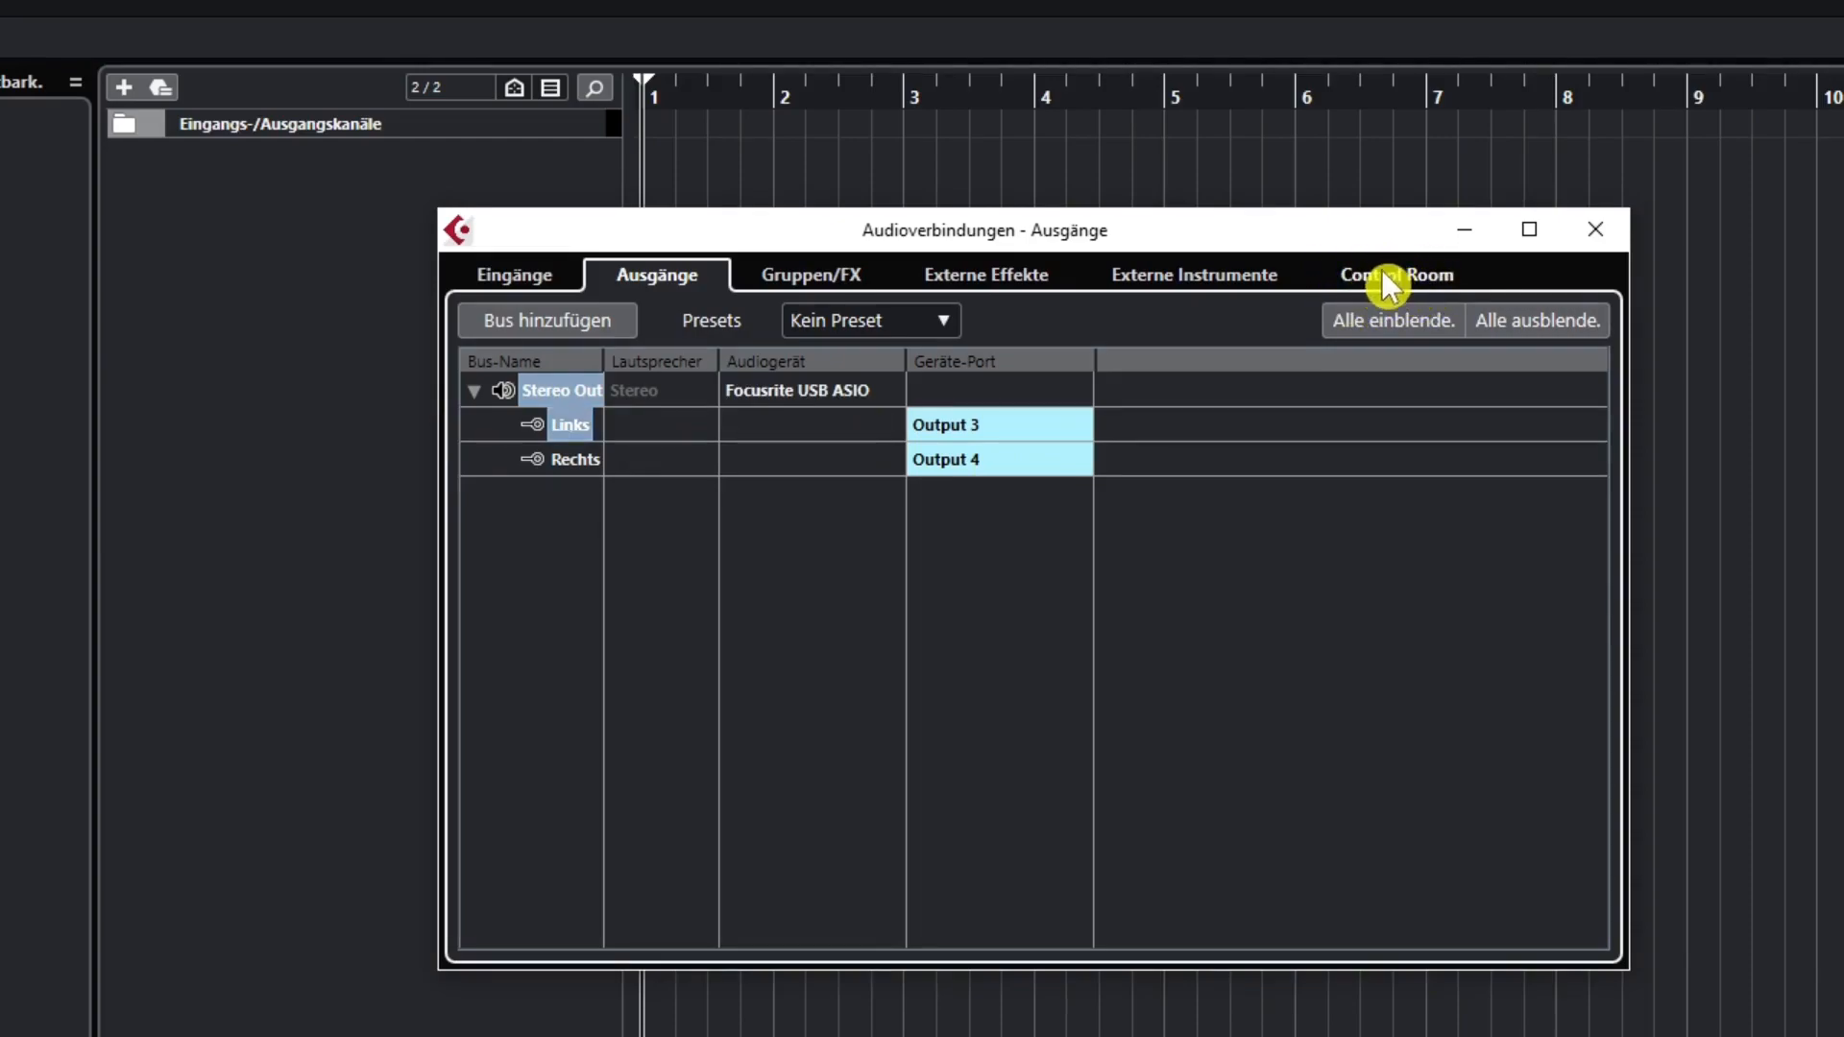
Step: Check the device ports of Monitor 1 in the Control Room connections, and close the audio connections window
{"action": "left_click", "coordinate": [1386, 286]}
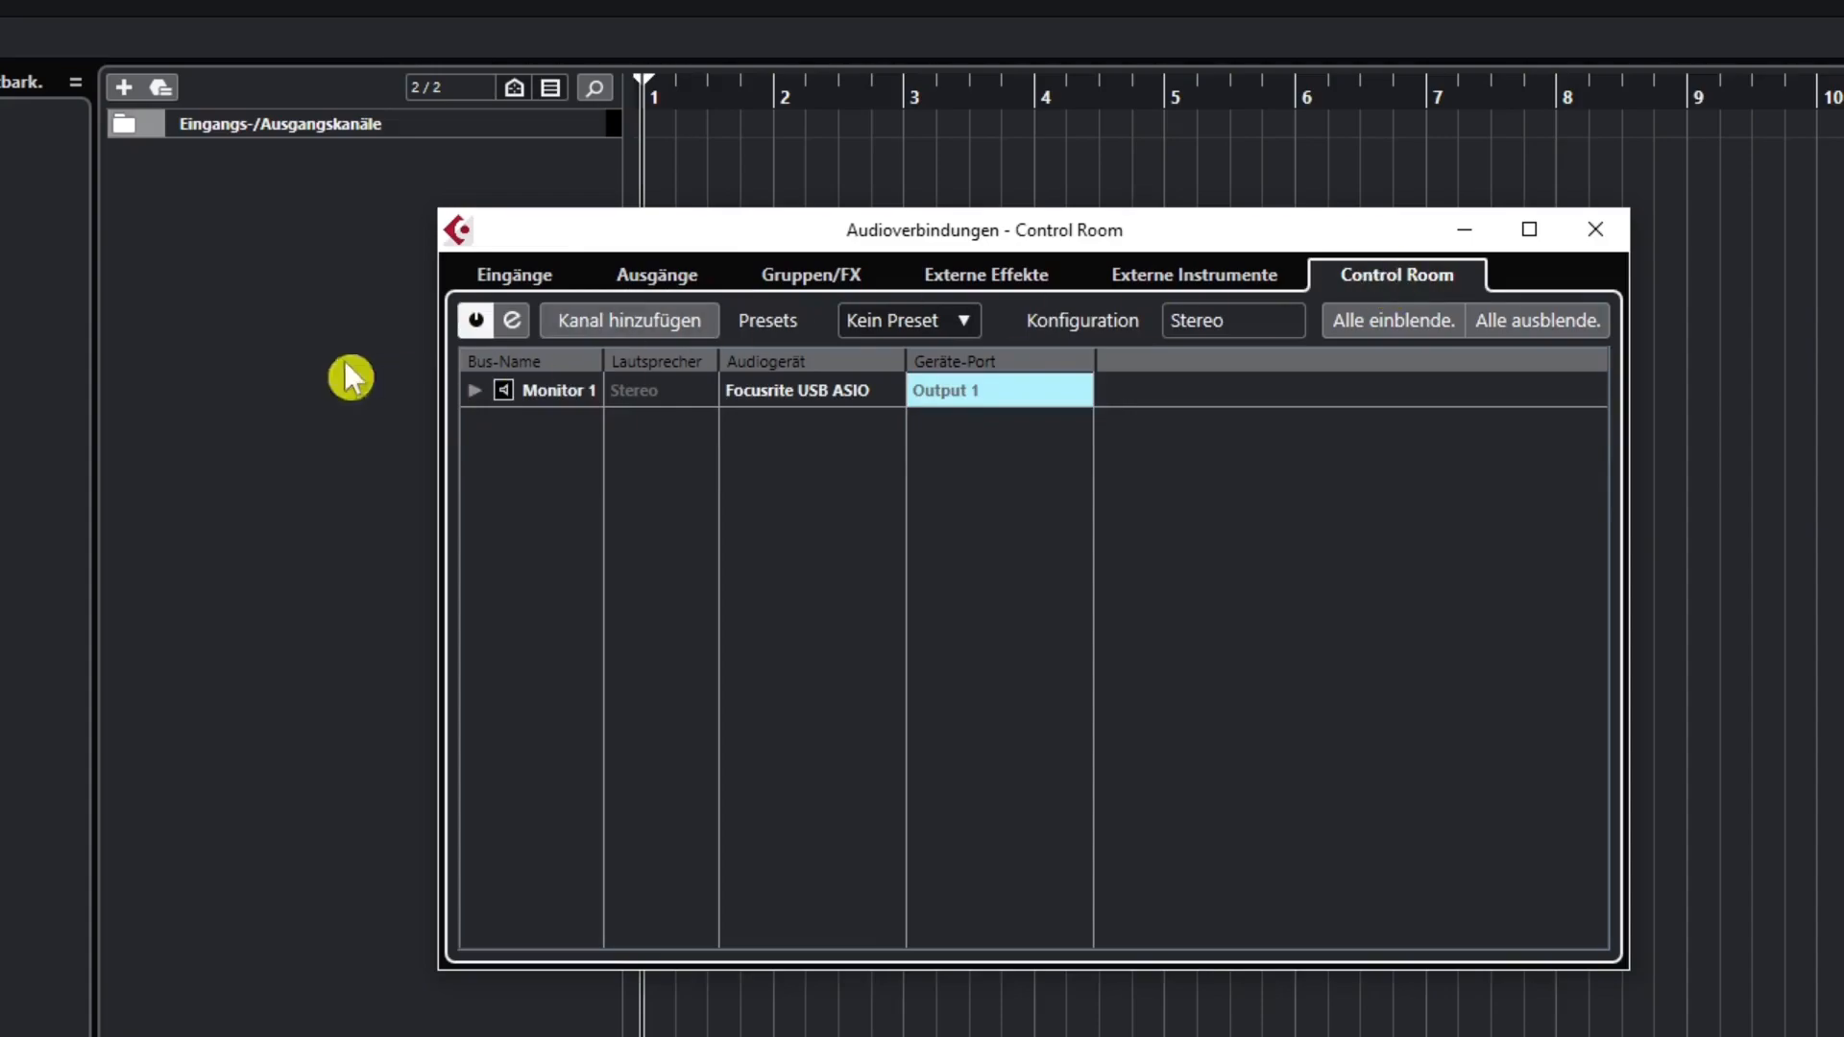
{"action": "left_click", "coordinate": [475, 390]}
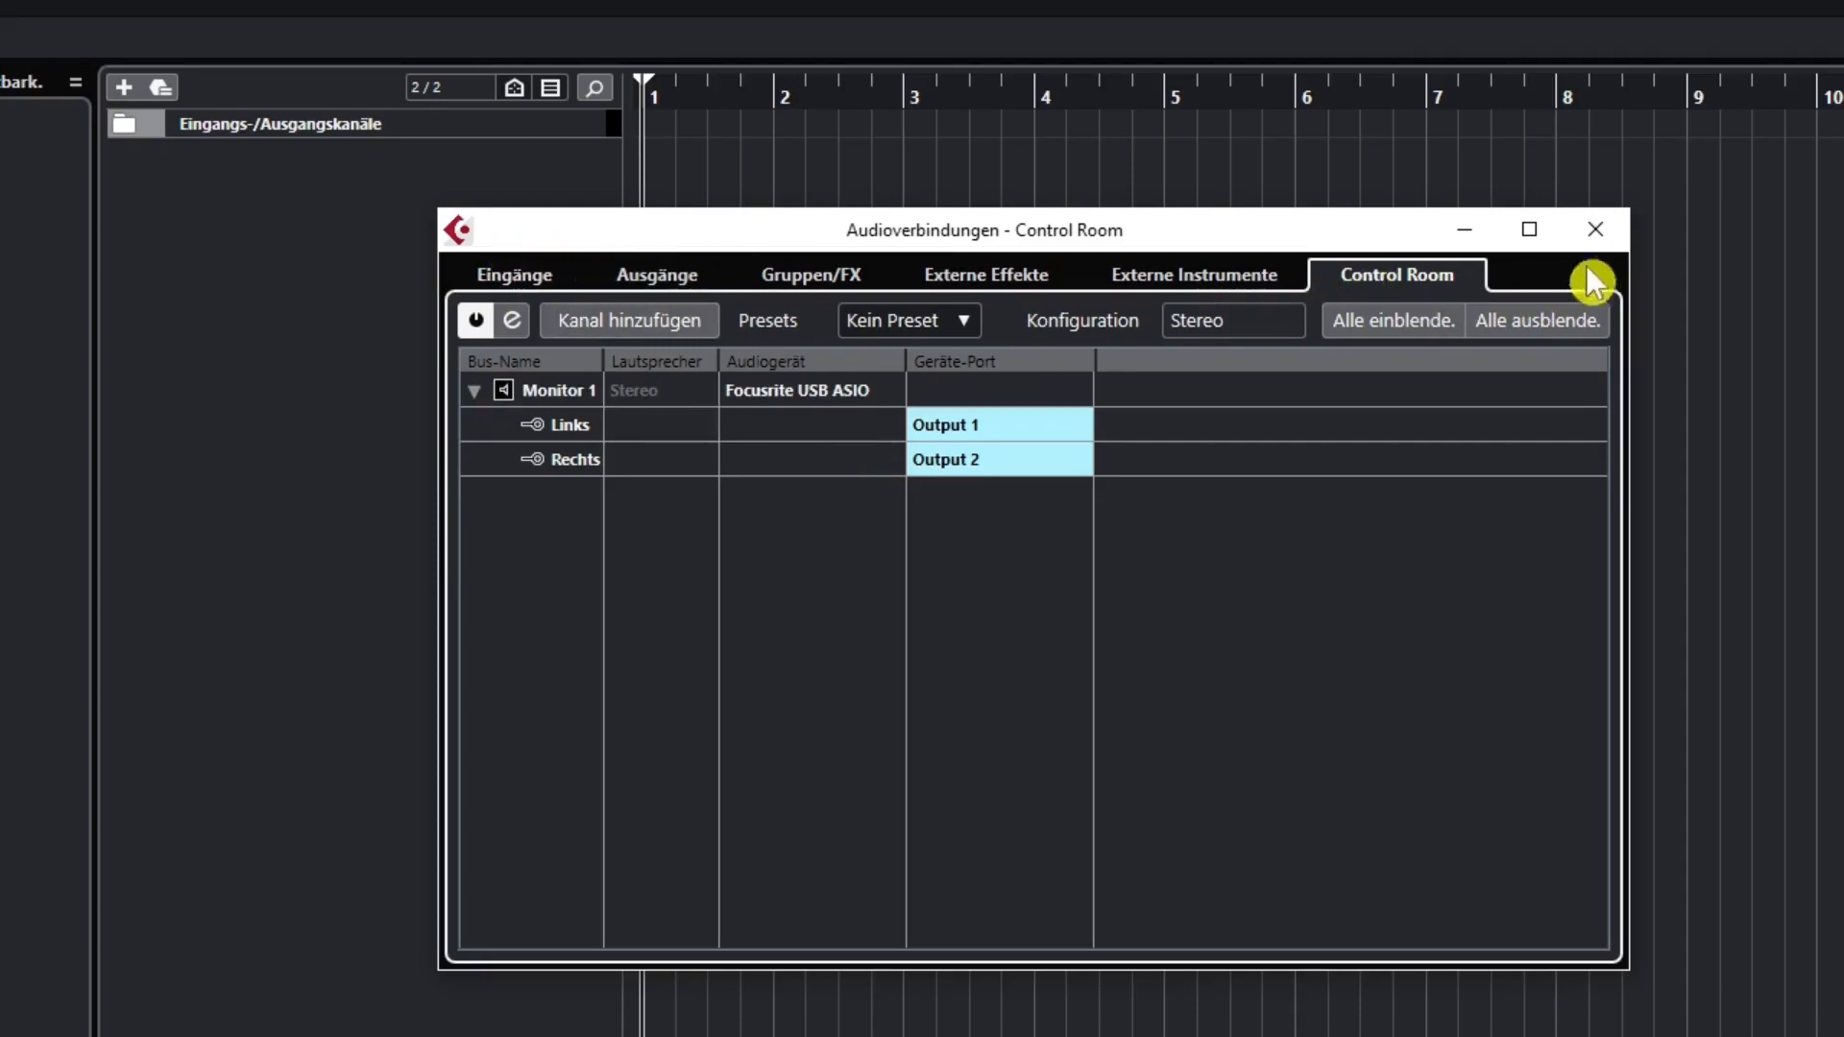
{"action": "left_click", "coordinate": [1602, 226]}
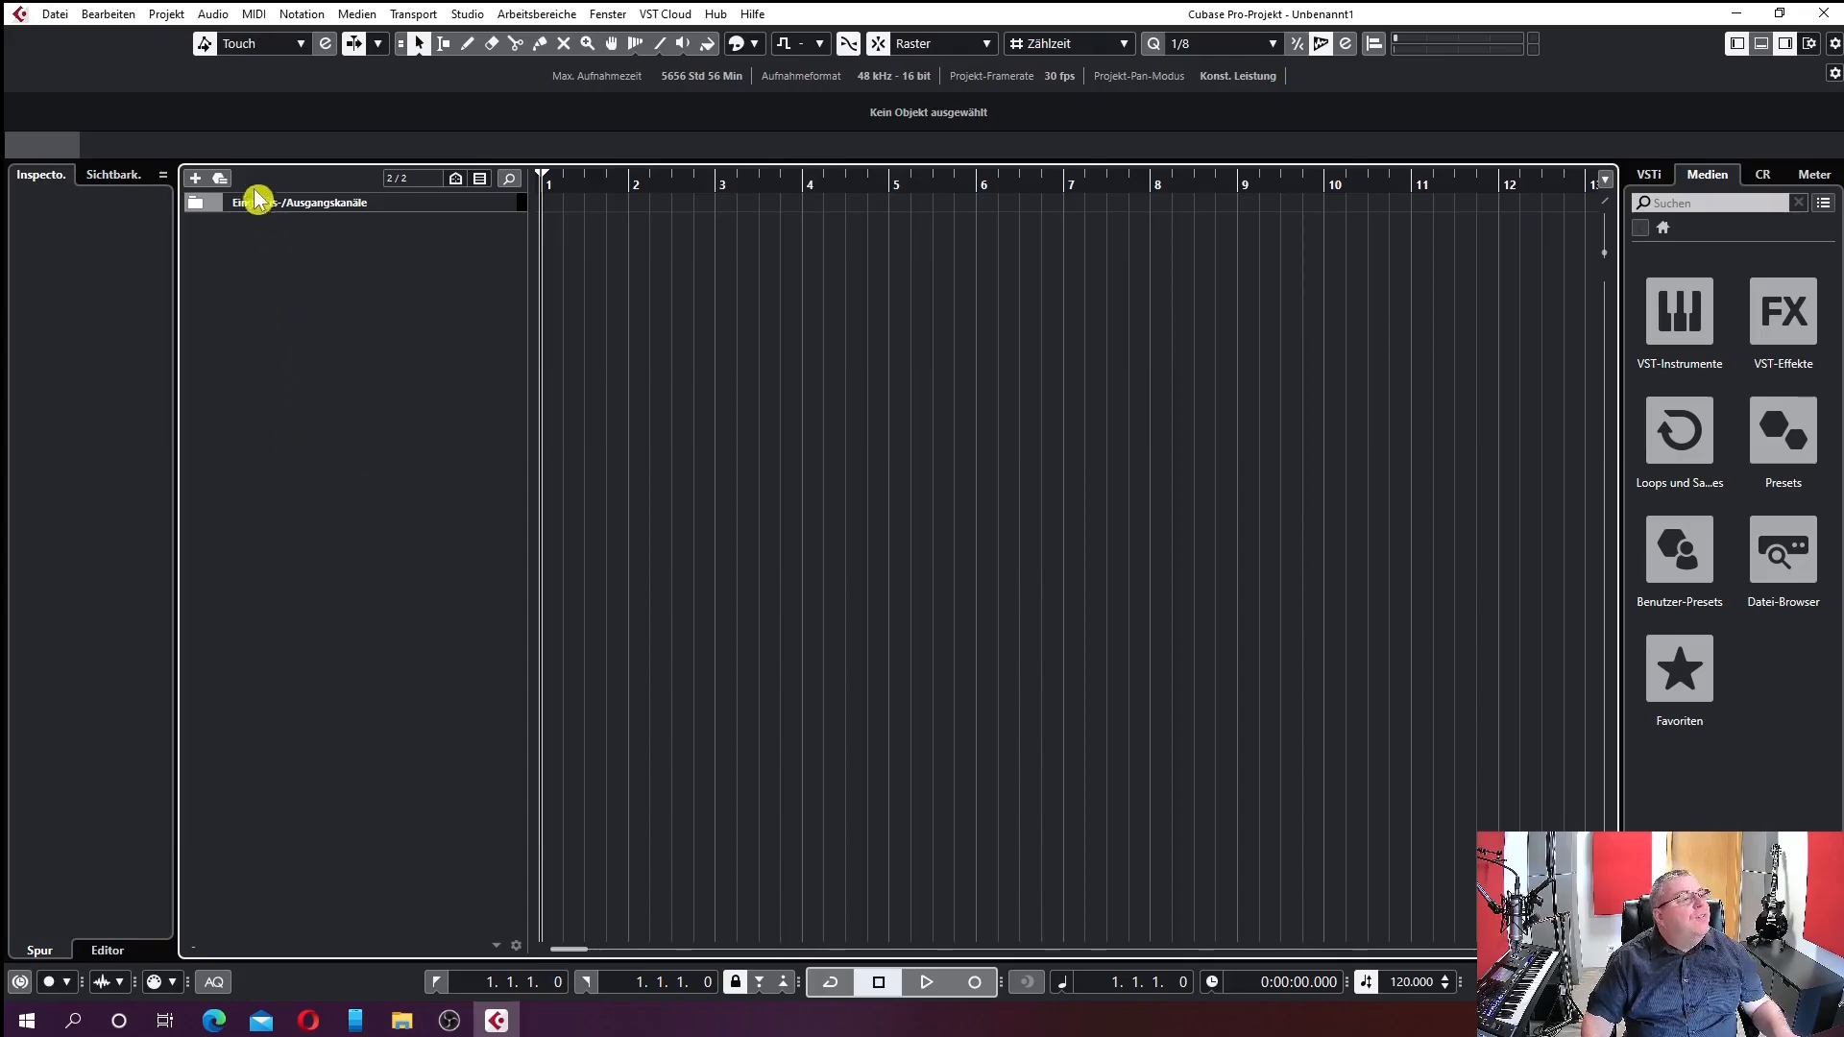
Step: Show the additional track types when adding a track, and add one MIDI track to the project
{"action": "left_click", "coordinate": [196, 179]}
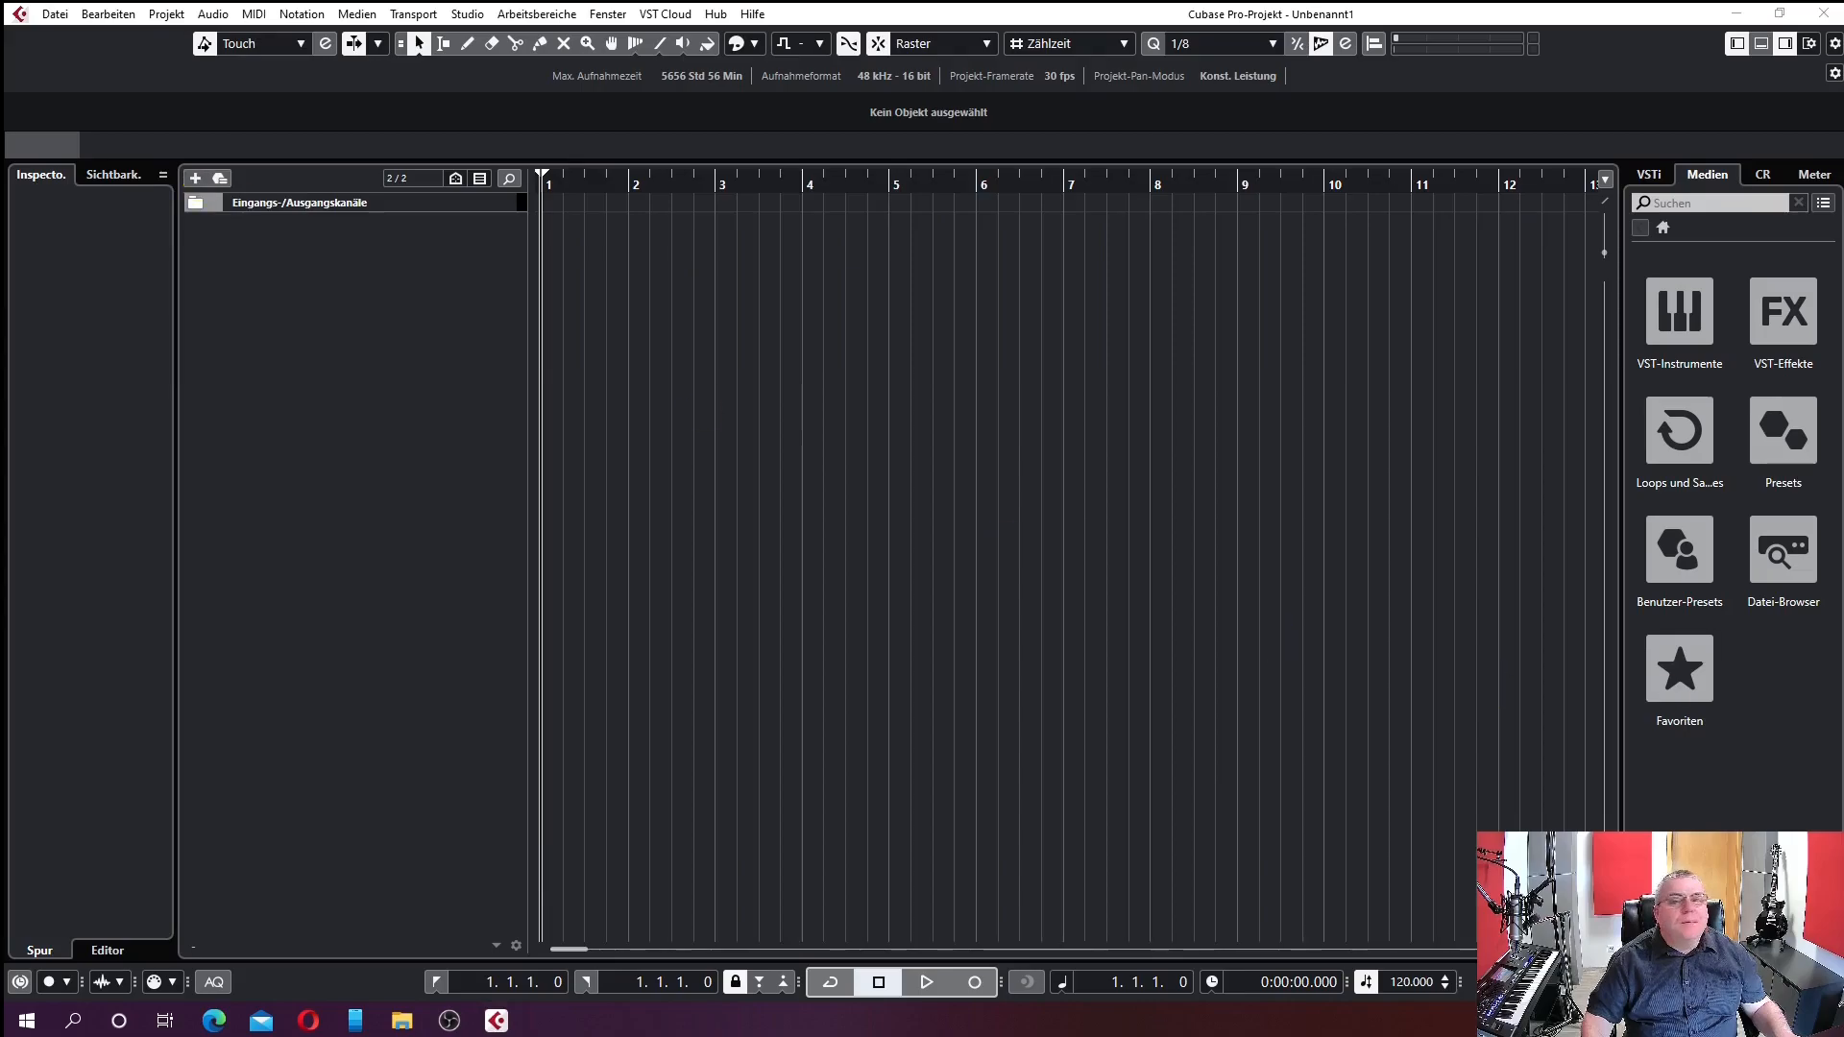
{"action": "left_click_drag", "start_coordinate": [1426, 325], "coordinate": [924, 295]}
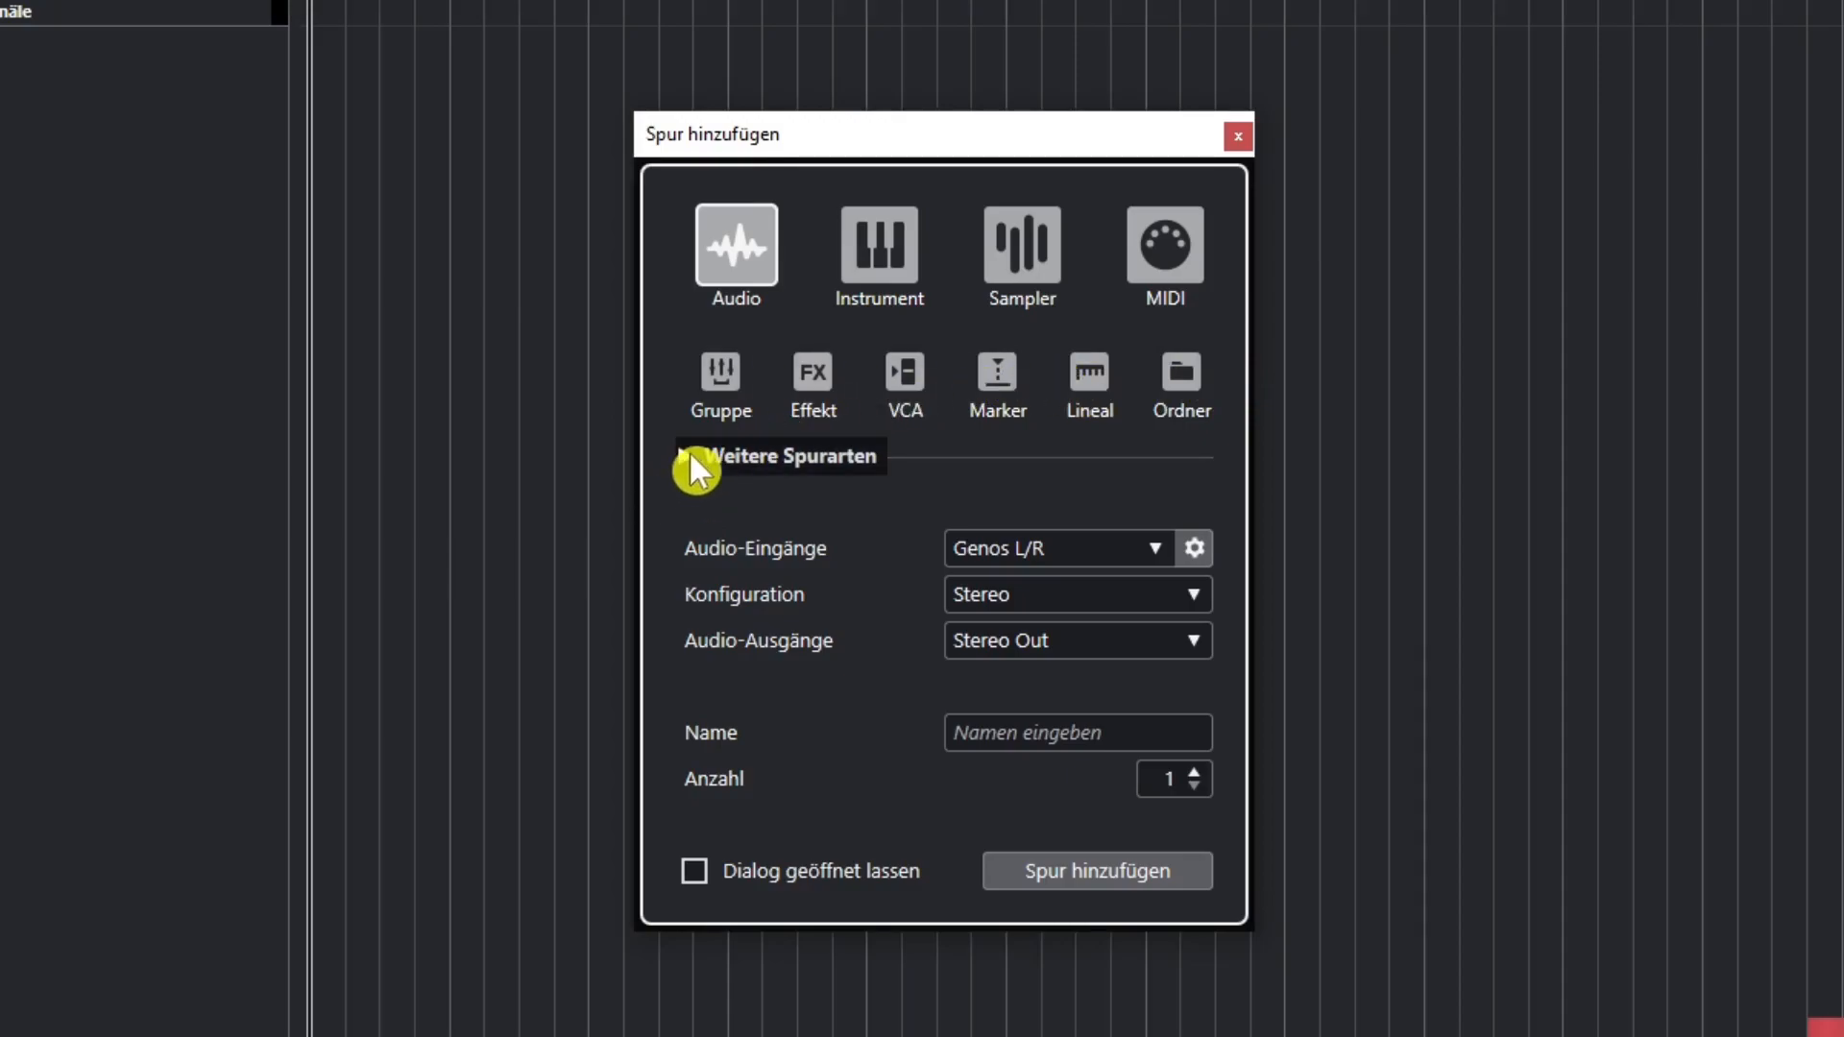
{"action": "left_click", "coordinate": [689, 455]}
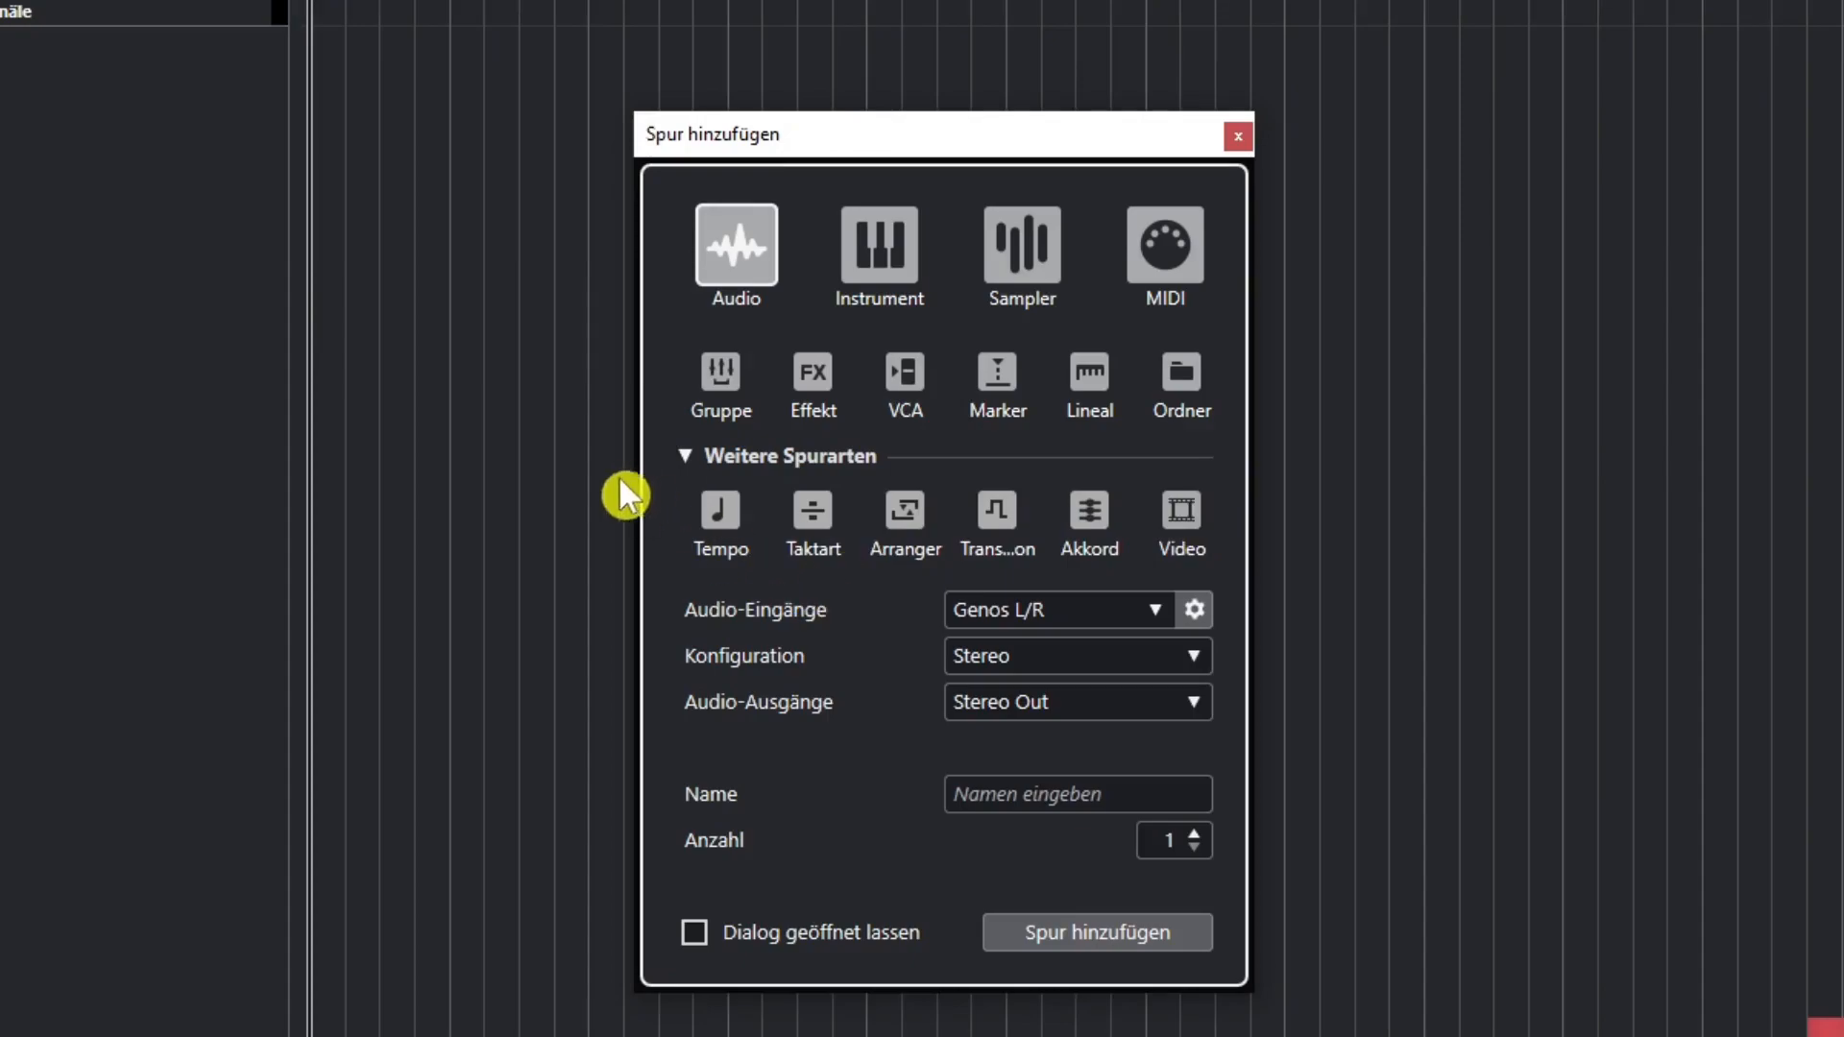
{"action": "left_click", "coordinate": [1162, 258]}
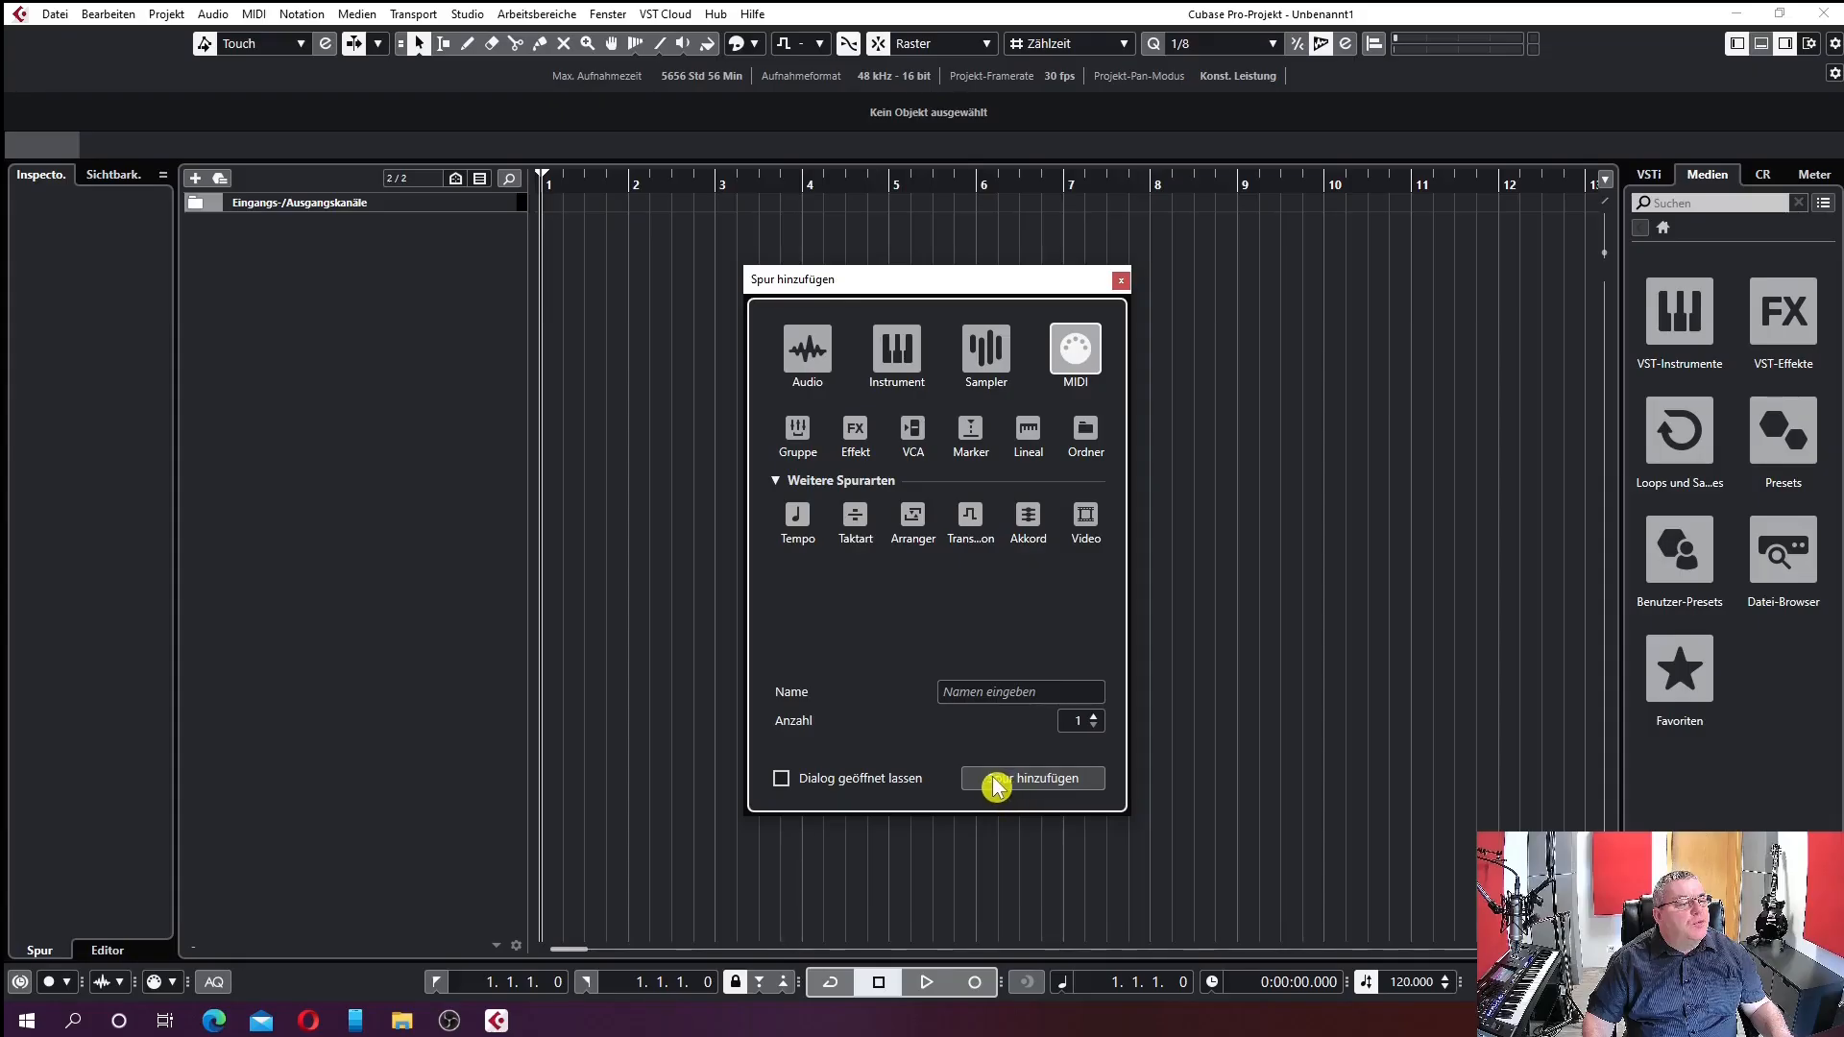
{"action": "left_click", "coordinate": [996, 786]}
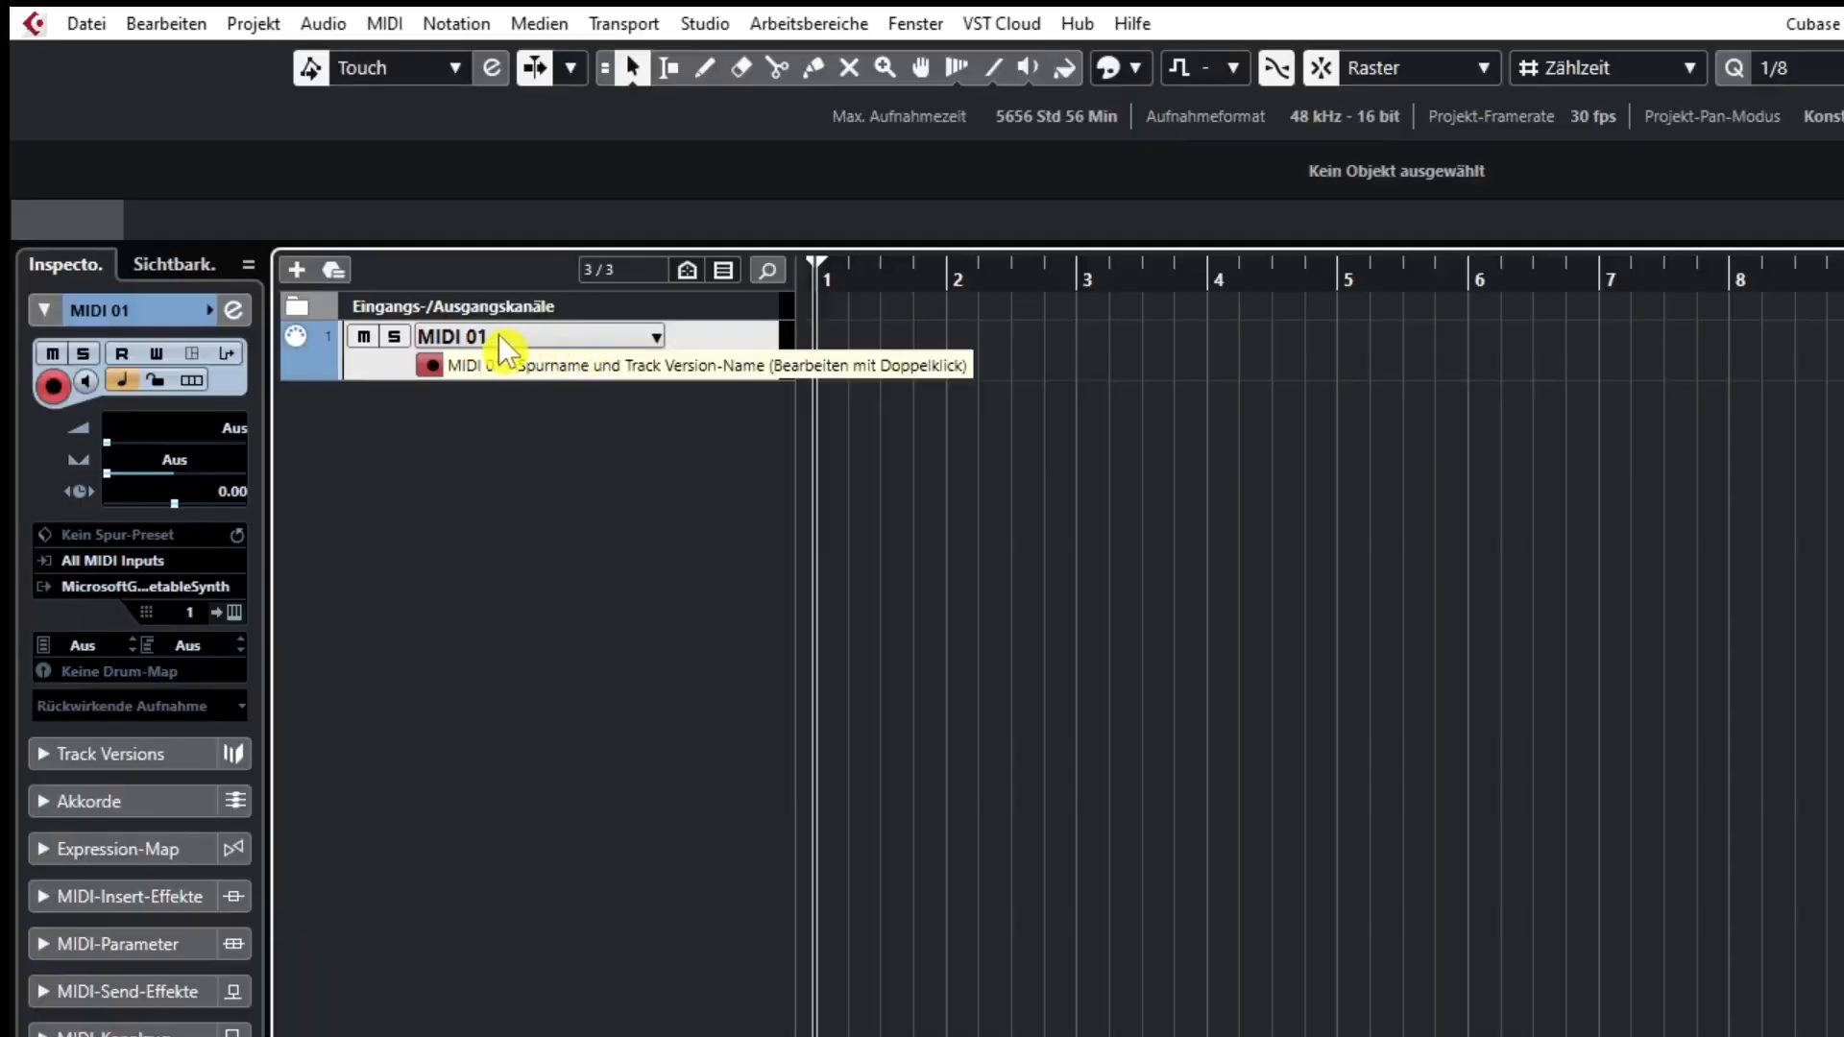
Step: Rename the new MIDI track as Strings
{"action": "double_click", "coordinate": [588, 348]}
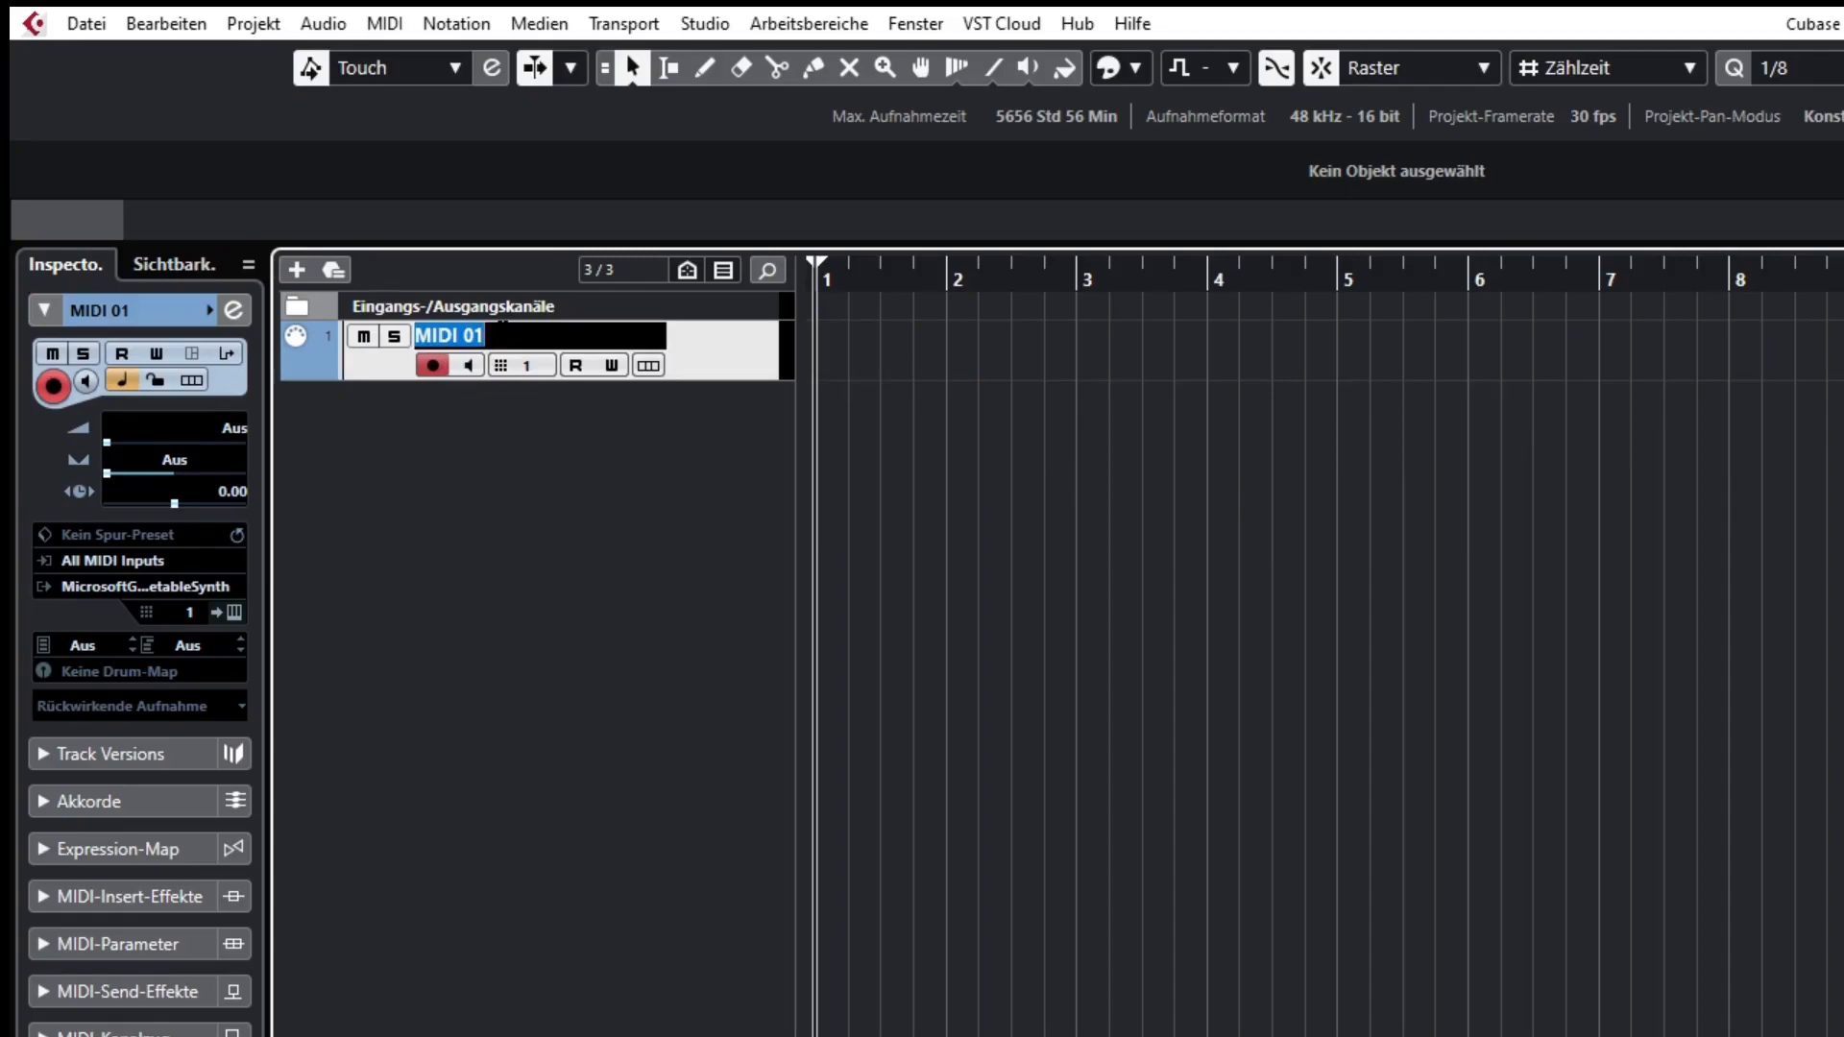
{"action": "type", "text": "Strings"}
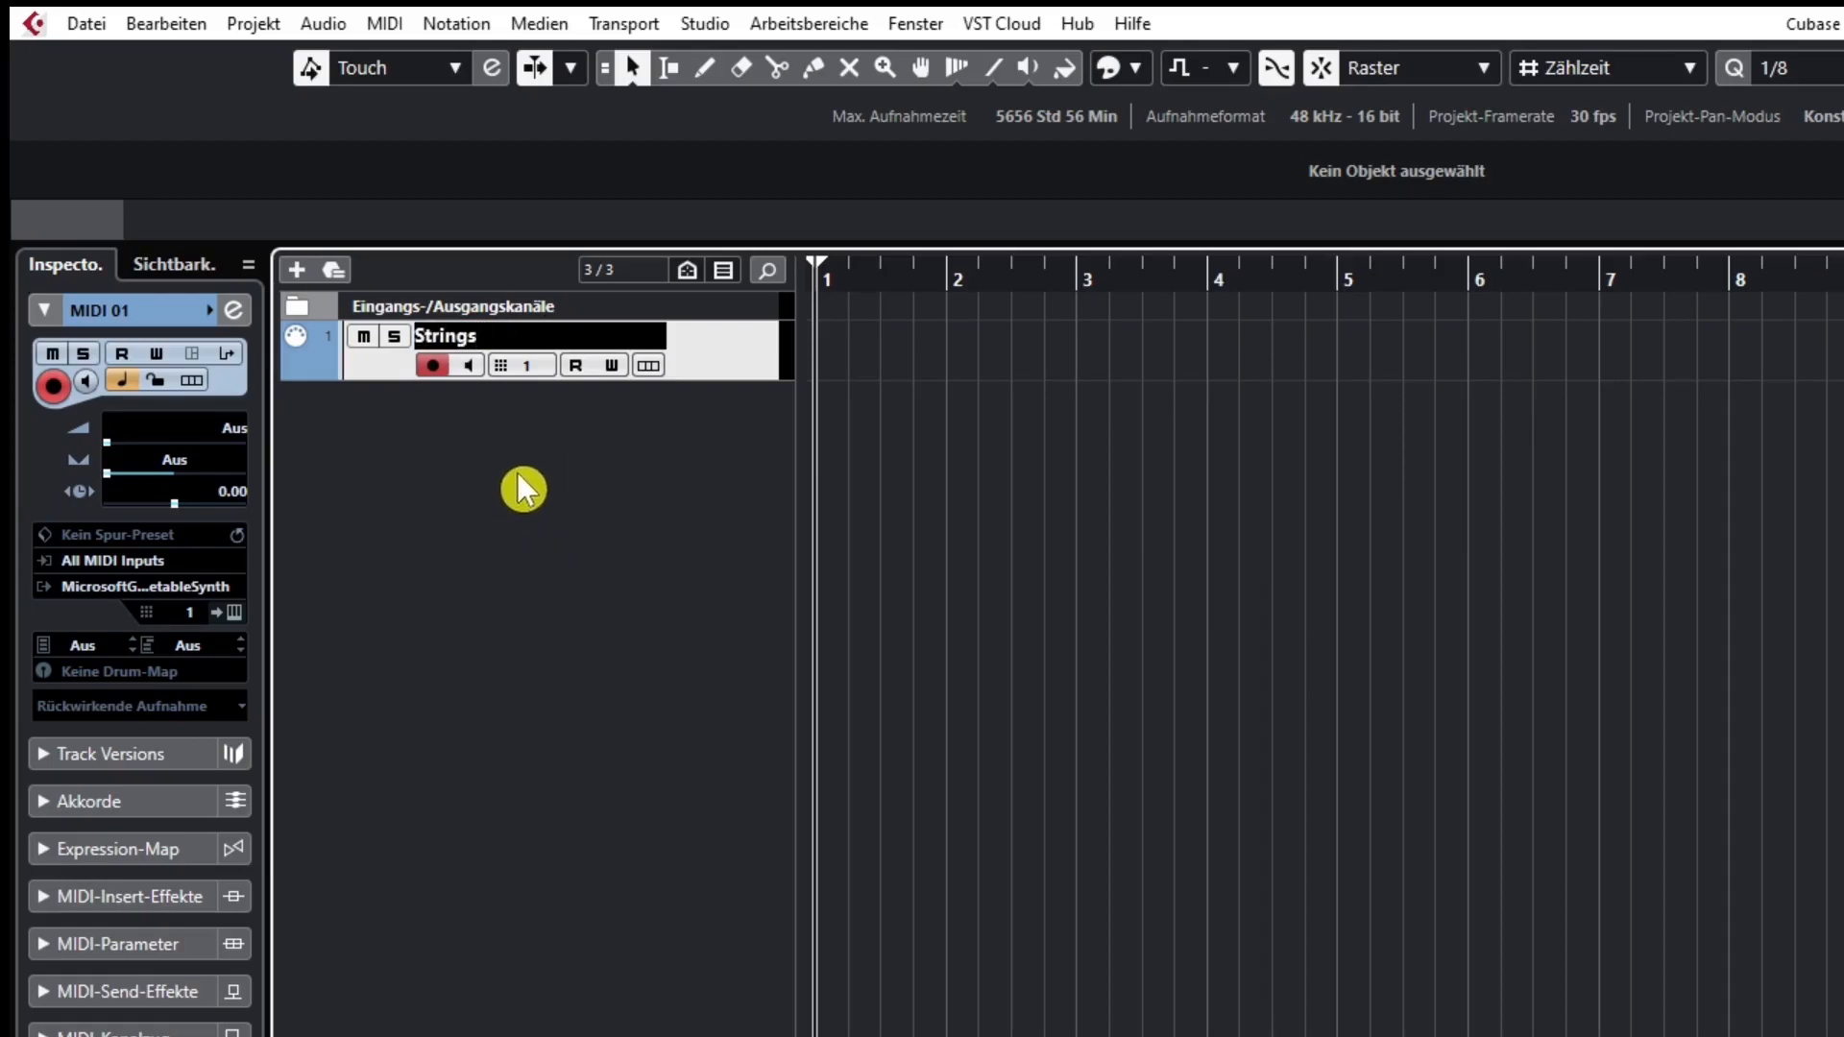
{"action": "key", "text": "Return"}
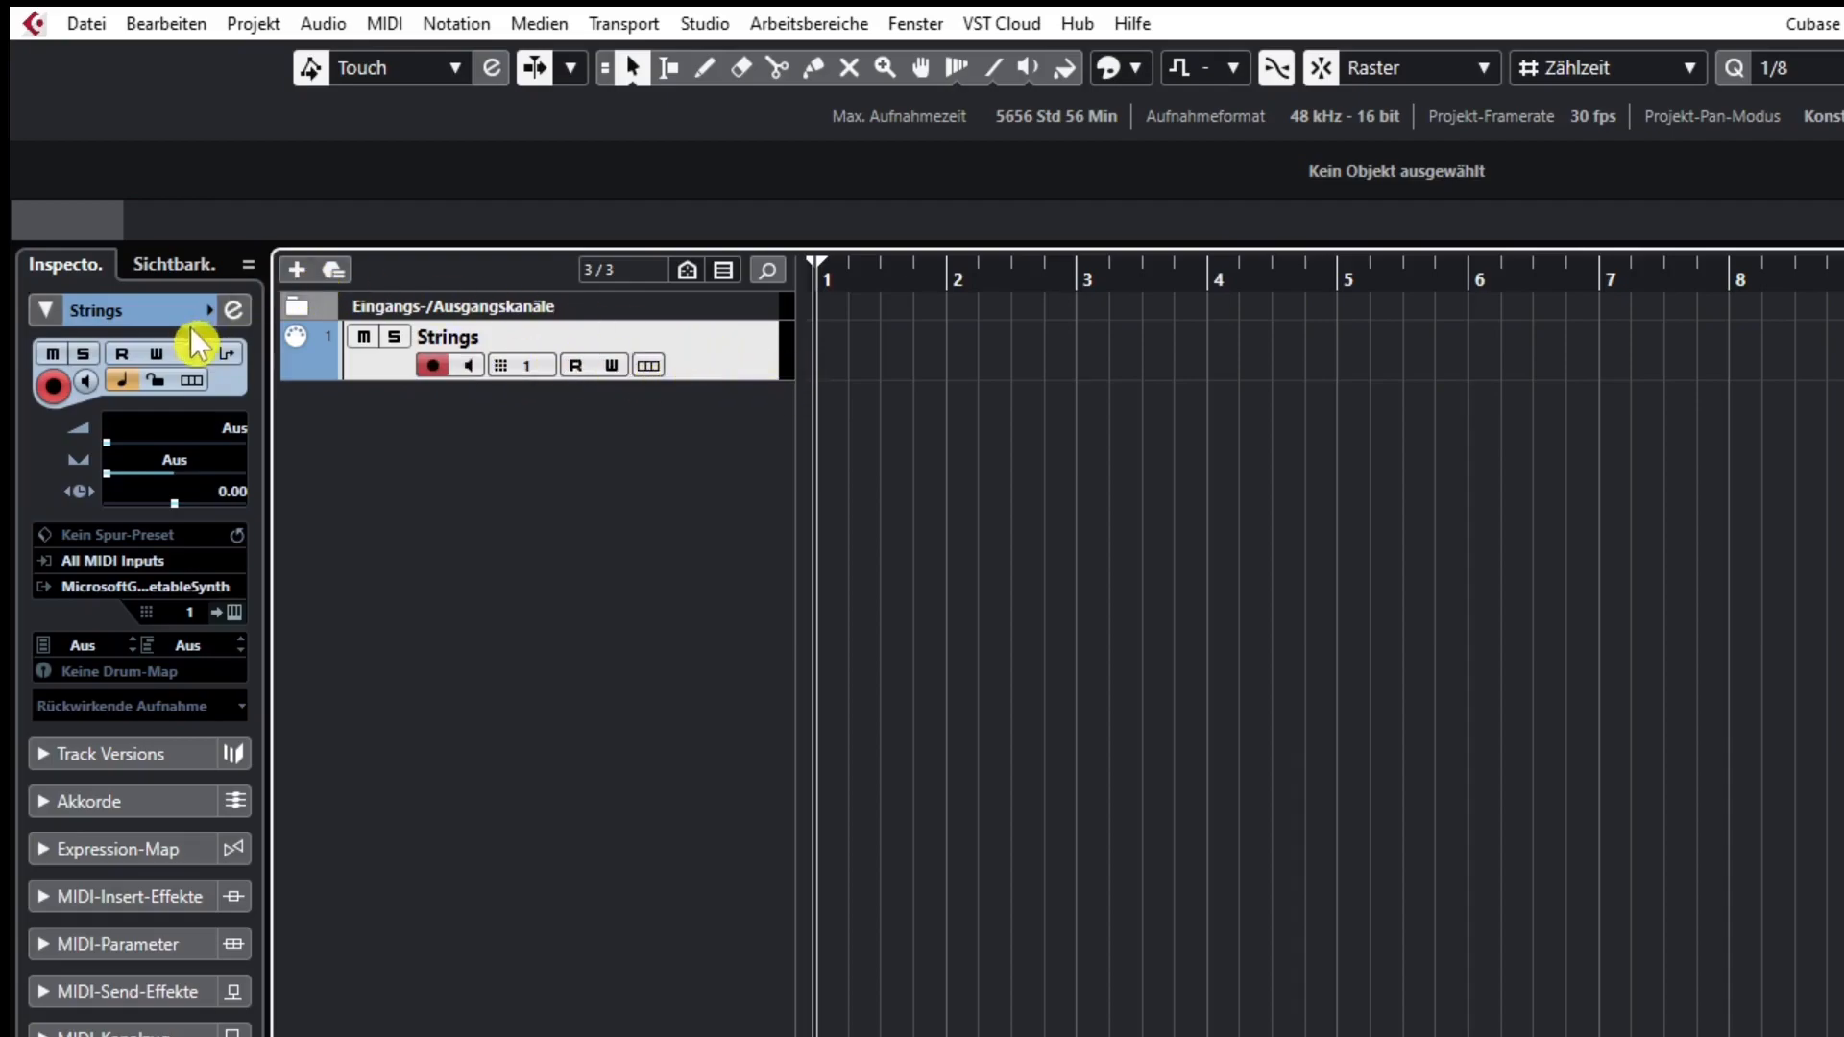
Step: Set the Strings track's color to magenta and dismiss the color palette
{"action": "left_click", "coordinate": [211, 315]}
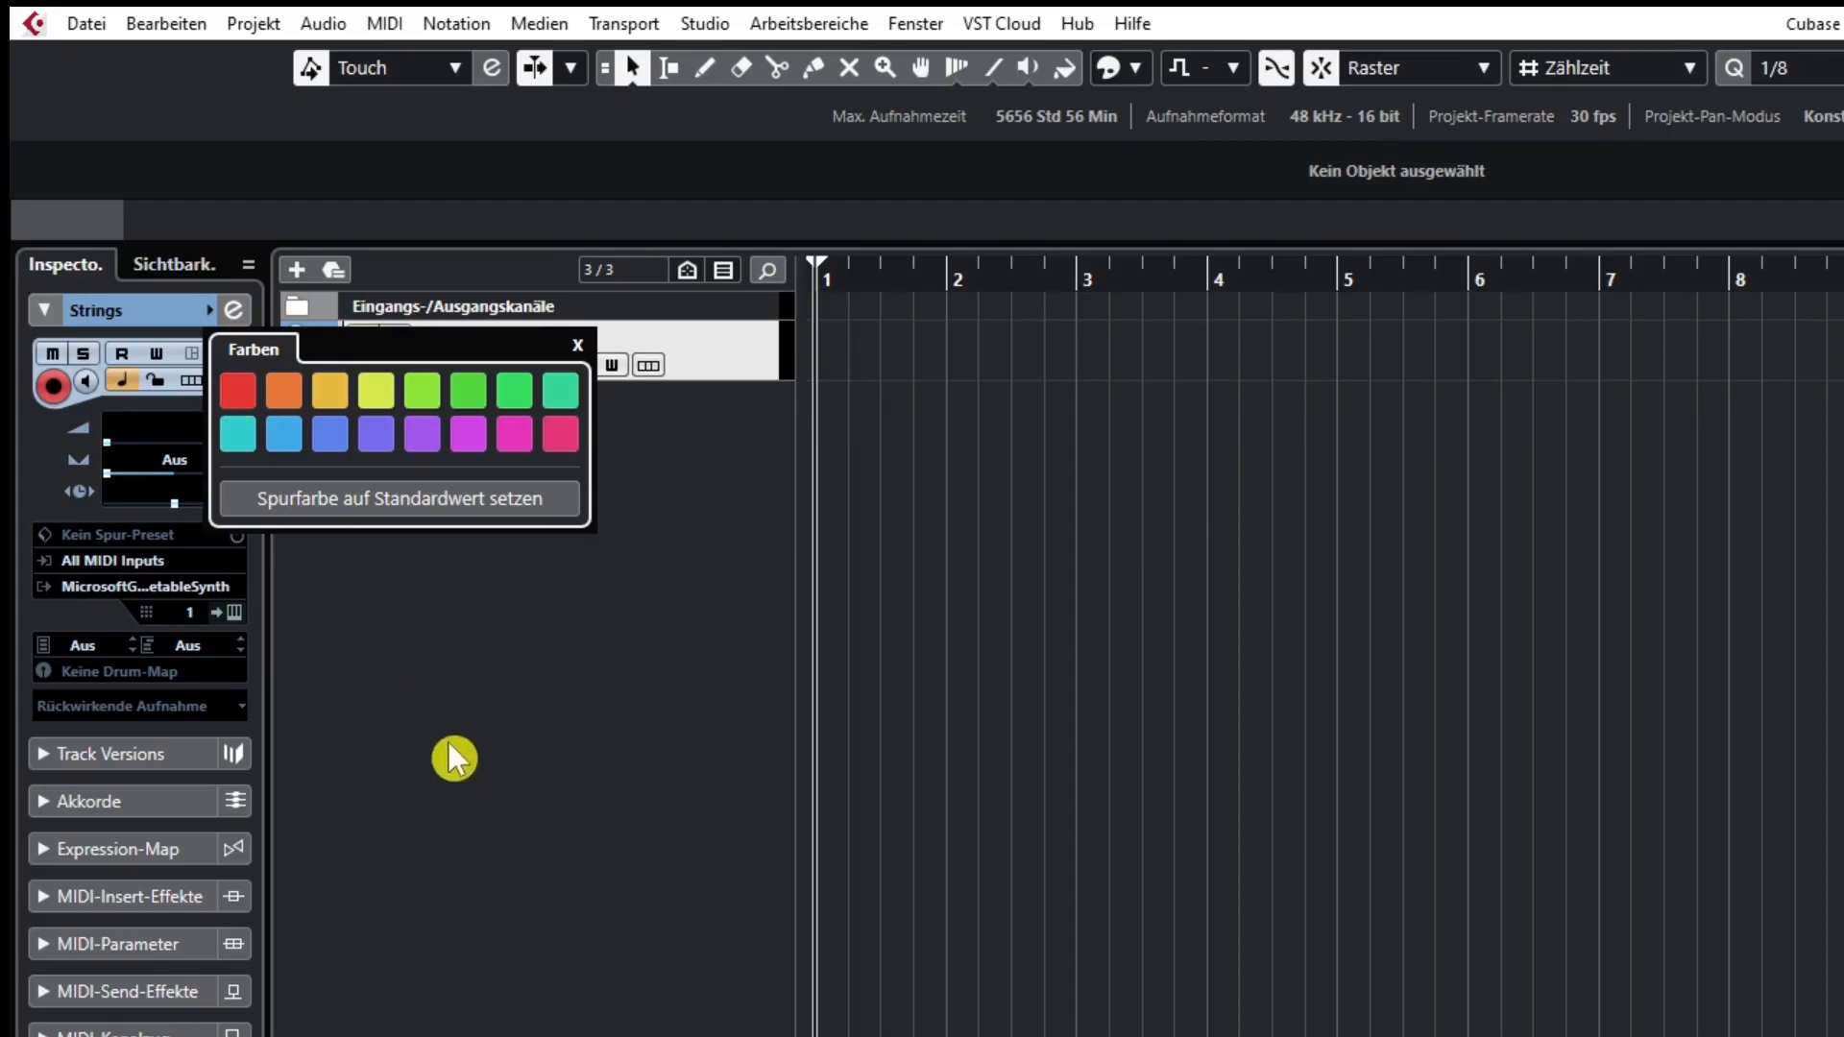
{"action": "left_click", "coordinate": [467, 440]}
{"action": "left_click", "coordinate": [544, 745]}
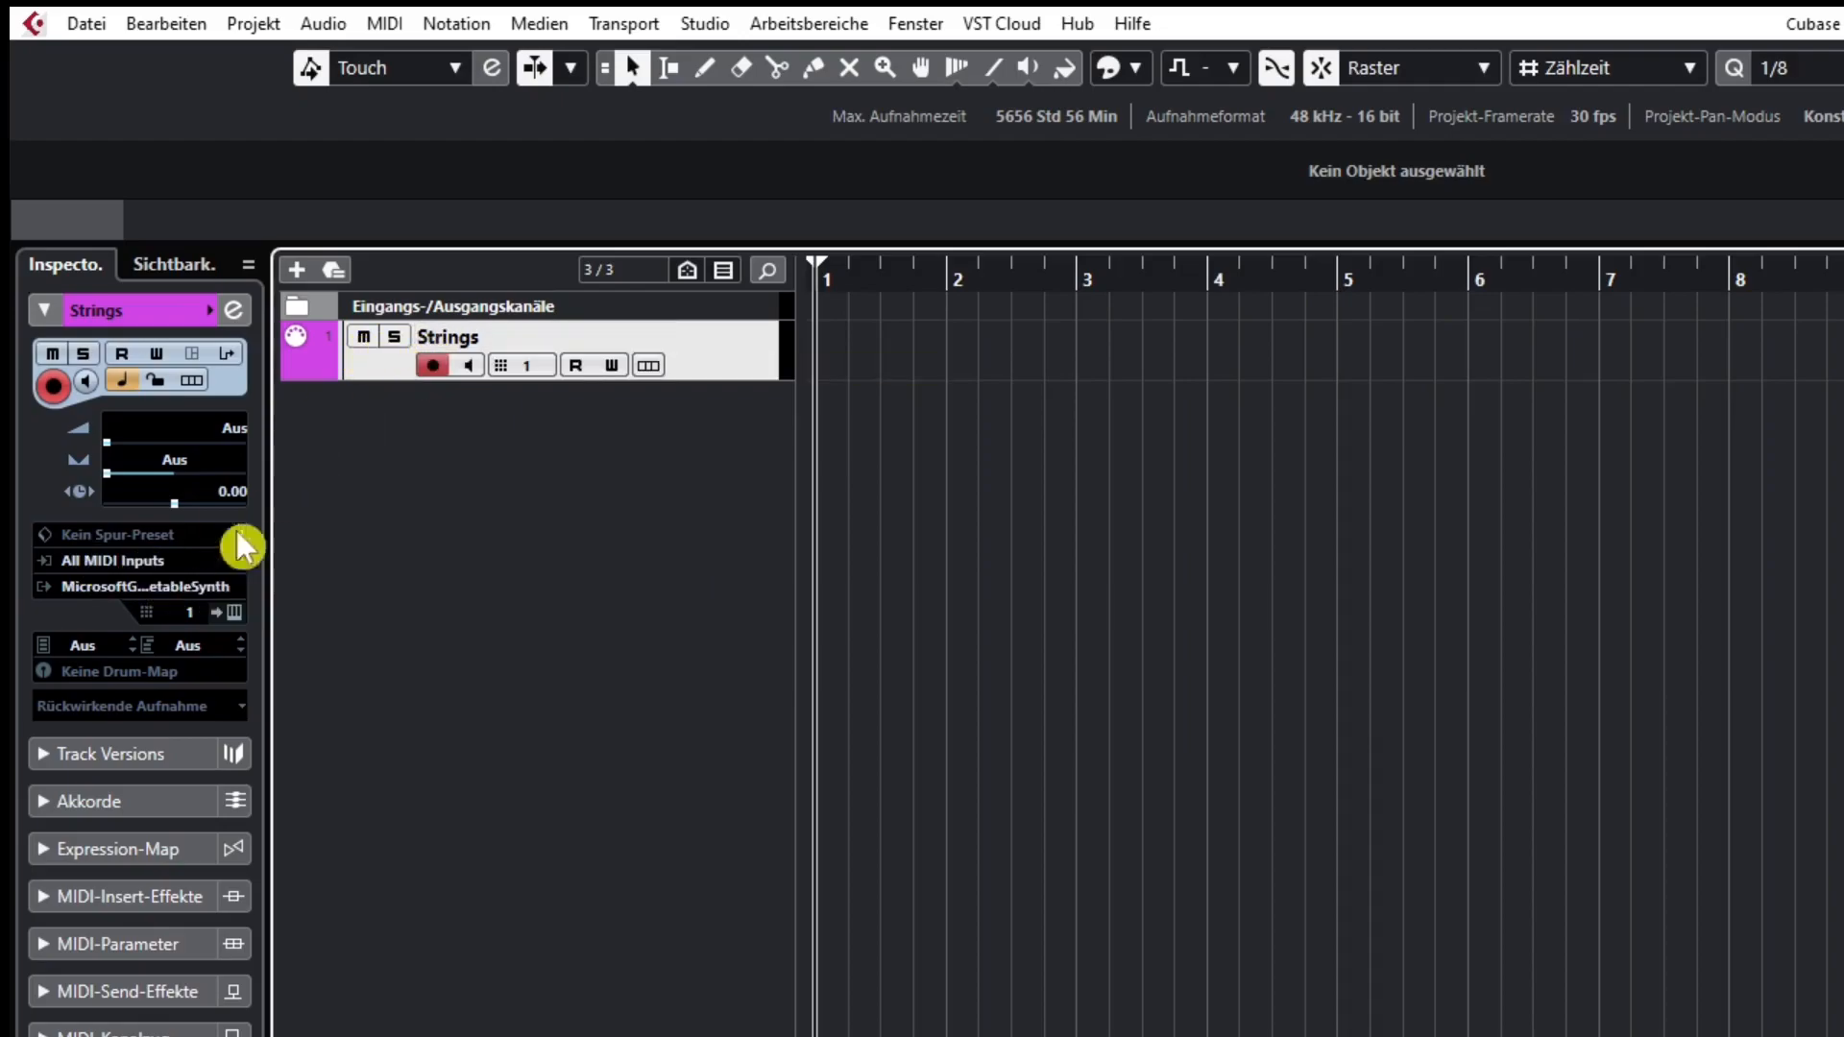
Step: Set both the MIDI input and the MIDI output of the Strings track to Digital Workstation-1
{"action": "left_click", "coordinate": [185, 563]}
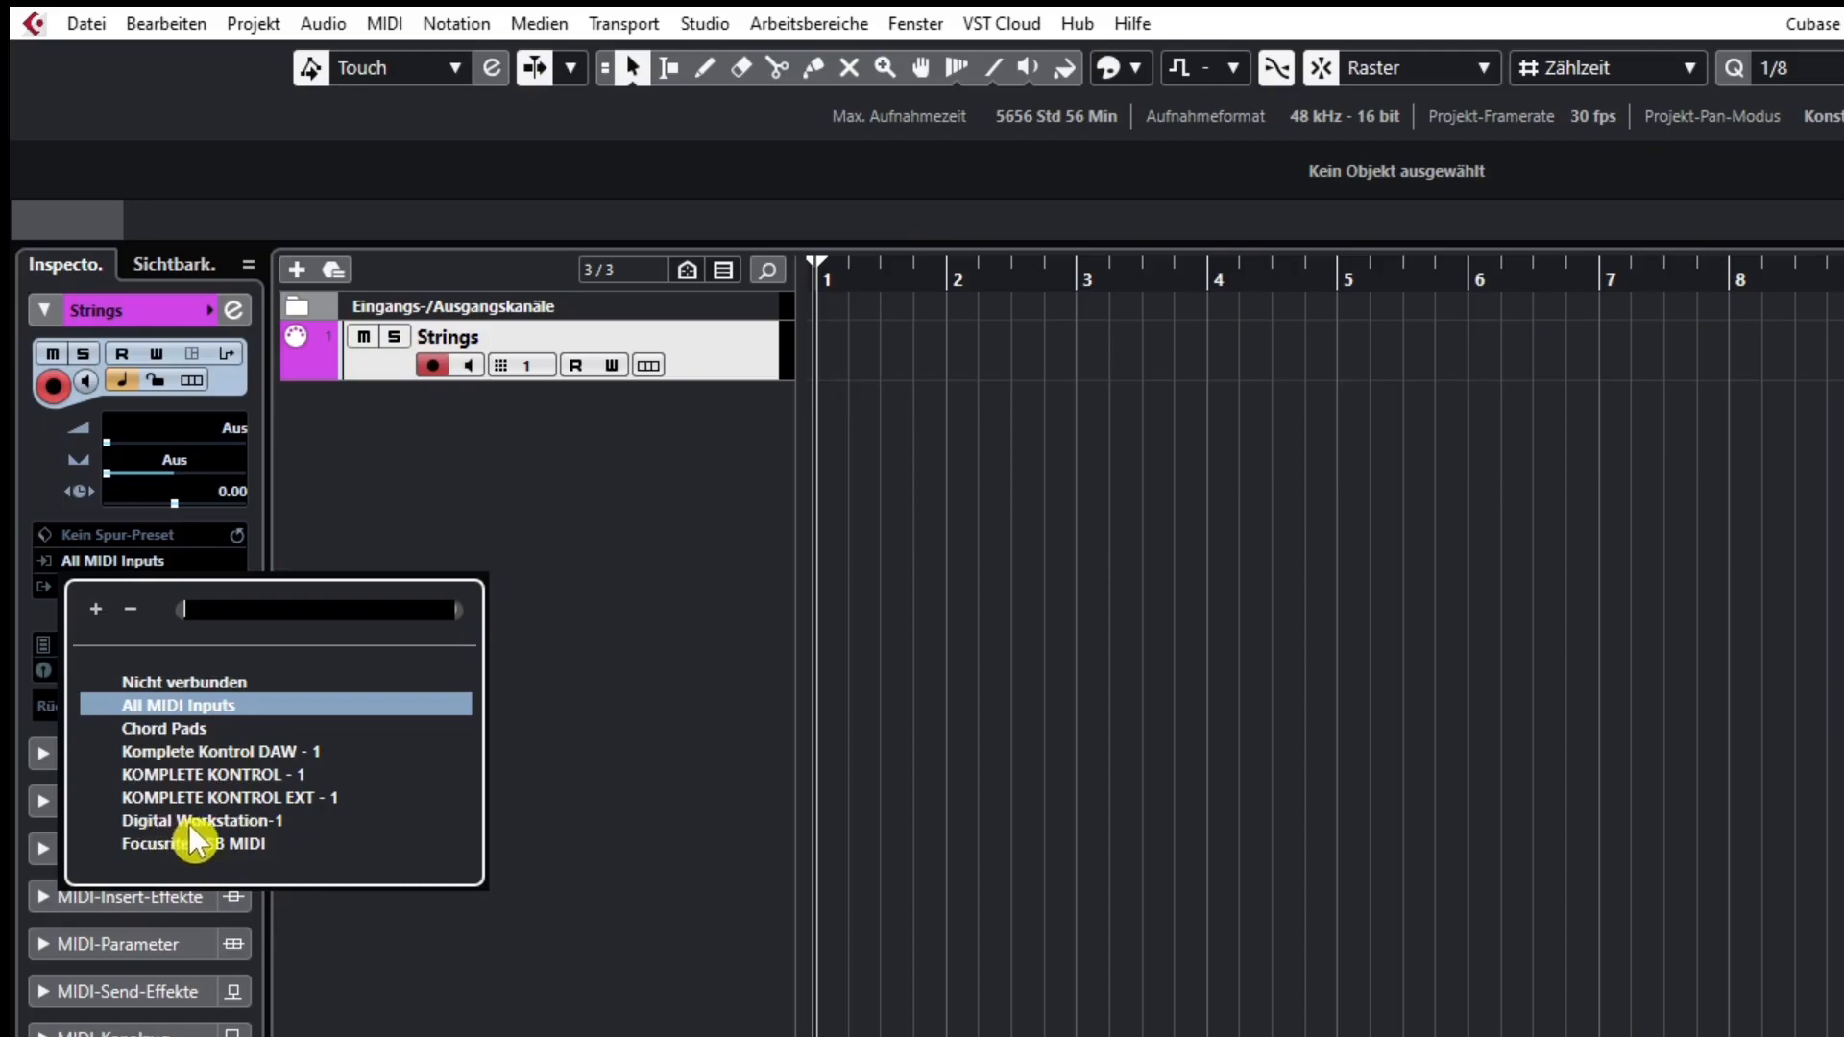
{"action": "left_click", "coordinate": [247, 822]}
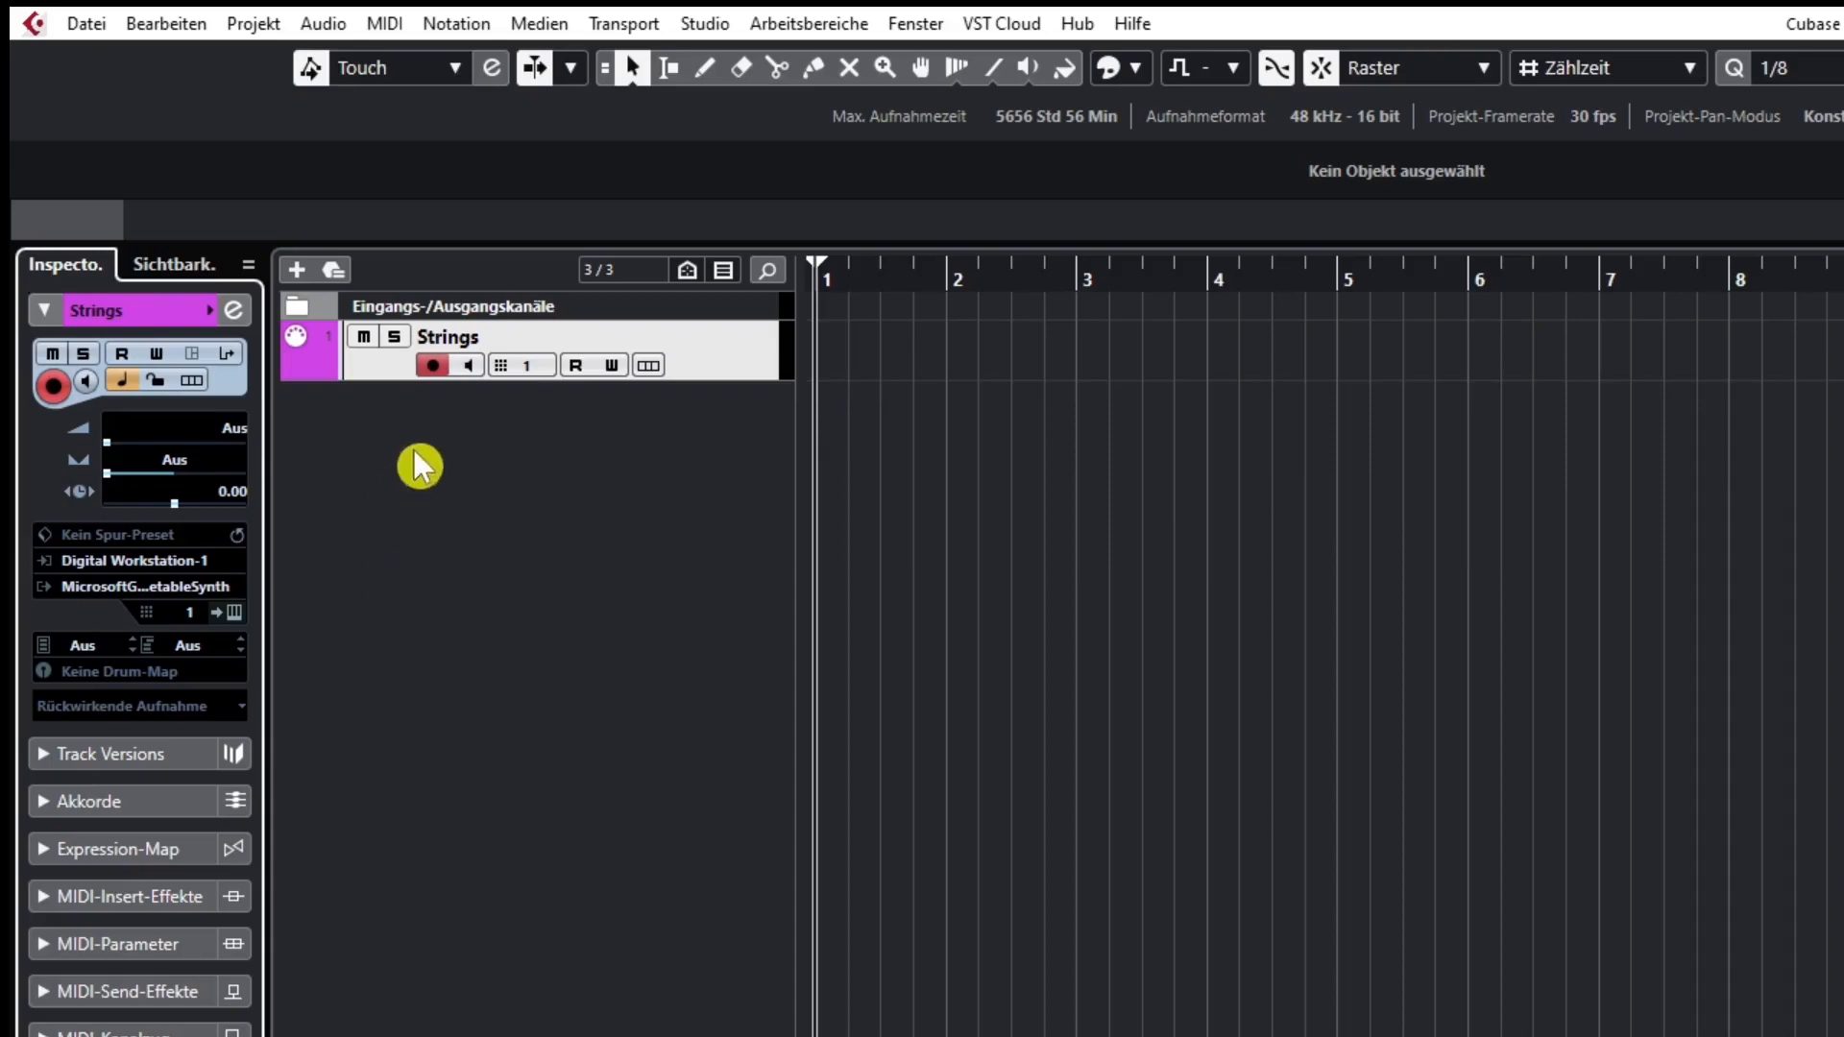
{"action": "left_click", "coordinate": [103, 589]}
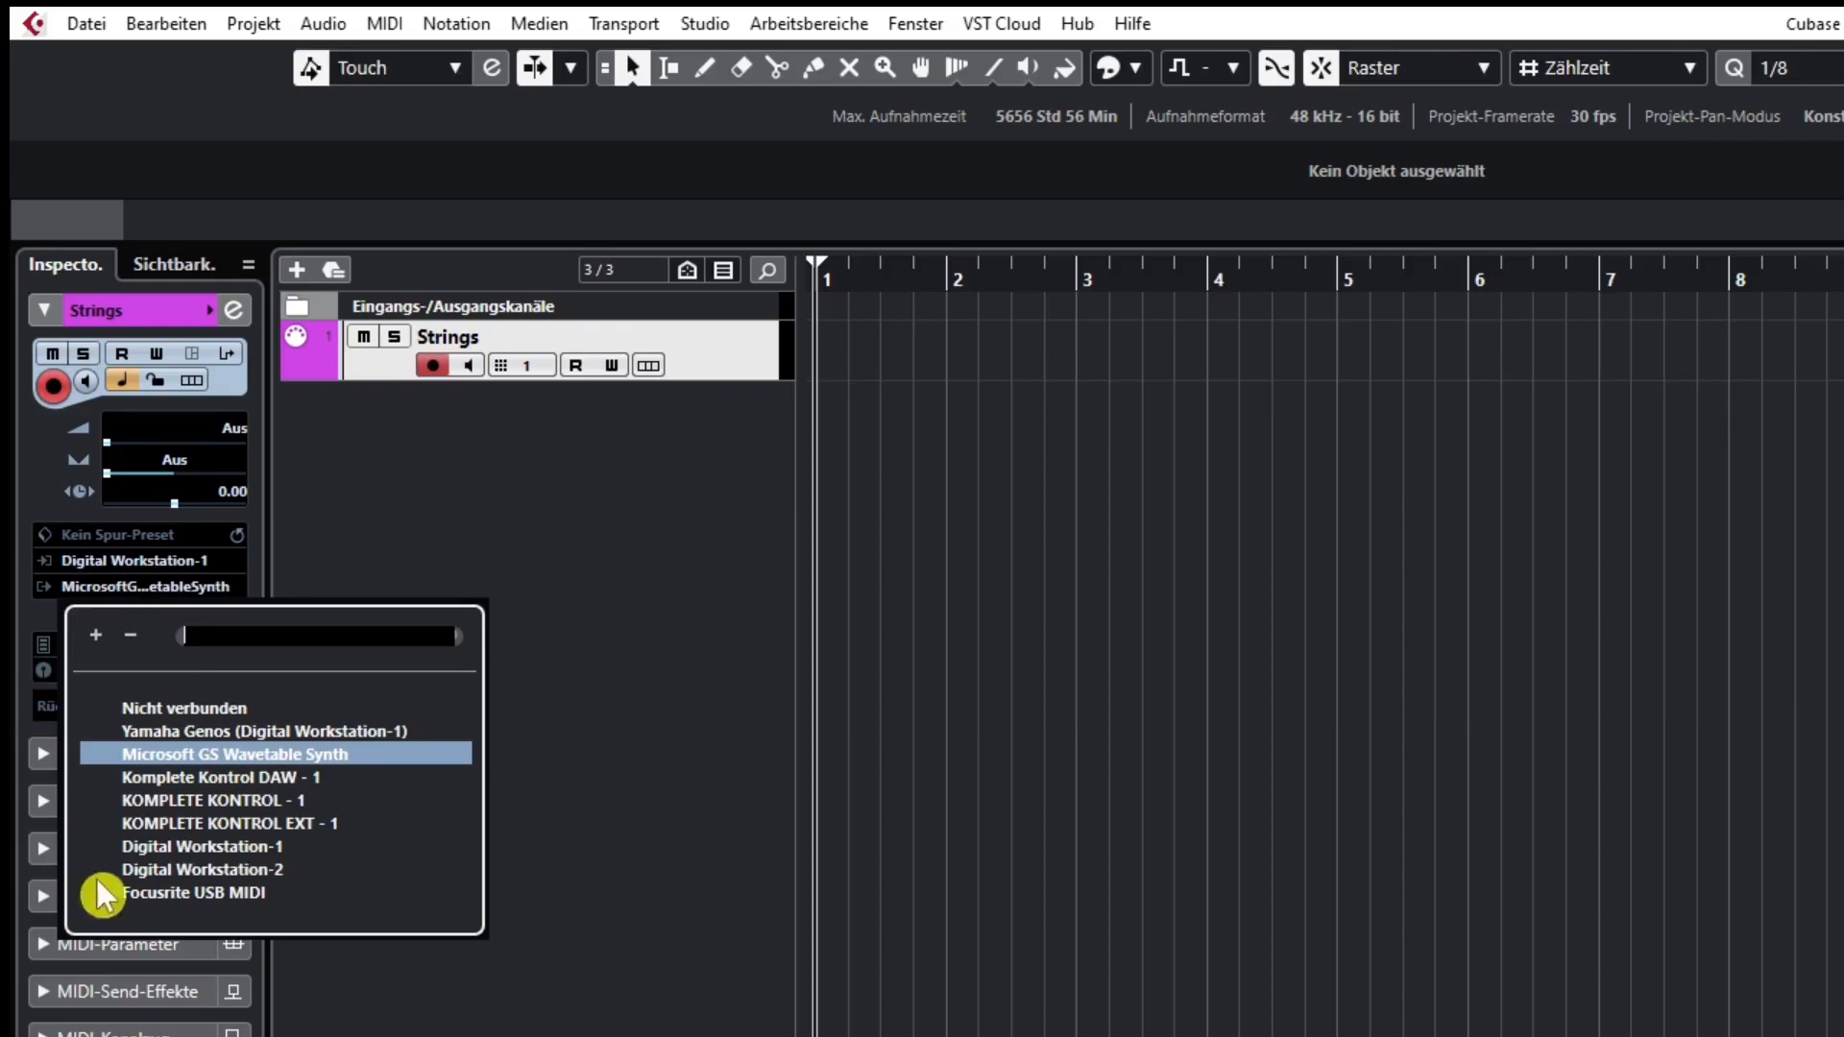
{"action": "left_click", "coordinate": [180, 847]}
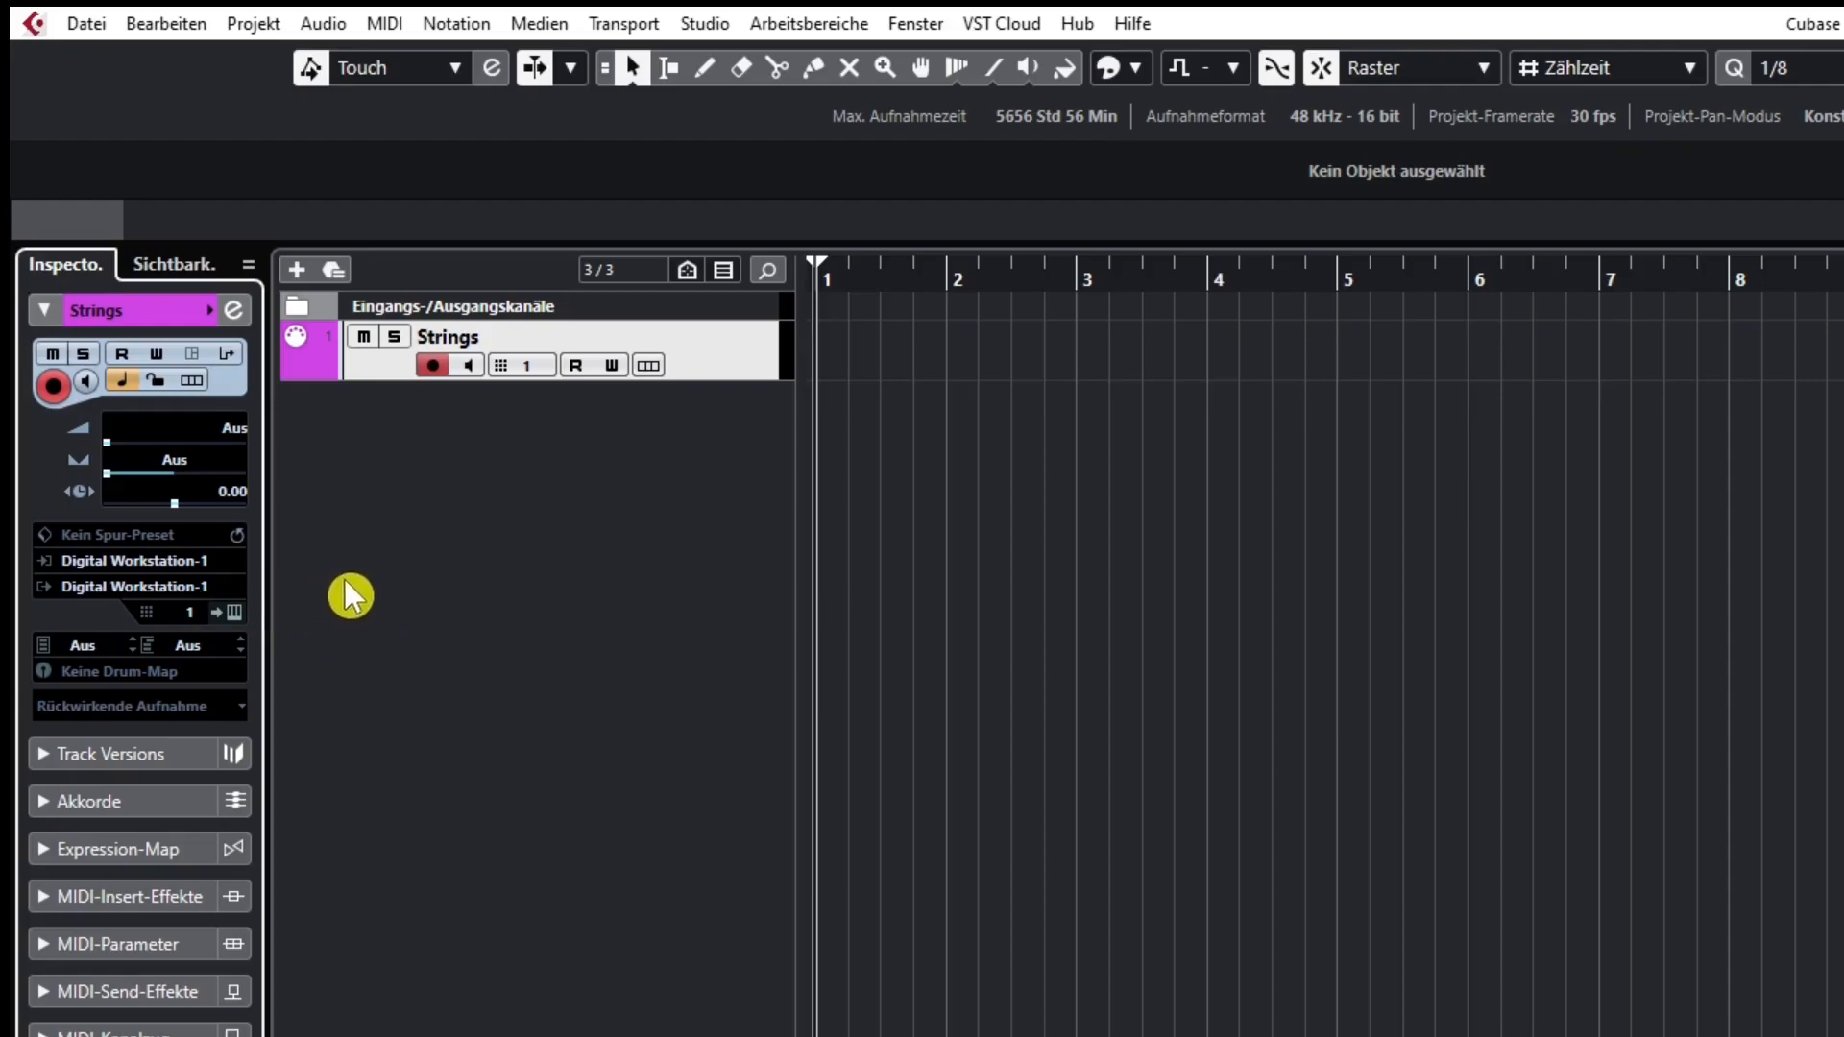
Step: Look through the Track Versions, Akkorde and Expression-Map sections in the Strings track's Inspector
{"action": "left_click", "coordinate": [48, 755]}
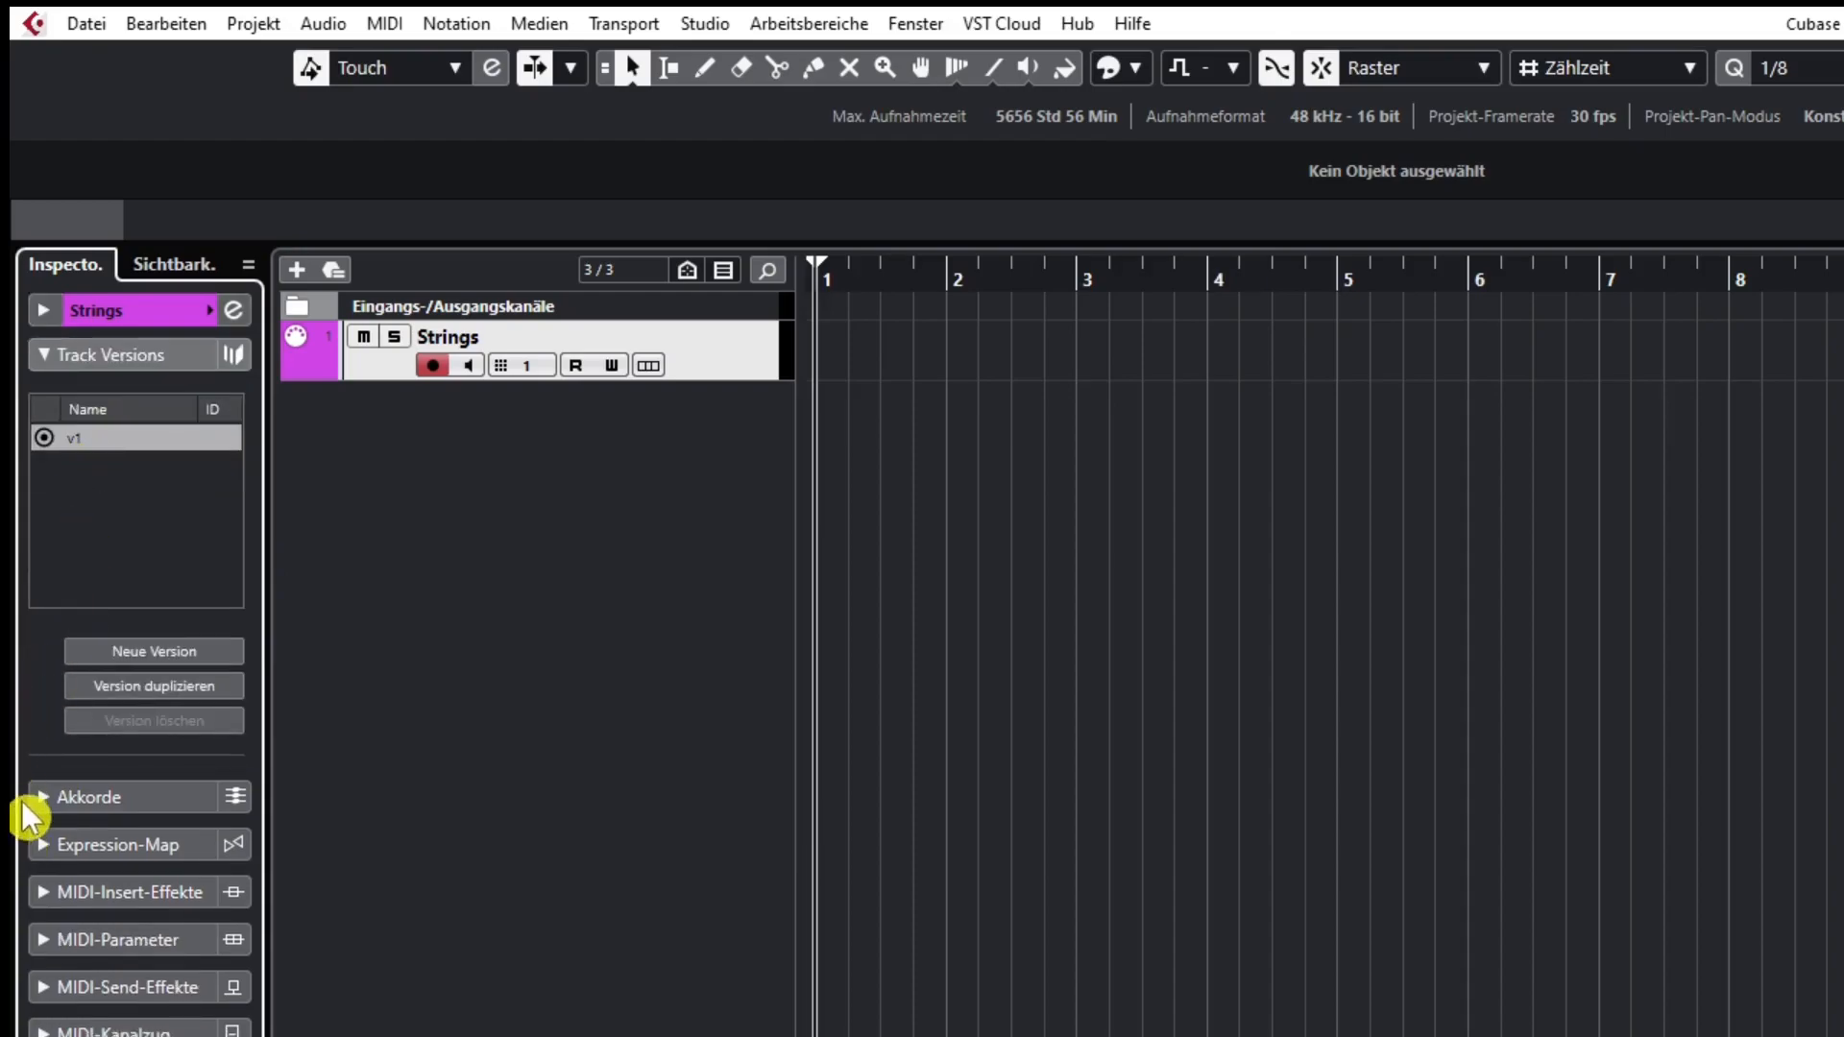
{"action": "left_click", "coordinate": [40, 799]}
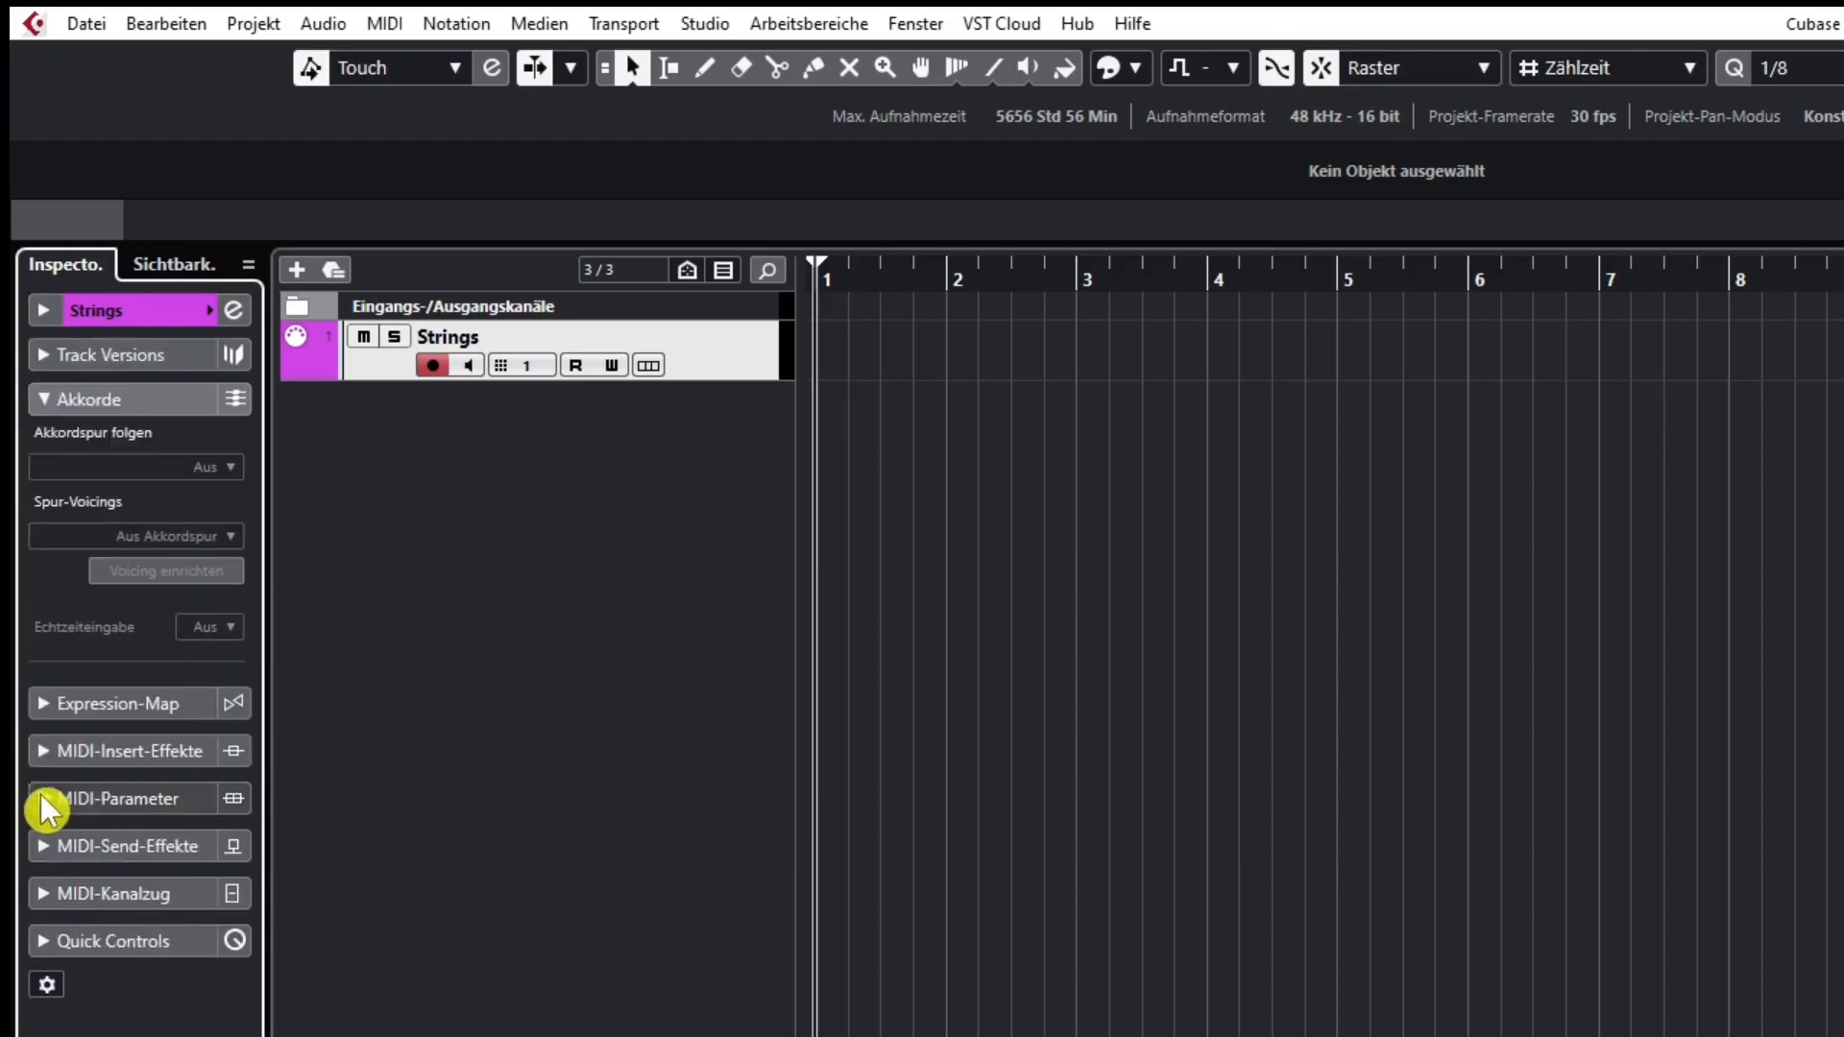
{"action": "left_click", "coordinate": [46, 704]}
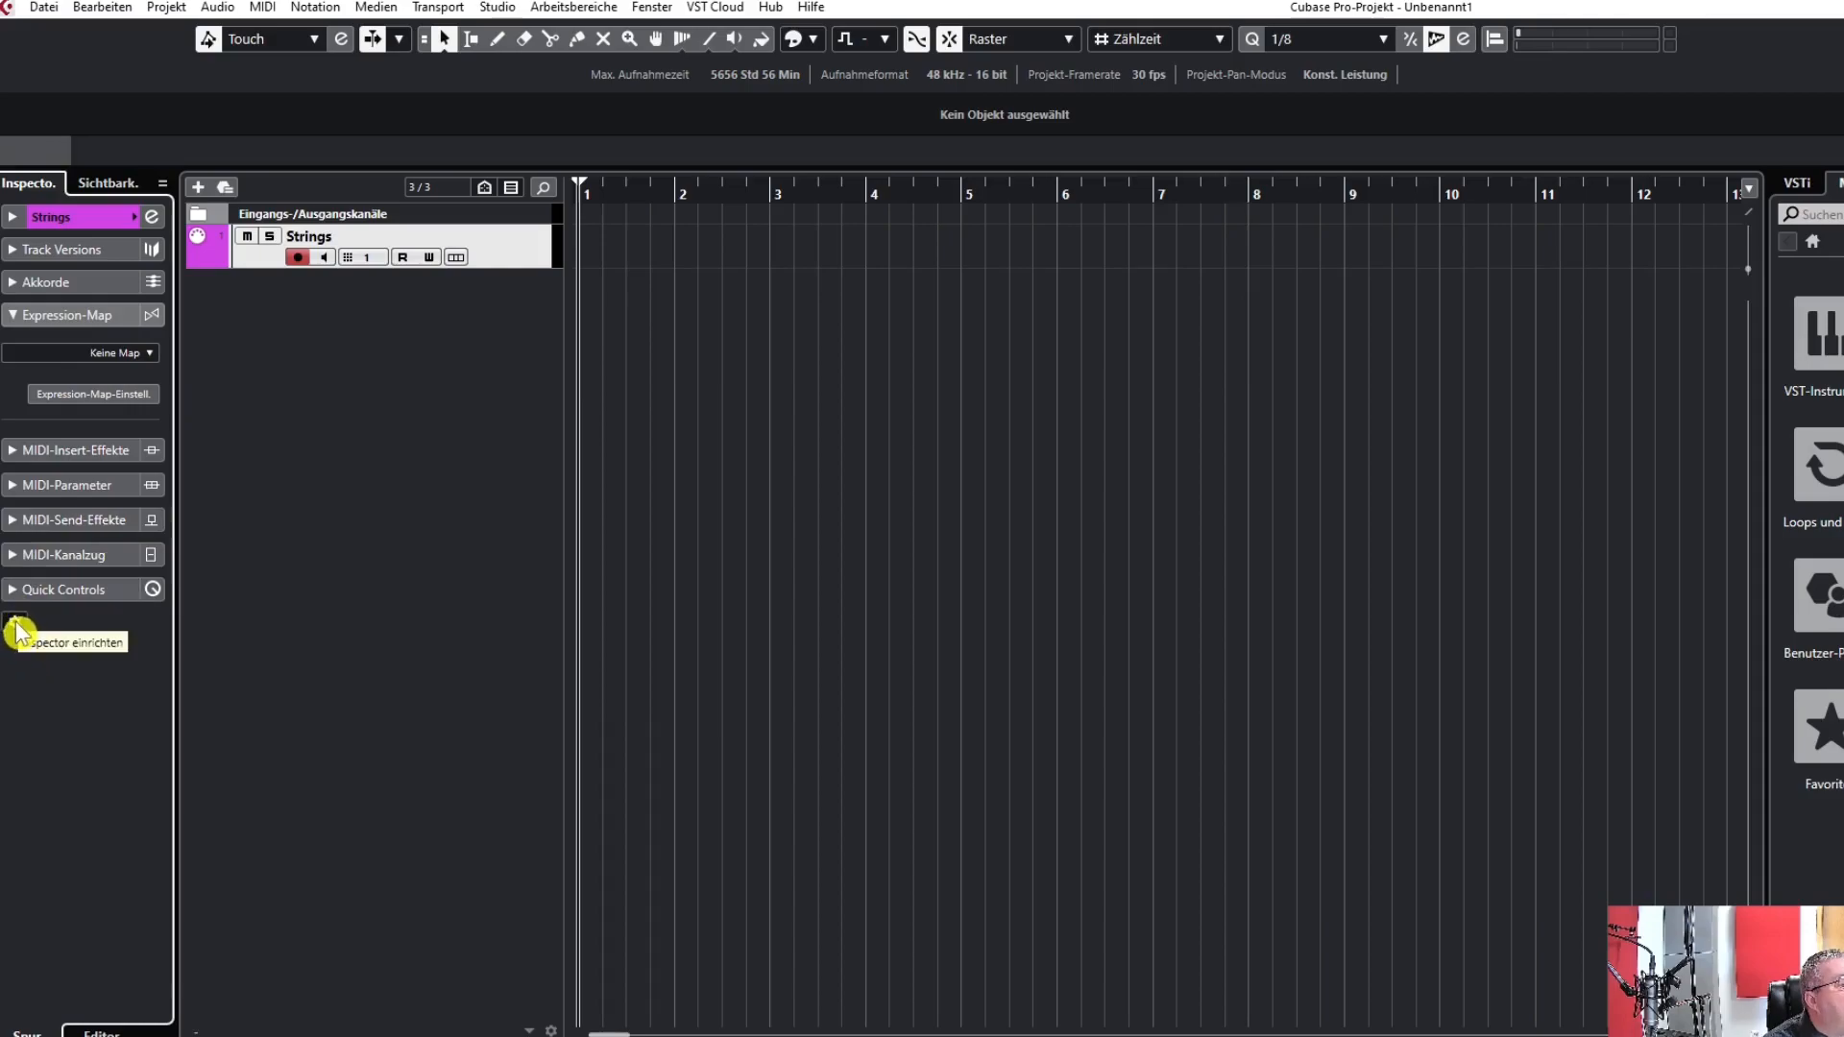
Step: Configure the Strings track's Inspector to hide the Track Versions section and show the Notizen section
{"action": "left_click", "coordinate": [20, 622]}
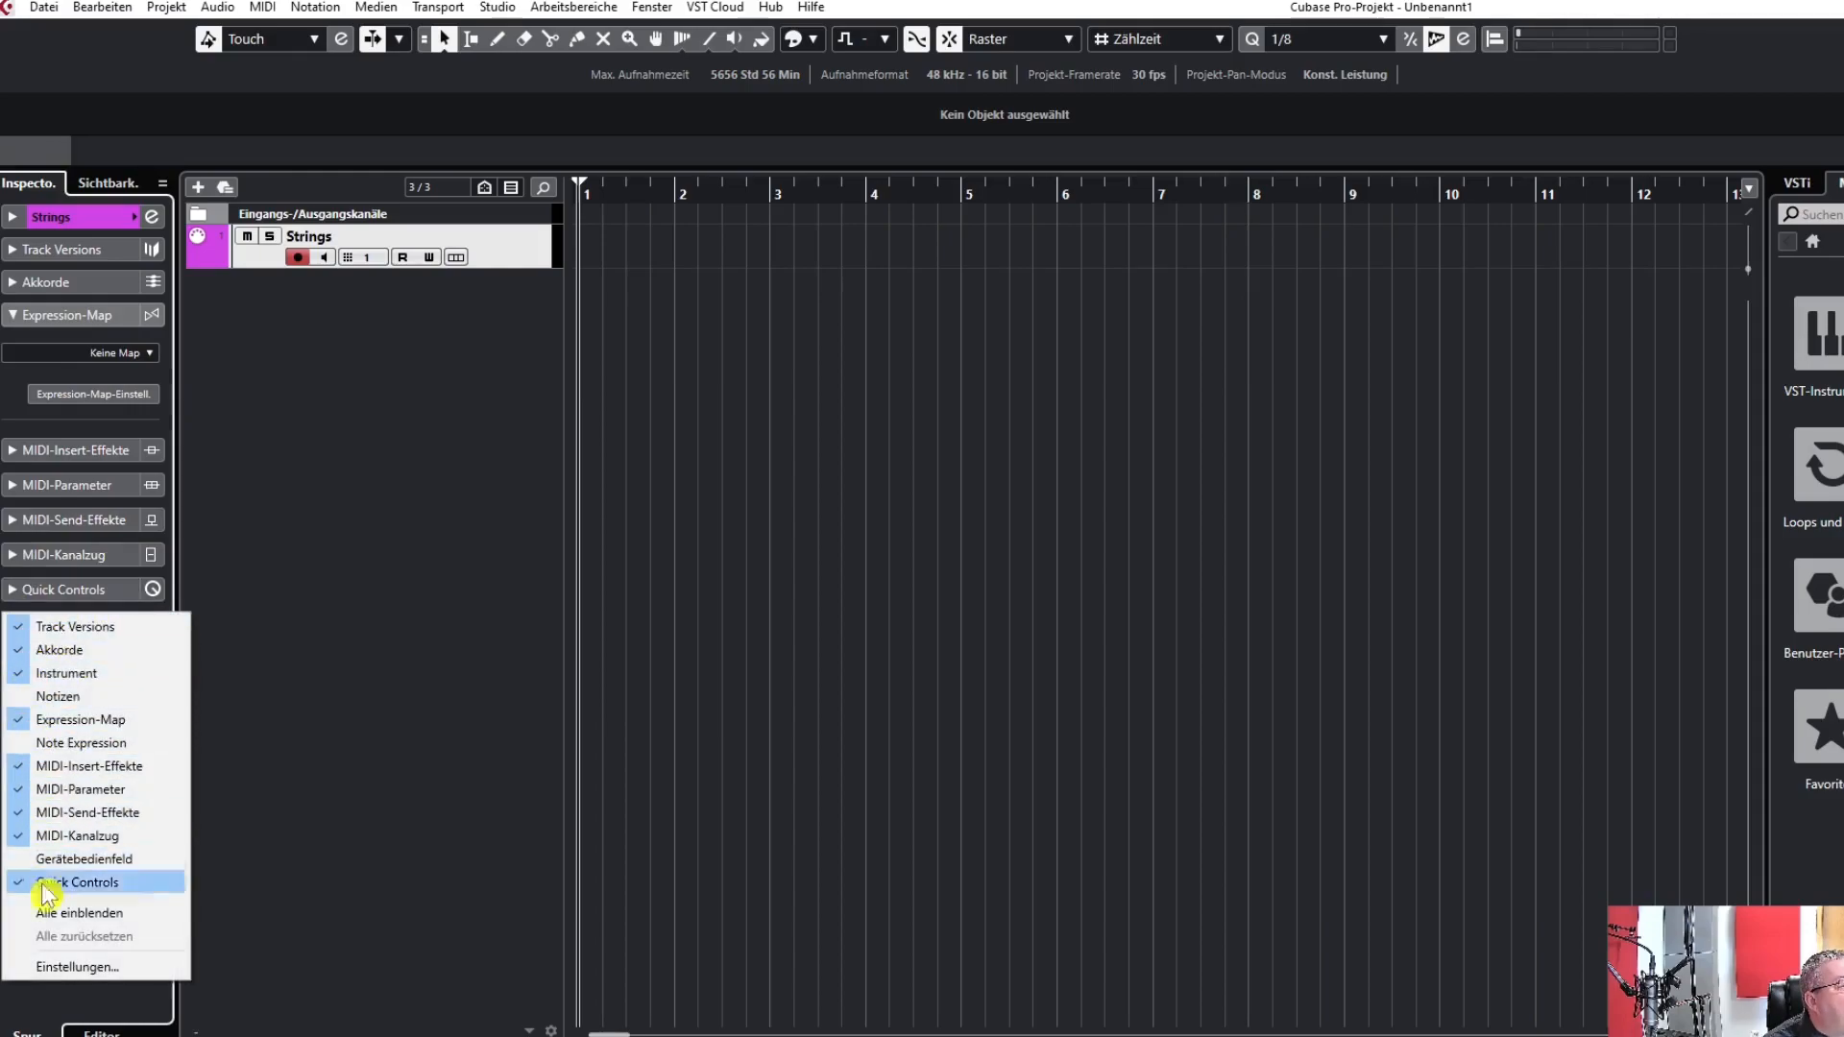
{"action": "left_click", "coordinate": [19, 719]}
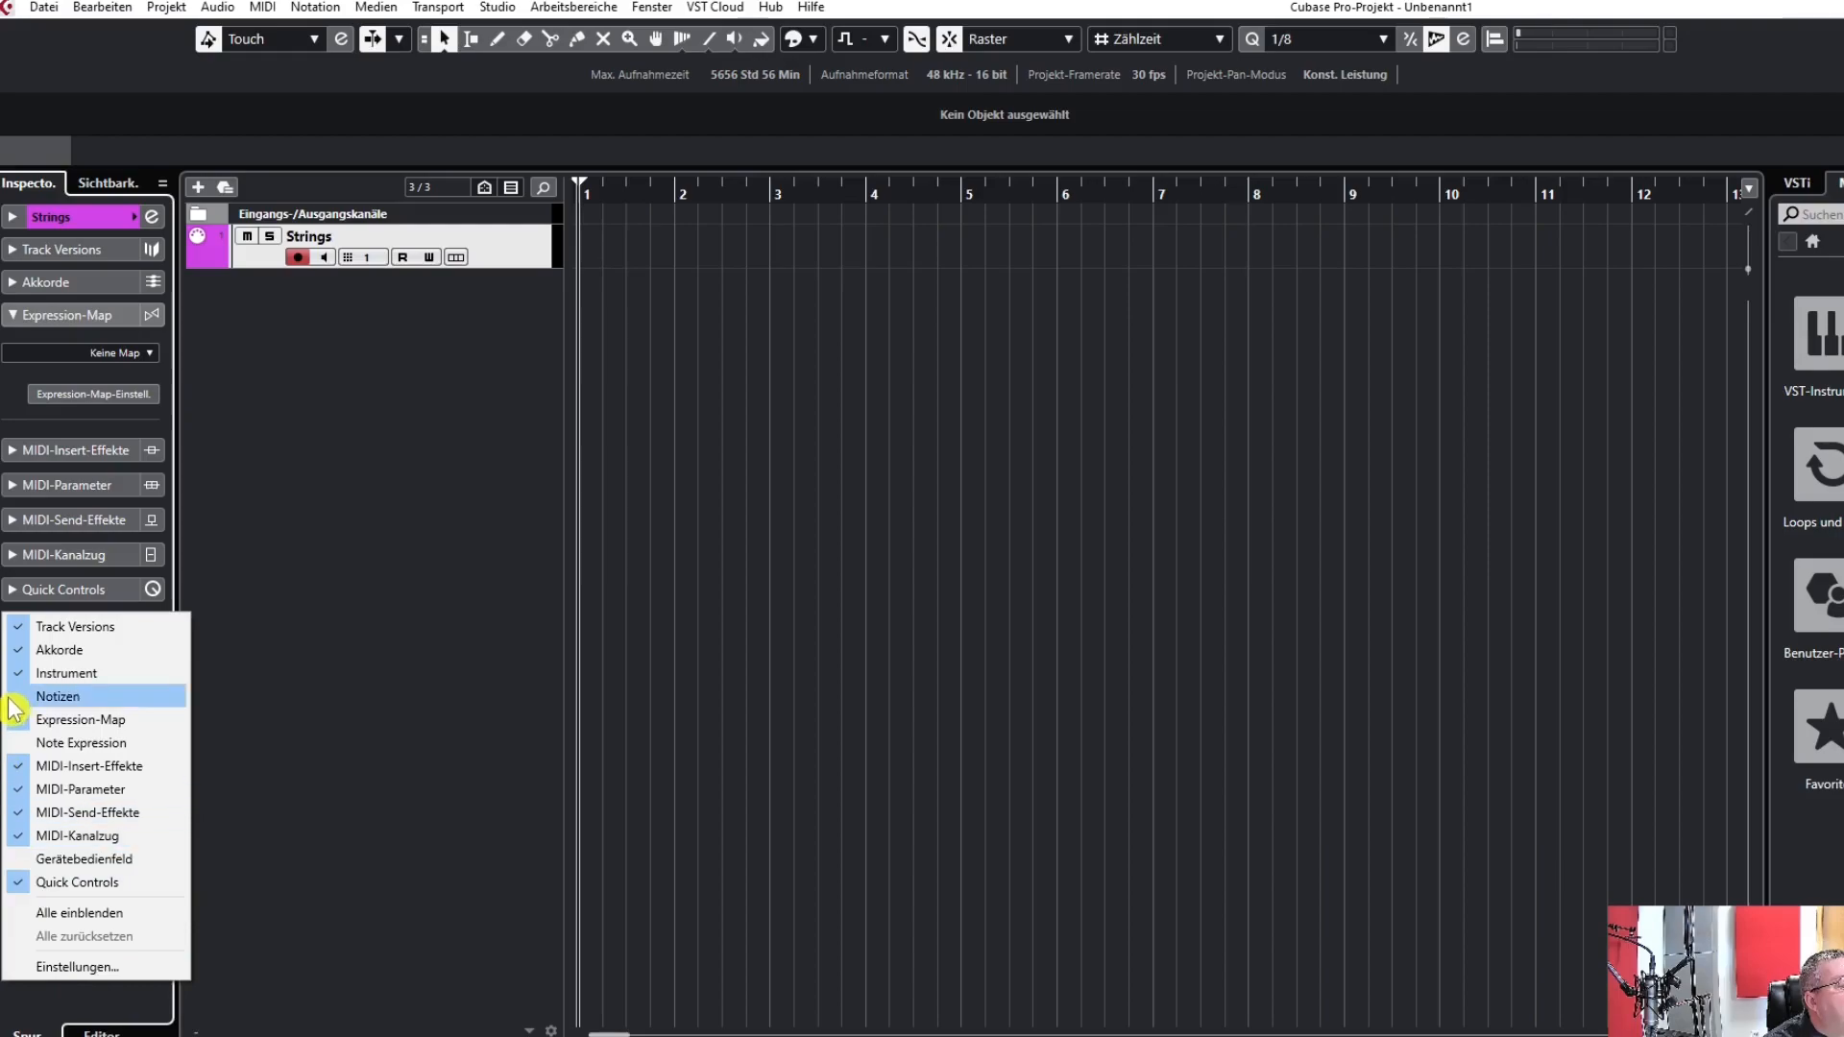
{"action": "left_click", "coordinate": [17, 719]}
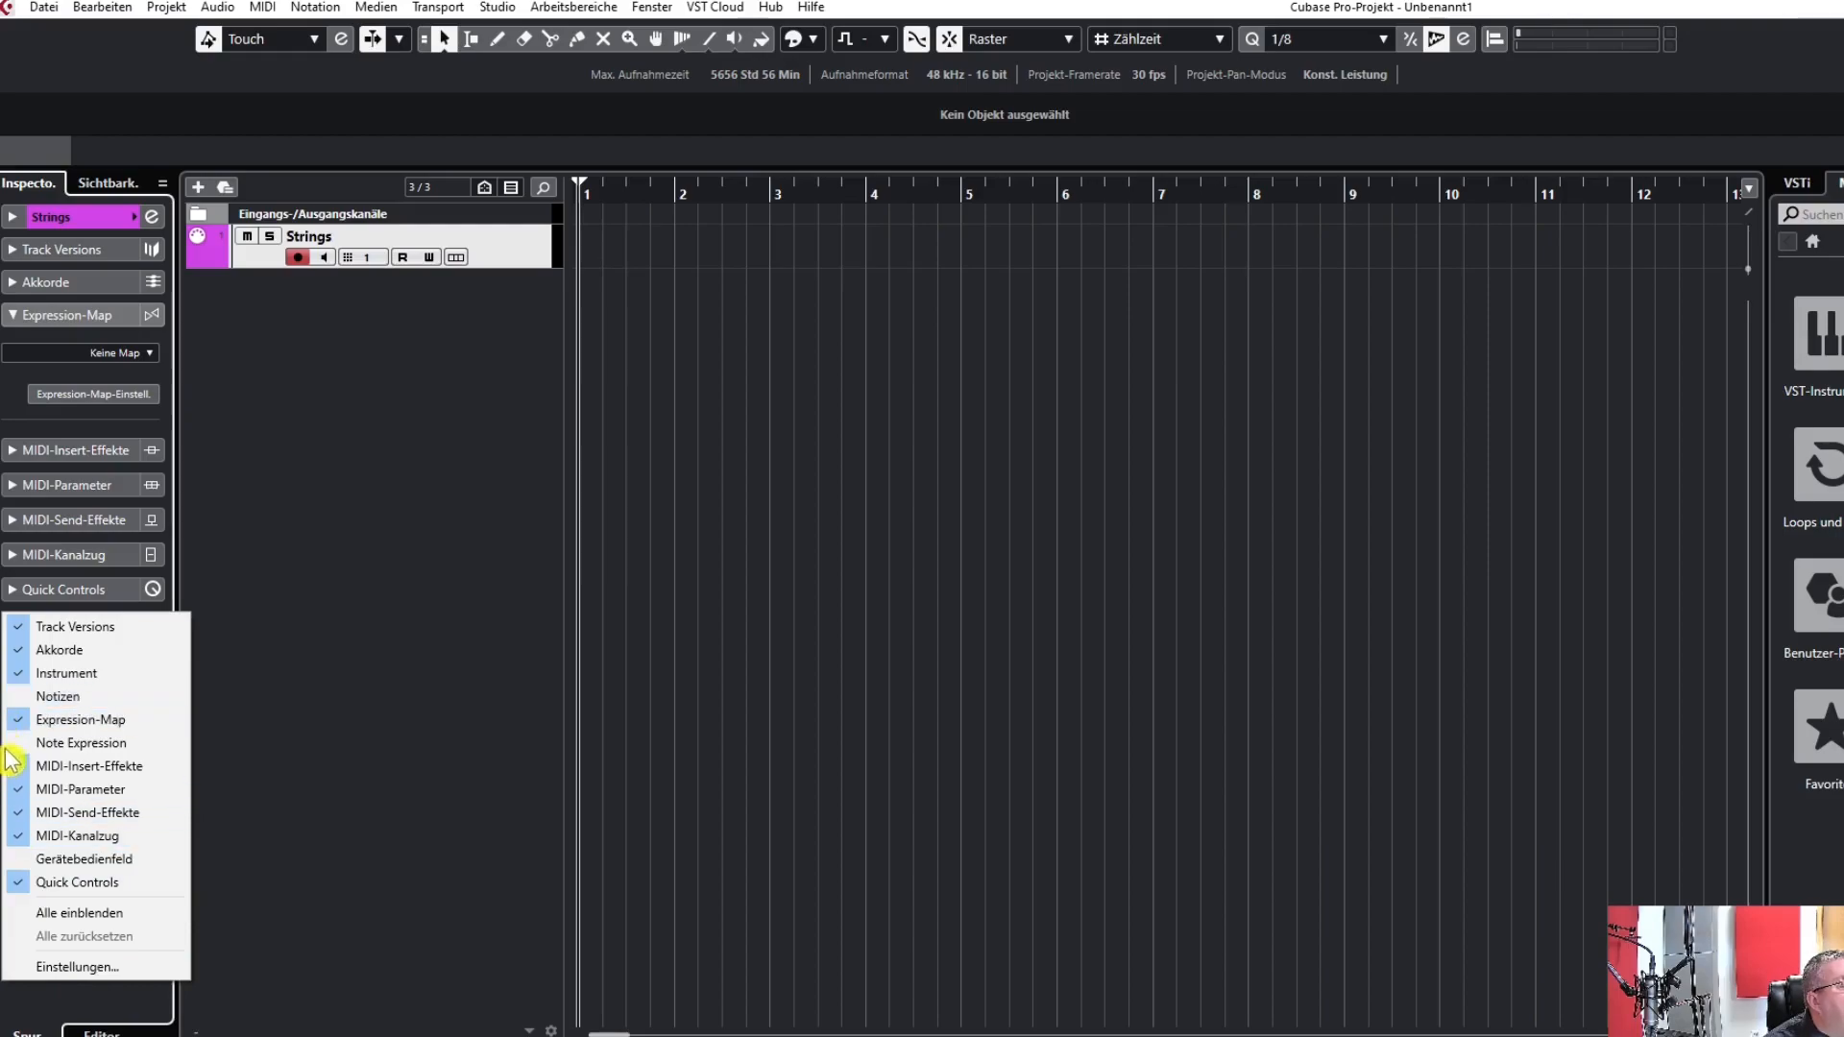
{"action": "left_click", "coordinate": [19, 629]}
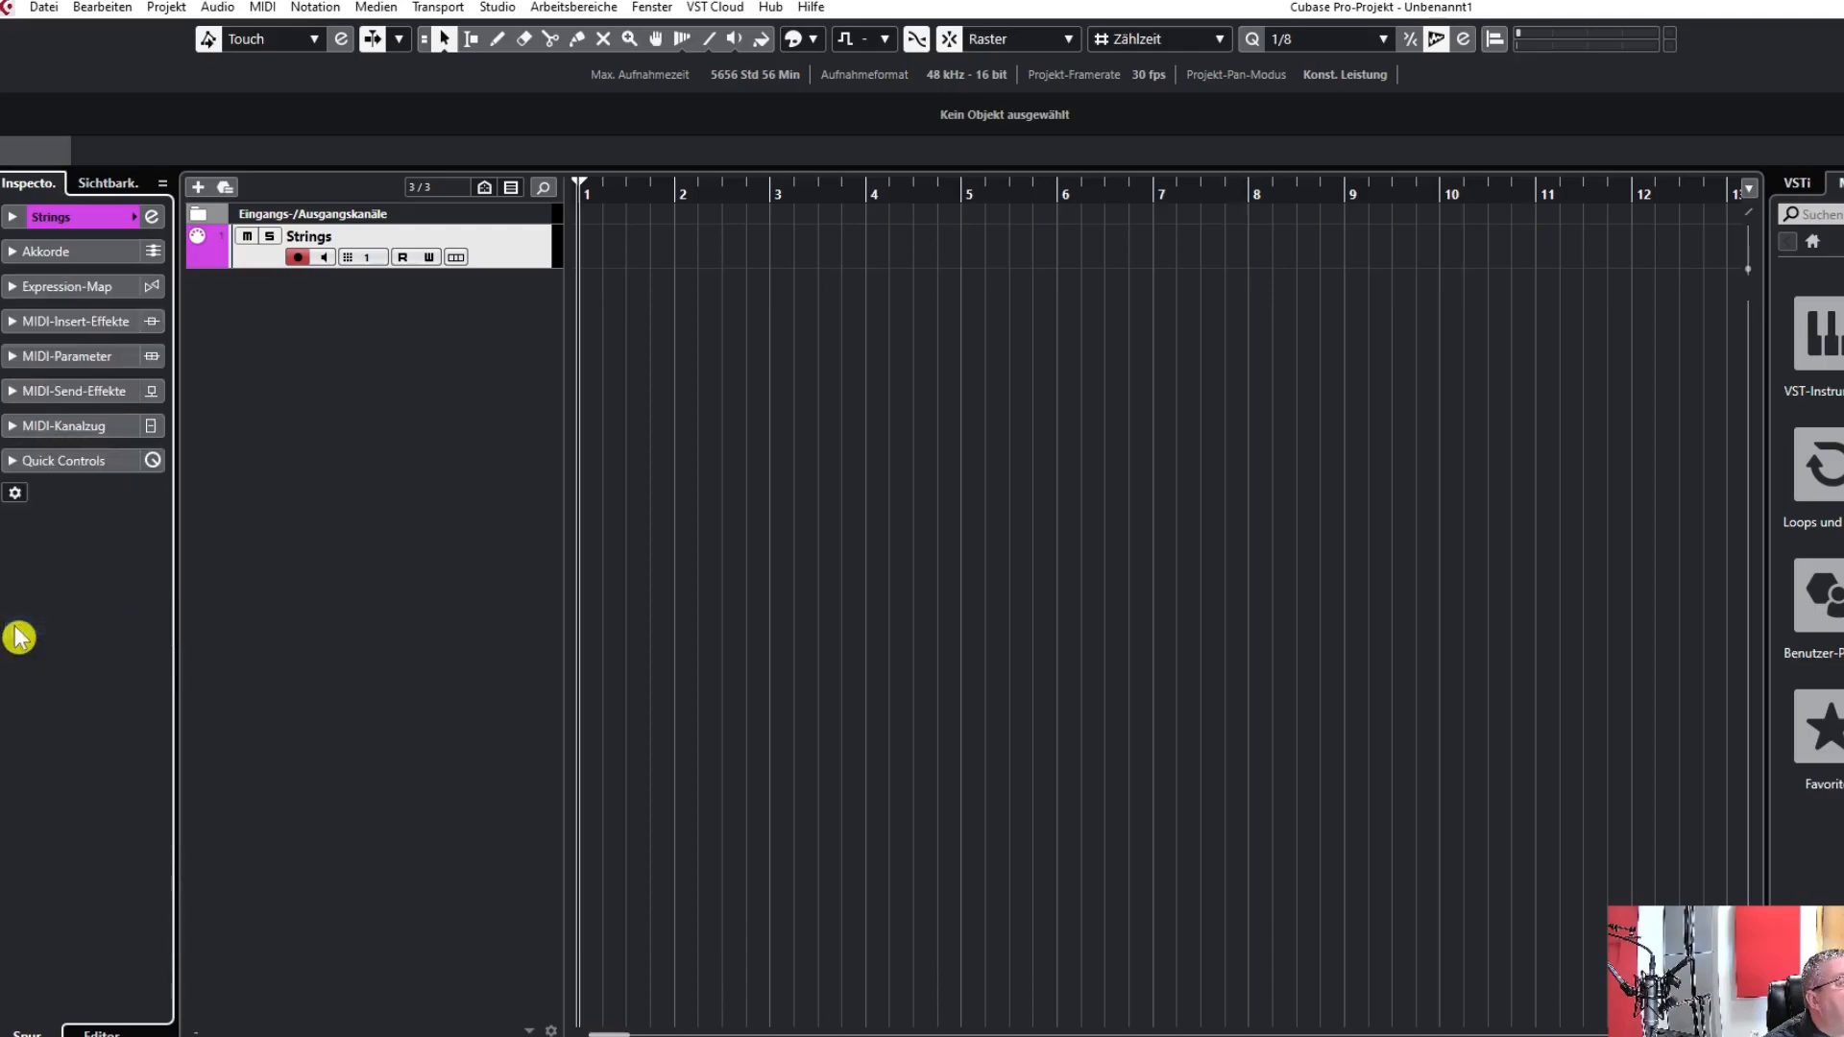
{"action": "left_click", "coordinate": [18, 501]}
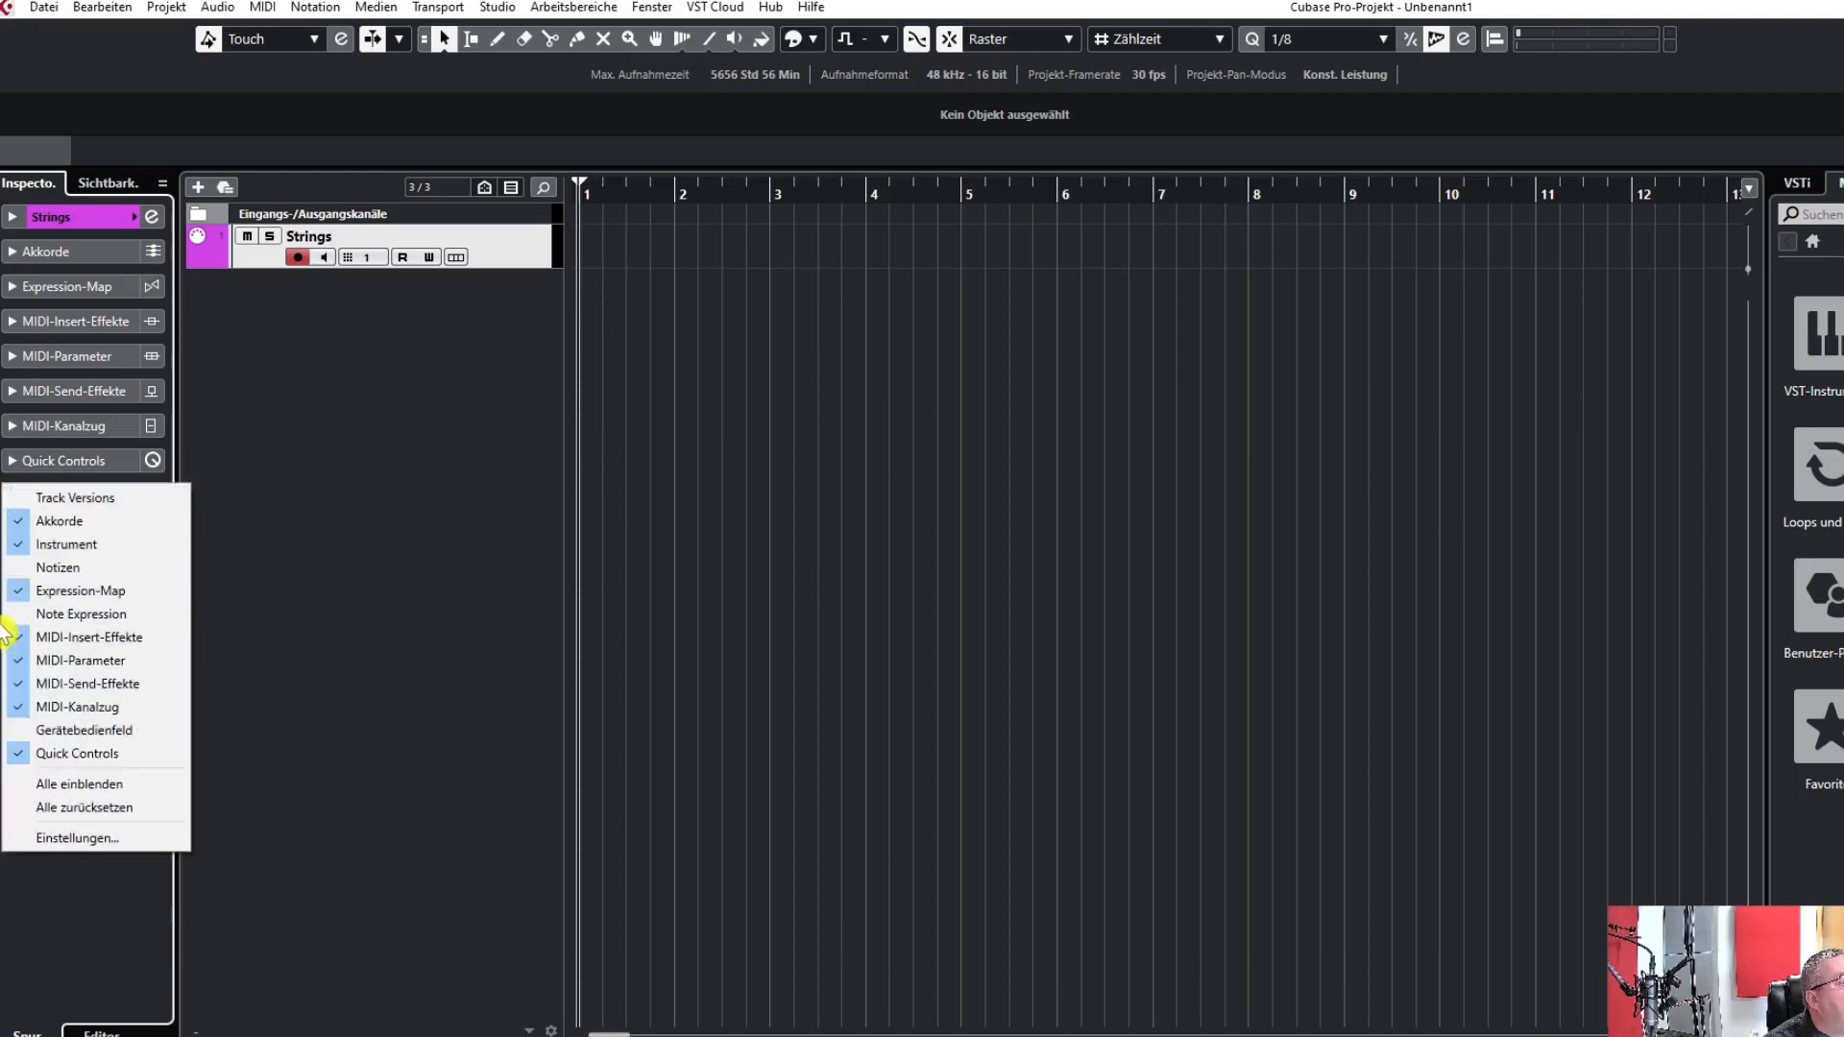
{"action": "left_click", "coordinate": [21, 568]}
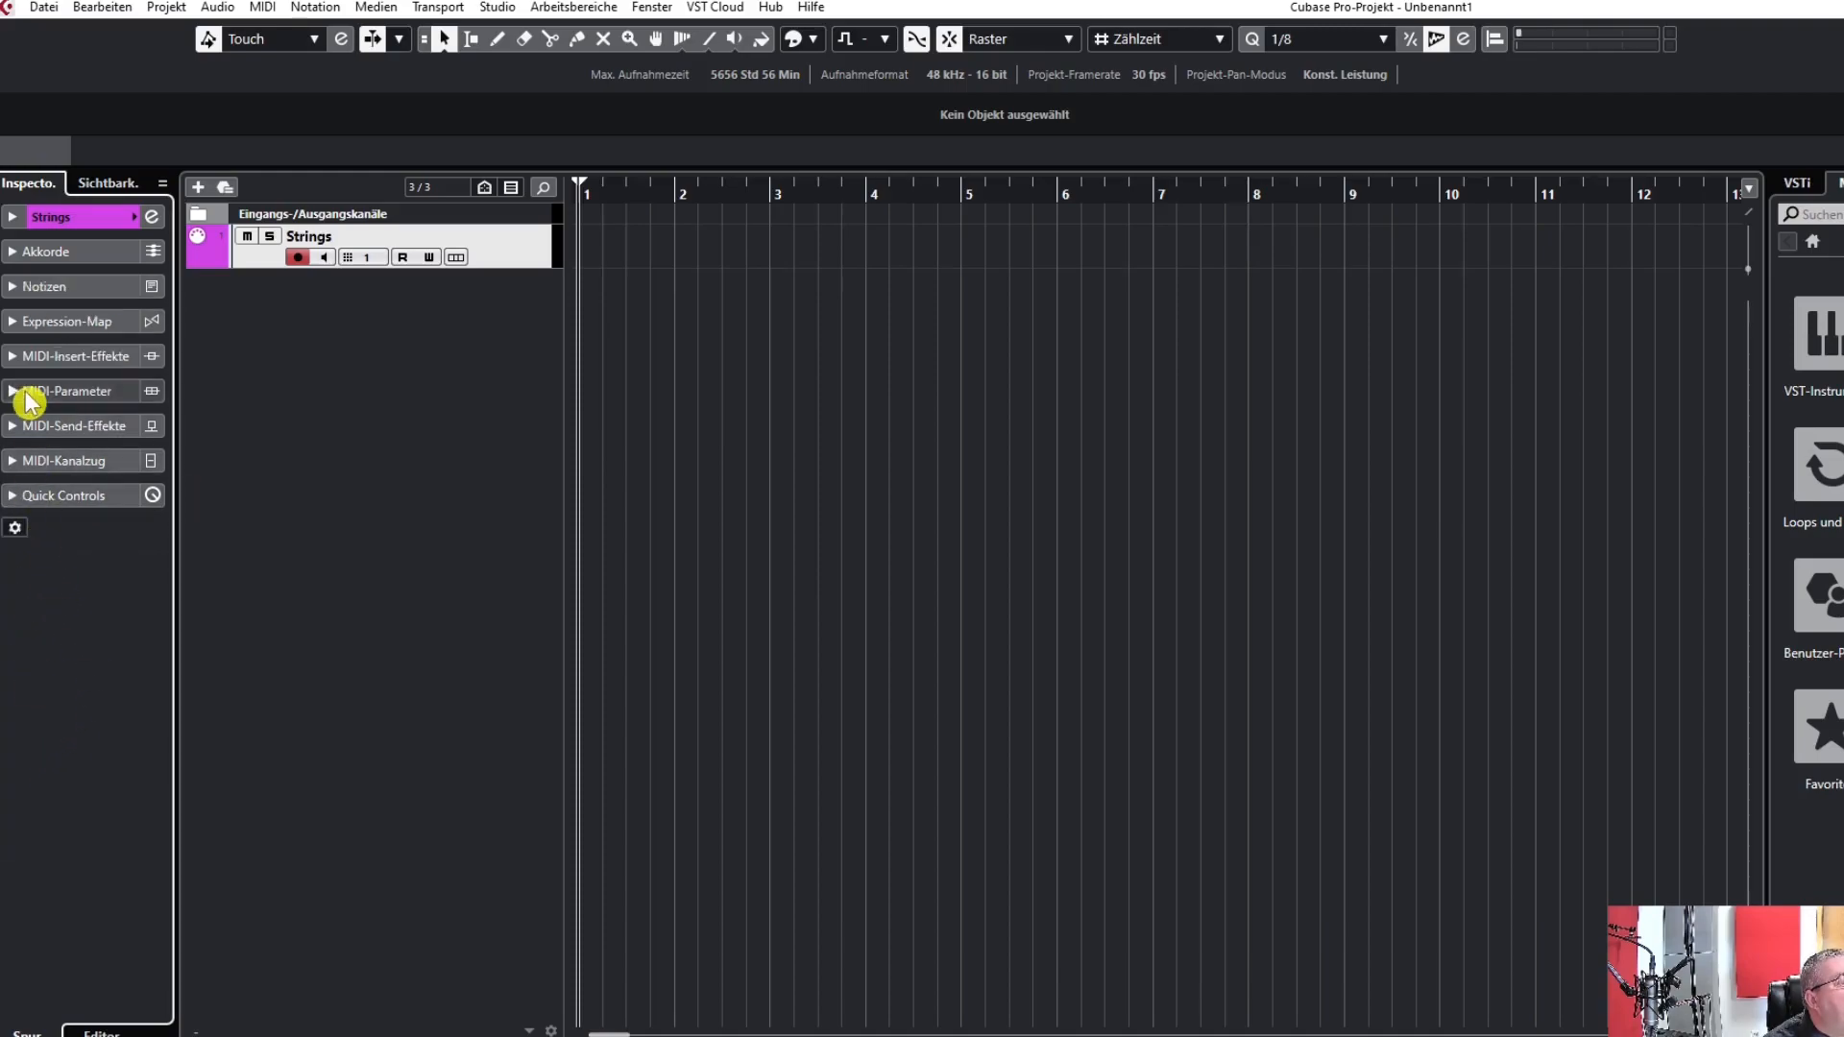
Step: Examine the Notizen, MIDI-Insert-Effekte, MIDI-Parameter and MIDI-Send-Effekte sections of the Strings track's Inspector
{"action": "left_click", "coordinate": [13, 287]}
{"action": "left_click", "coordinate": [46, 401]}
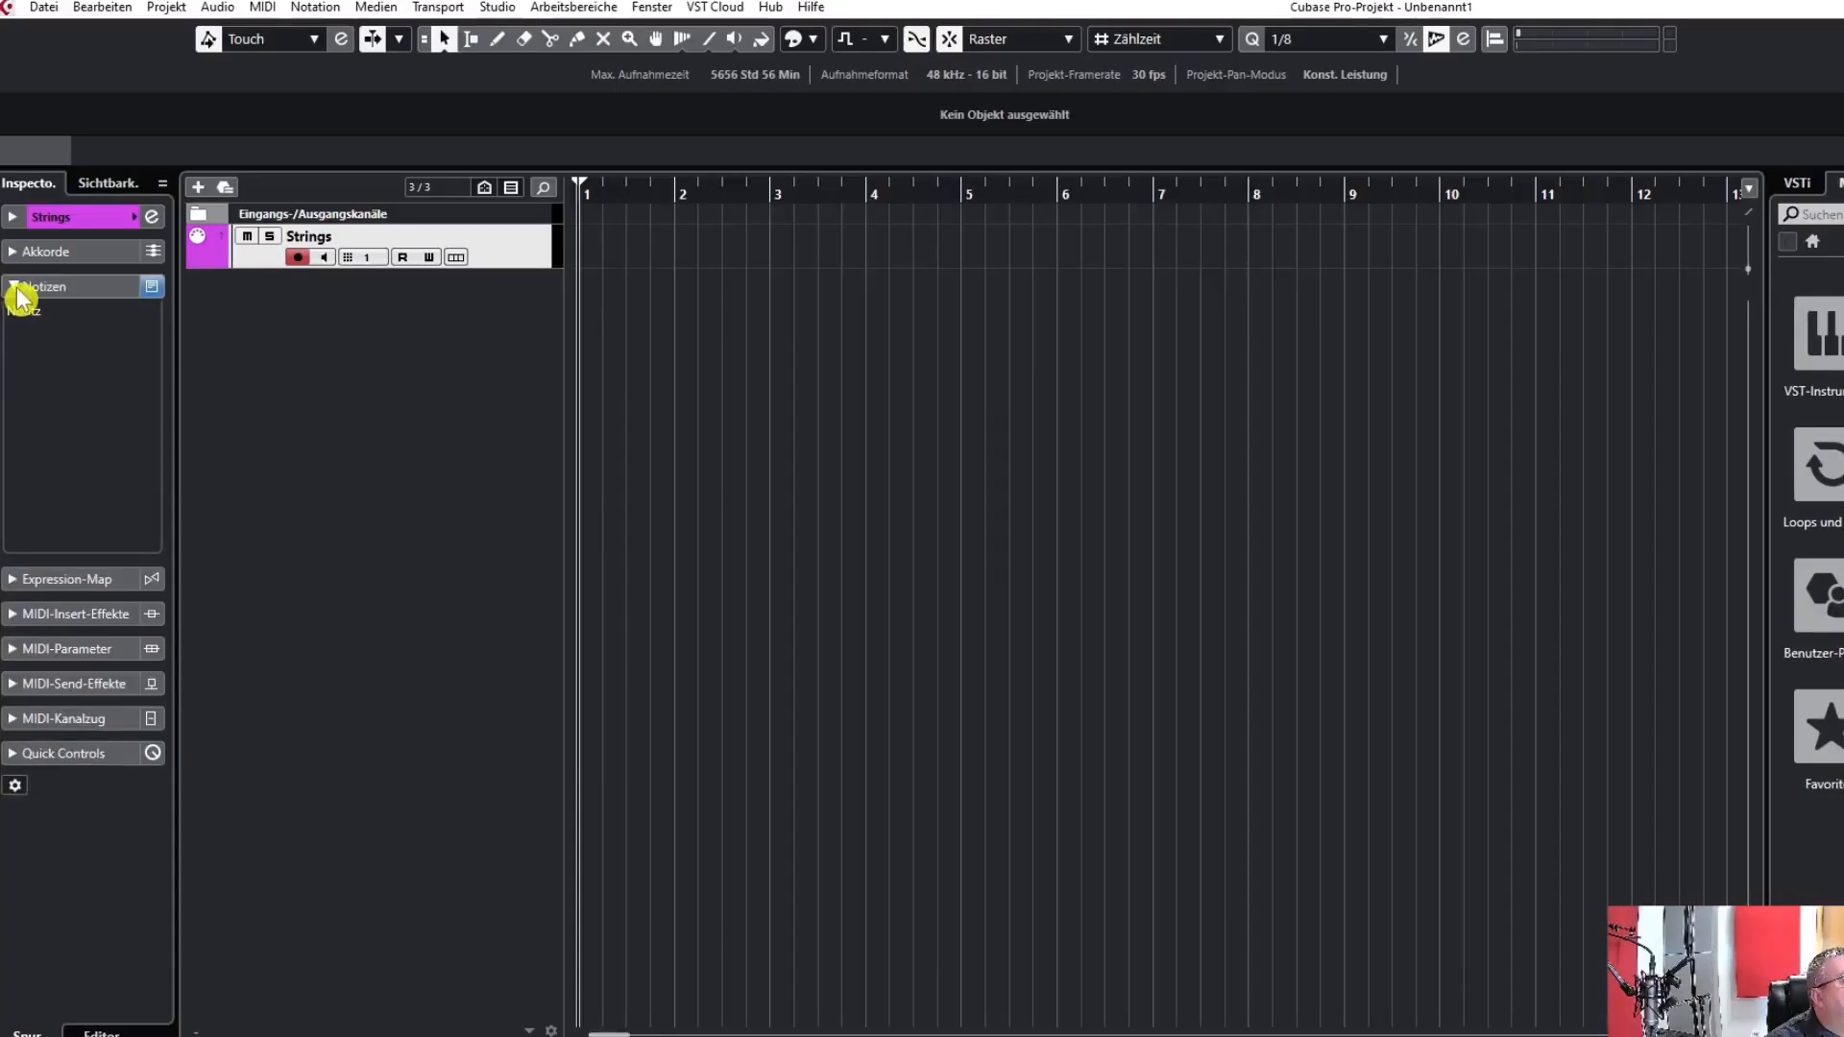
{"action": "left_click", "coordinate": [13, 286]}
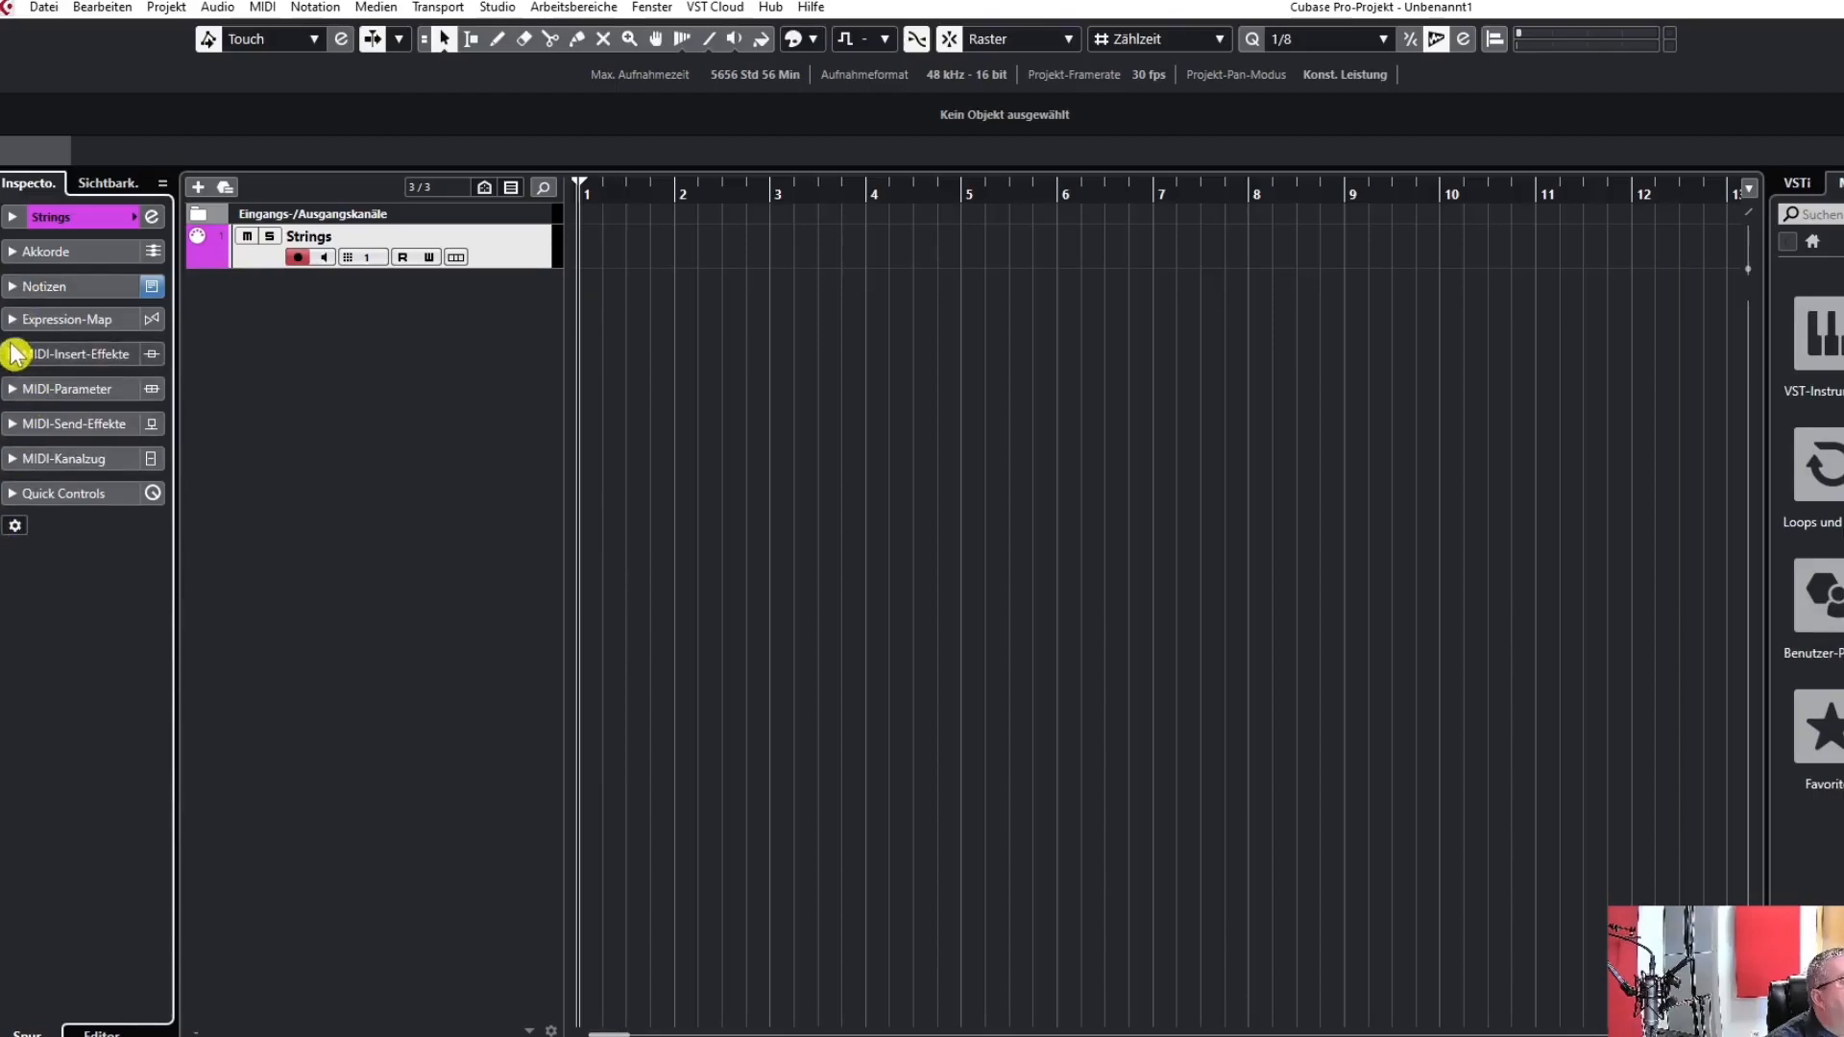
{"action": "left_click", "coordinate": [12, 361]}
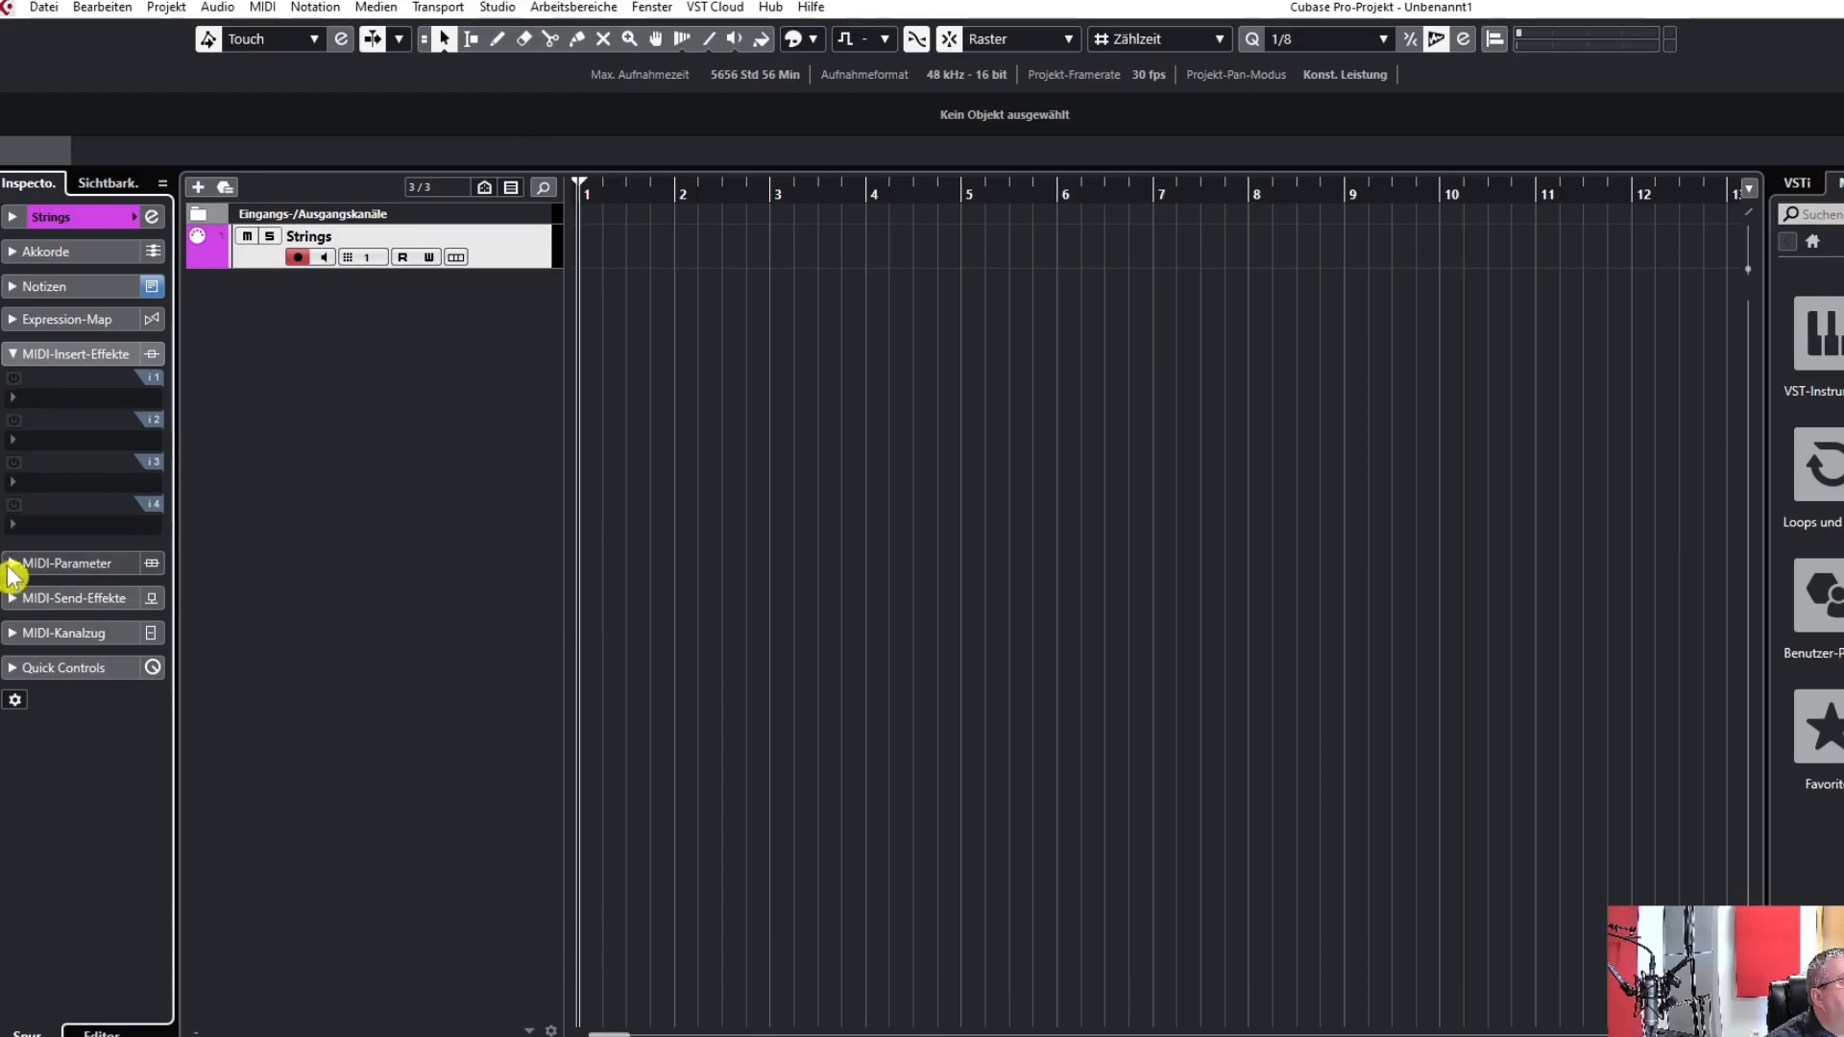
{"action": "left_click", "coordinate": [12, 565]}
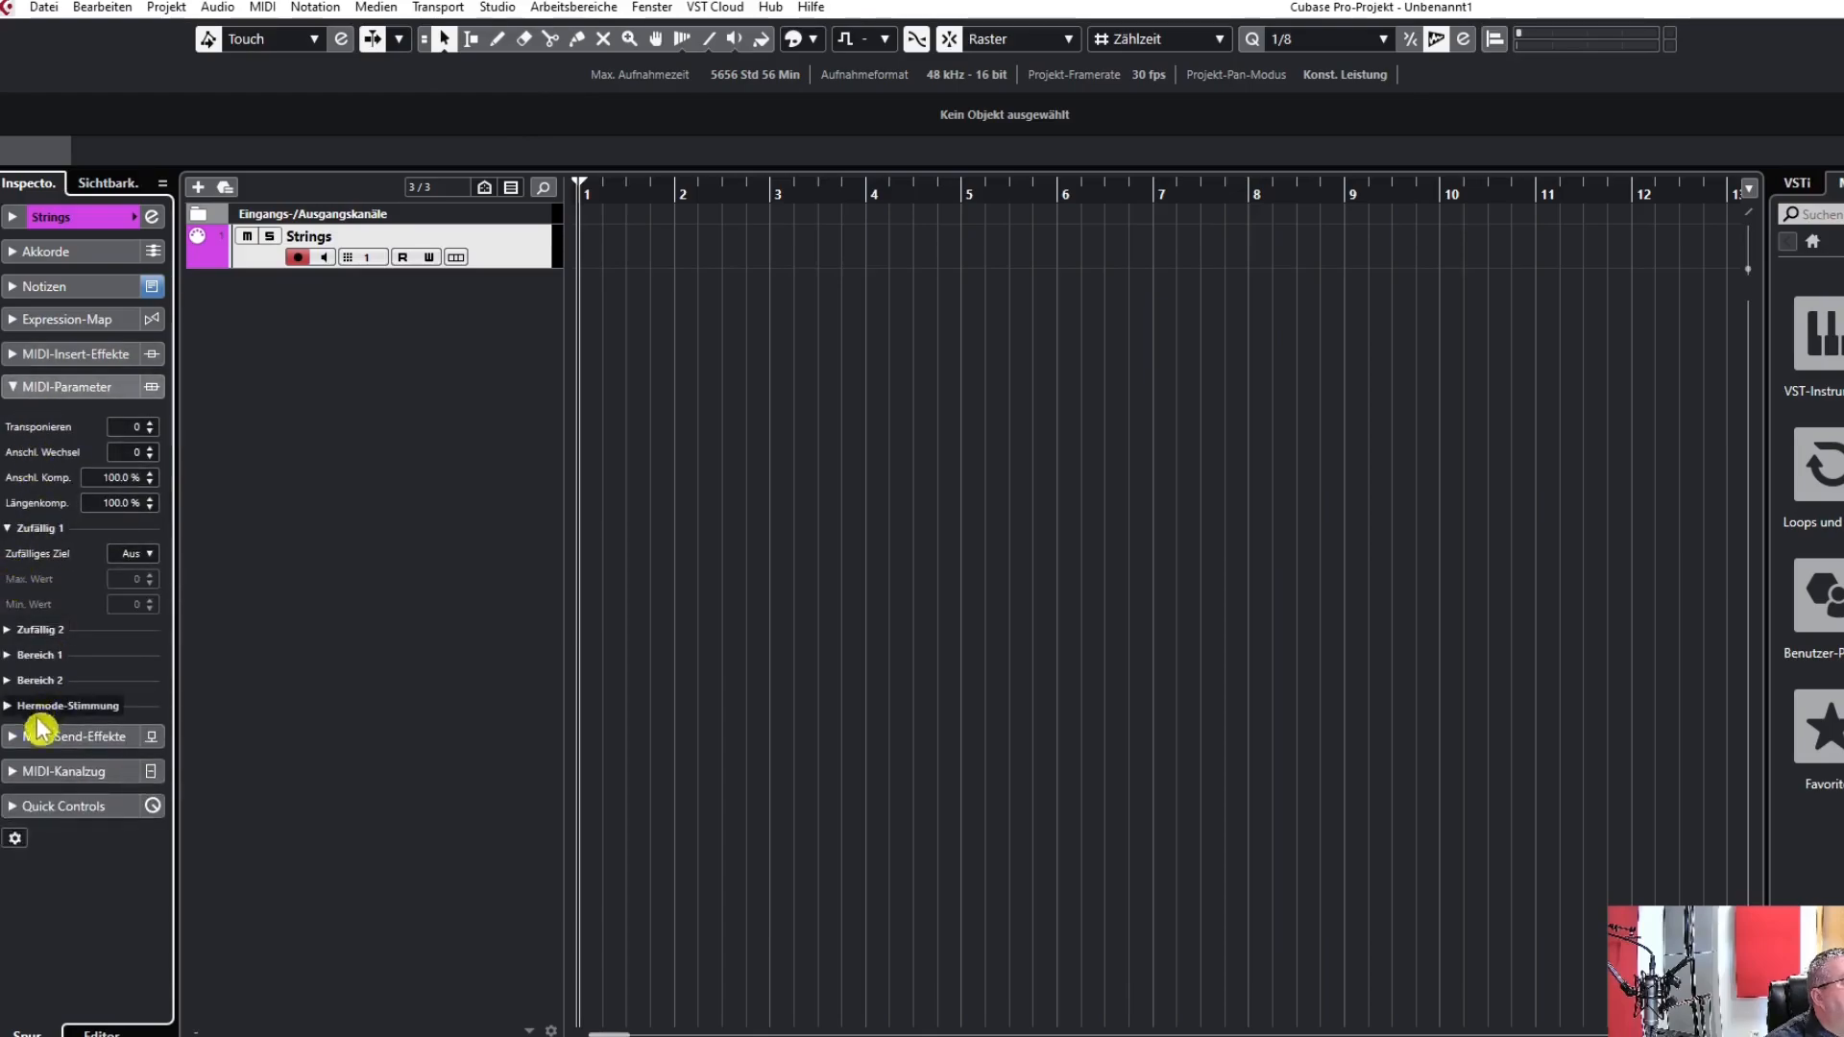
{"action": "left_click", "coordinate": [17, 745]}
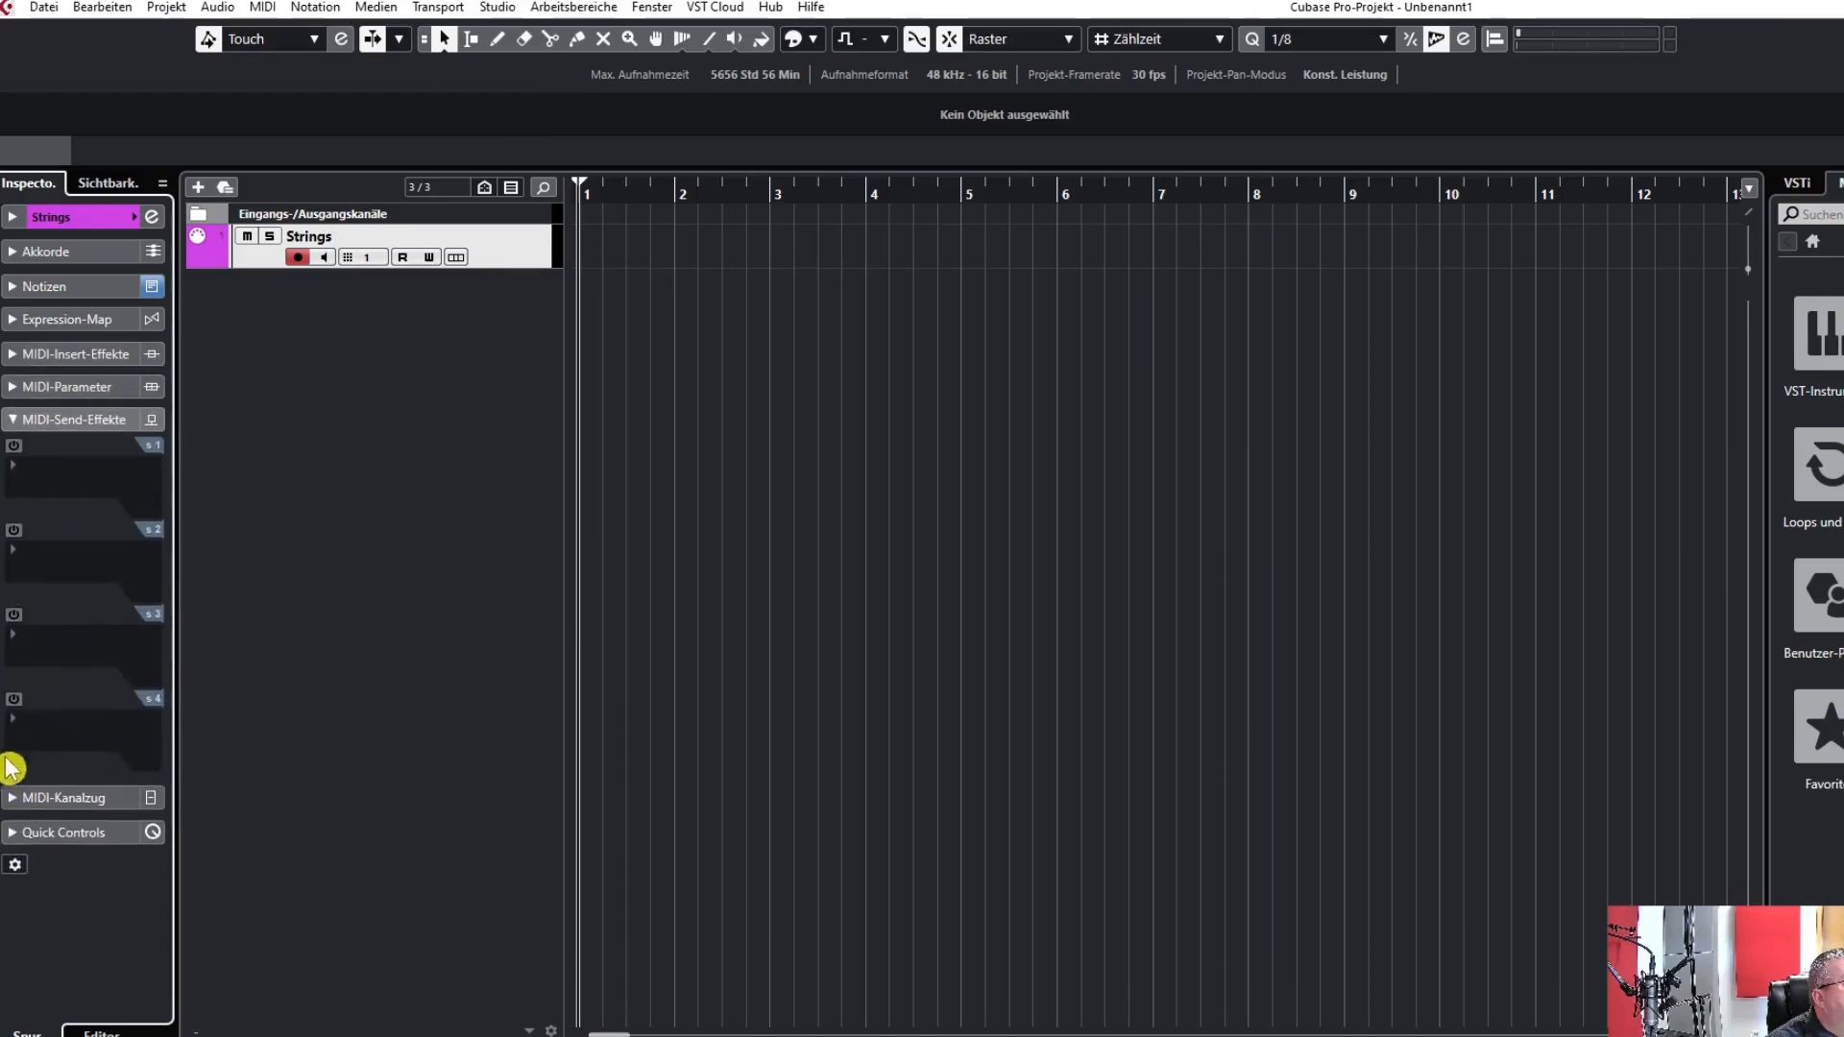
Step: Expand the MIDI-Kanalzug section of the Strings track and set its pan value to 2
{"action": "left_click", "coordinate": [16, 797]}
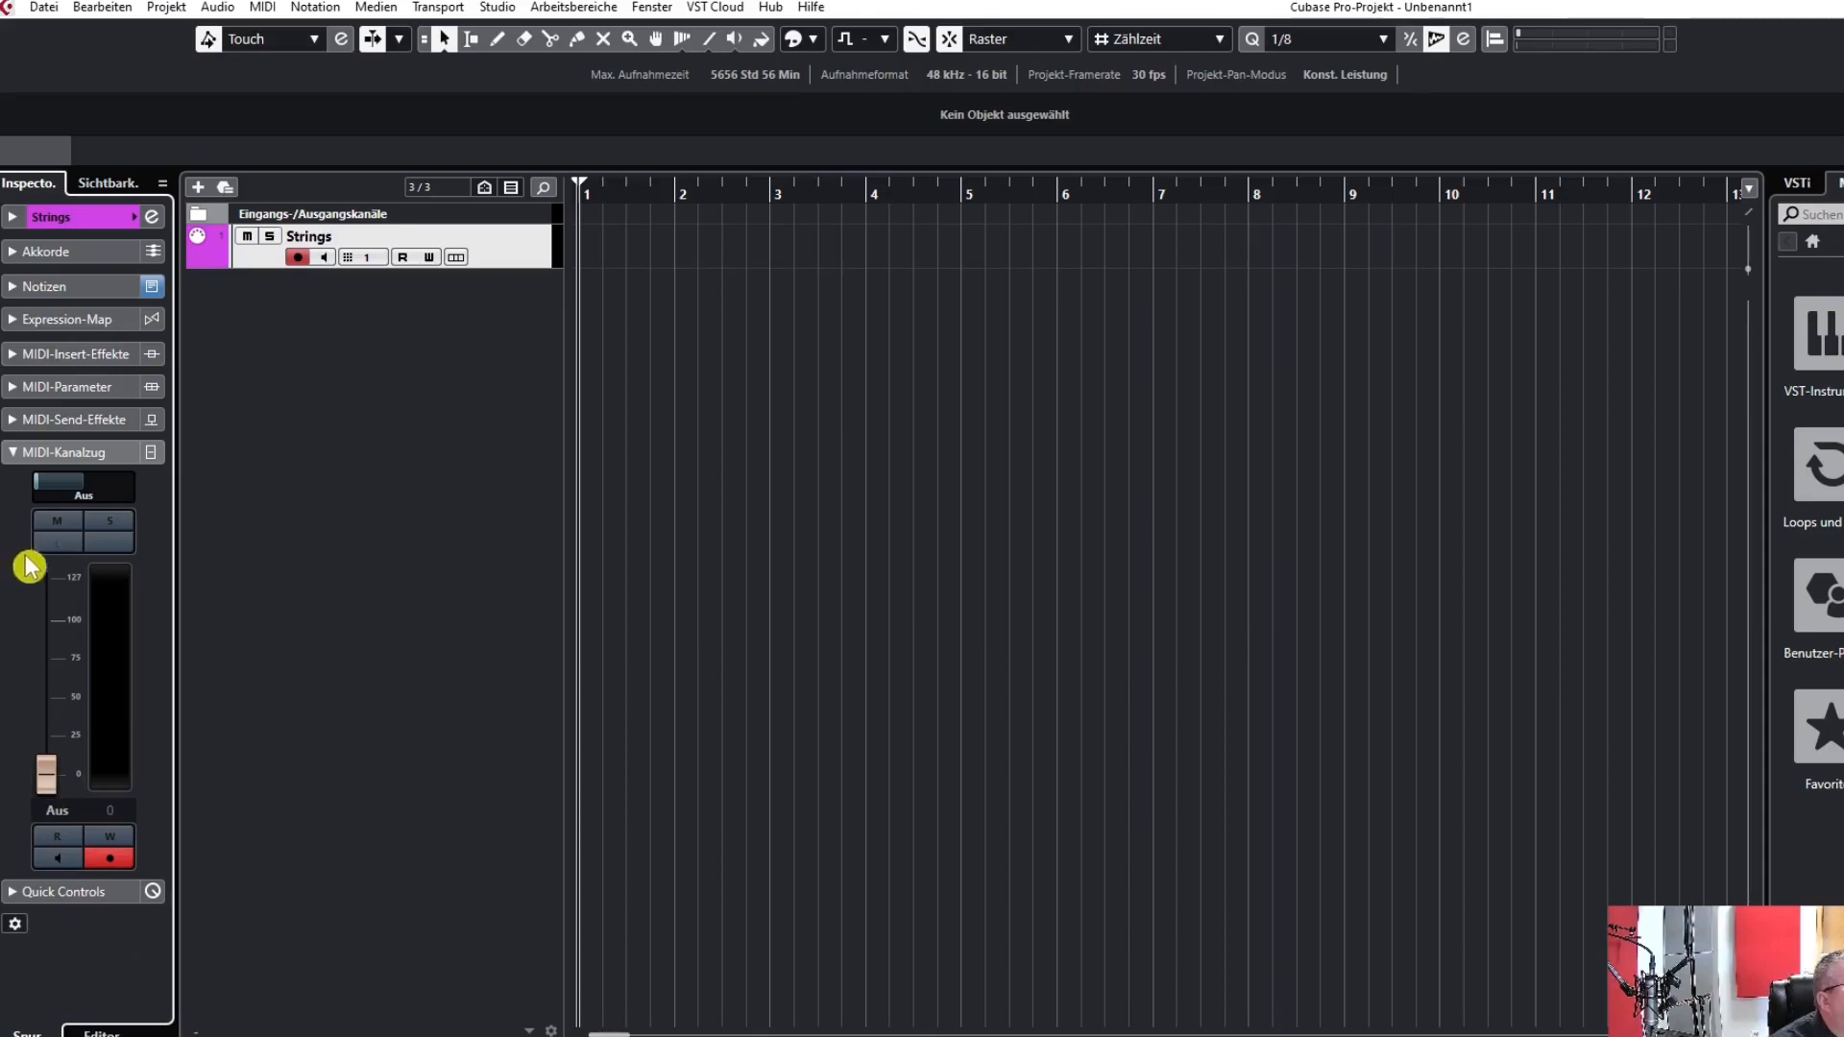
{"action": "left_click_drag", "start_coordinate": [88, 490], "coordinate": [49, 486]}
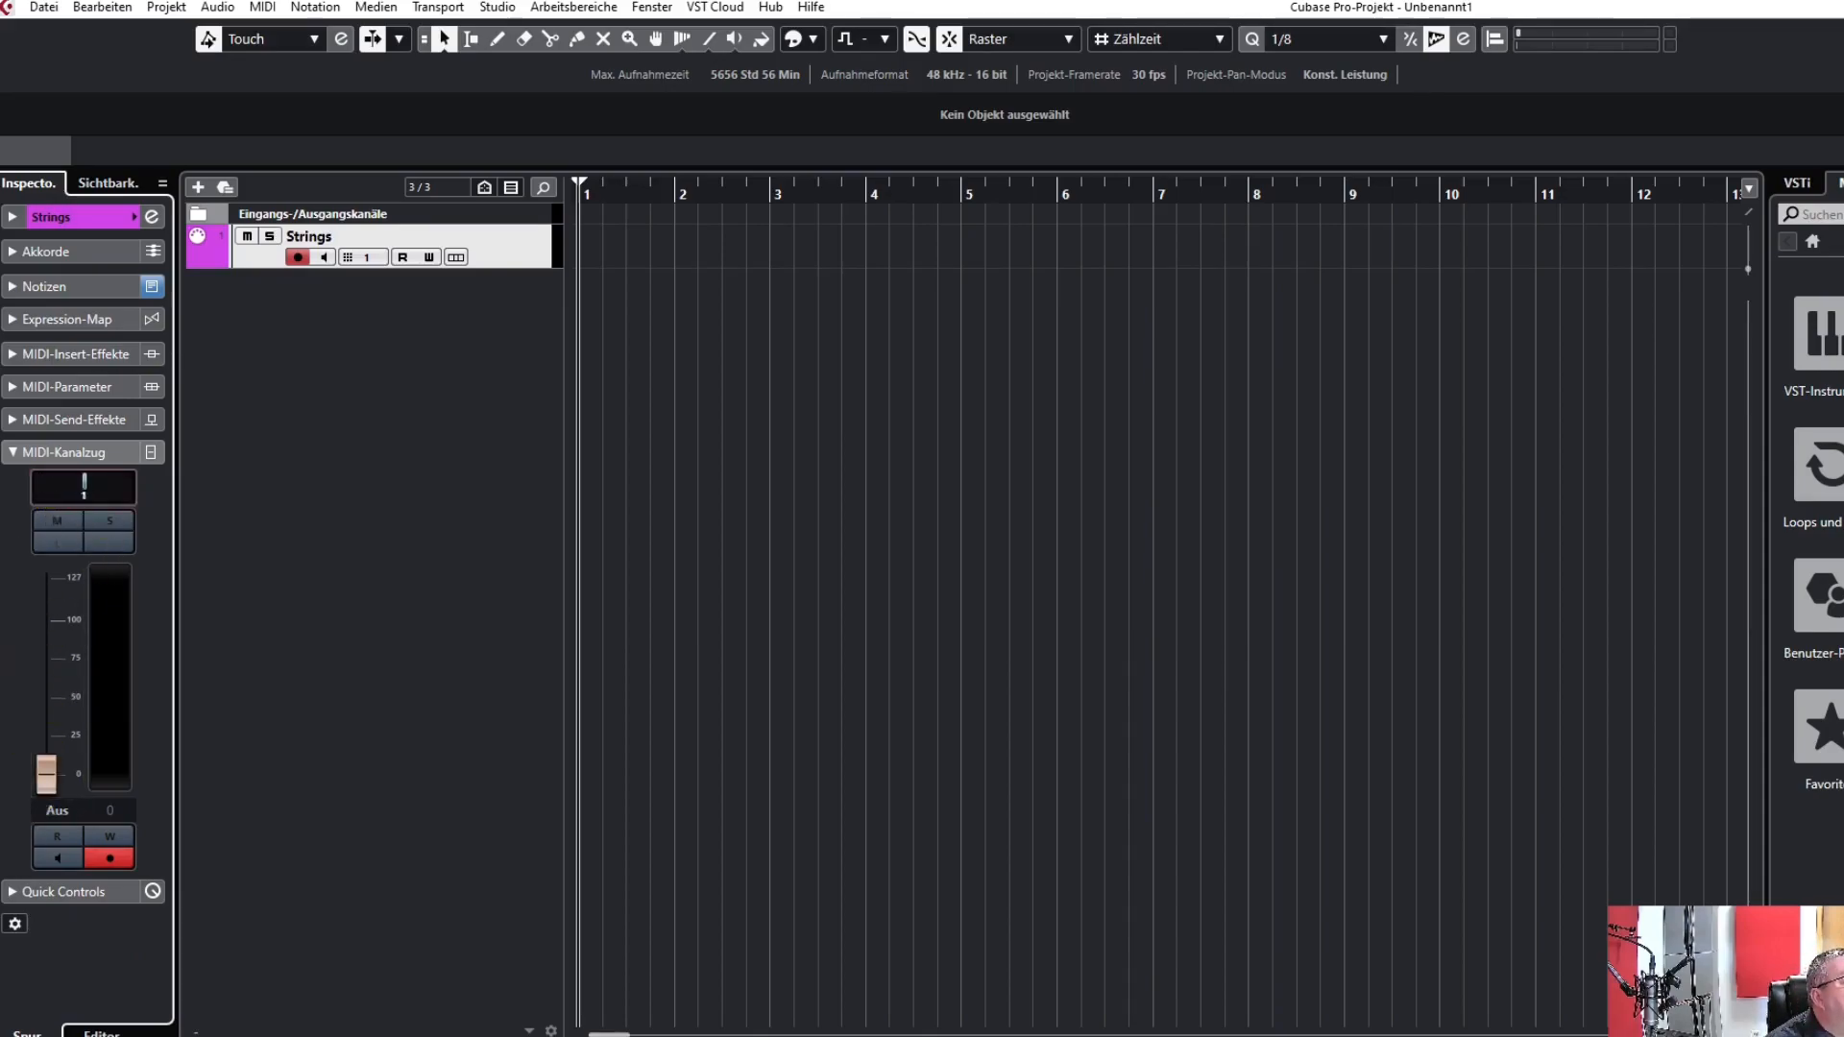
{"action": "left_click_drag", "start_coordinate": [87, 488], "coordinate": [91, 493]}
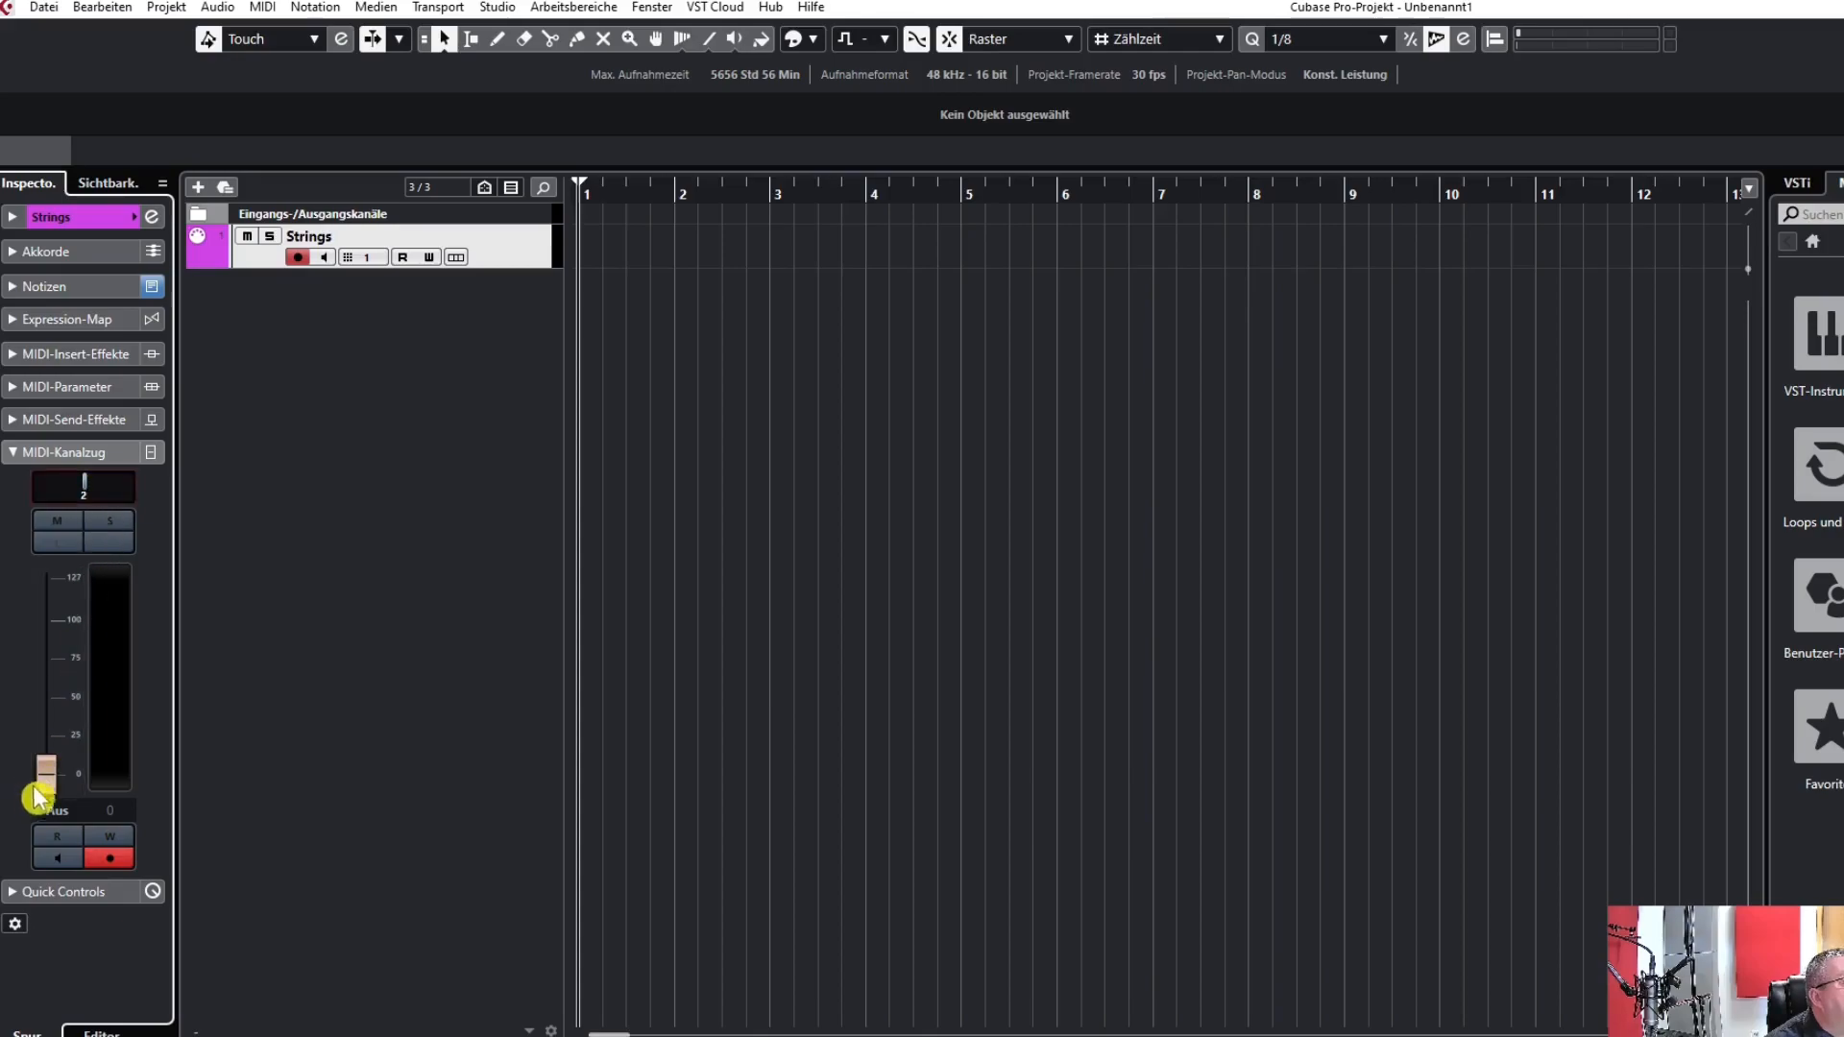
{"action": "mouse_move", "coordinate": [49, 765]}
{"action": "left_mouse_down"}
{"action": "mouse_move", "coordinate": [66, 568]}
{"action": "mouse_move", "coordinate": [71, 794]}
{"action": "left_mouse_up"}
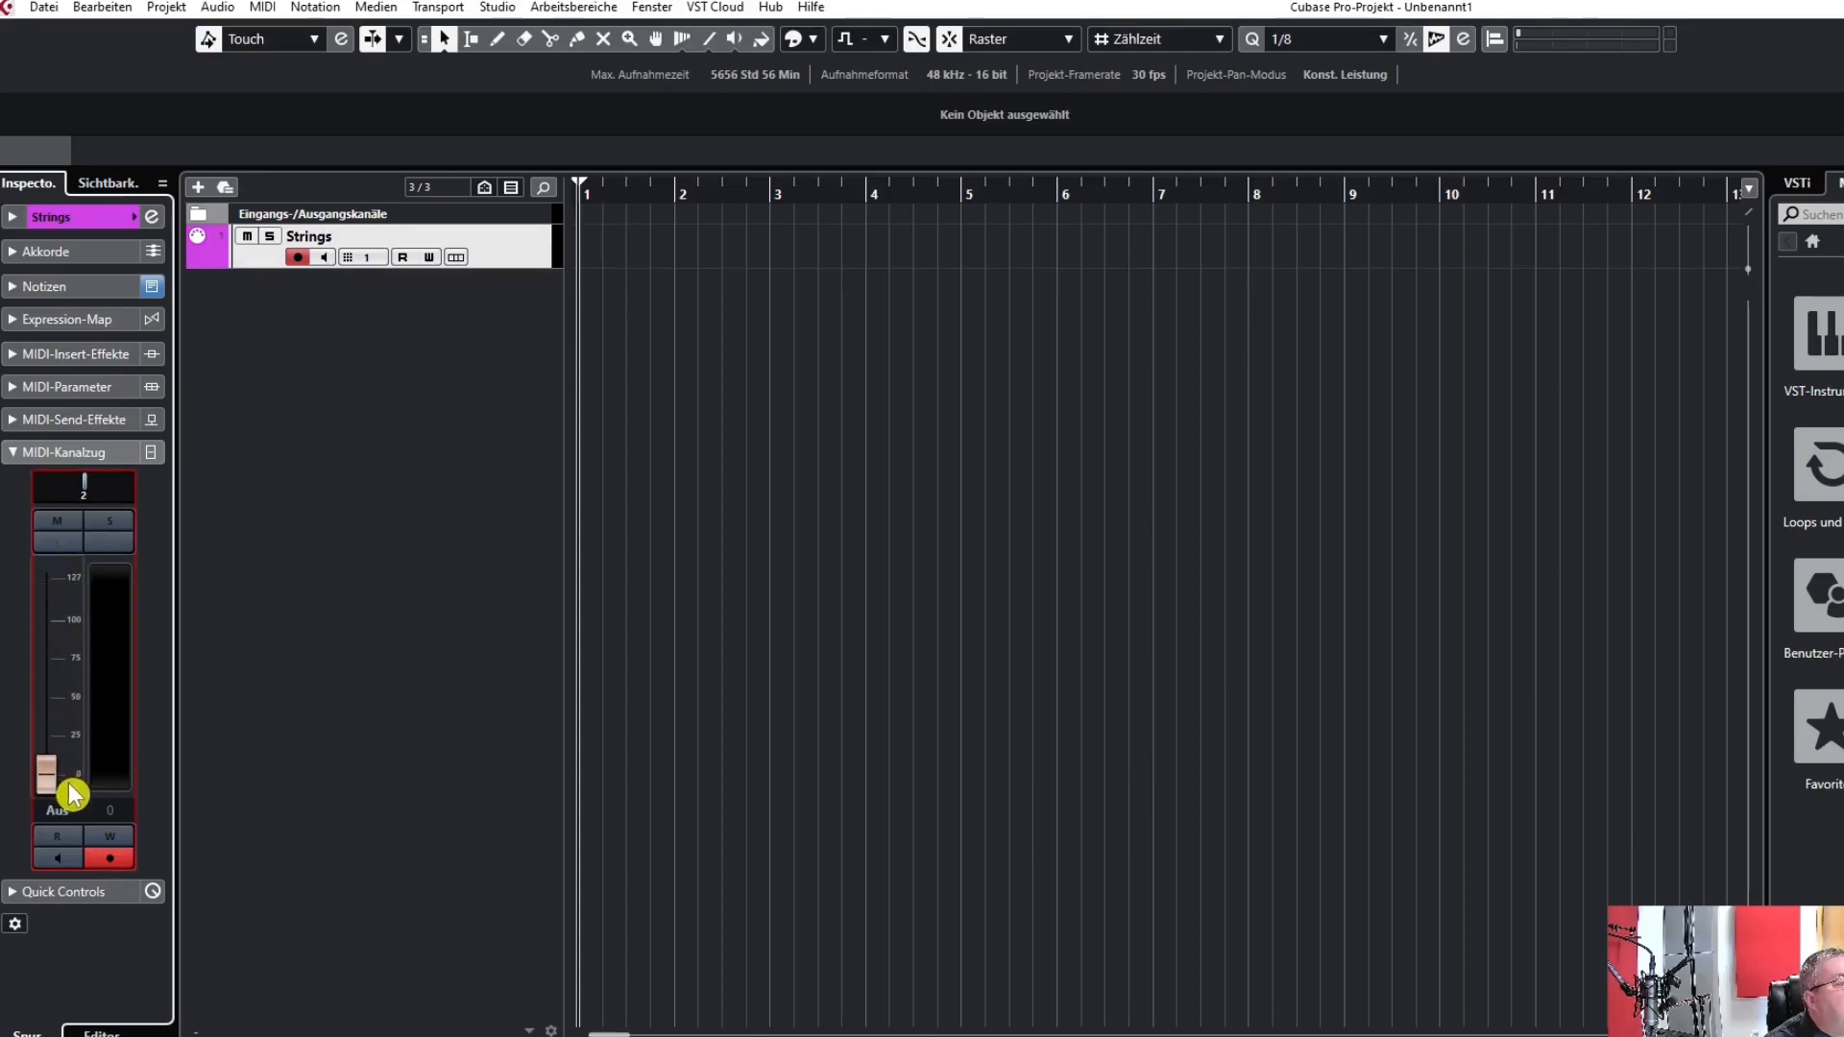
{"action": "left_click", "coordinate": [55, 529]}
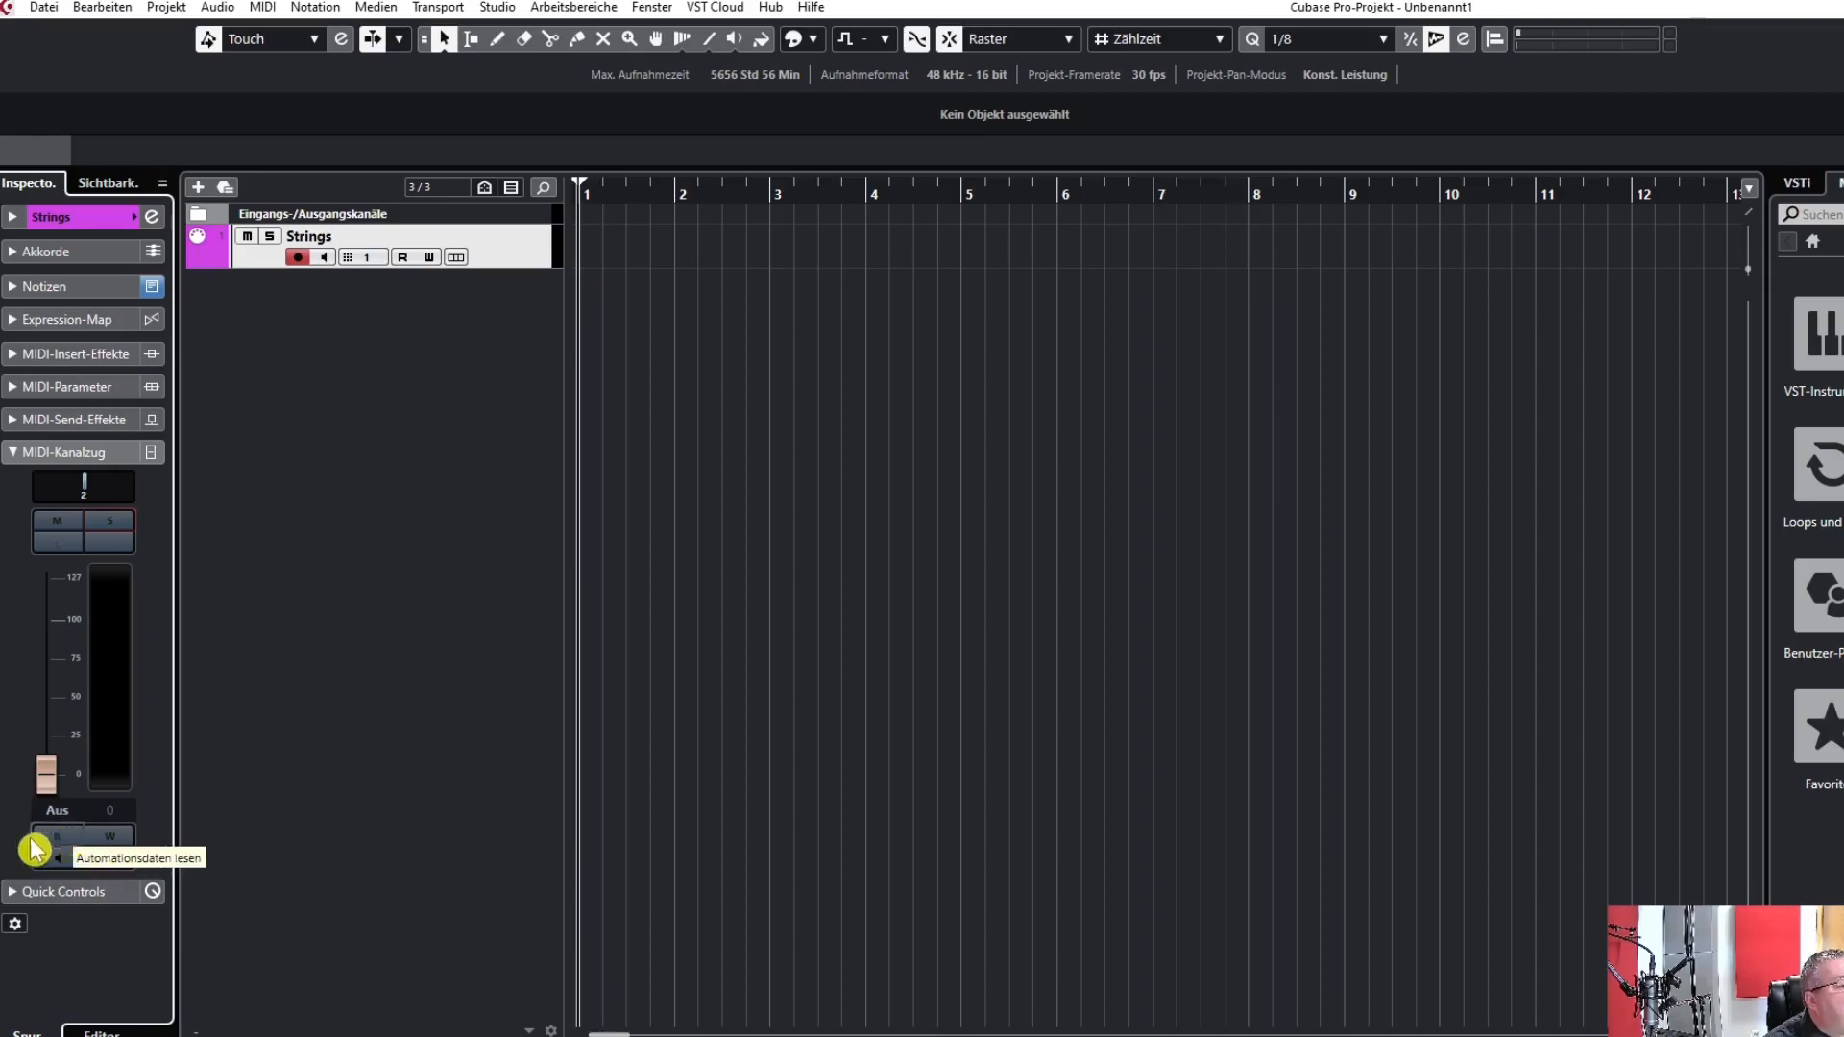
Step: Try the automation write, automation read and monitor switches in the Strings channel strip, and turn them off again
{"action": "left_click", "coordinate": [105, 853]}
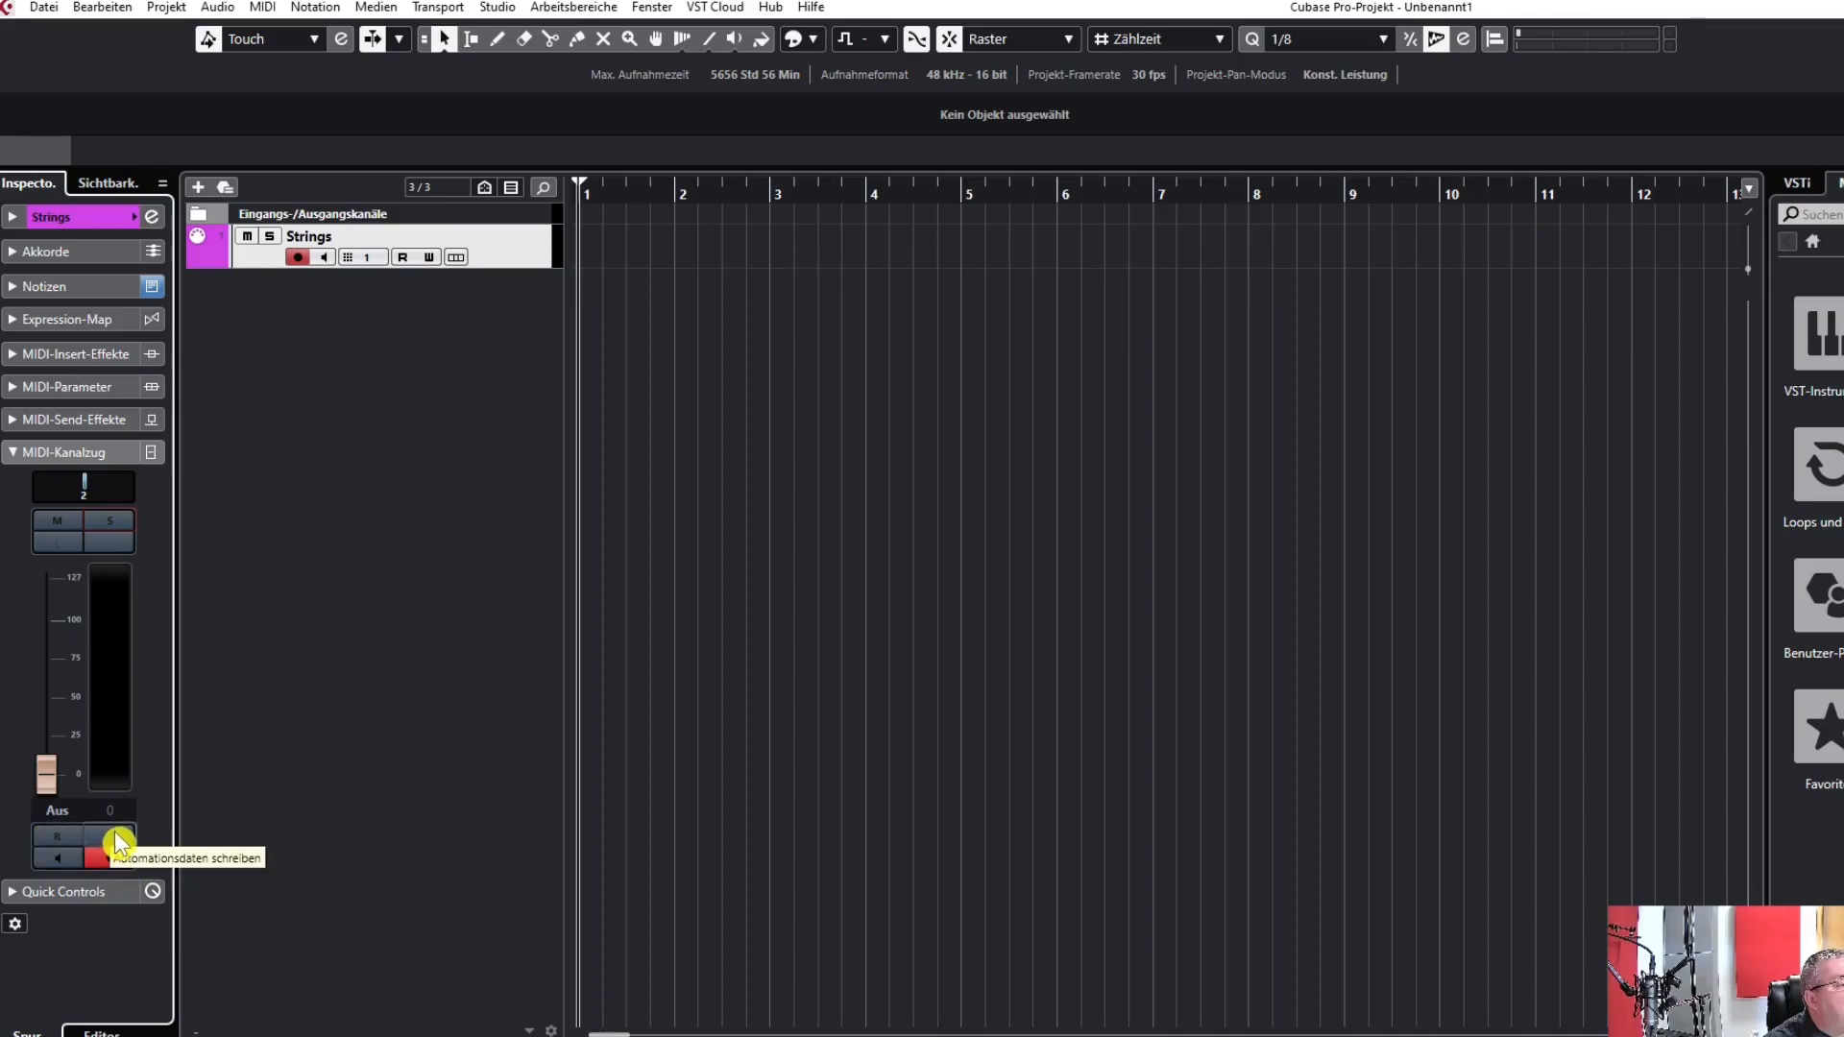
{"action": "left_click", "coordinate": [112, 845]}
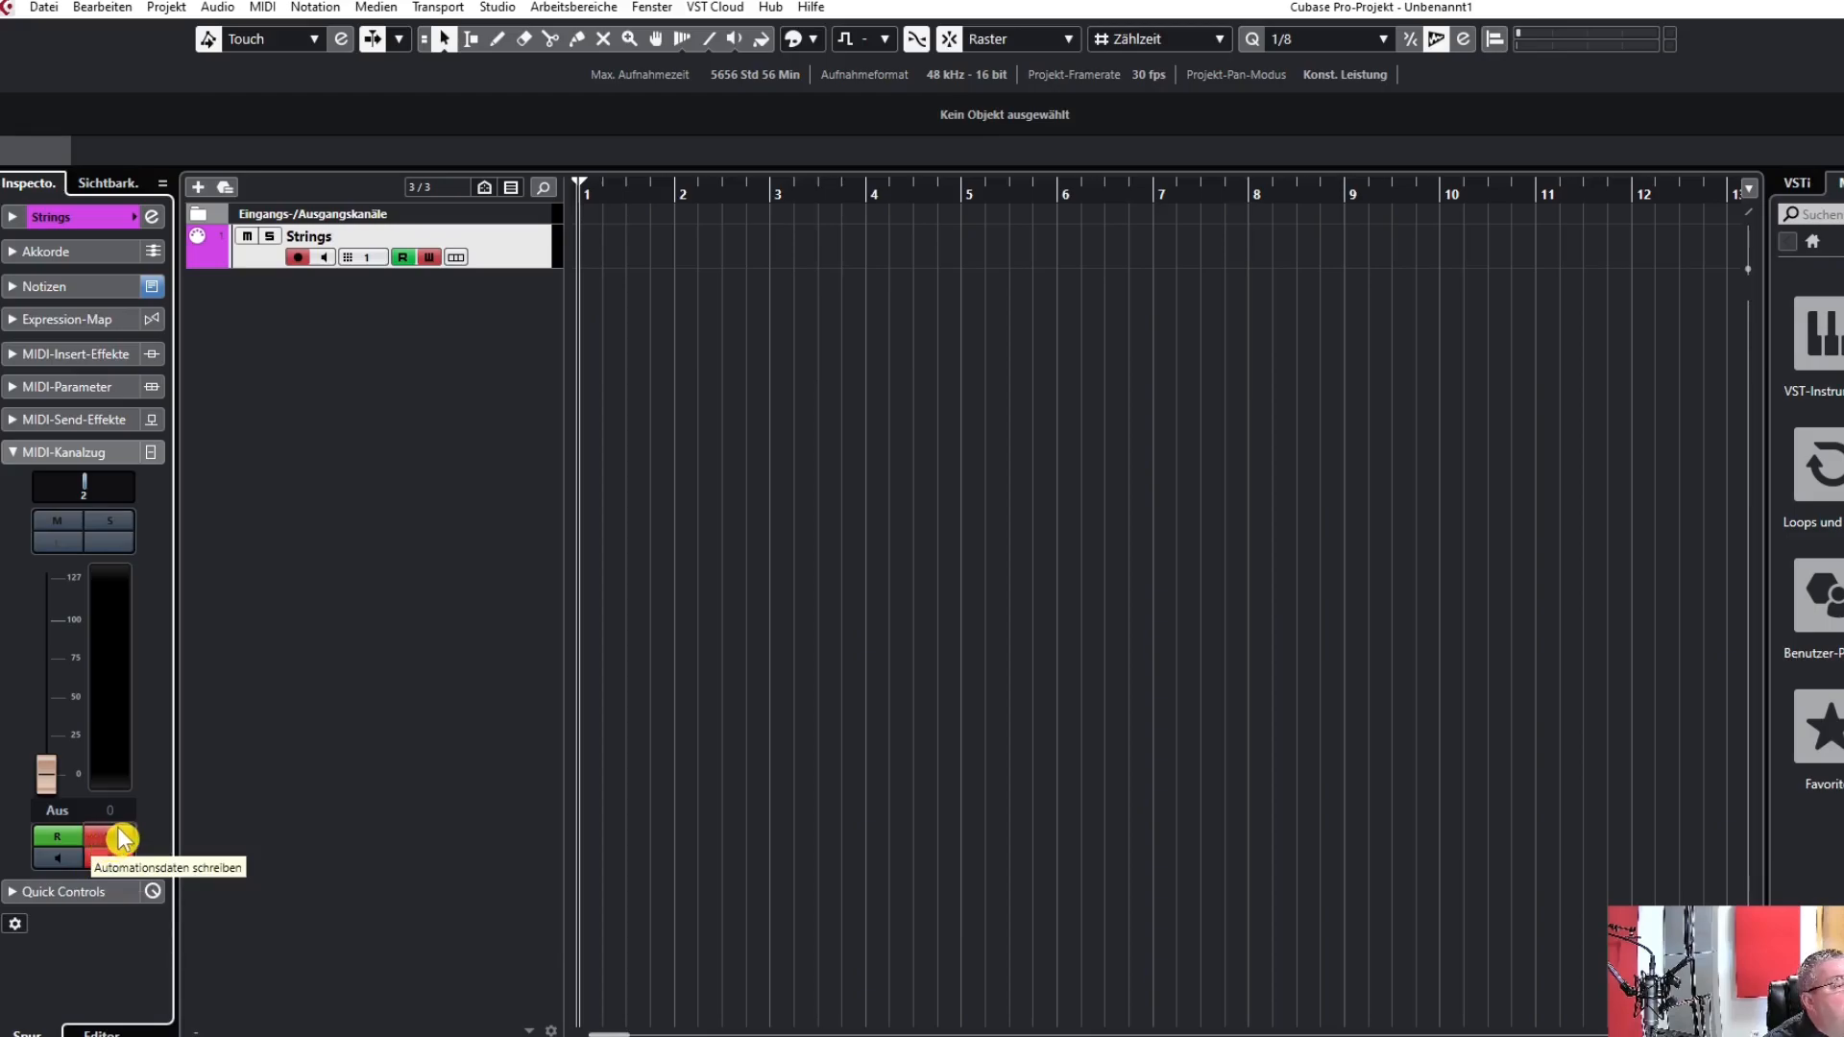
{"action": "left_click", "coordinate": [113, 842]}
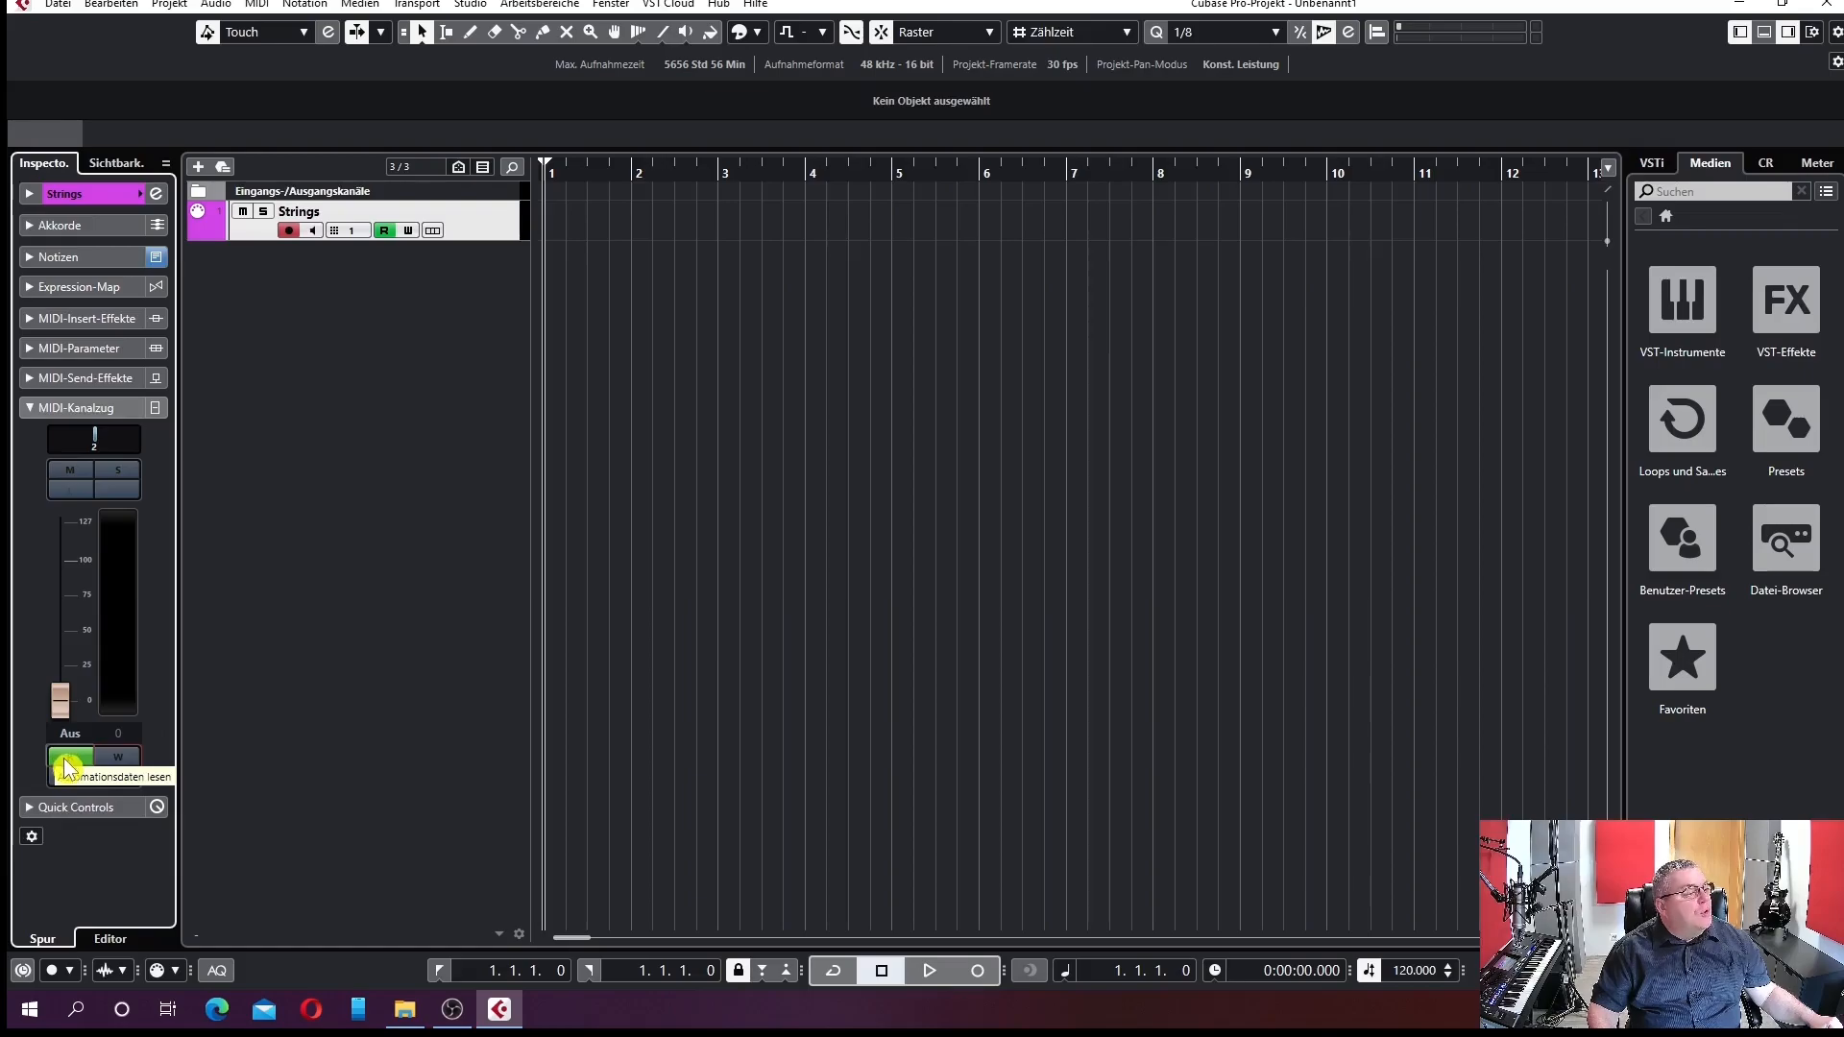
{"action": "left_click", "coordinate": [67, 767]}
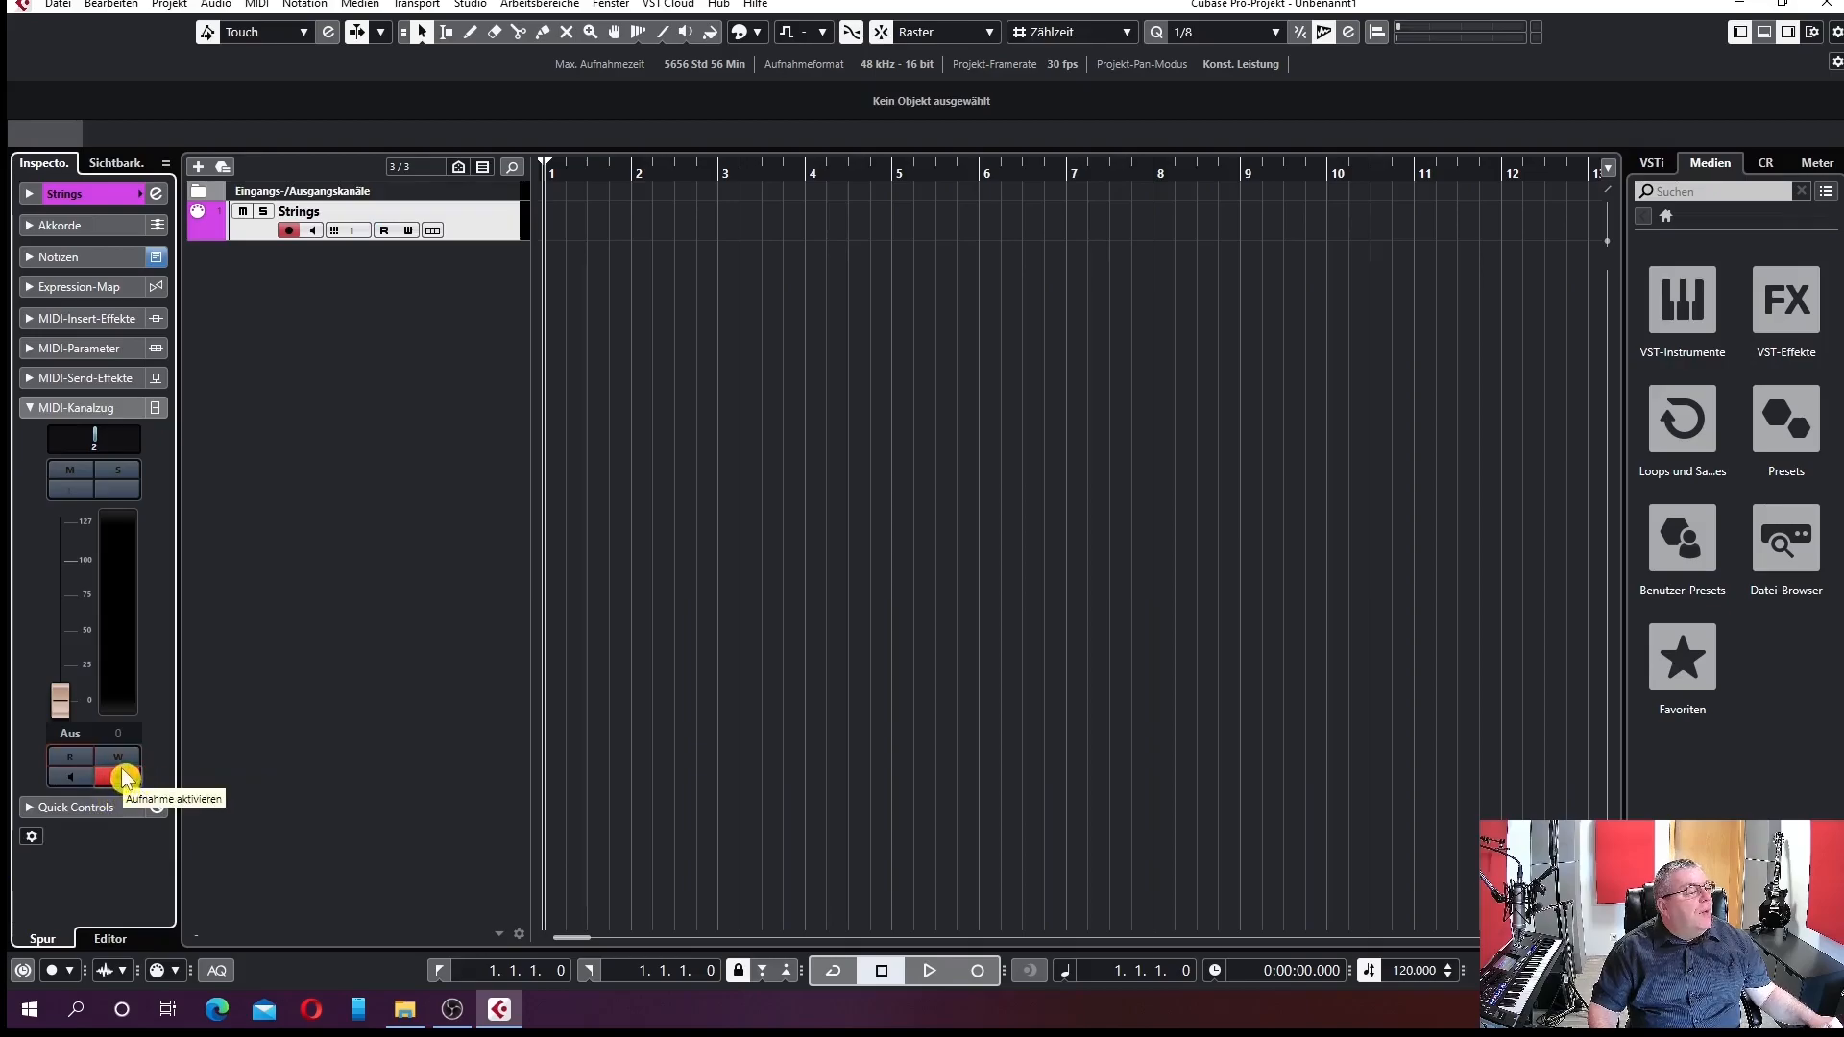
{"action": "left_click", "coordinate": [68, 787]}
{"action": "left_click", "coordinate": [68, 788]}
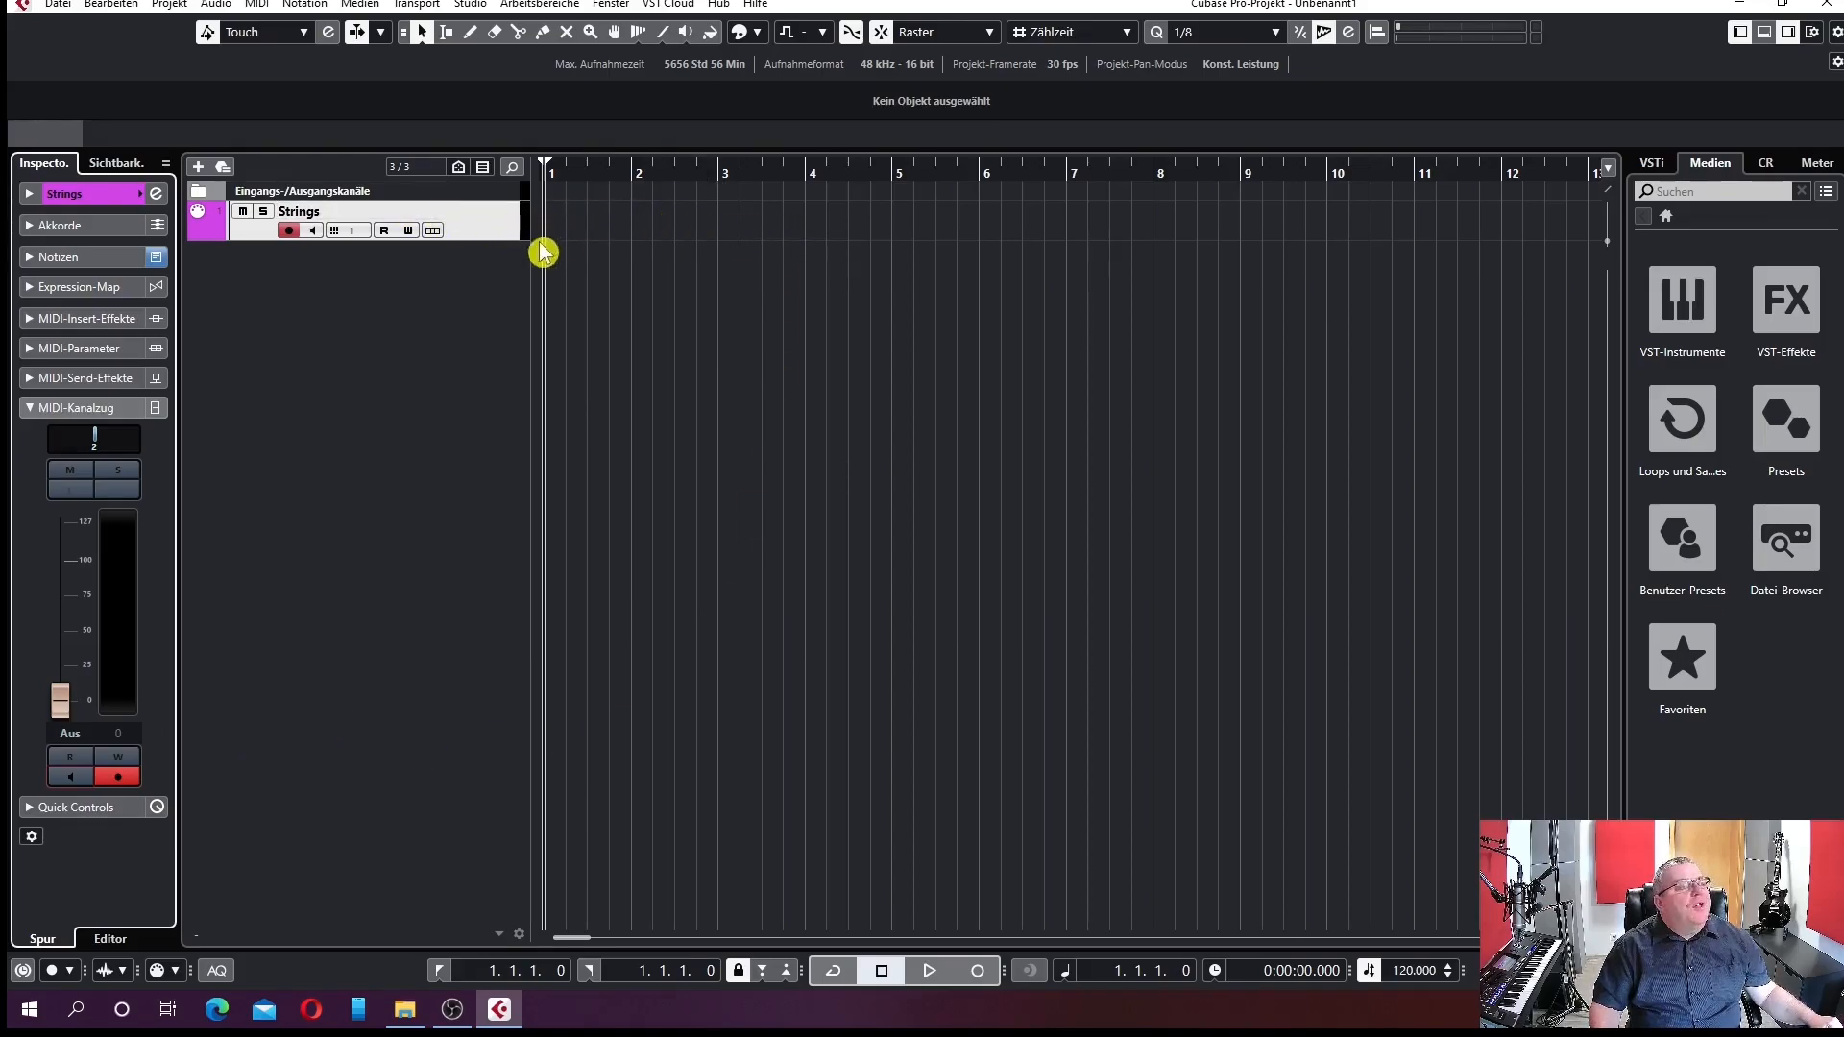
Step: Bring up the floating toolbox in the Strings track's event area to view its tools, and dismiss it
{"action": "right_click", "coordinate": [569, 217]}
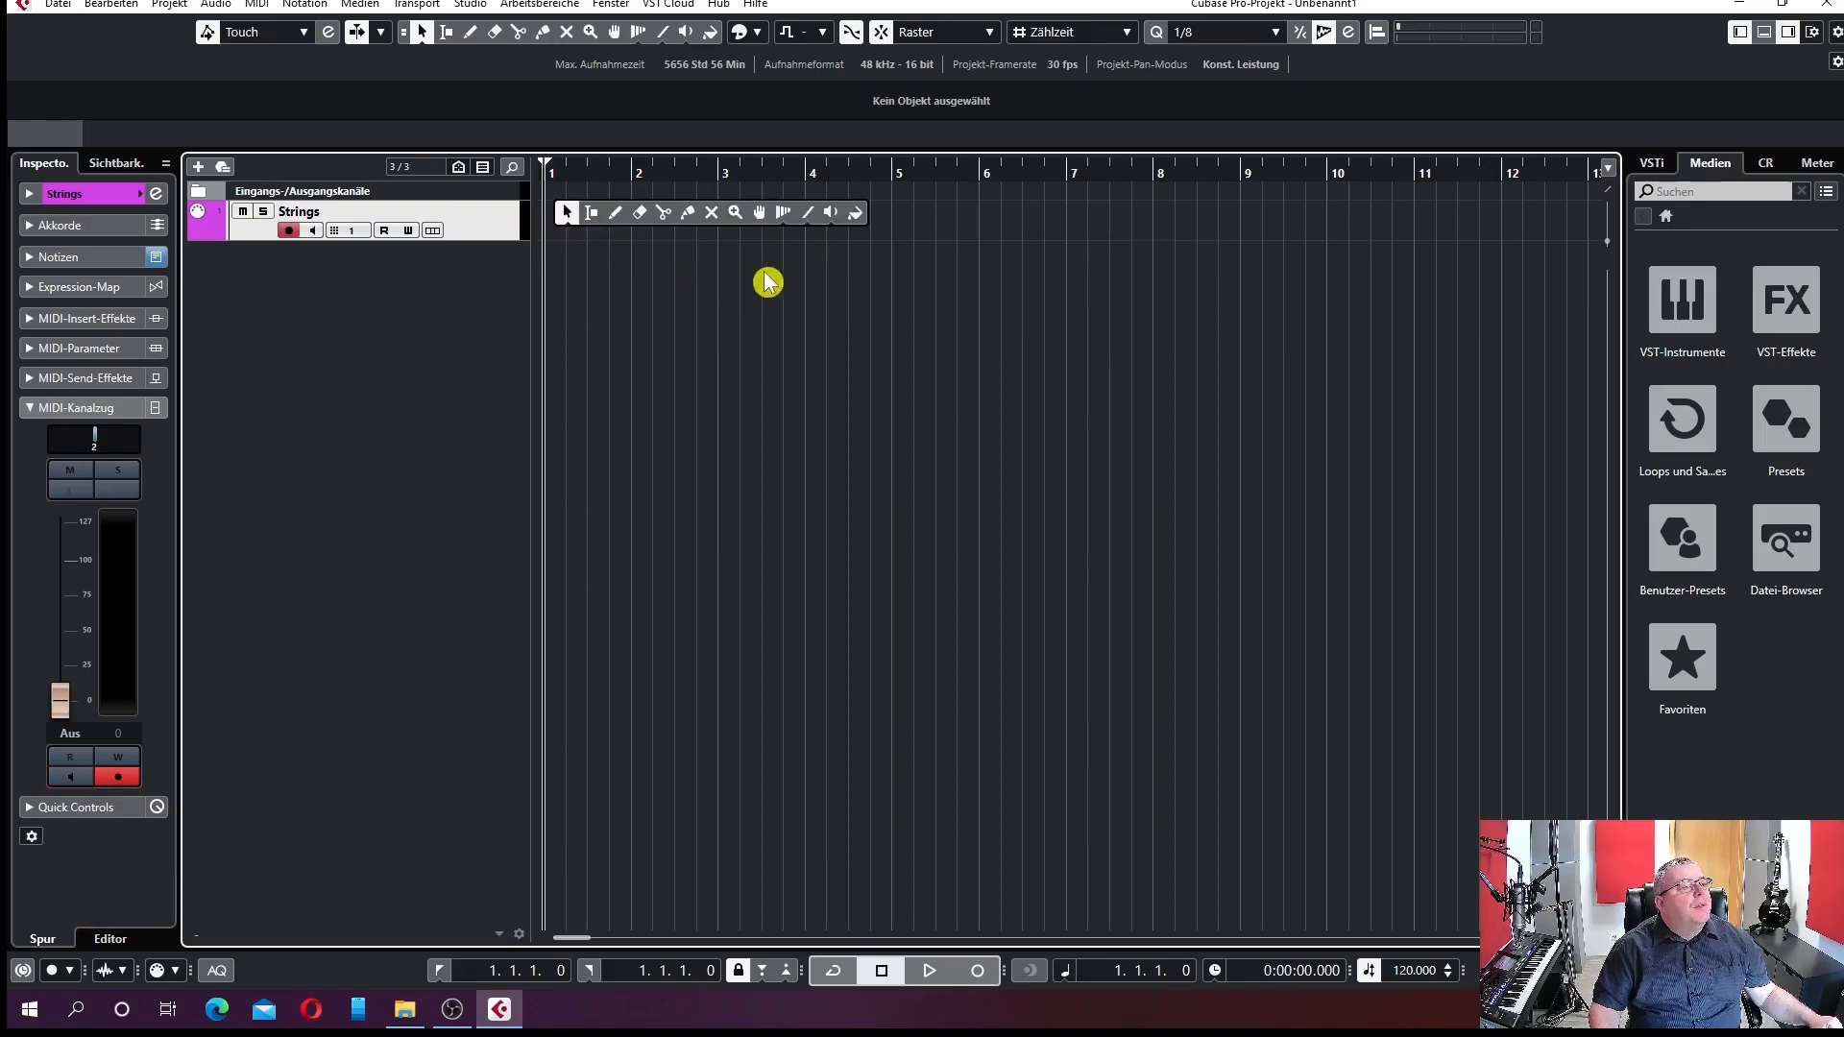
{"action": "left_click", "coordinate": [669, 249]}
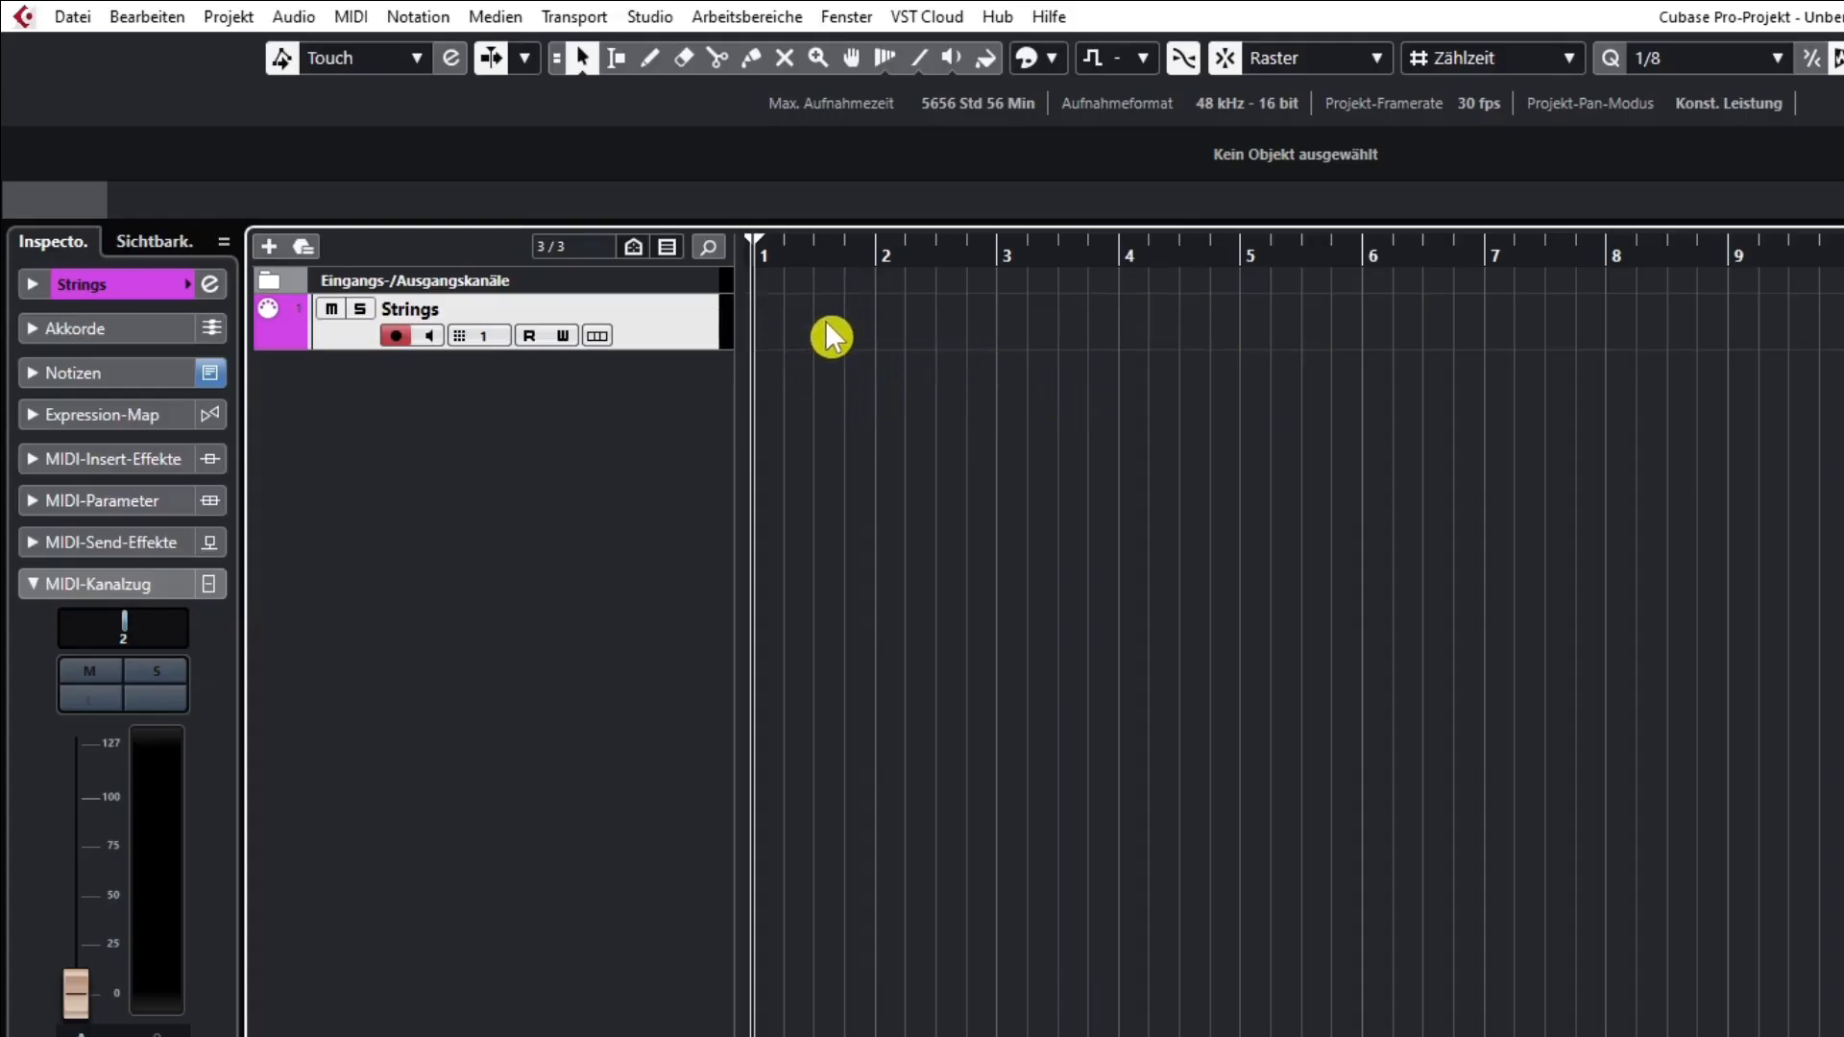
{"action": "right_click", "coordinate": [831, 336]}
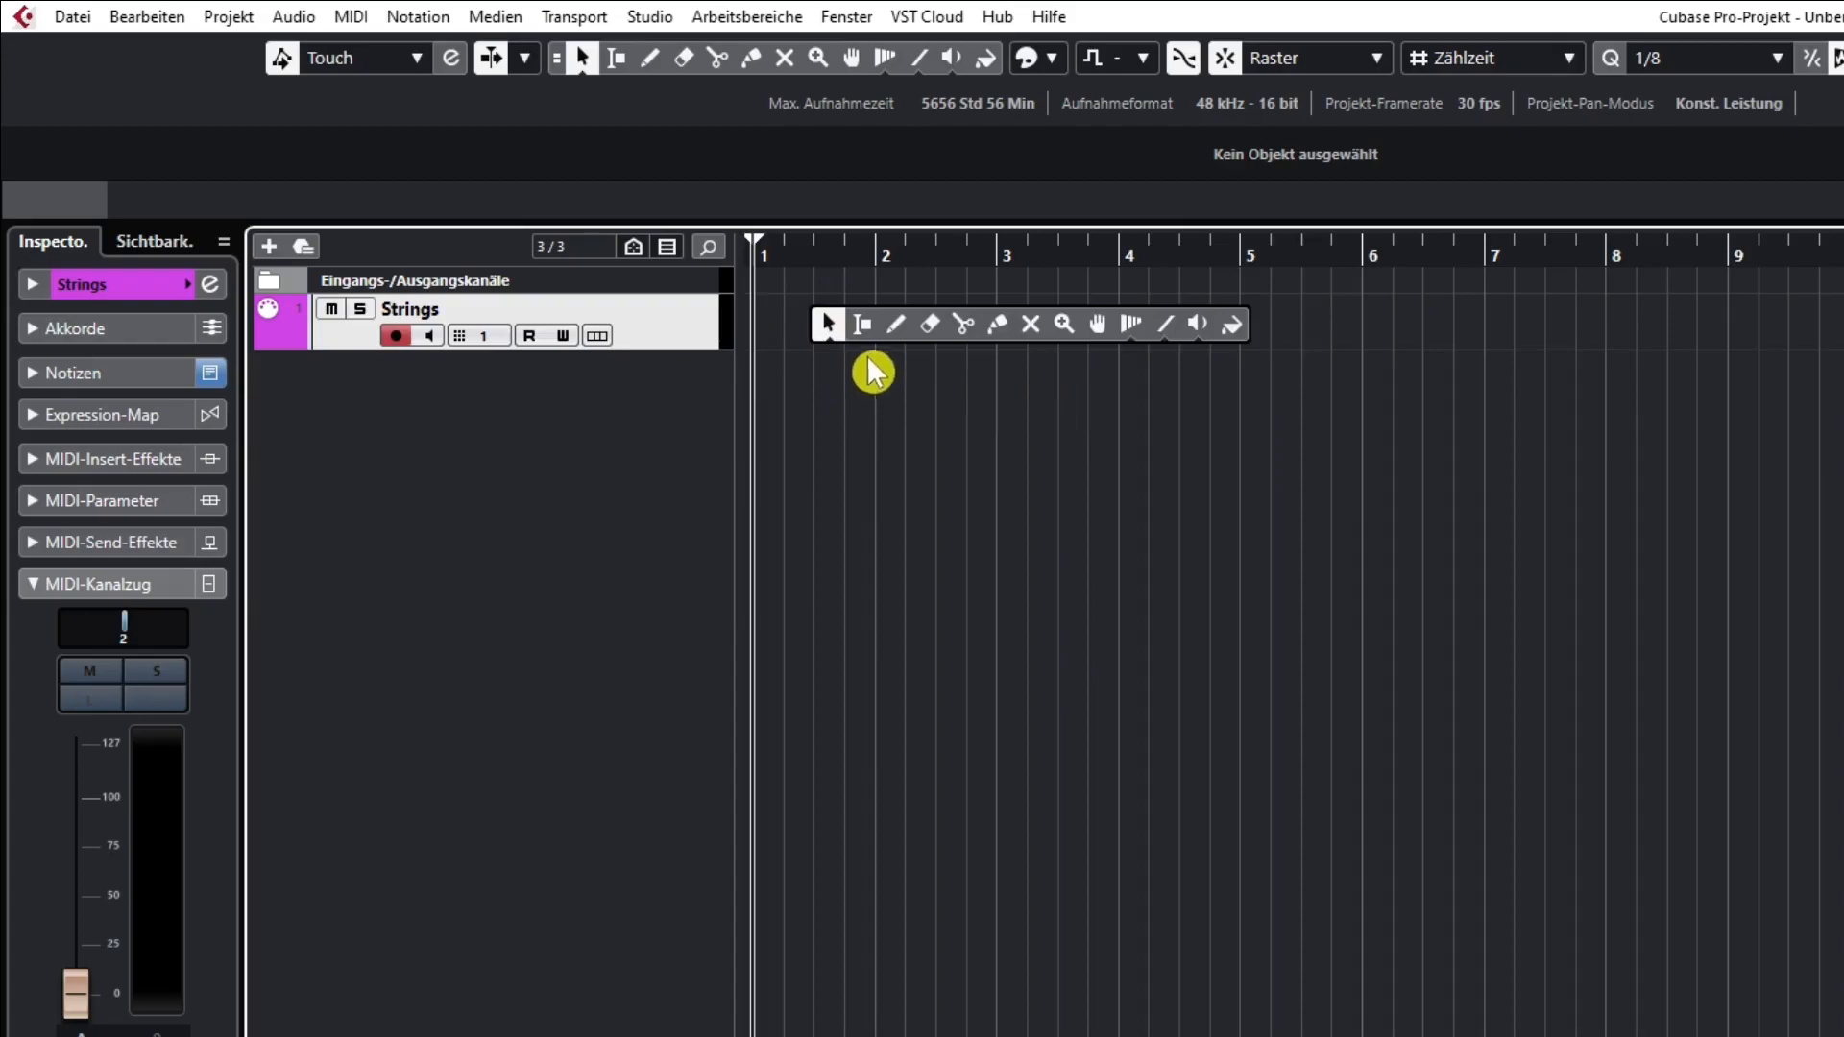
{"action": "left_click", "coordinate": [1171, 371]}
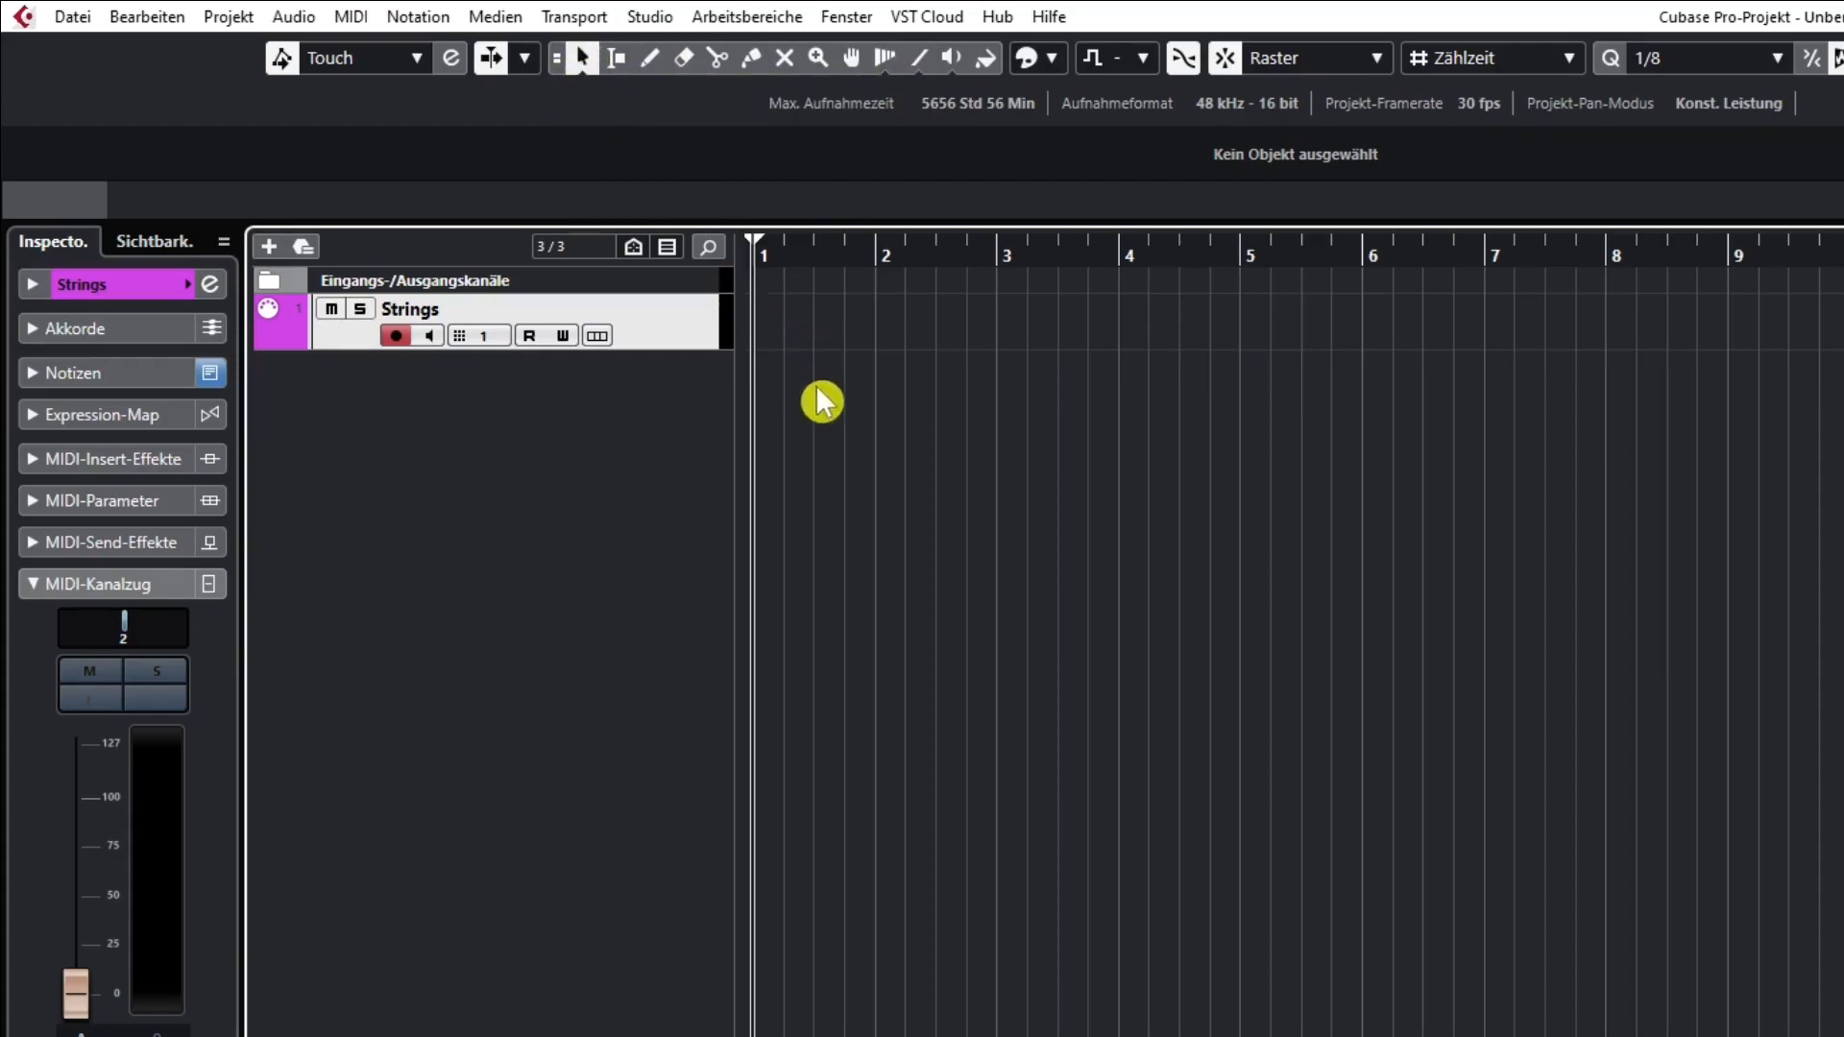
Step: Try the Color tool from the floating toolbox in the event area, and return to the Object Selection tool
{"action": "right_click", "coordinate": [810, 332]}
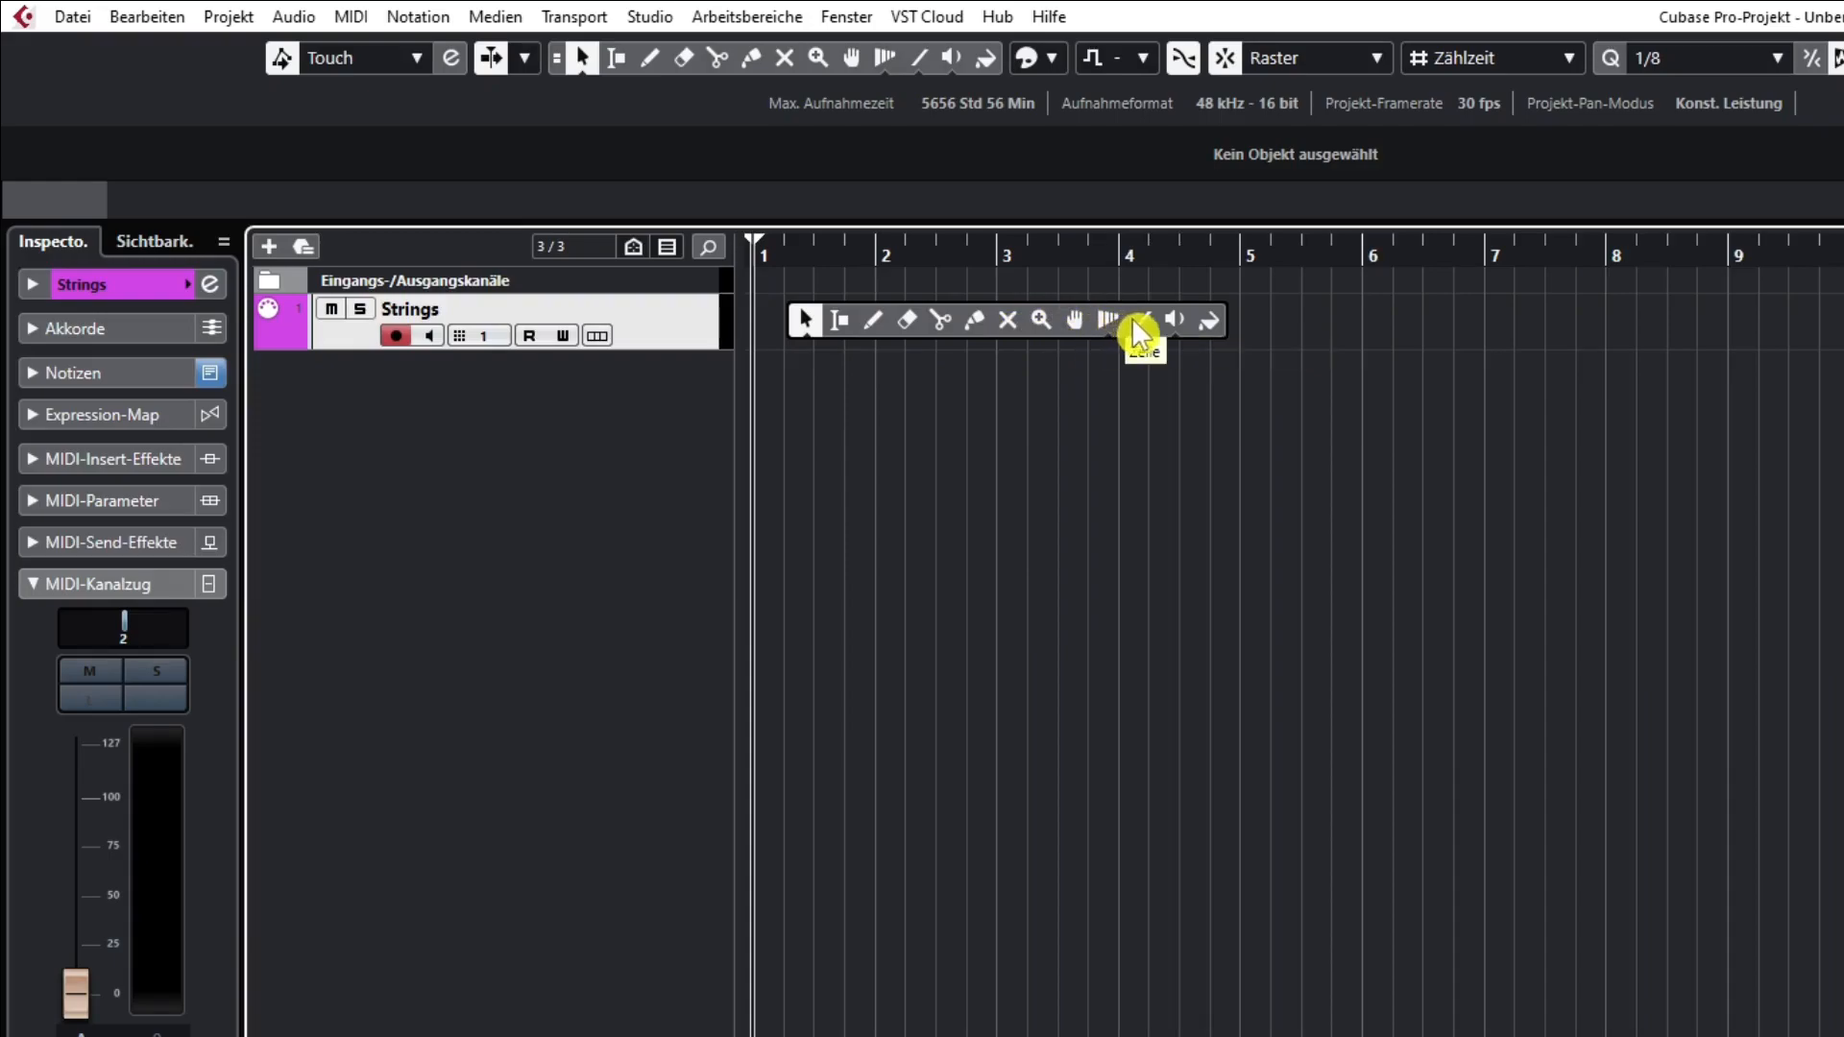
{"action": "left_click", "coordinate": [1213, 319]}
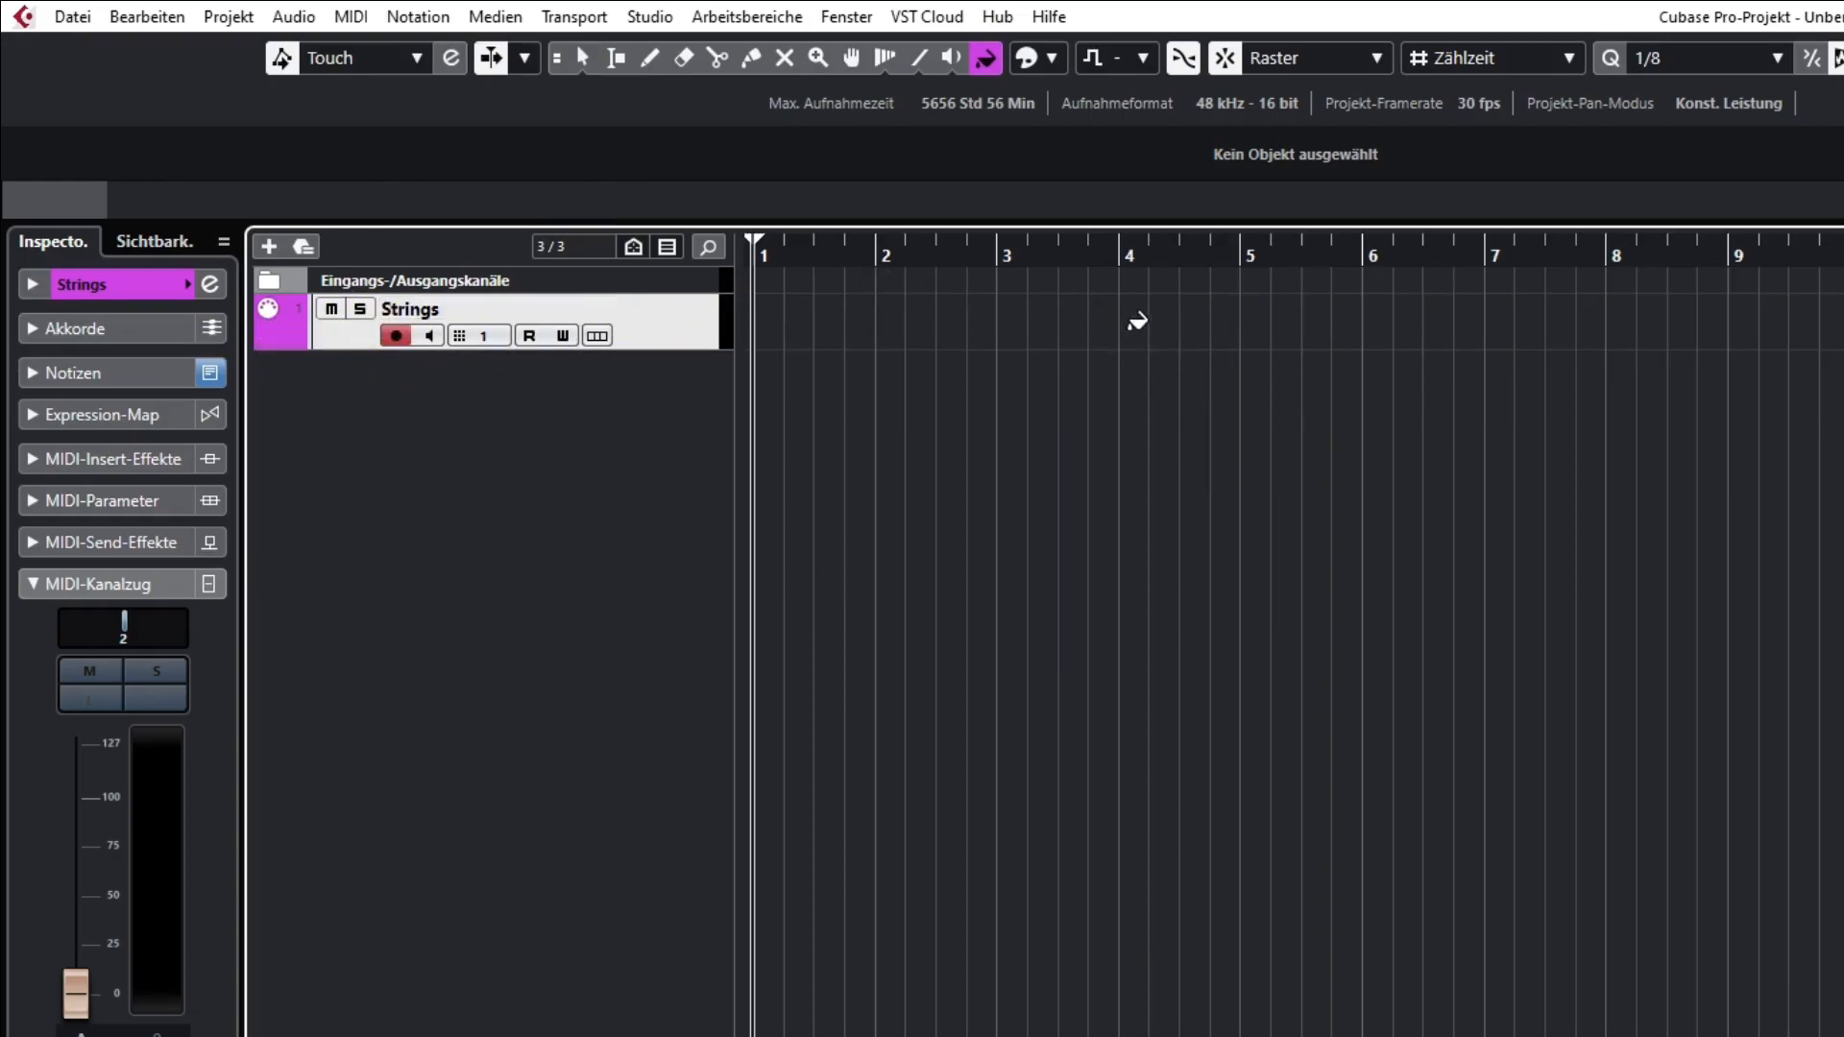
{"action": "right_click", "coordinate": [1083, 327]}
{"action": "left_click", "coordinate": [1079, 340]}
{"action": "right_click", "coordinate": [979, 315]}
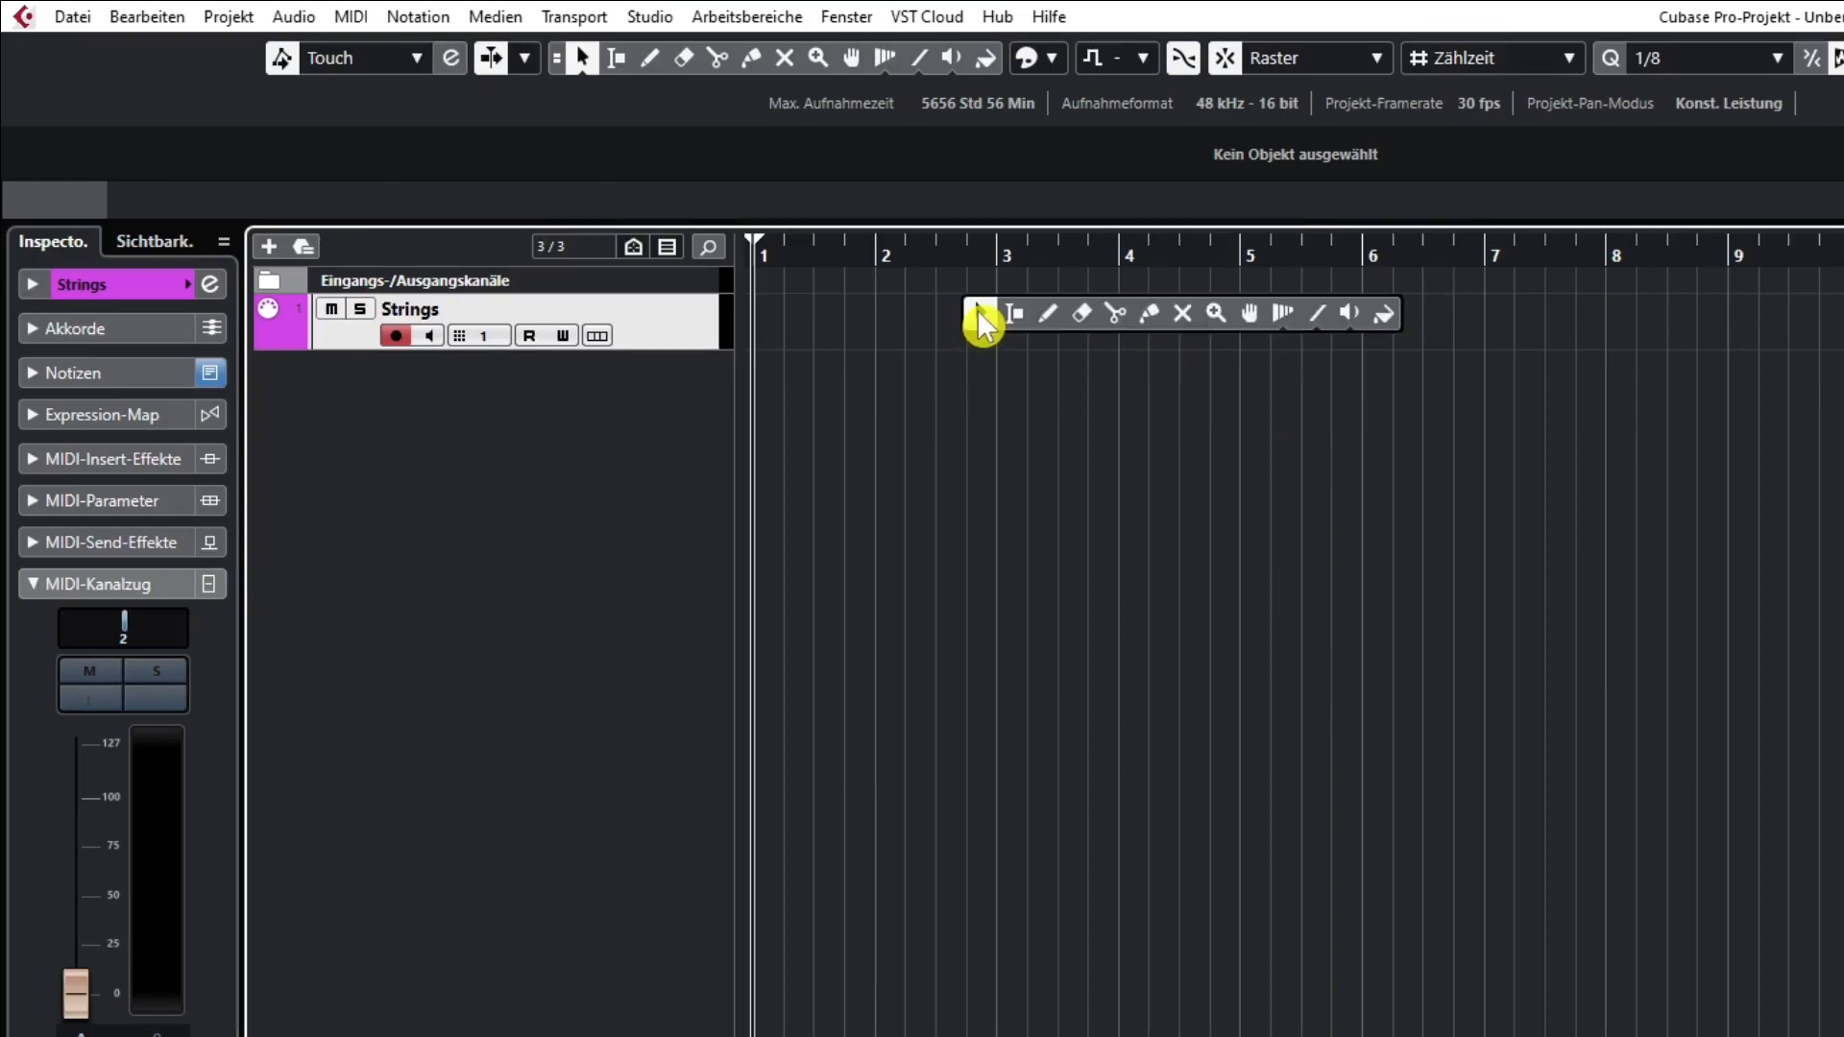
Step: Draw a one-bar MIDI part at bar 1 of the Strings track and return to the Object Selection tool
{"action": "left_click", "coordinate": [1047, 313]}
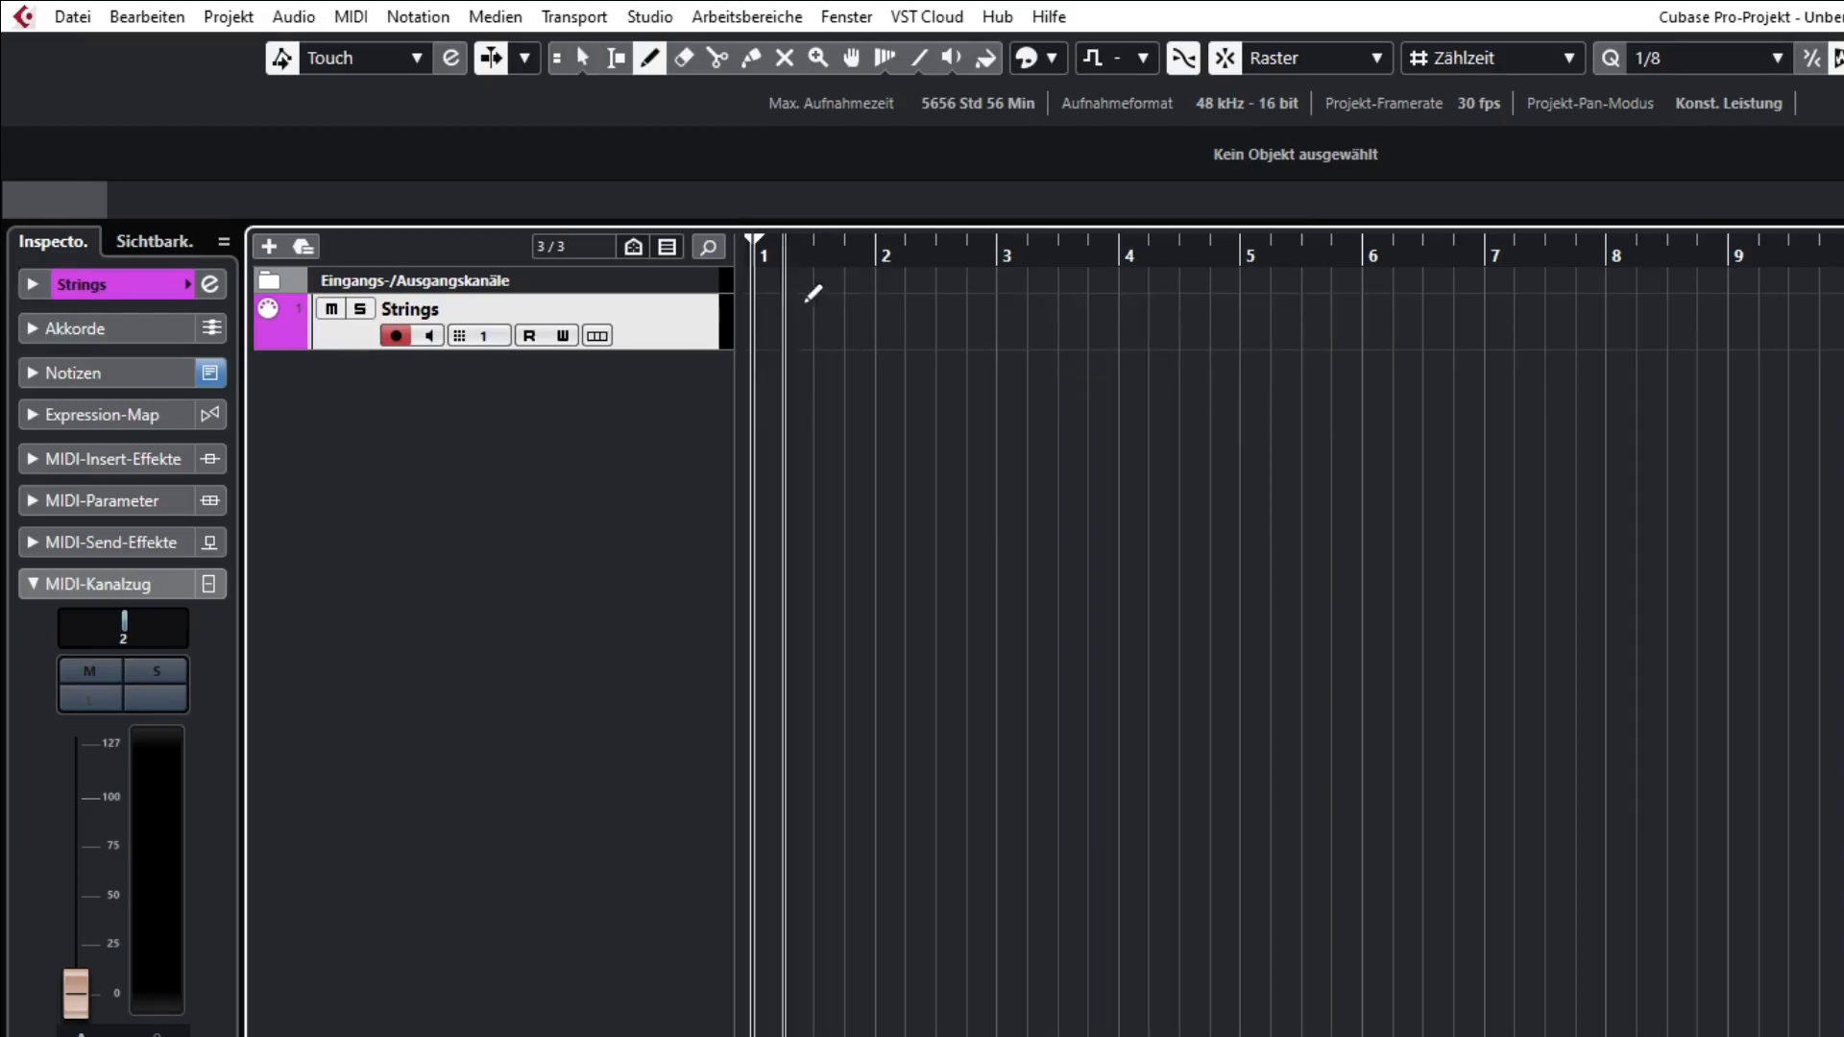
{"action": "mouse_move", "coordinate": [764, 310]}
{"action": "left_mouse_down"}
{"action": "mouse_move", "coordinate": [908, 323]}
{"action": "mouse_move", "coordinate": [885, 329]}
{"action": "left_mouse_up"}
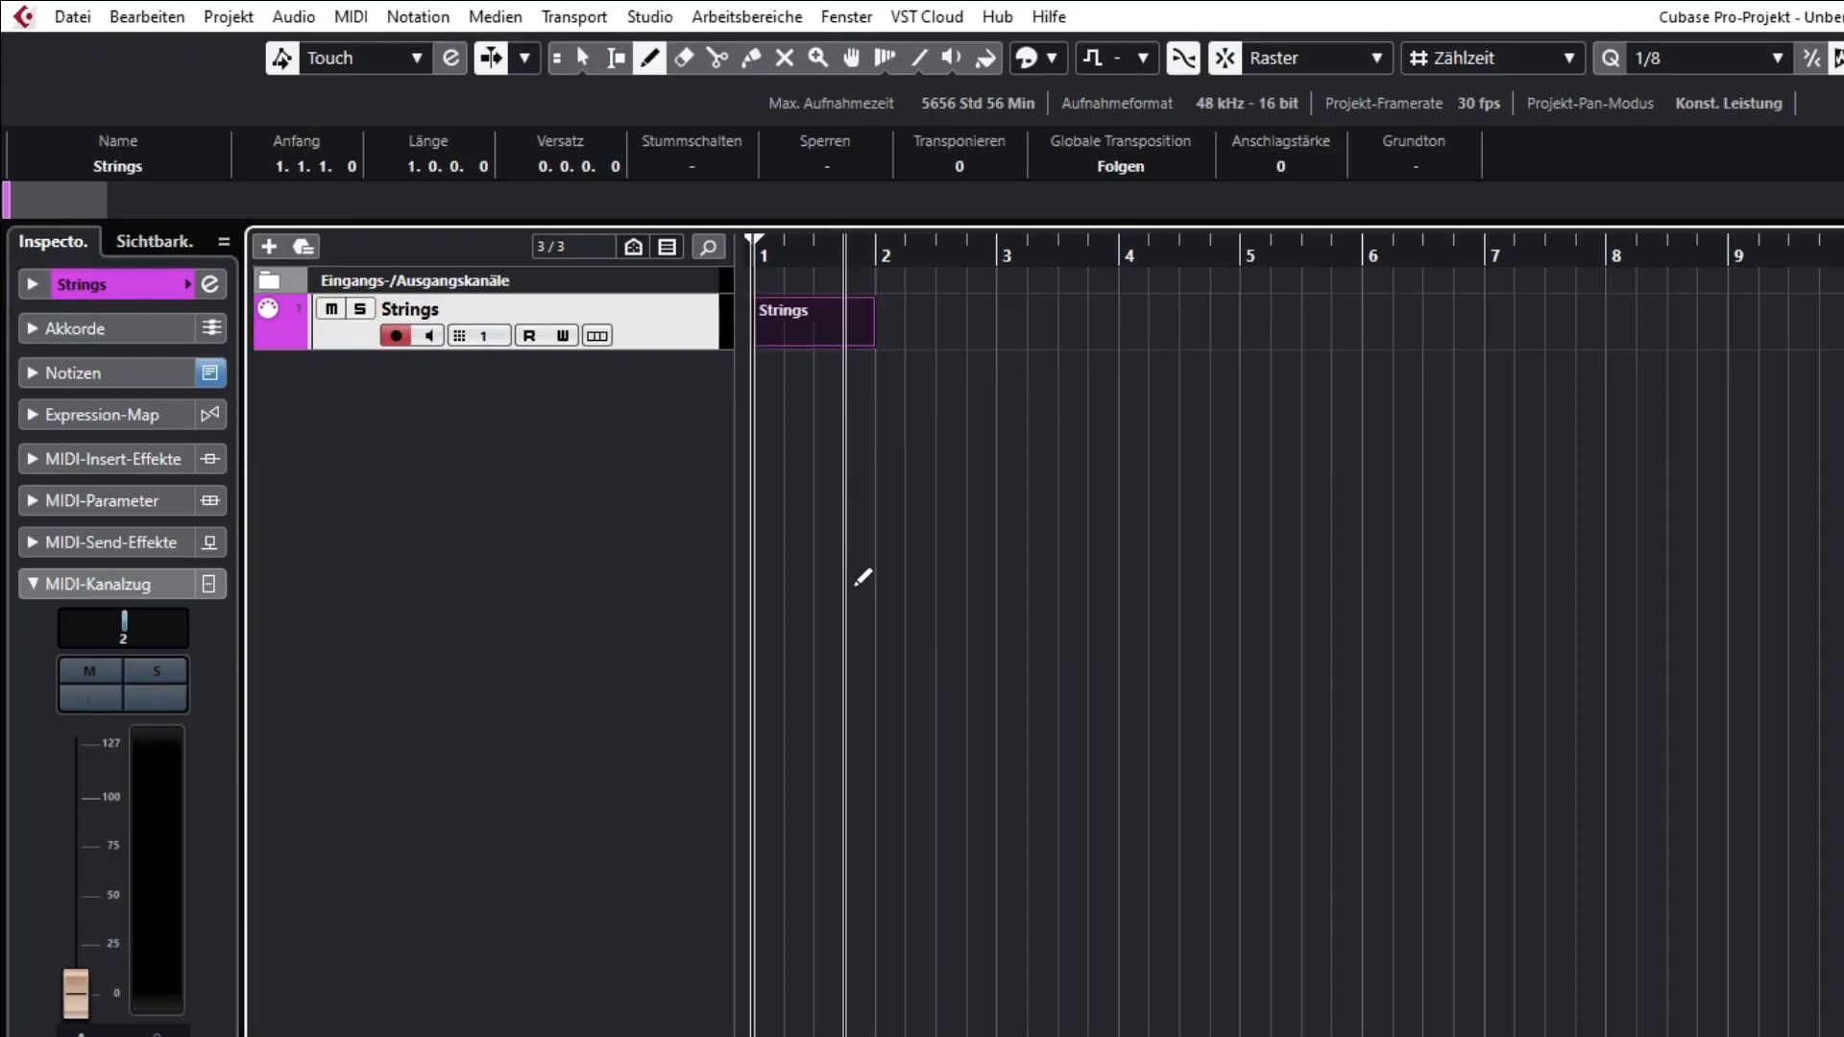
{"action": "right_click", "coordinate": [823, 318]}
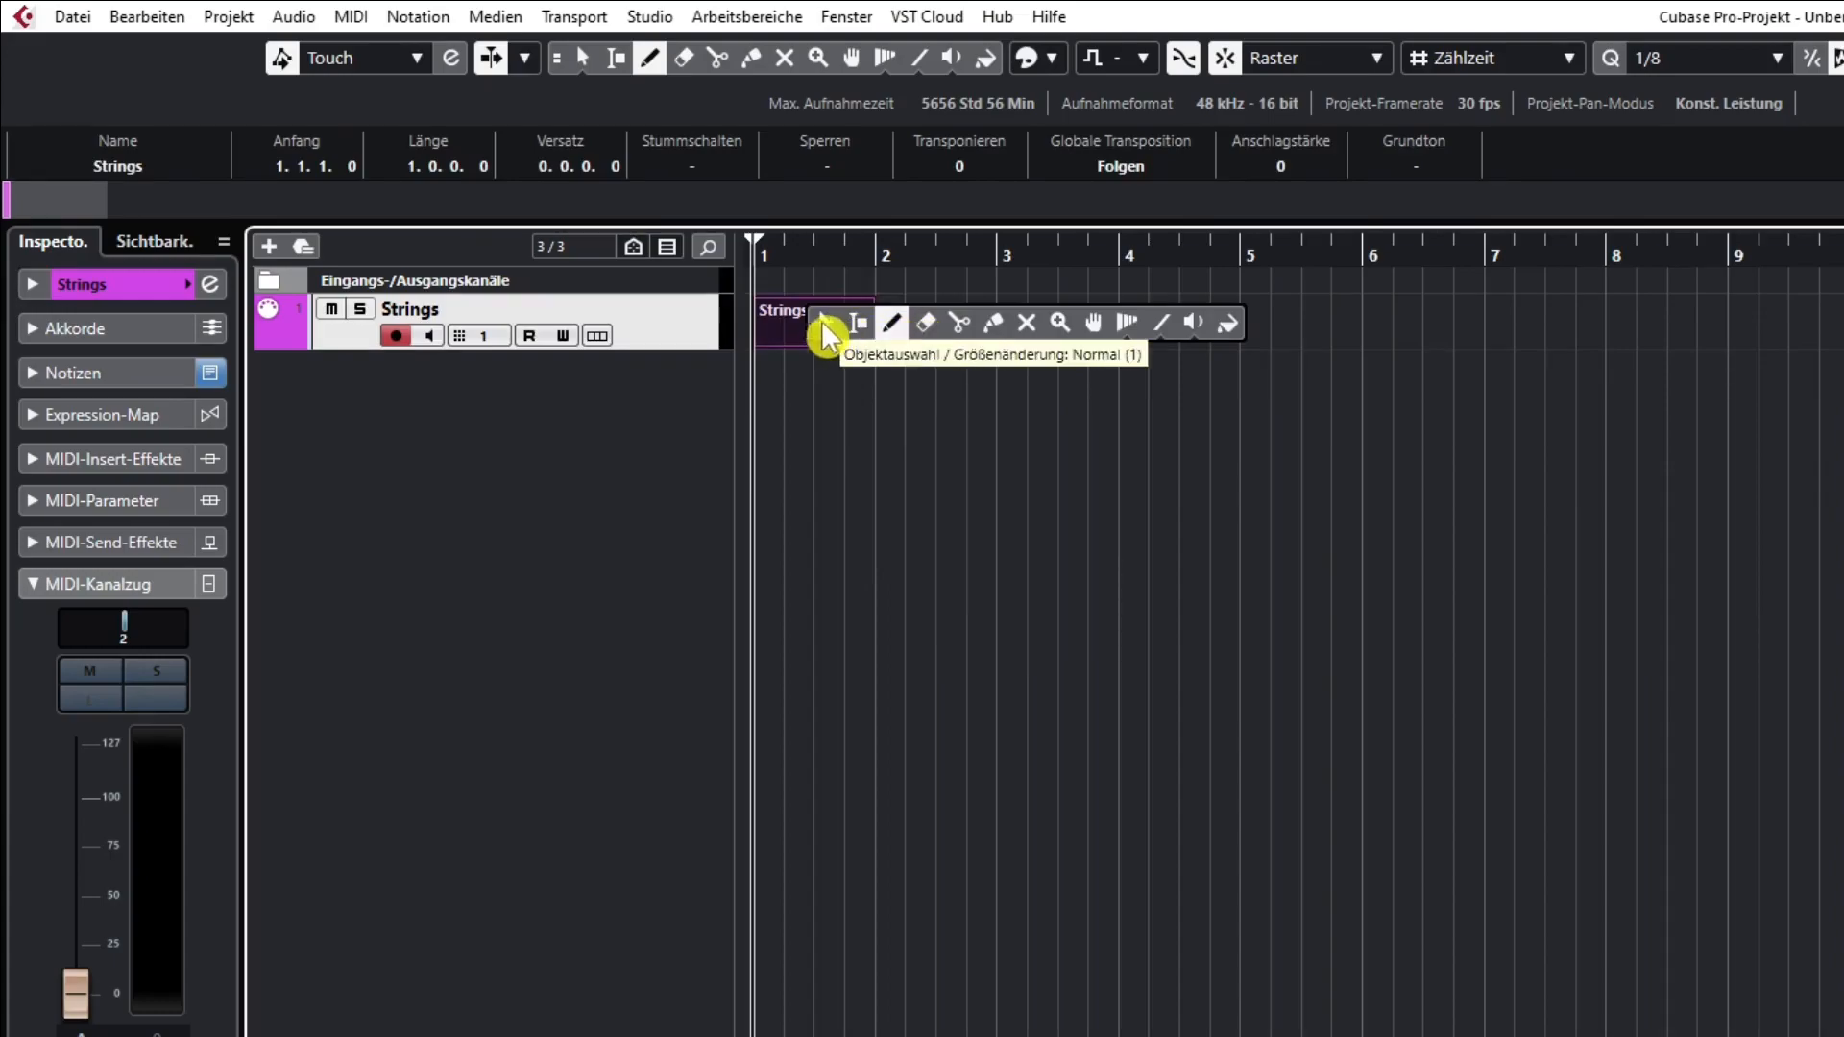
{"action": "left_click", "coordinate": [824, 324]}
Step: Extend the Strings part's end to bar 3 with the Object Selection tool, making it two bars long
{"action": "right_click", "coordinate": [810, 328]}
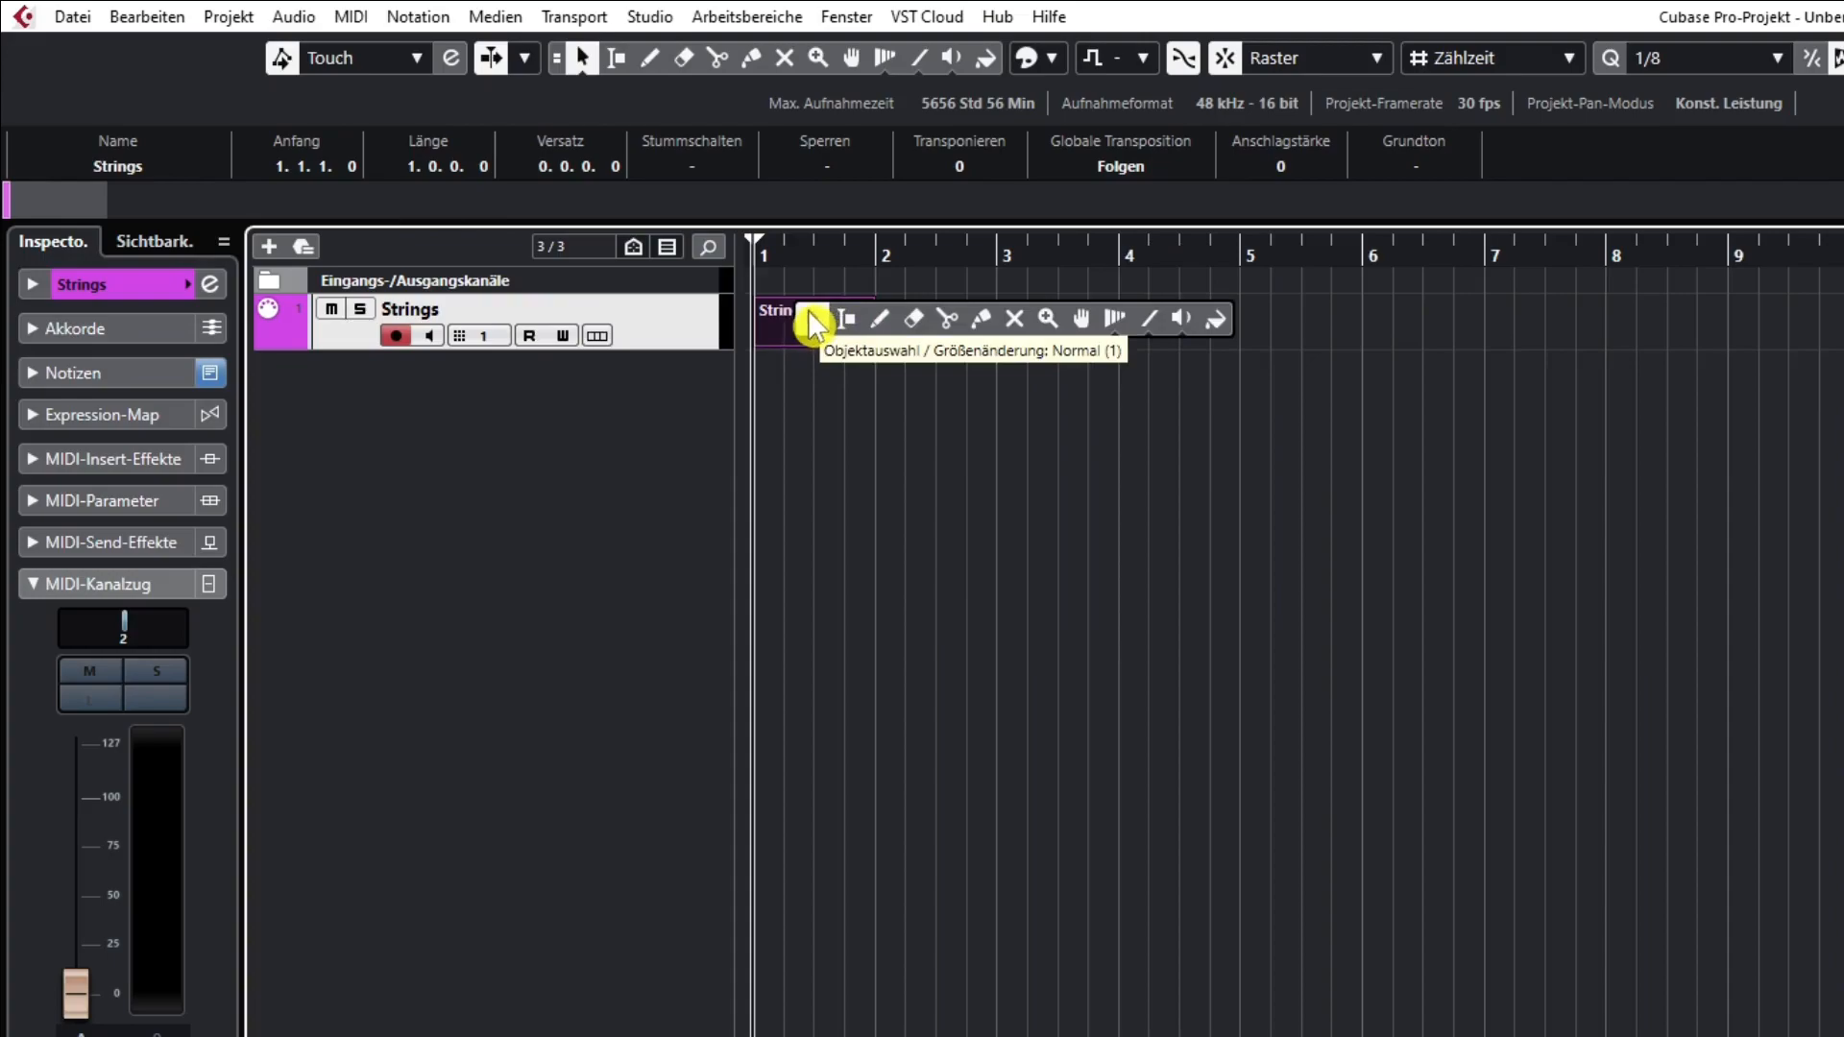
{"action": "left_click", "coordinate": [809, 317]}
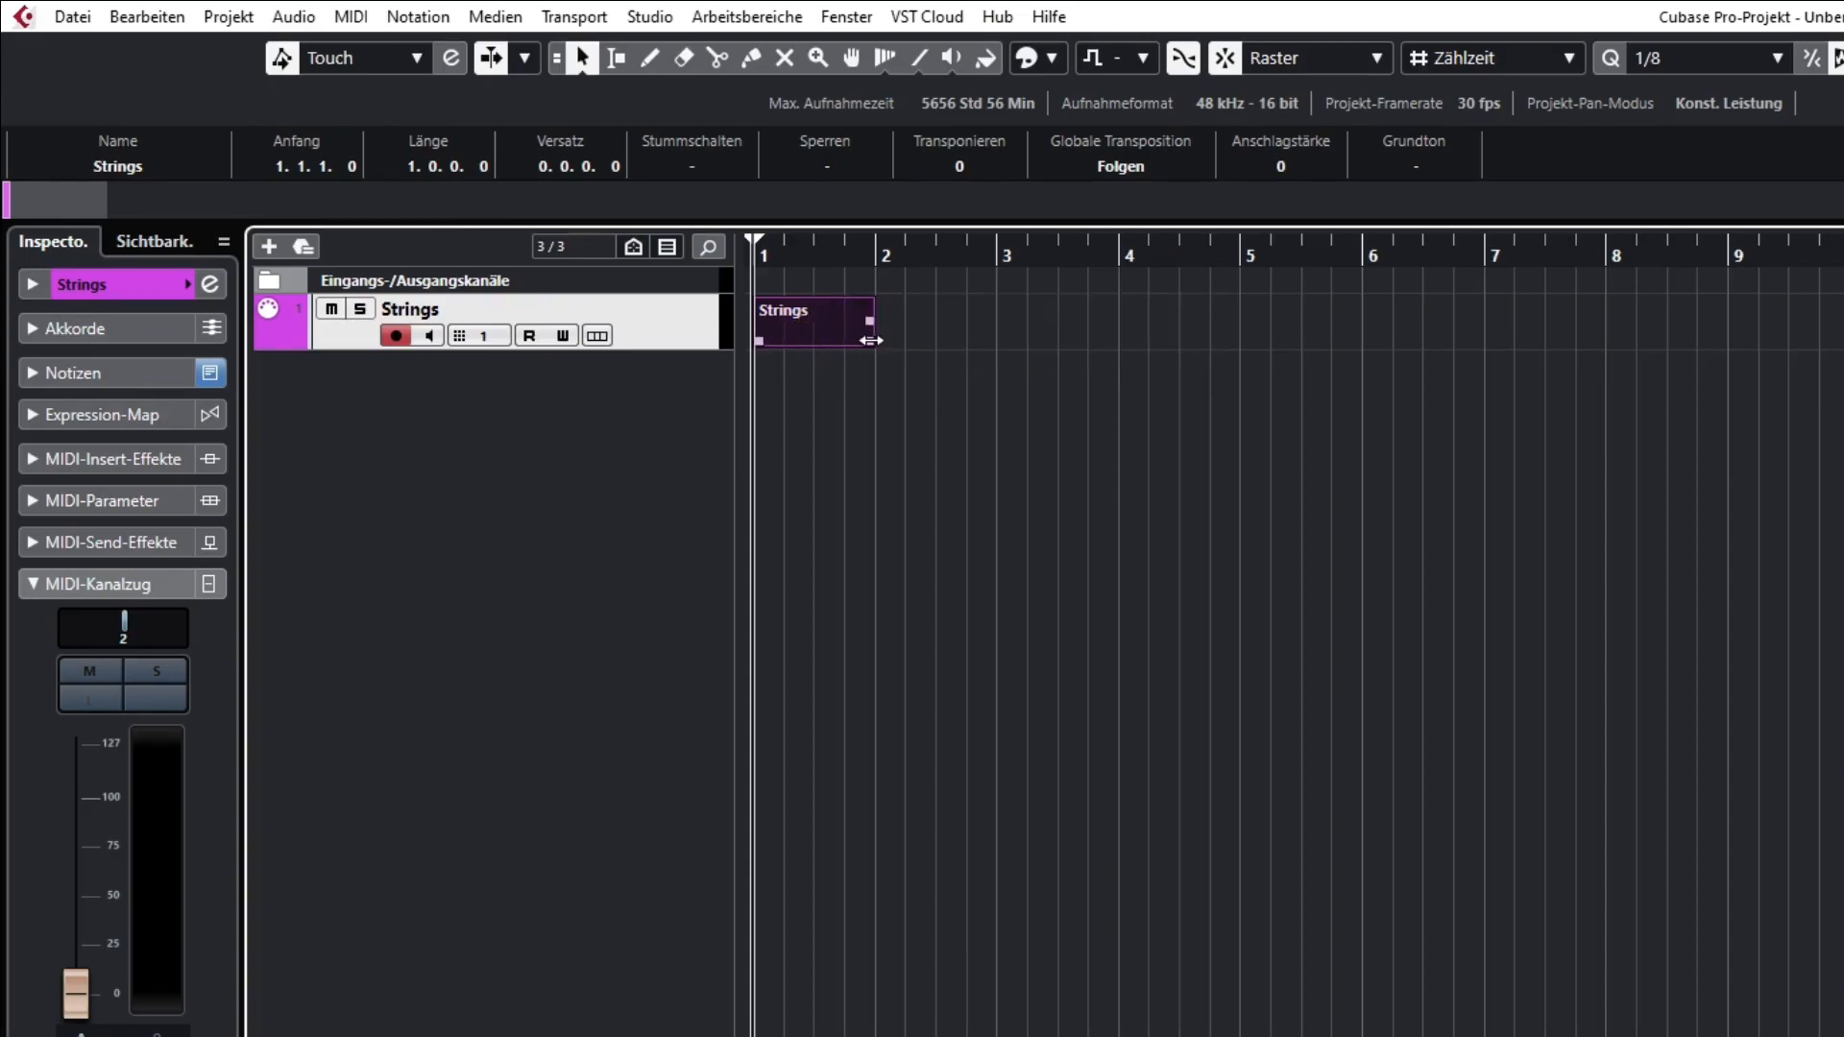
{"action": "left_click_drag", "start_coordinate": [870, 344], "coordinate": [999, 379]}
{"action": "left_click", "coordinate": [989, 338]}
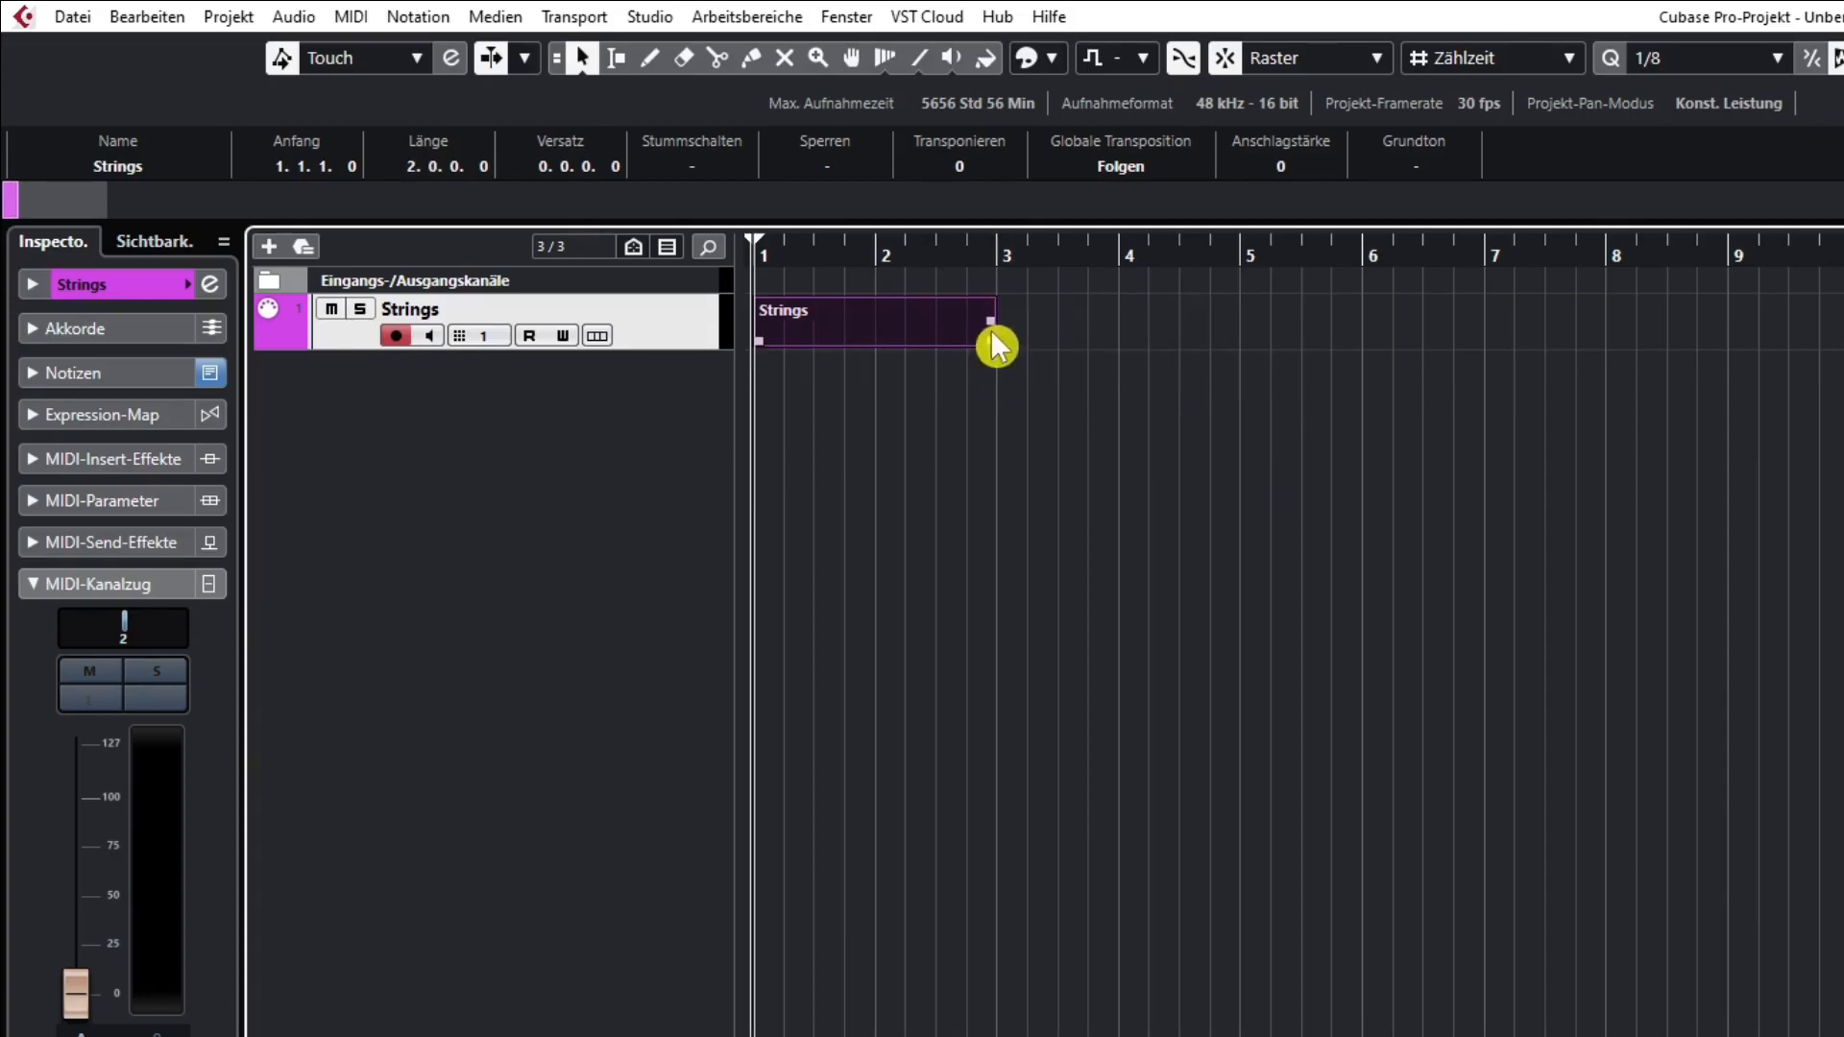
Step: Open the Strings part in the Key Editor and draw short rising notes C3, D3, E3 and G3 across the first bar
{"action": "double_click", "coordinate": [881, 311]}
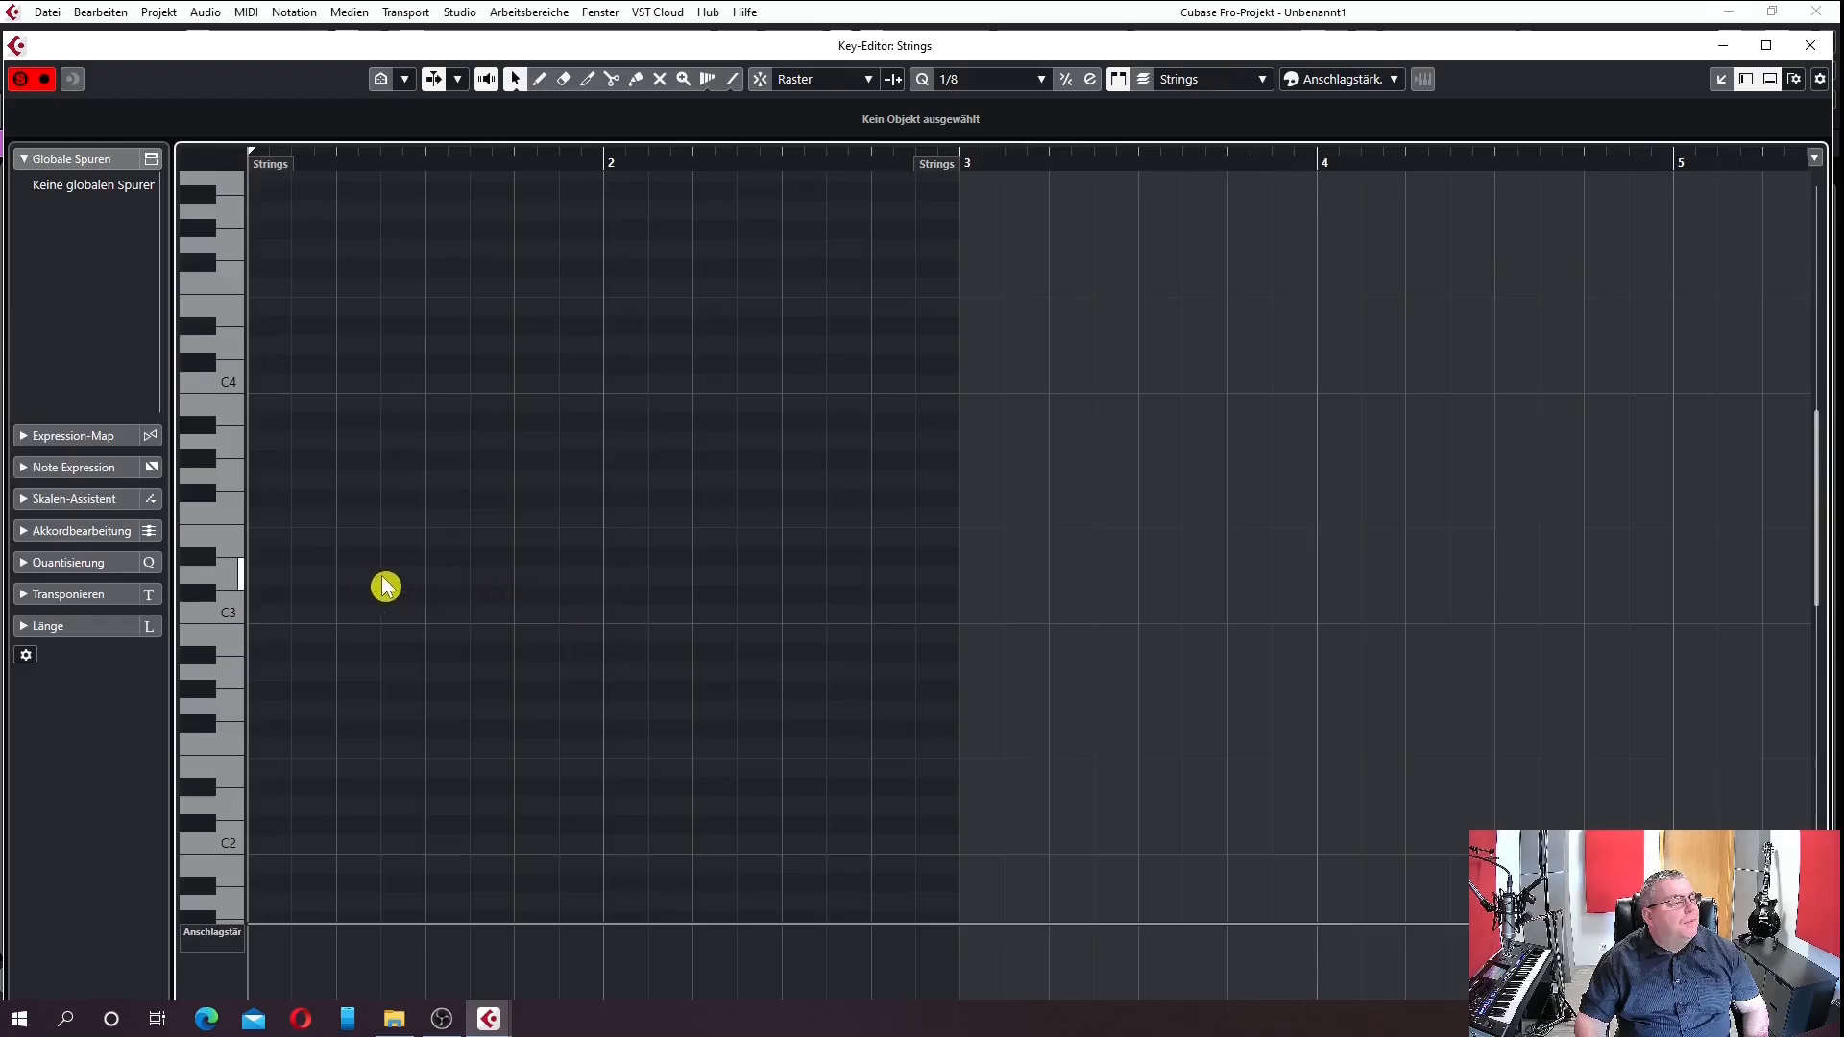
{"action": "right_click", "coordinate": [468, 799]}
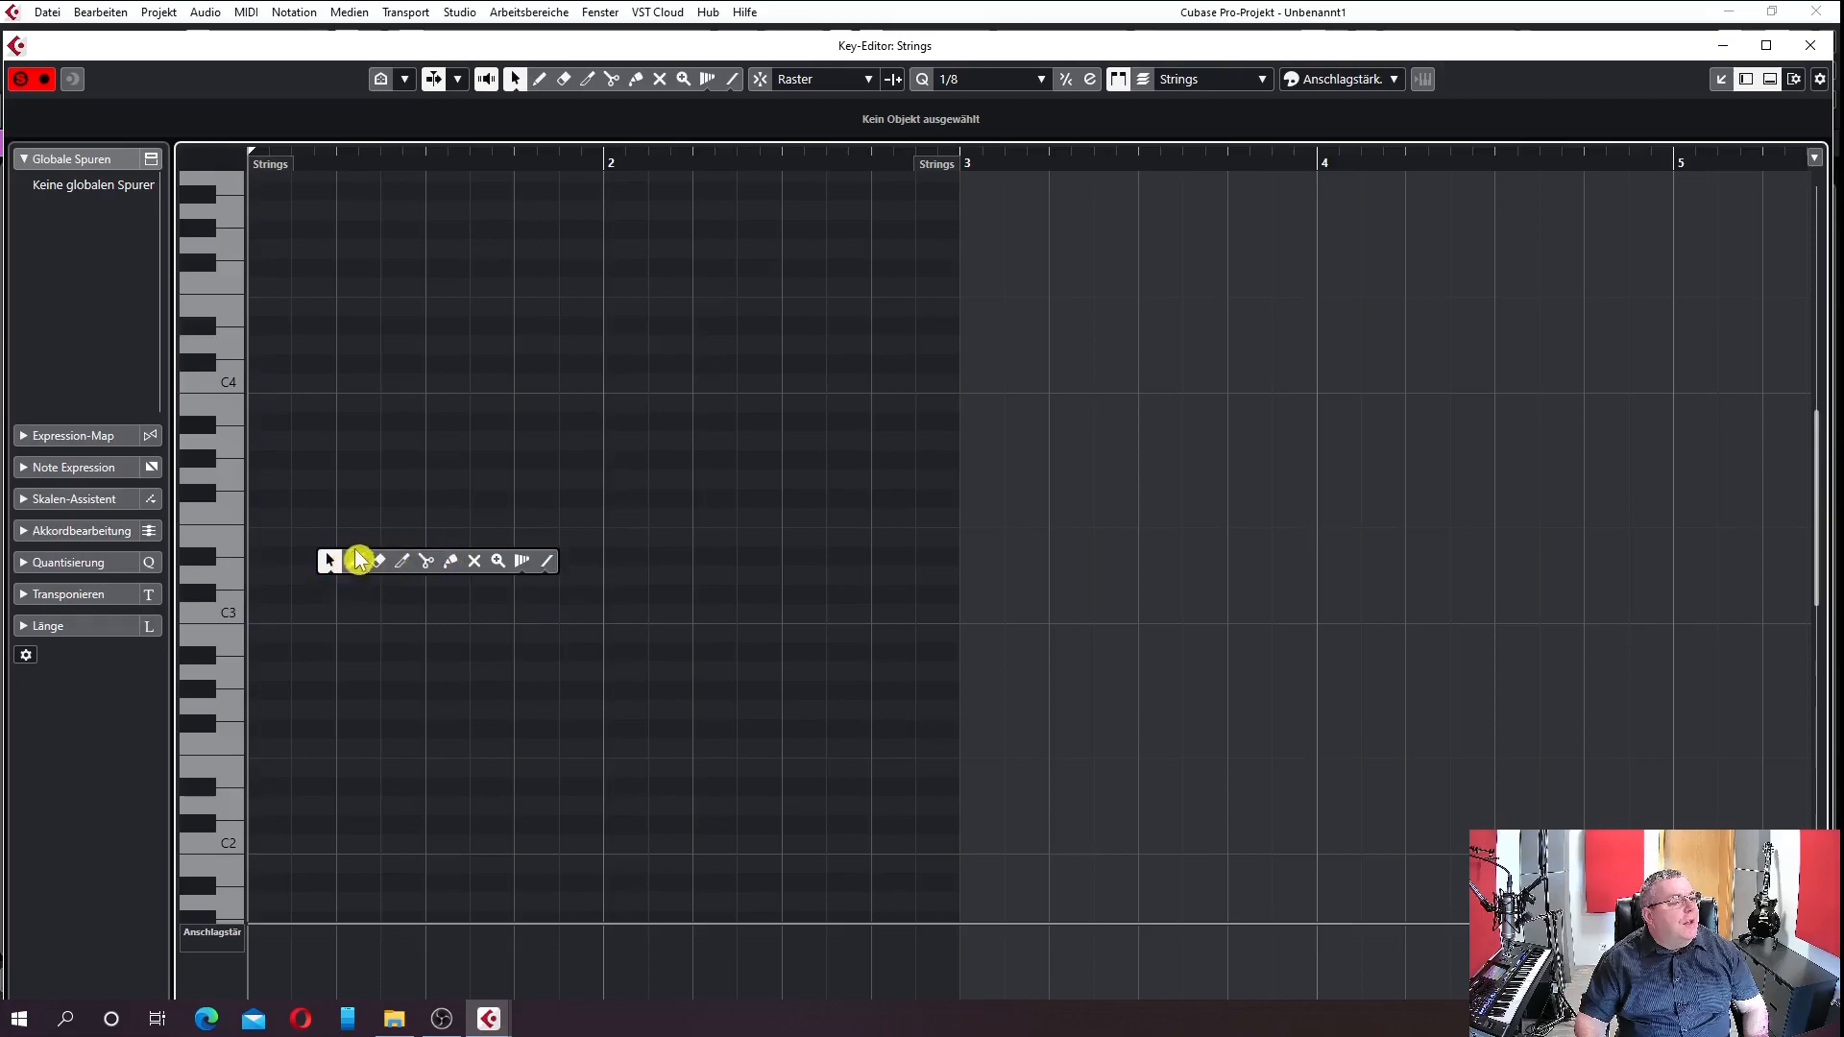
{"action": "left_click", "coordinate": [354, 561]}
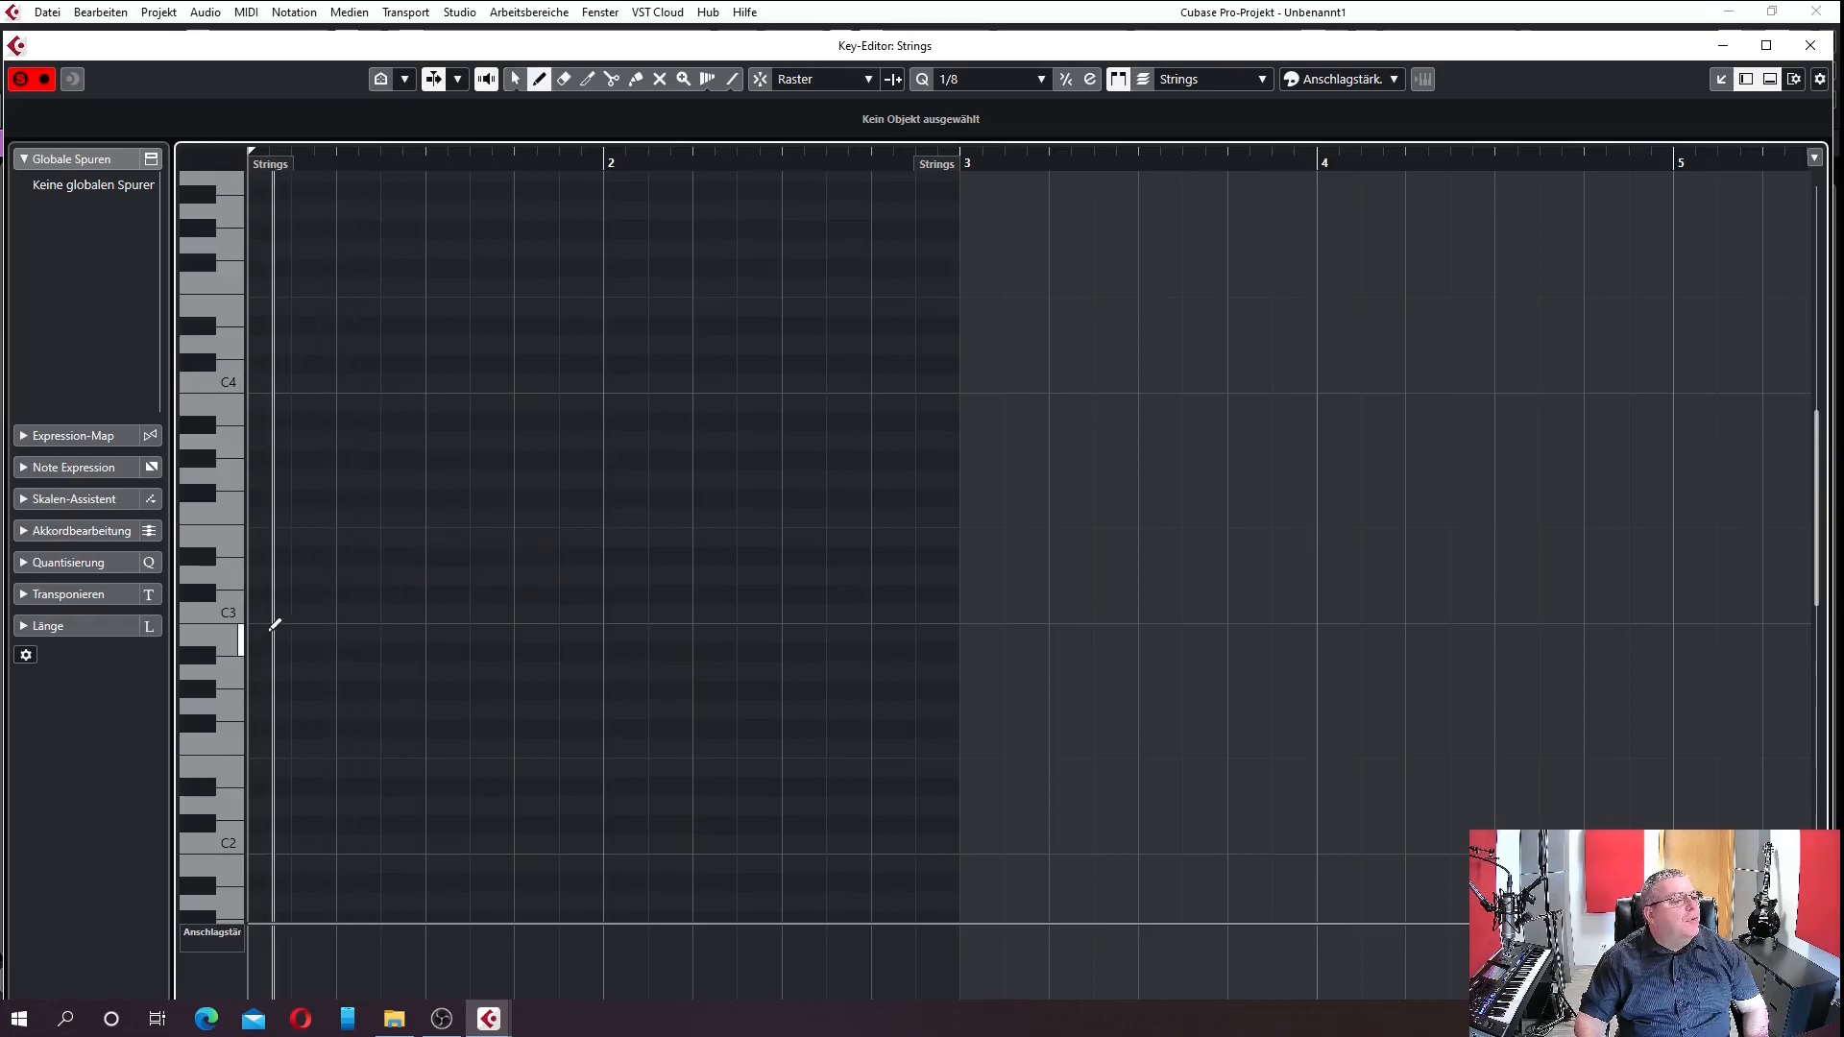
{"action": "left_click_drag", "start_coordinate": [253, 608], "coordinate": [296, 611]}
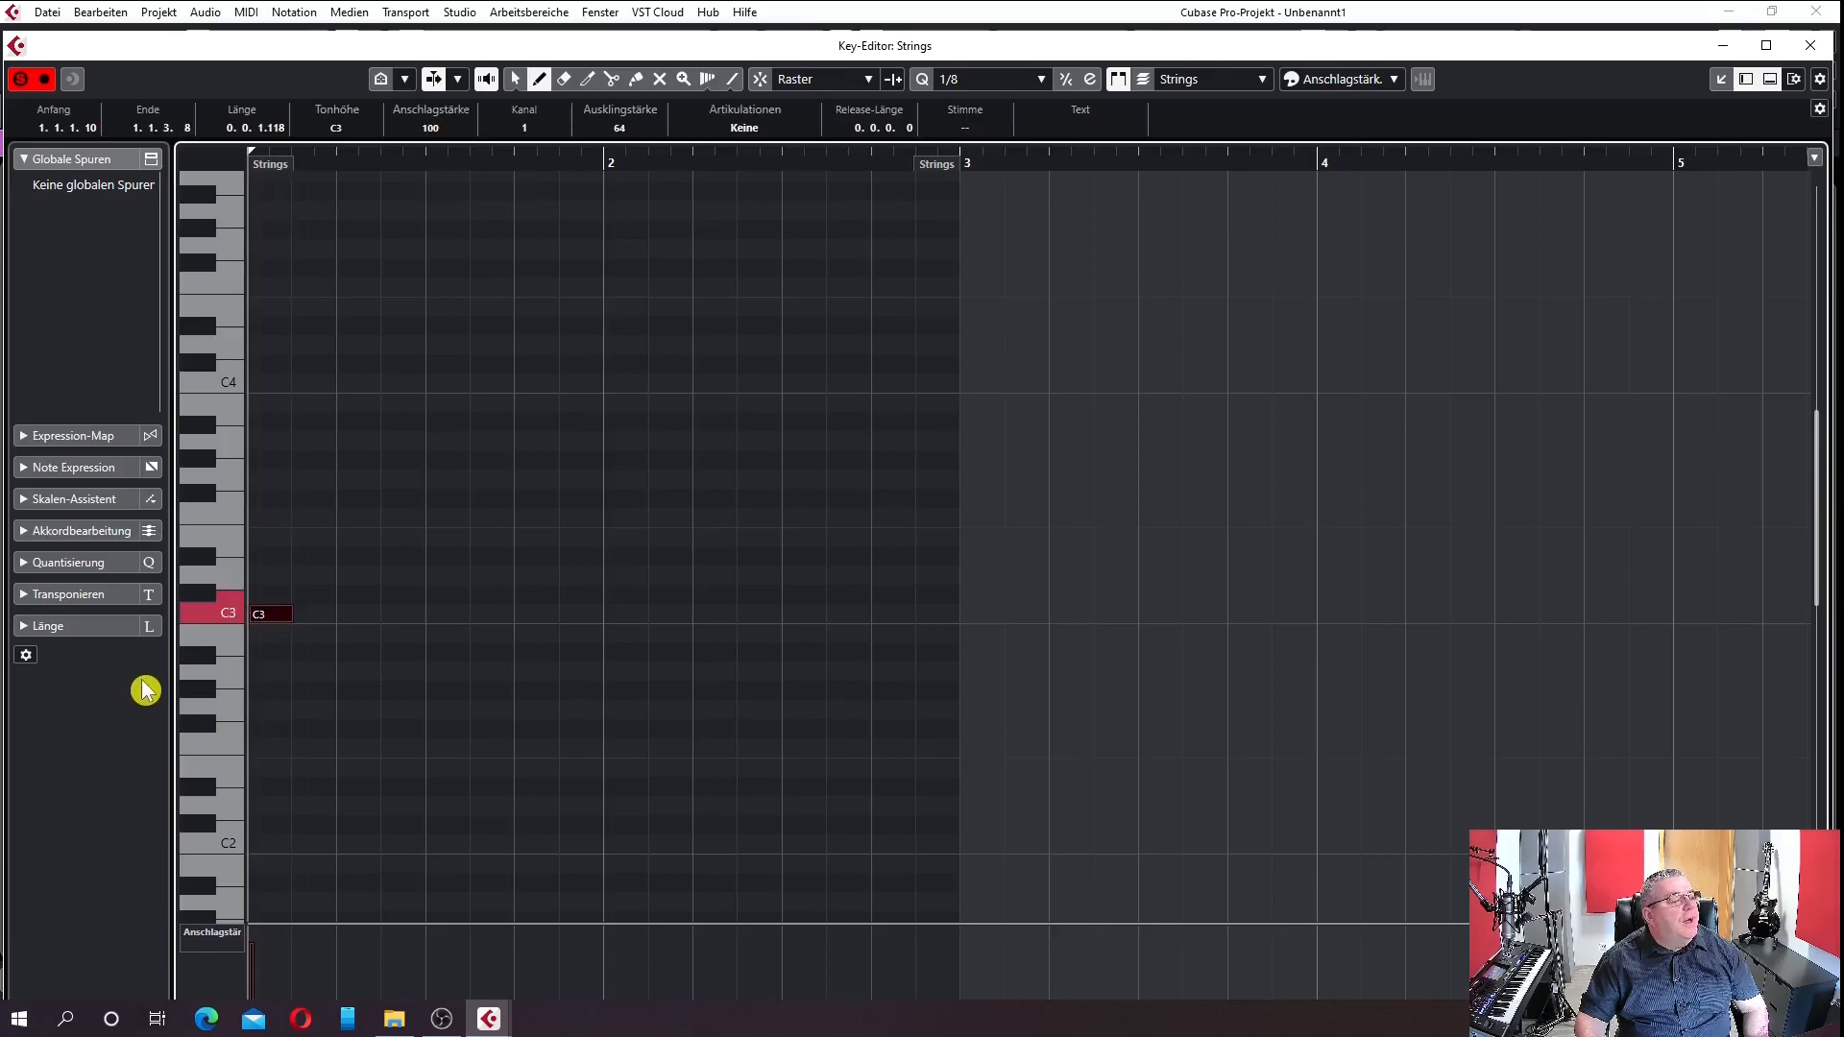
{"action": "left_click_drag", "start_coordinate": [342, 574], "coordinate": [476, 531]}
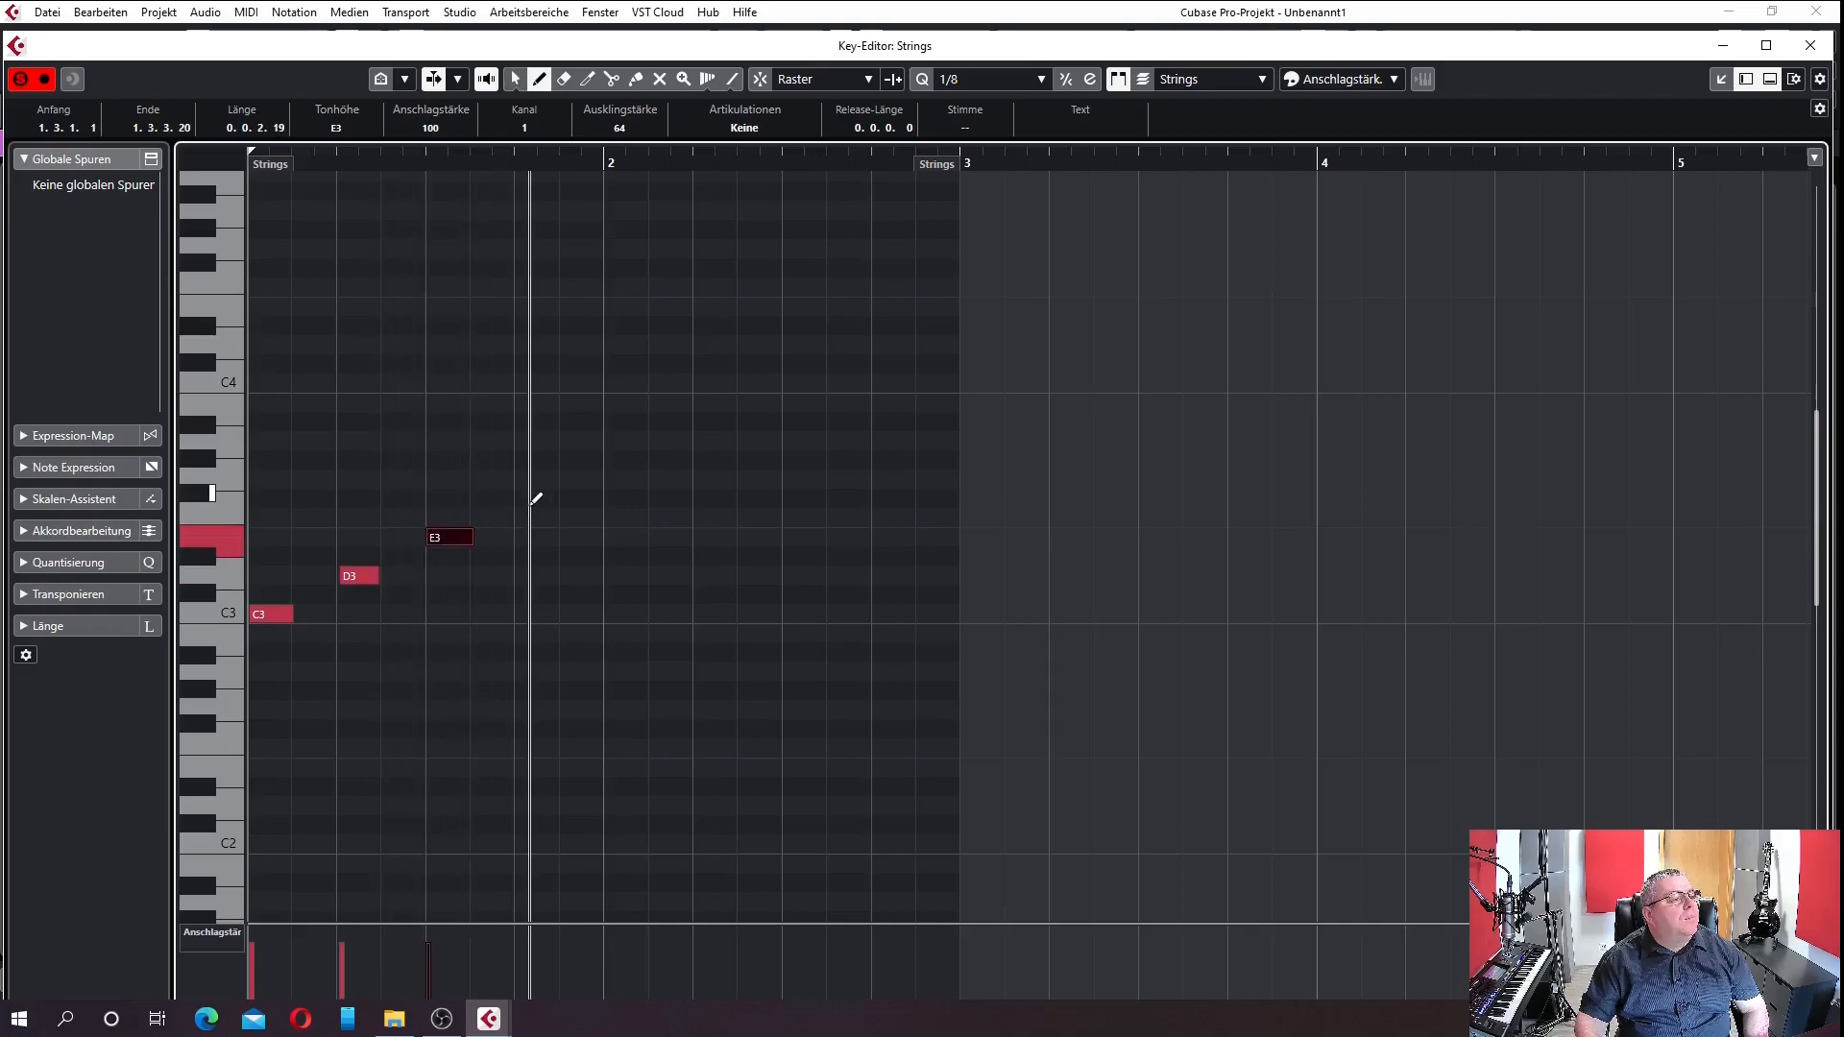
{"action": "left_click_drag", "start_coordinate": [563, 477], "coordinate": [608, 482]}
Step: Play back the drawn notes and close the Key Editor
{"action": "key", "text": "space"}
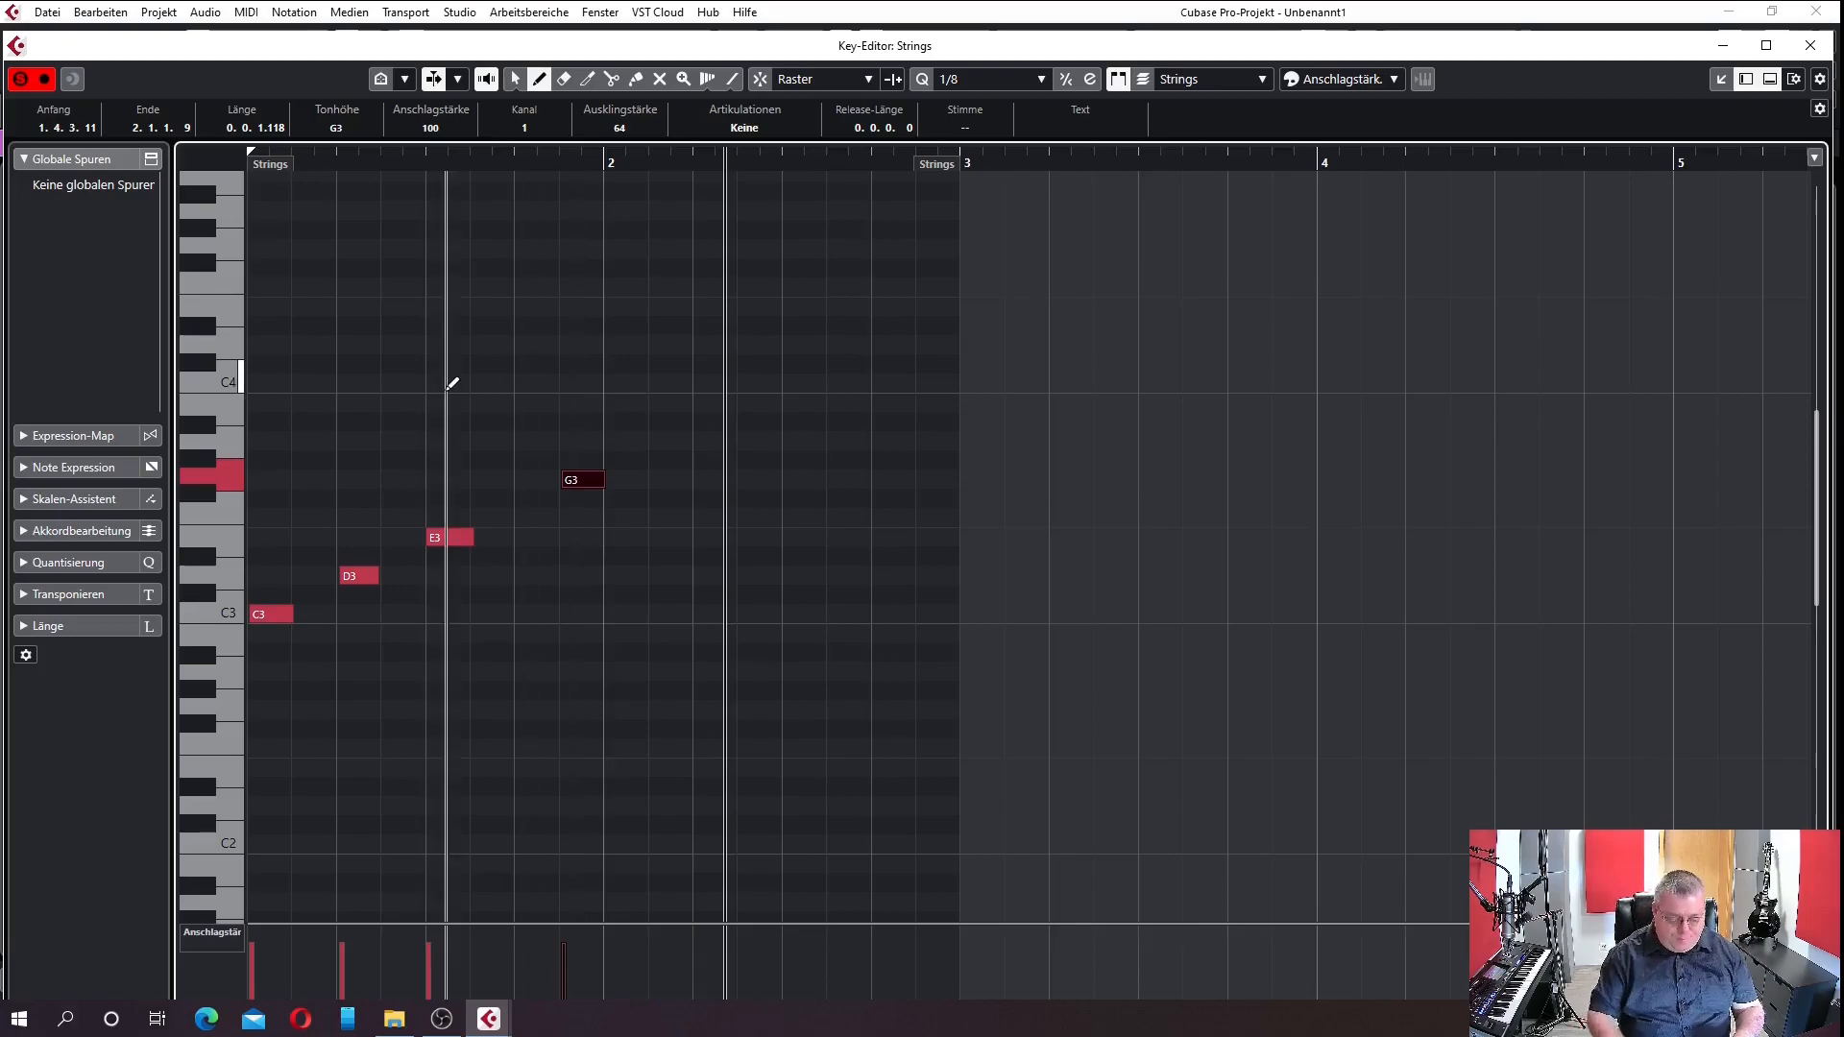
{"action": "key", "text": "Escape"}
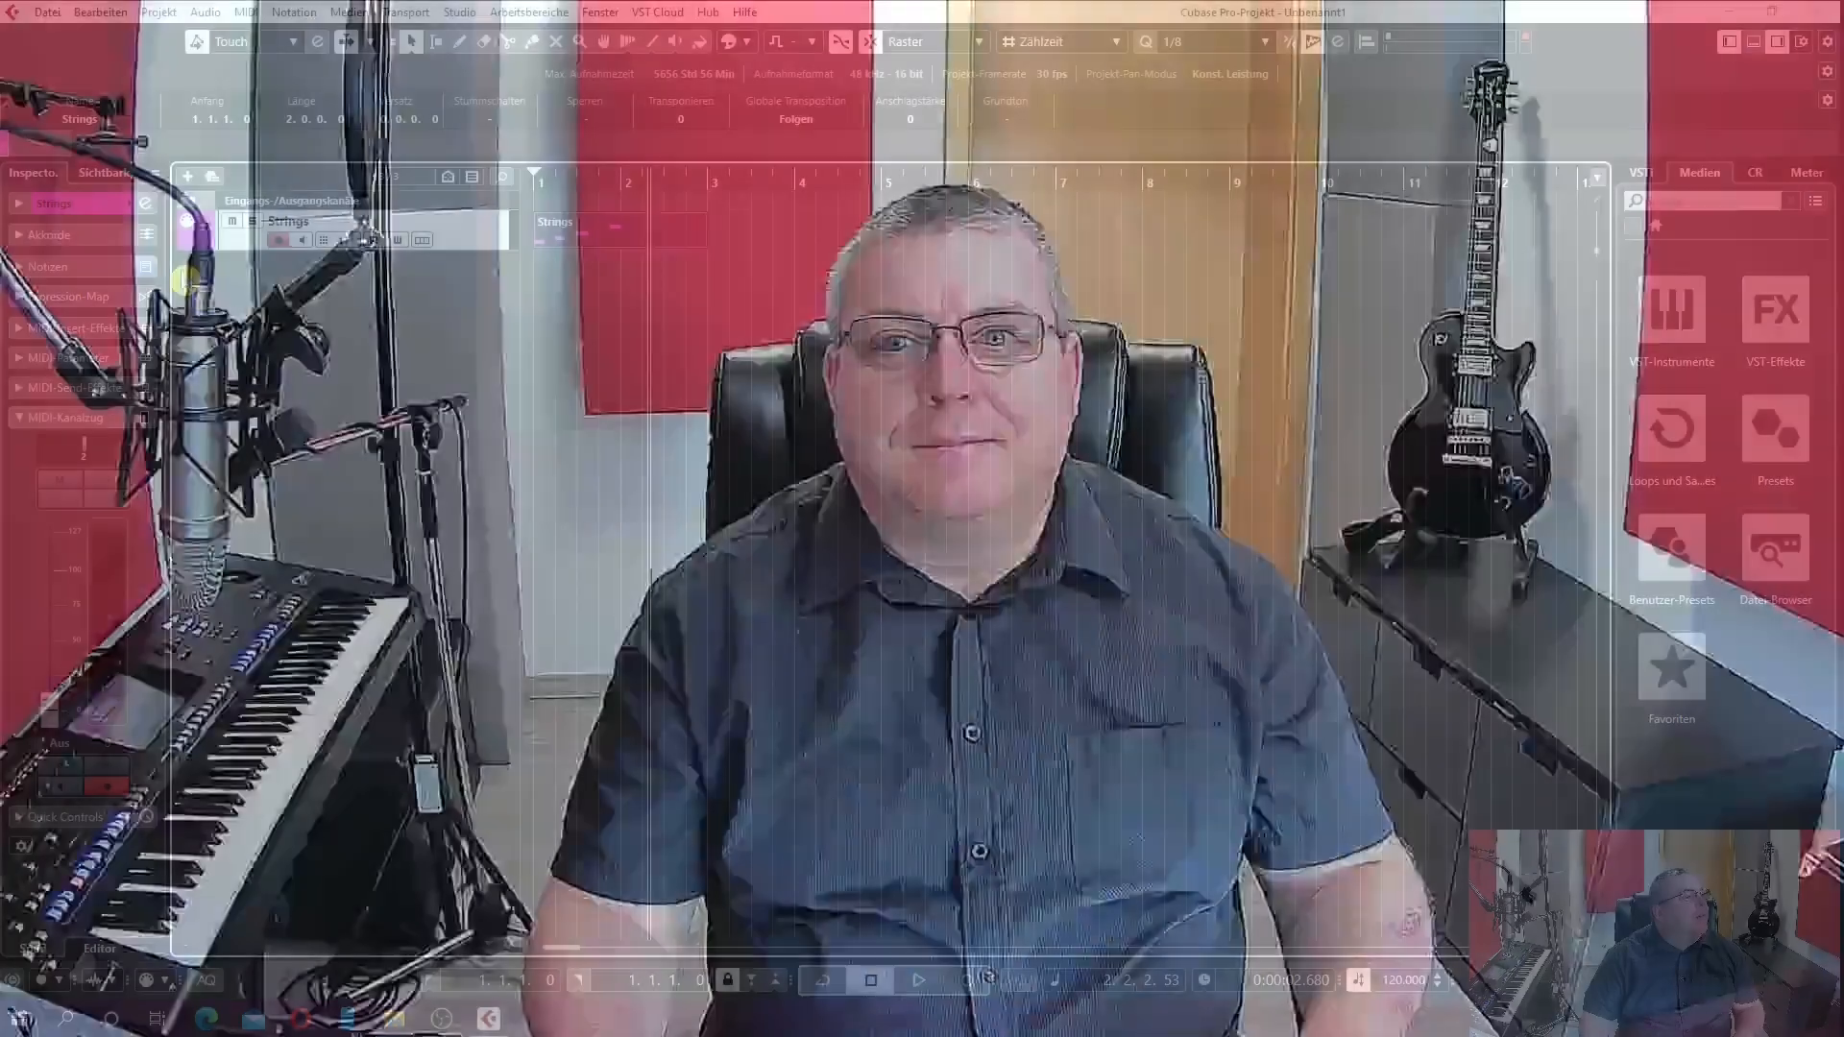